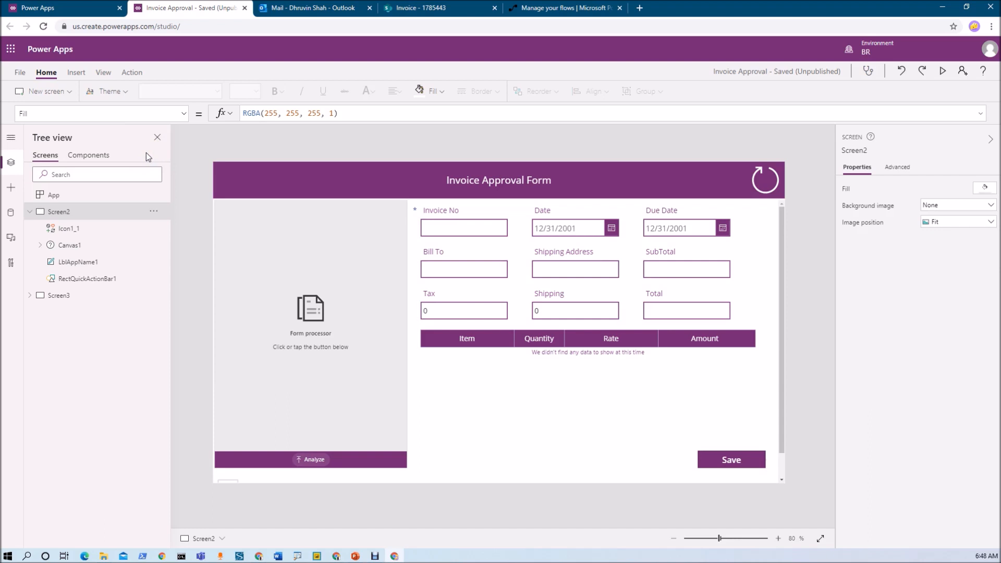
Switch to the Power Apps home page and open the Form Processing model setup from AI Builder's Build page.
left_click(45, 8)
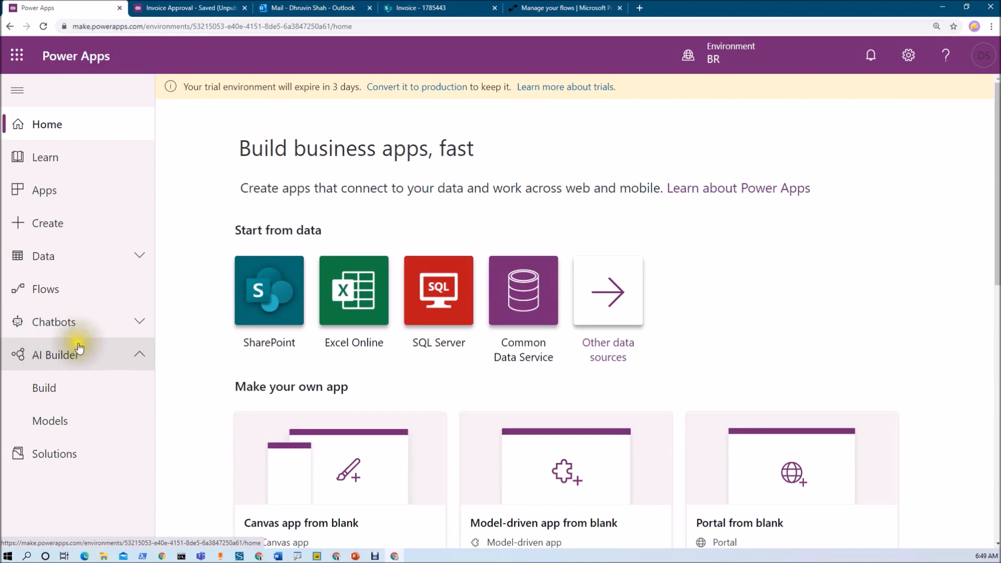
left_click(45, 387)
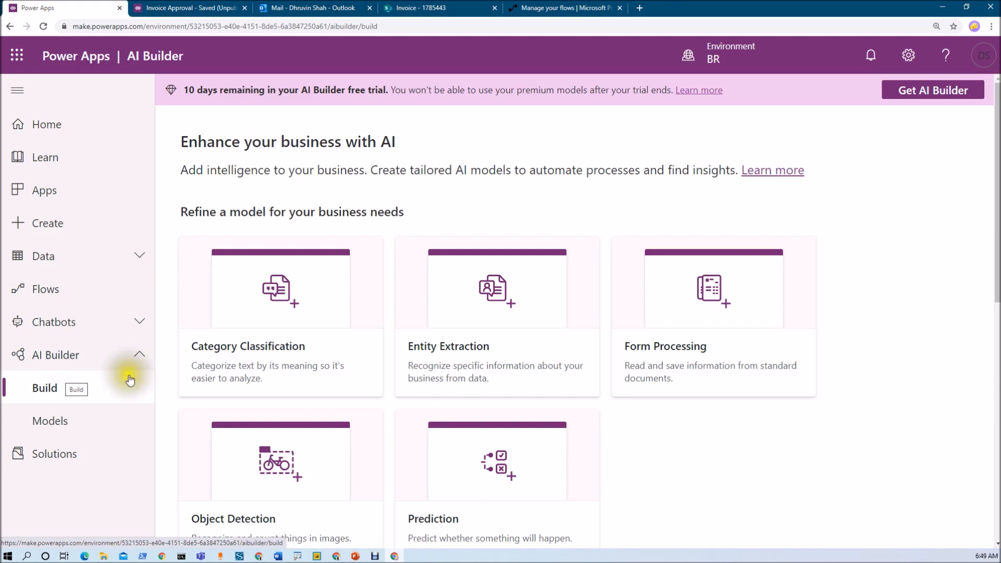
left_click(712, 346)
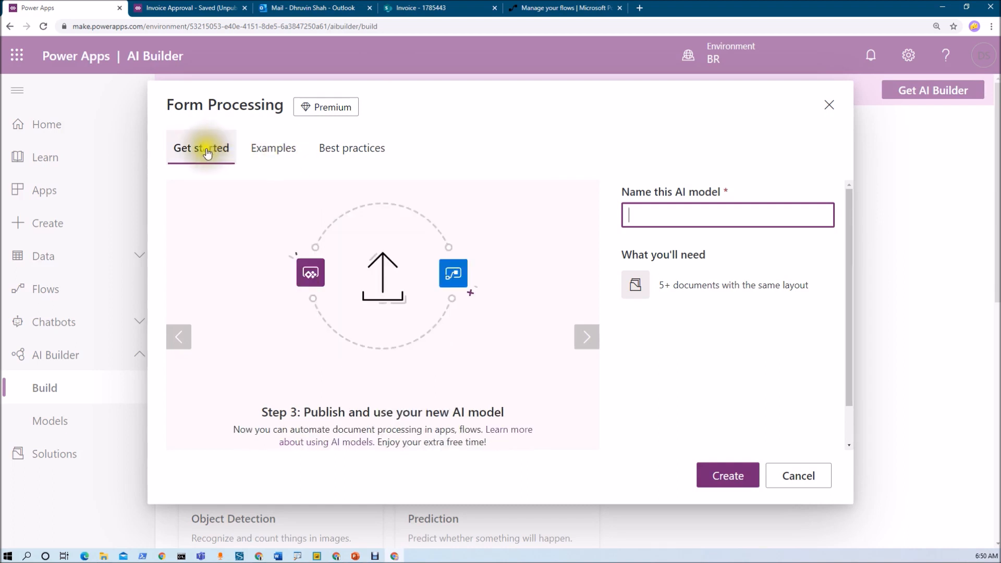
Review the Get started slides on uploading documents, selecting important areas, and publishing the AI model.
left_click(180, 339)
left_click(180, 337)
left_click(180, 337)
left_click(180, 337)
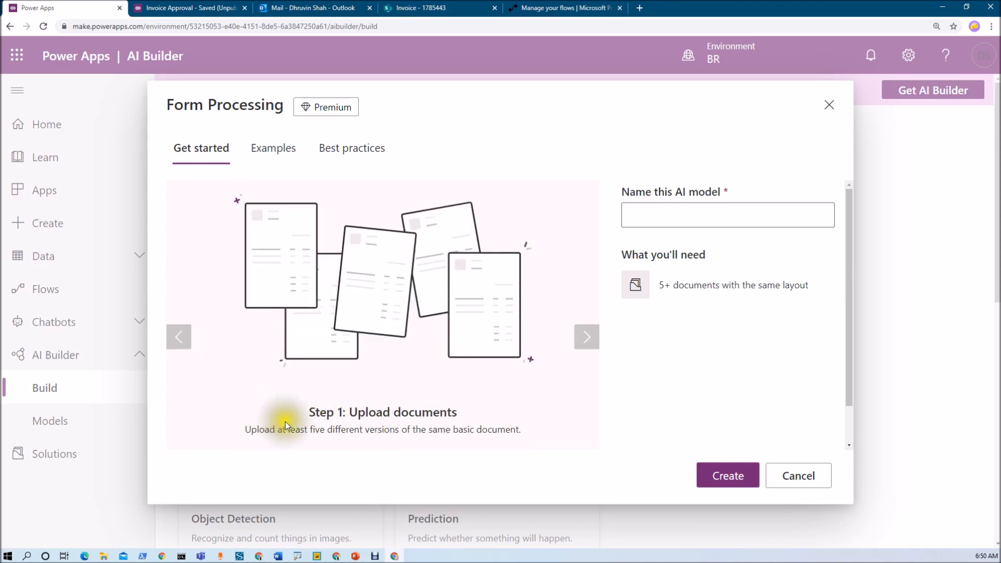
left_click(585, 338)
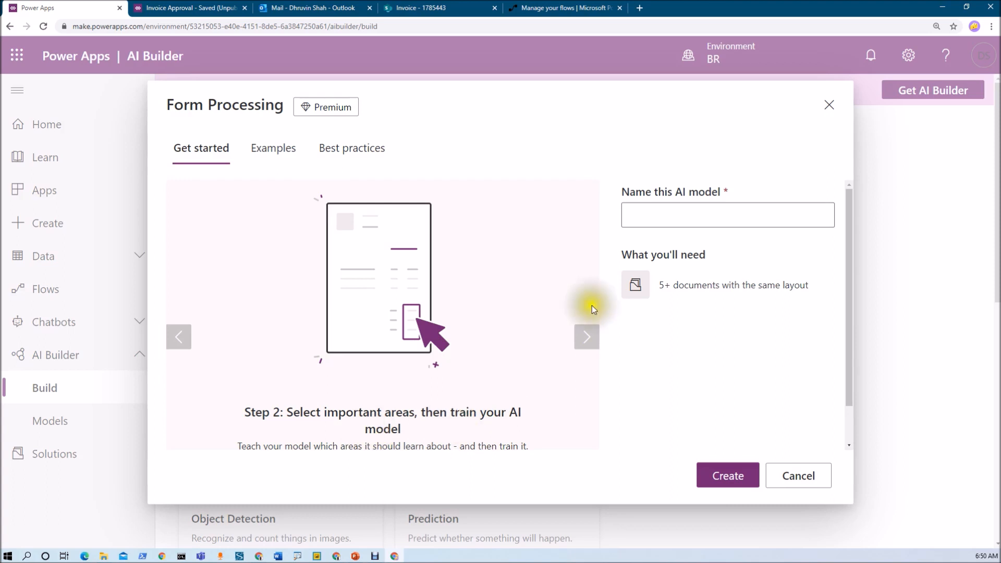
left_click(586, 337)
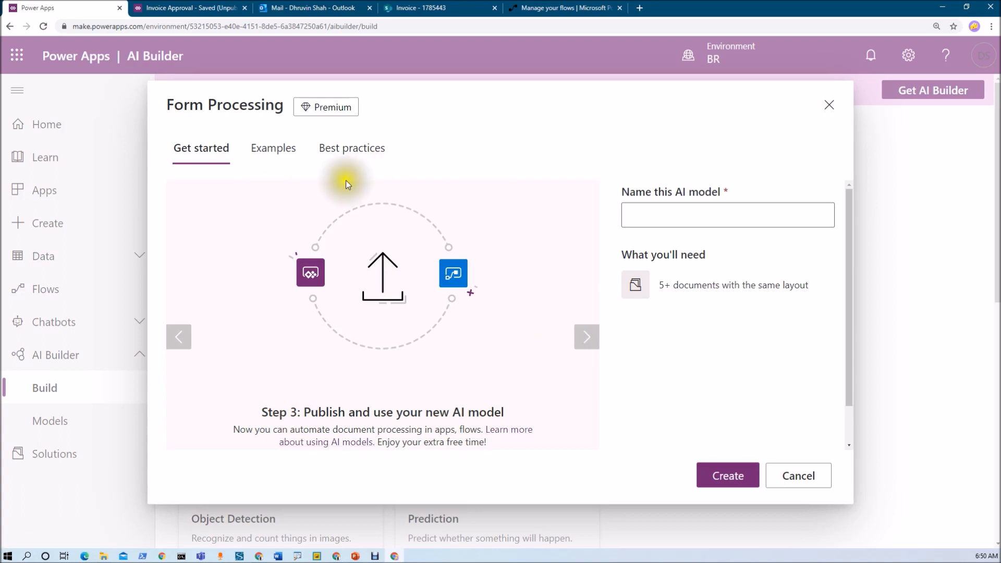
Review the Form Processing example documents: invoice, mortgage statement and admission application.
left_click(294, 152)
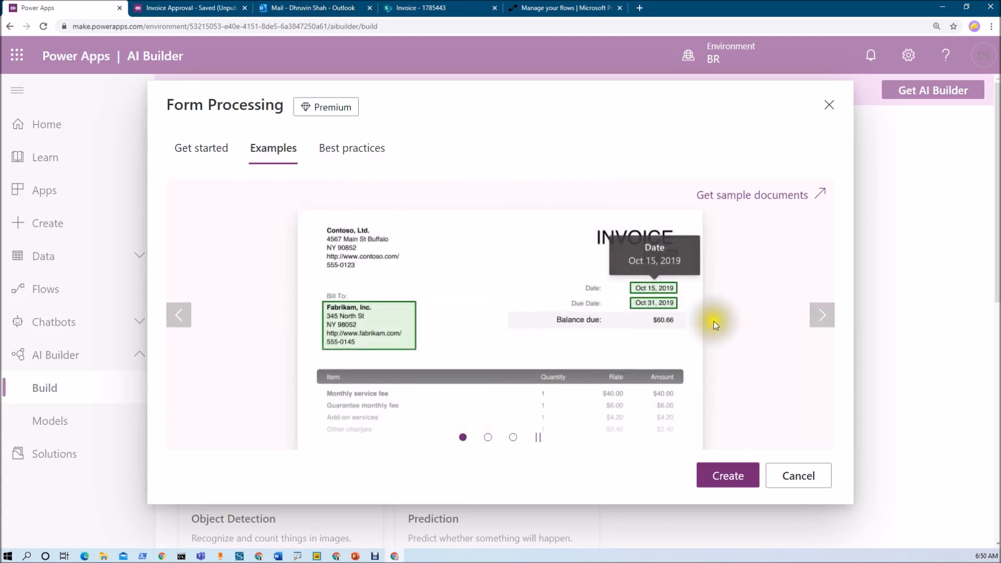
left_click(819, 317)
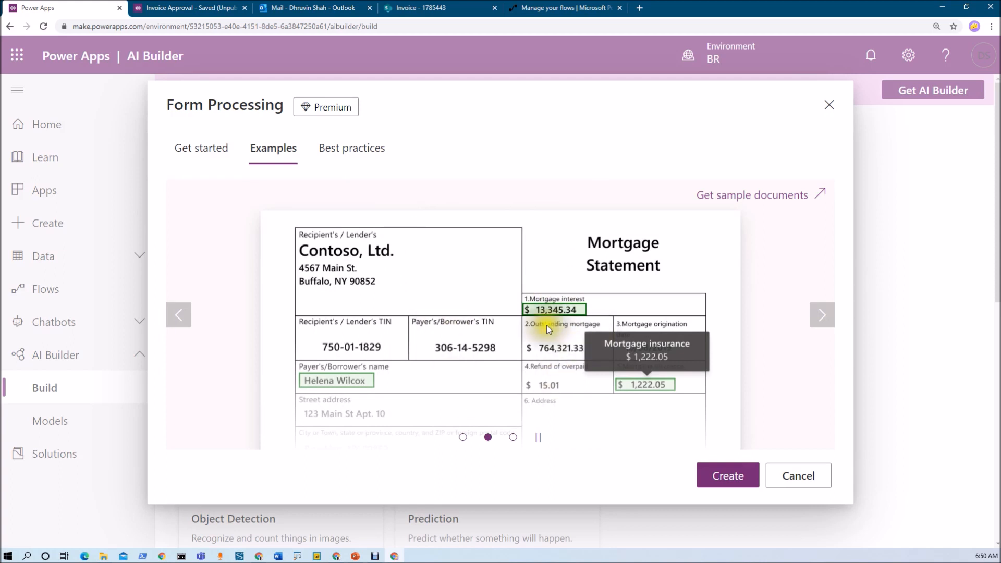
left_click(179, 314)
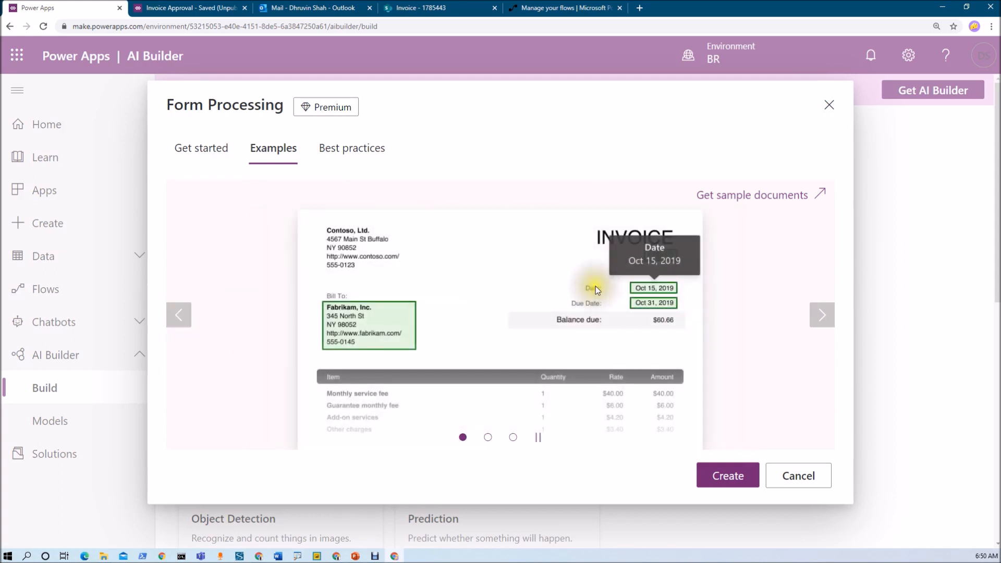
left_click(821, 315)
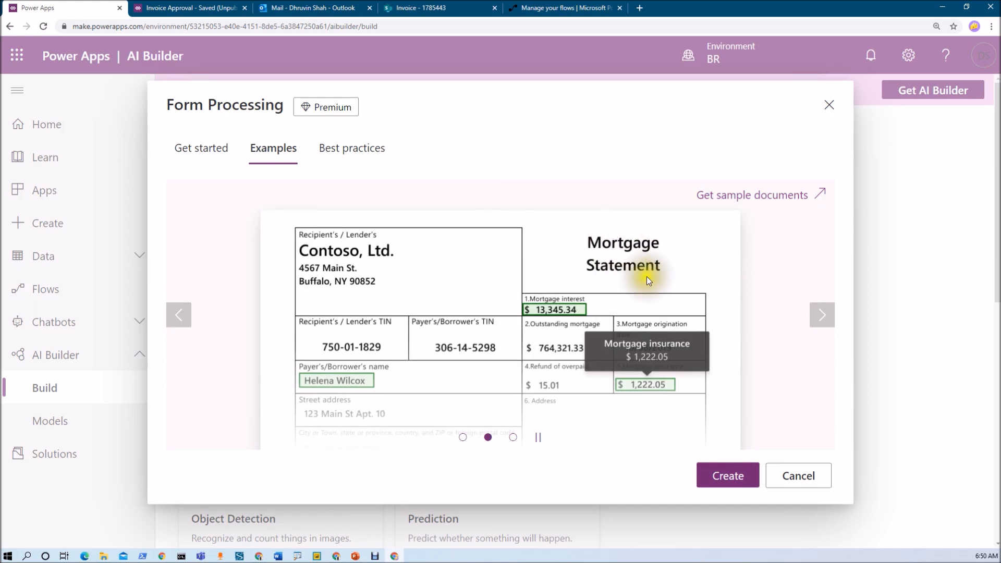
left_click(821, 314)
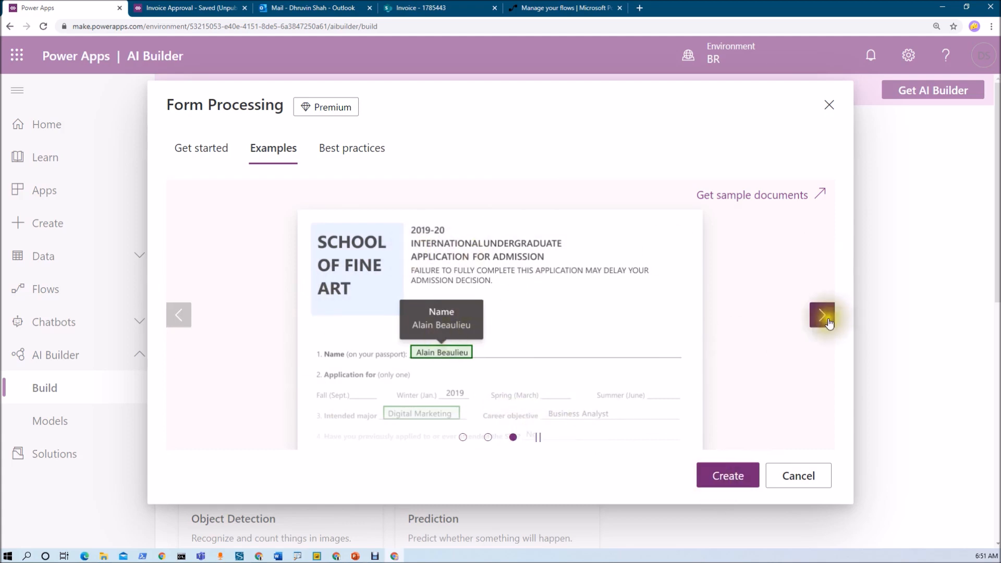
Review the Form Processing best practices on document layout, text content, simplicity and separate files.
left_click(358, 155)
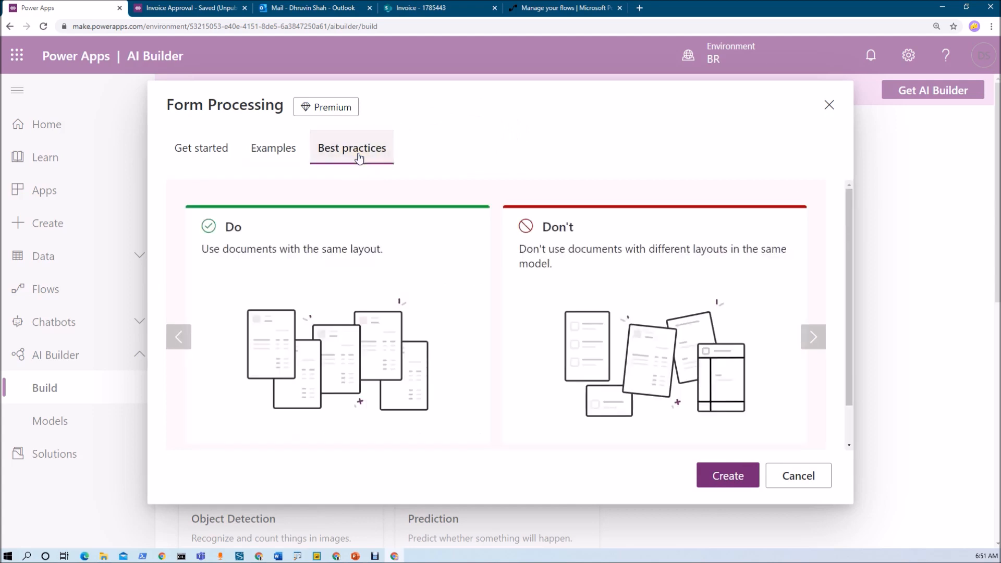
left_click_drag(207, 251, 430, 274)
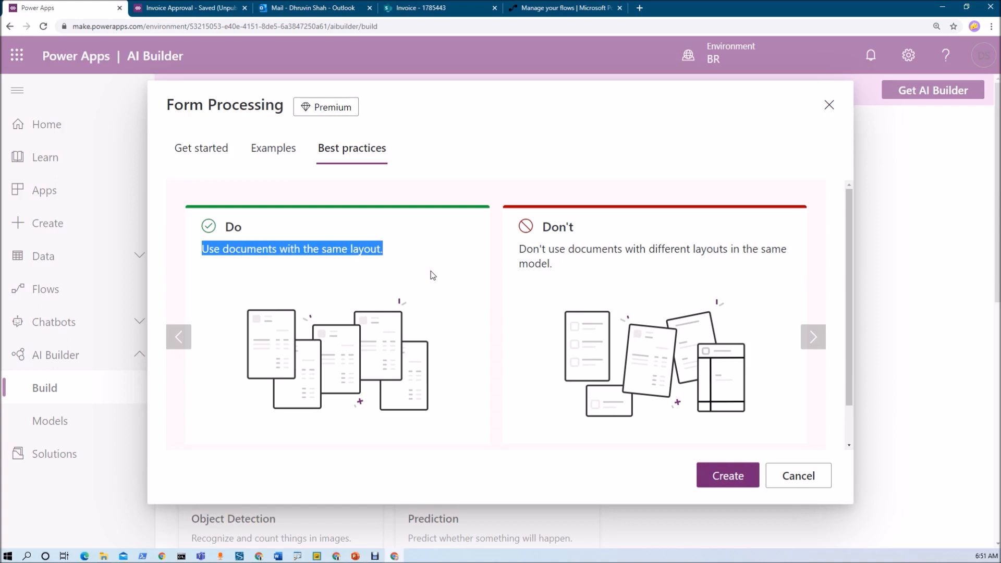
left_click_drag(520, 250, 720, 260)
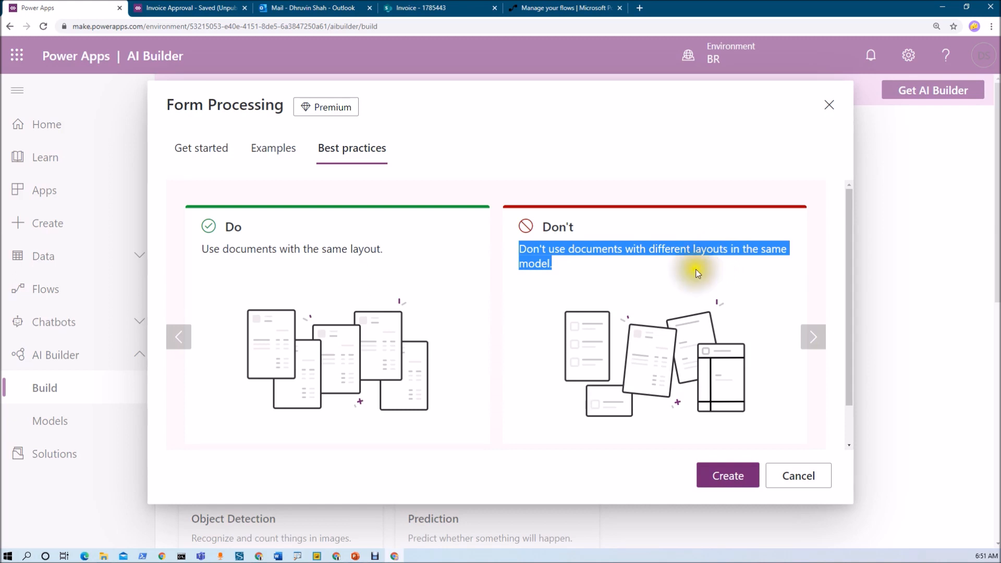
left_click(813, 344)
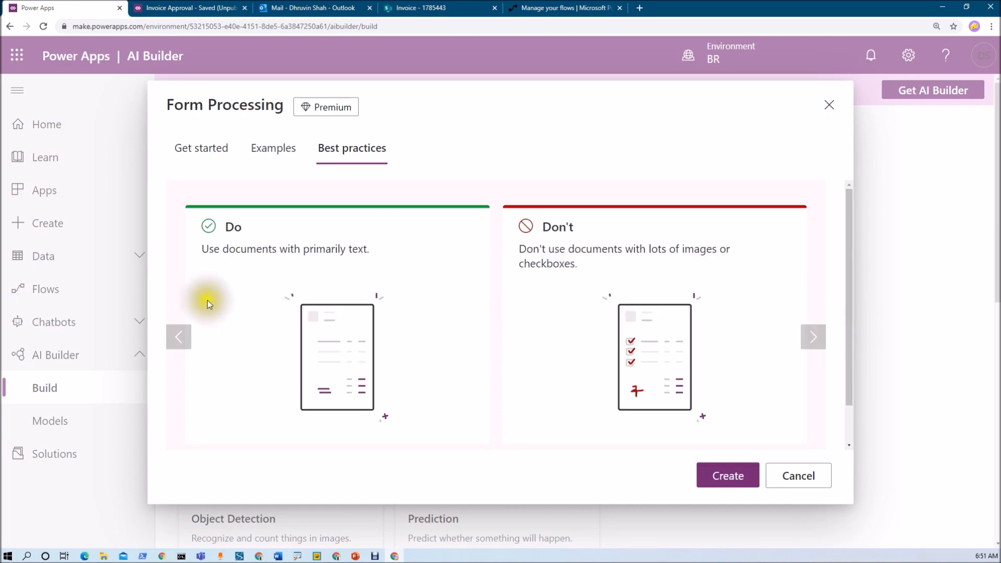
left_click_drag(199, 263, 388, 261)
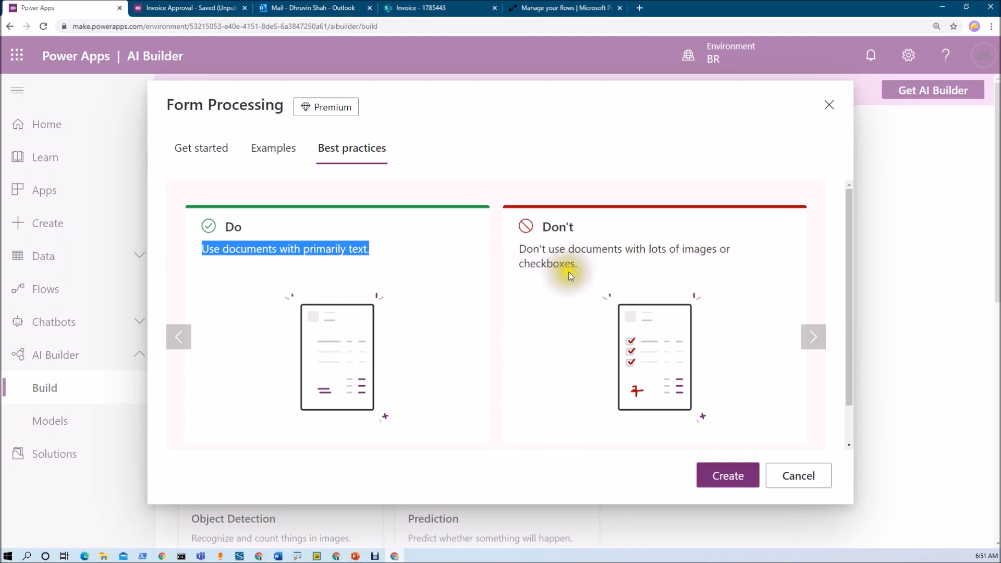
left_click(812, 337)
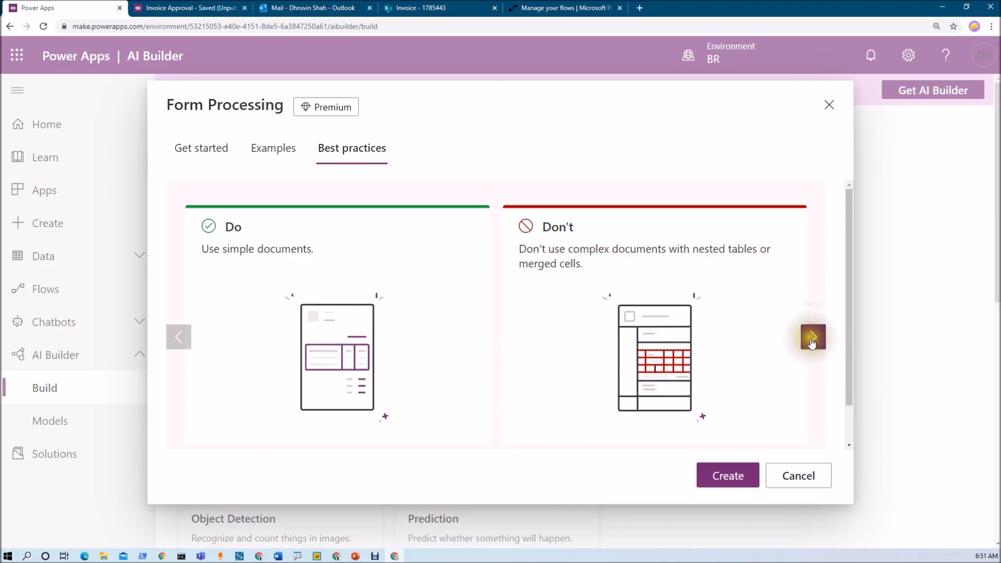
left_click(813, 336)
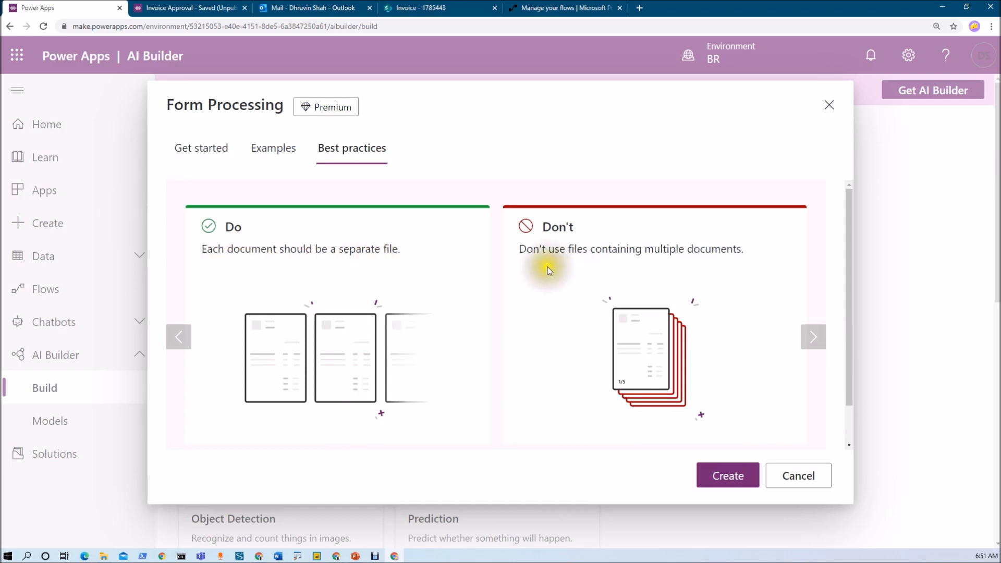
left_click(813, 339)
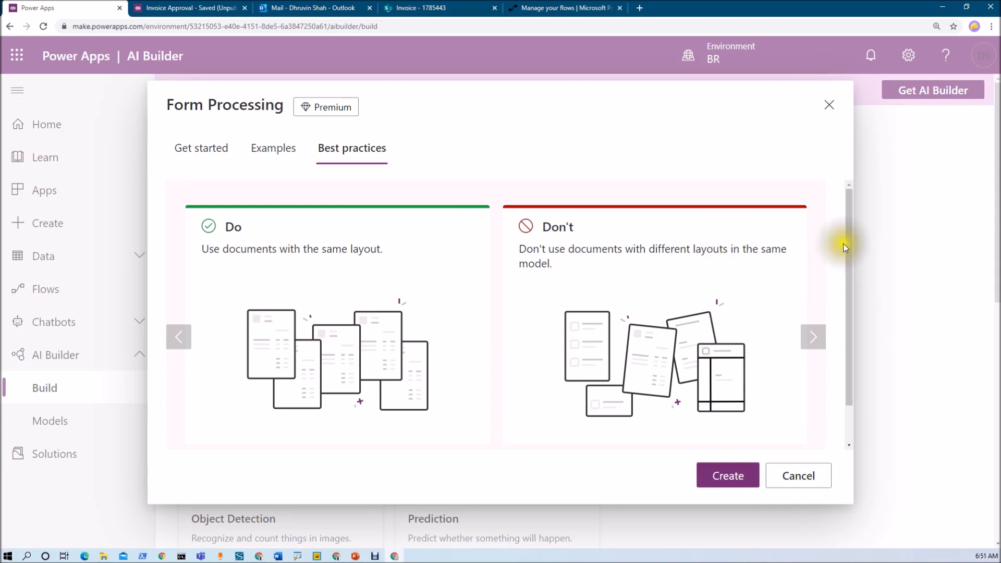
Create the form processing model with the name FormProcessing-DEV.
left_click(744, 480)
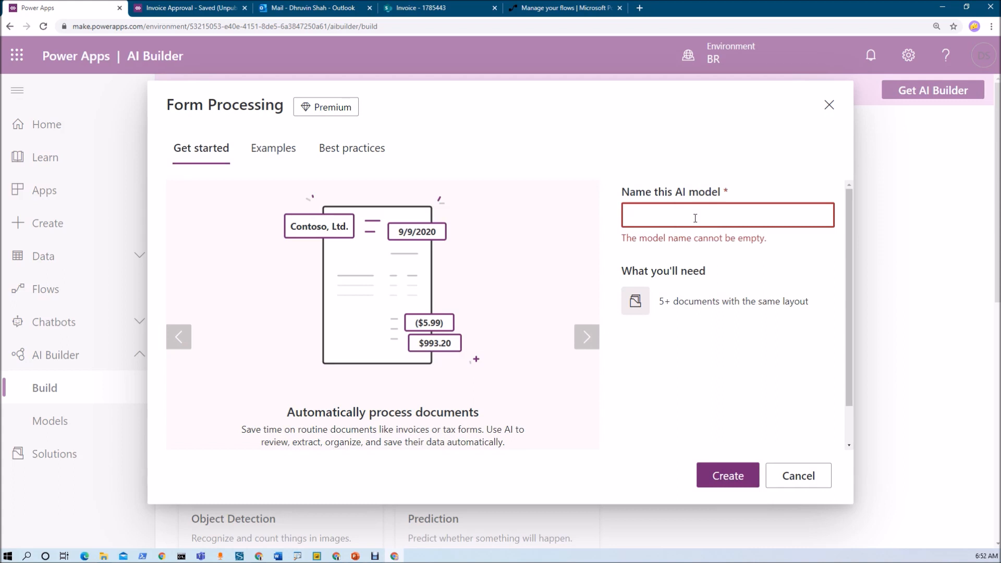
left_click(695, 218)
type("FormProcessing-DEV")
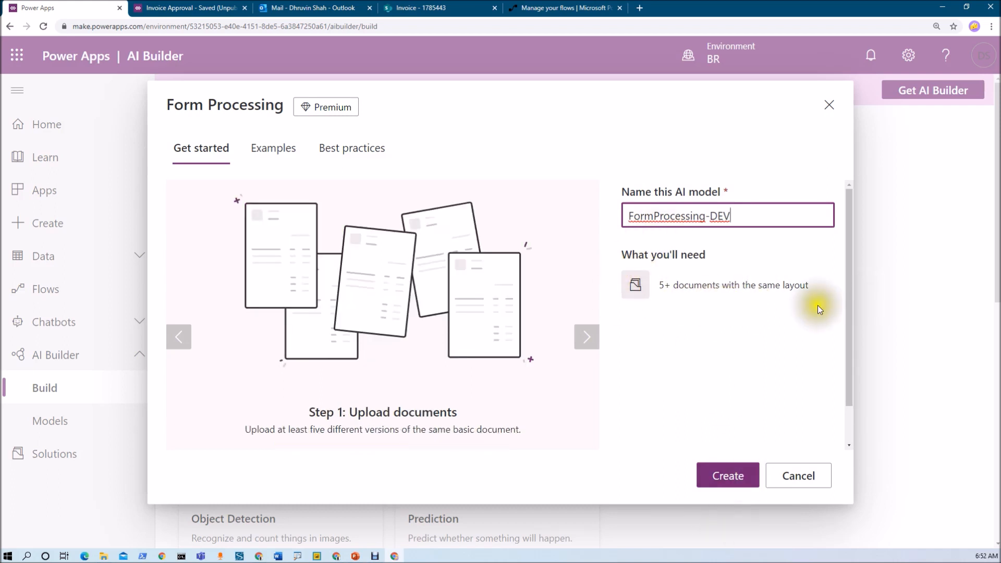
left_click(728, 476)
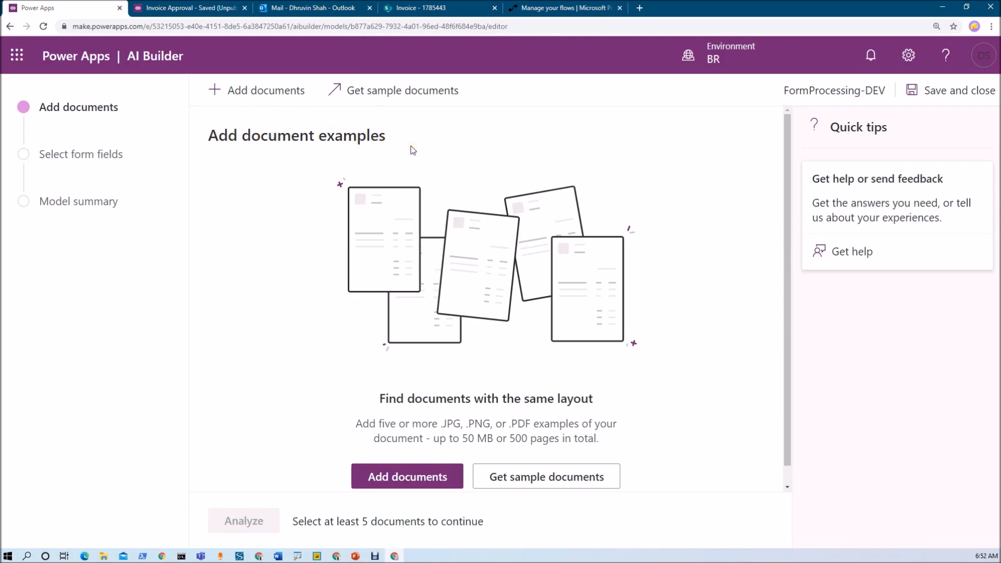
Upload the five training documents 1.png to 5.png from the local Train folder to the model.
left_click(432, 482)
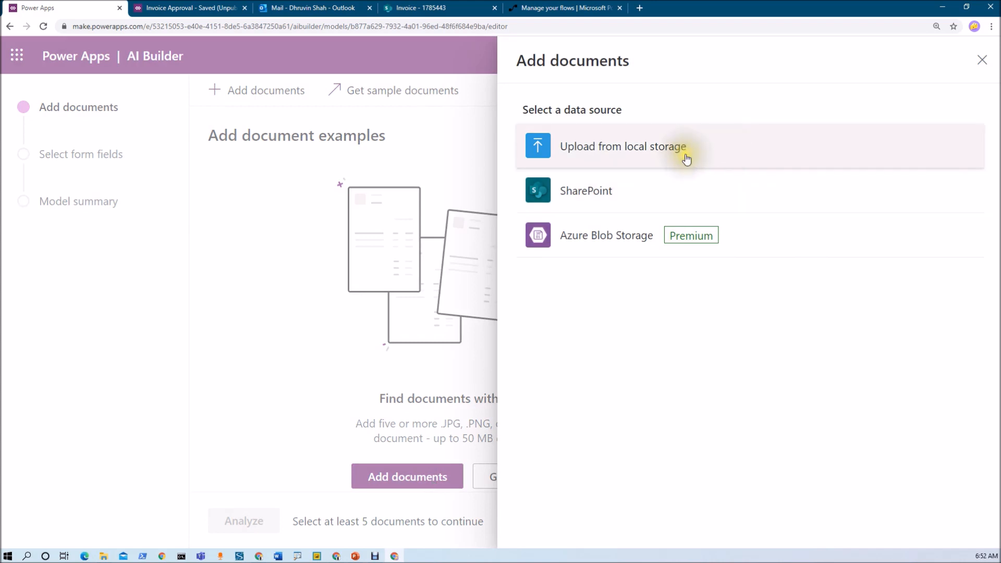
left_click(687, 159)
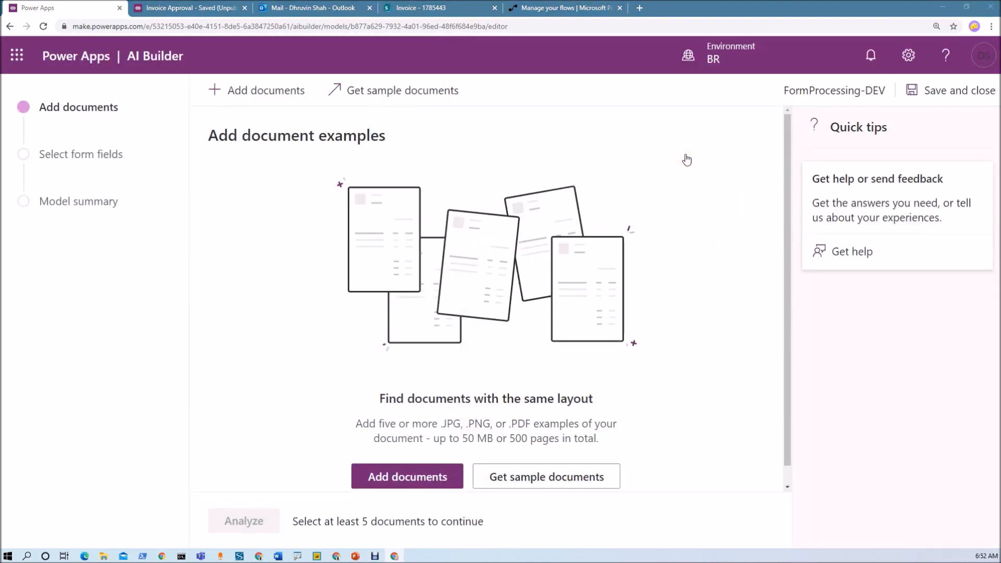
double_click(110, 84)
left_click_drag(420, 175, 107, 65)
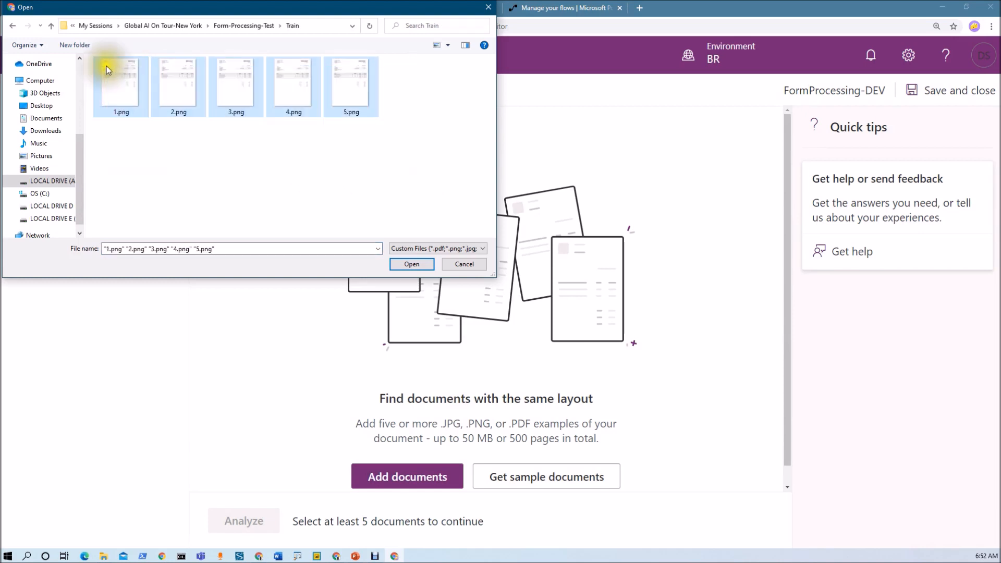
left_click(412, 265)
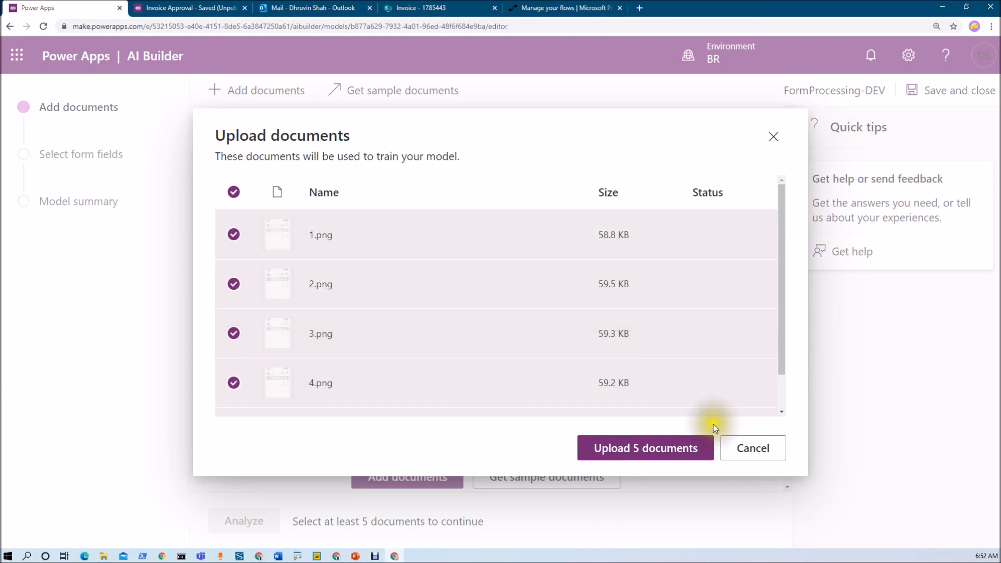
left_click(693, 446)
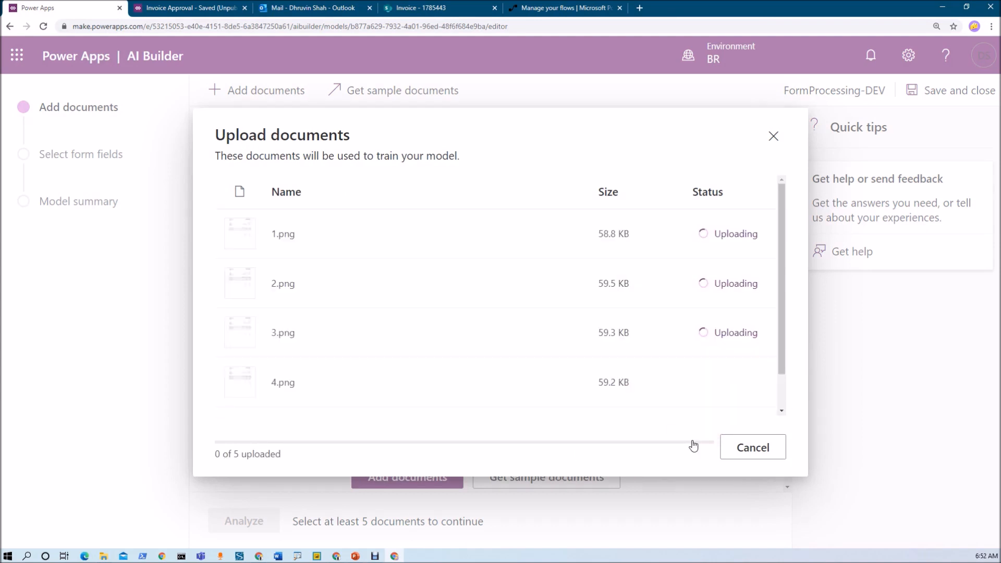
scroll(524, 269, "down", 1)
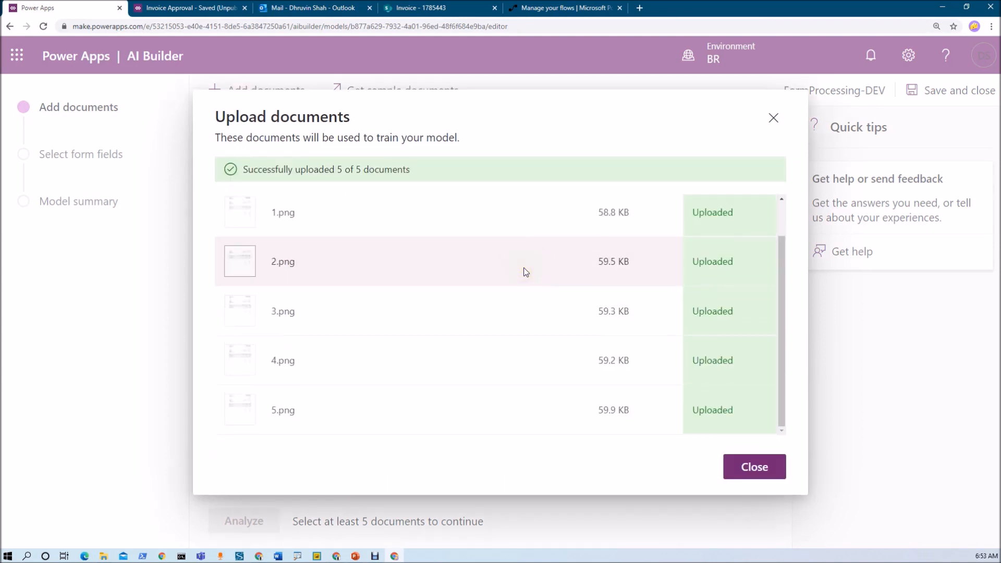
left_click(749, 473)
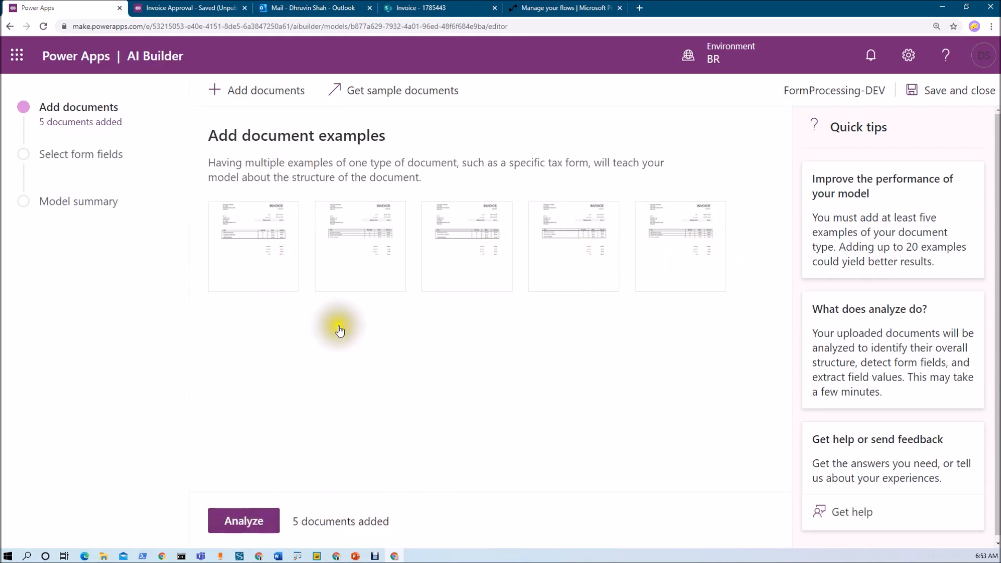
Select all five uploaded invoices, analyze them, and look over the fields detected on the invoice page.
left_click(286, 214)
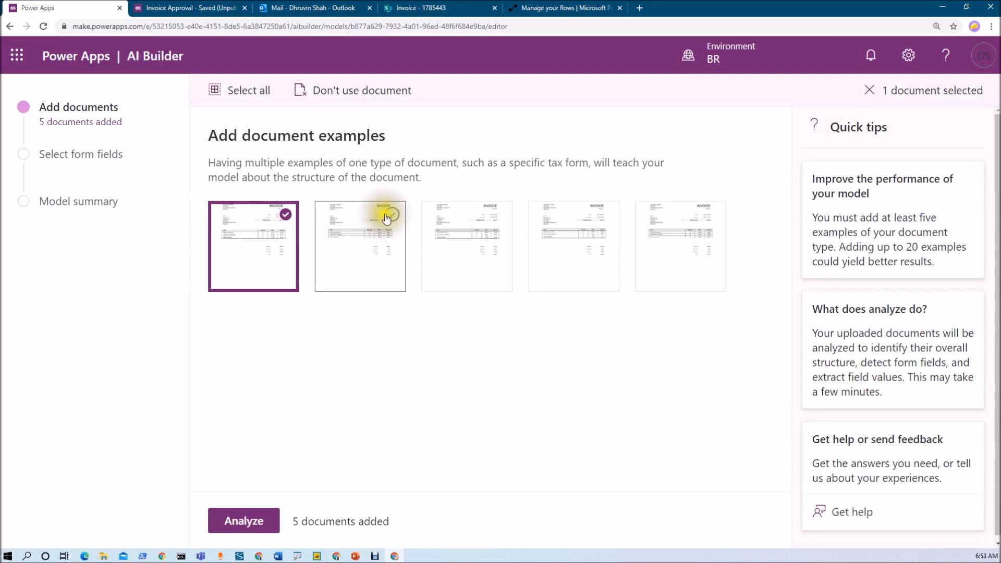
left_click(392, 214)
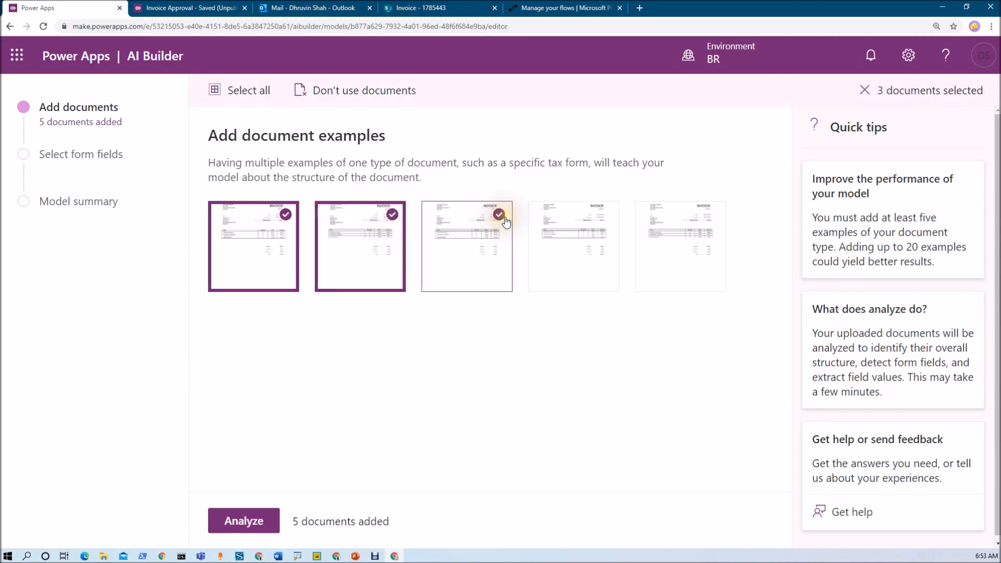
left_click(605, 215)
left_click(714, 218)
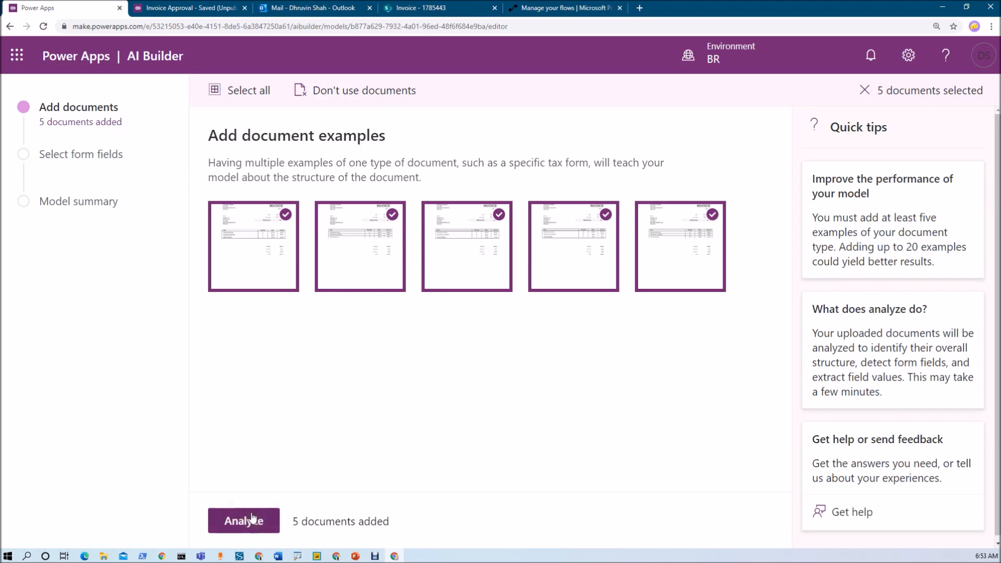
left_click(249, 532)
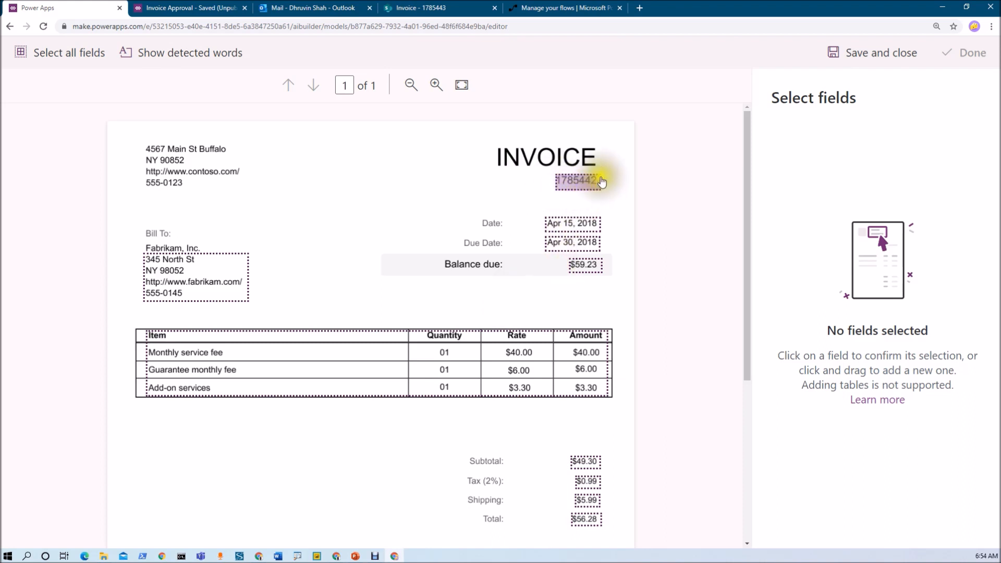
scroll(566, 441, "down", 5)
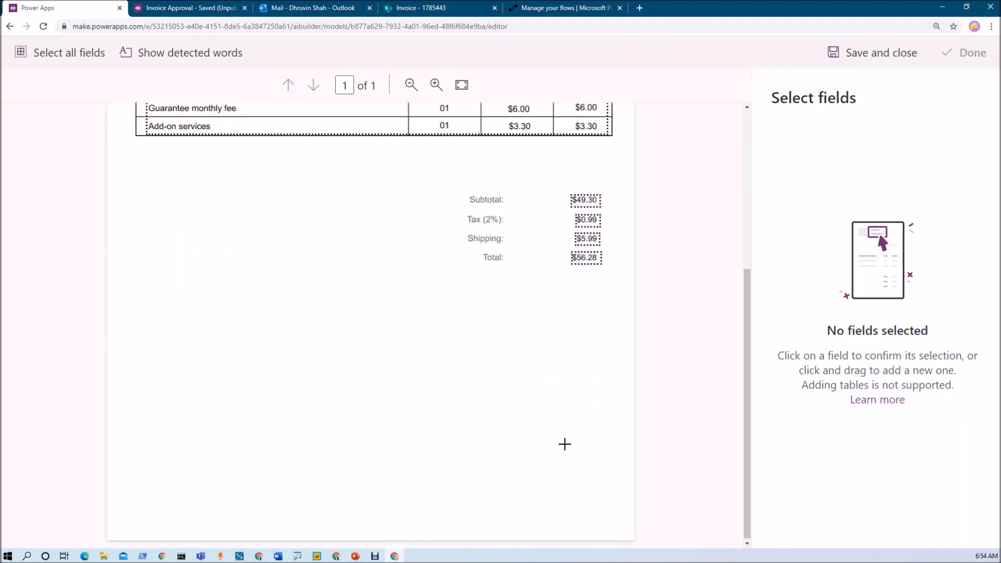
scroll(564, 444, "up", 5)
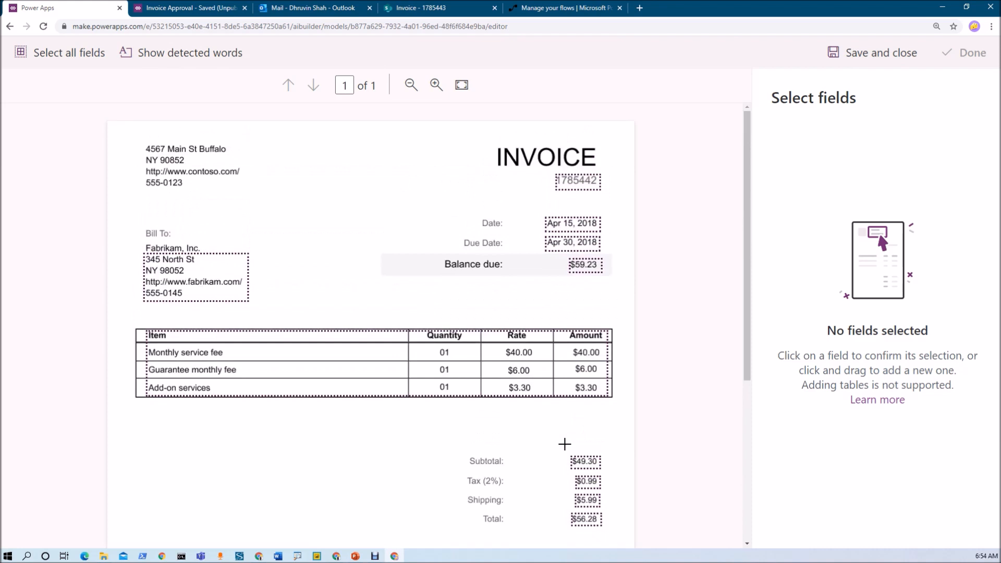
Select the detected INVOICE, Date, Due Date and Balance due fields and the line-item table (Item, Quantity, Rate, Amount) for the model.
left_click(573, 188)
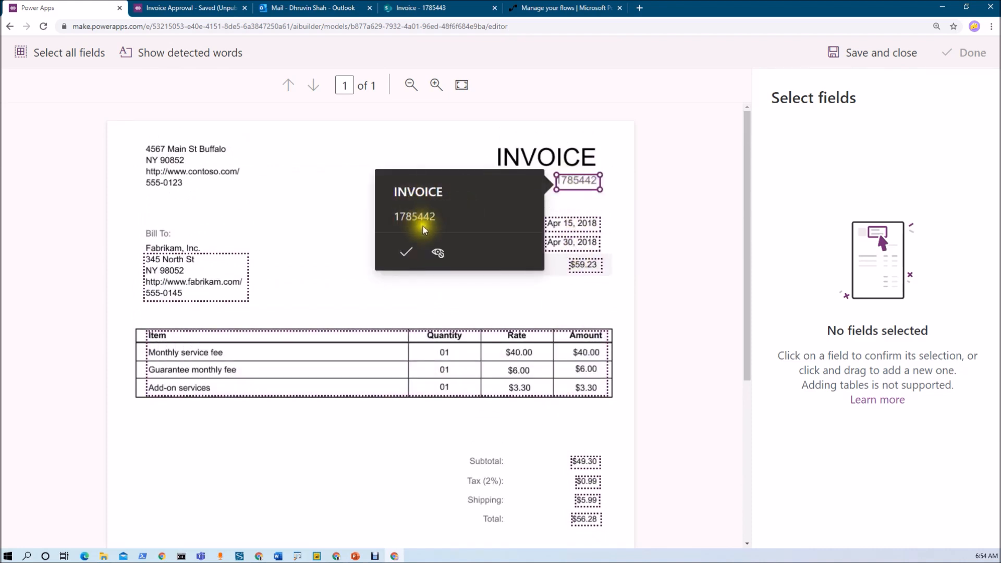
left_click(410, 255)
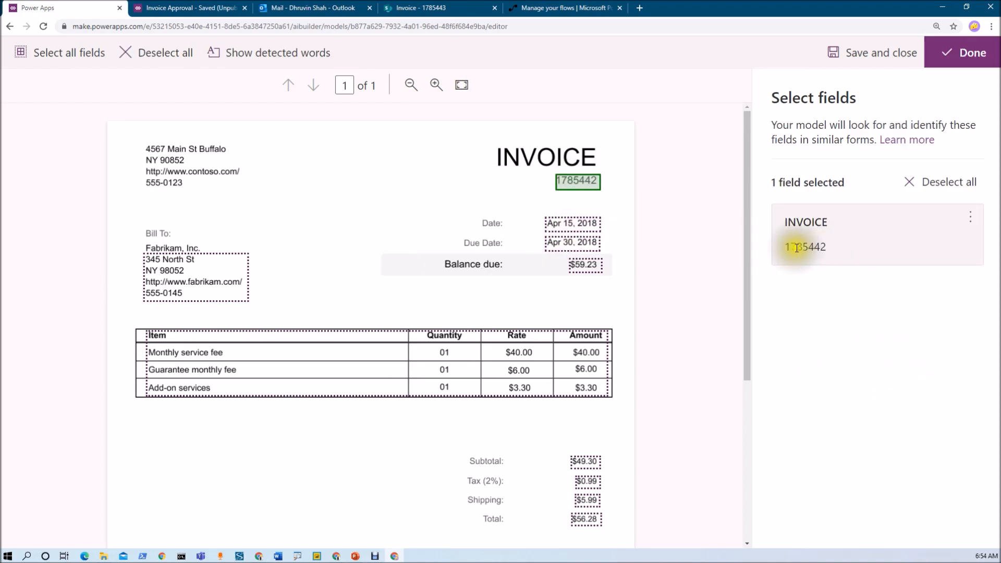
left_click(565, 224)
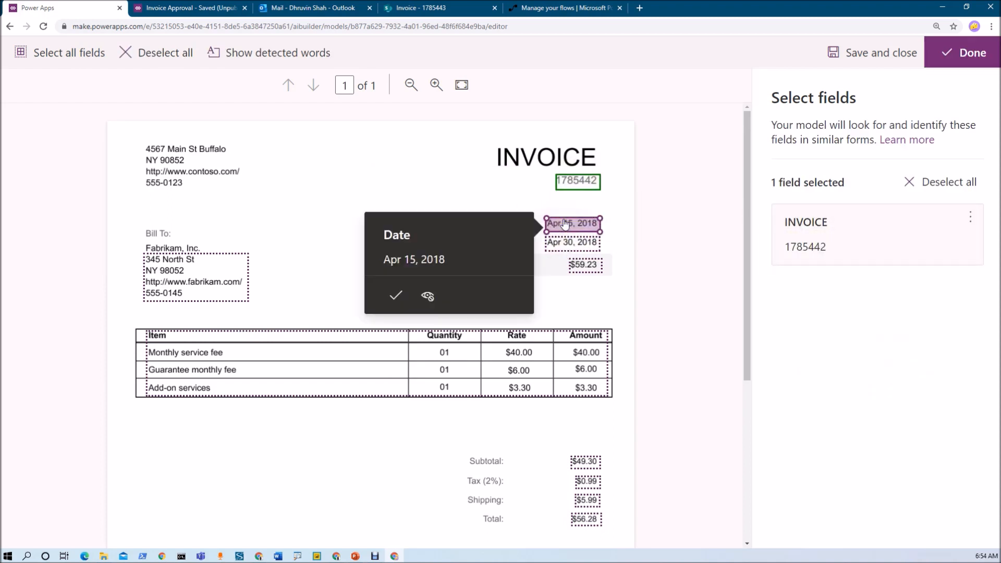
left_click(397, 296)
left_click(568, 242)
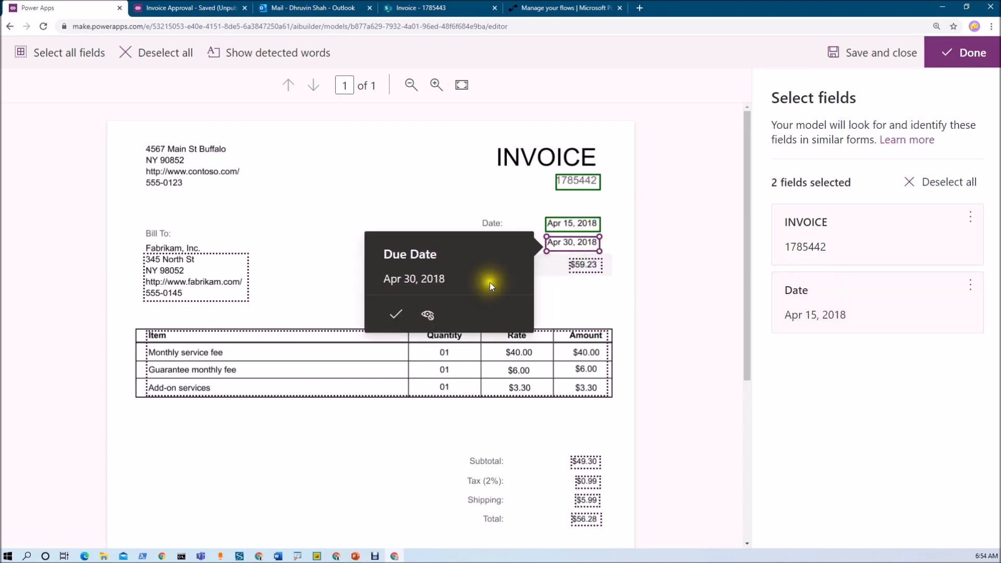
left_click(394, 315)
left_click(586, 266)
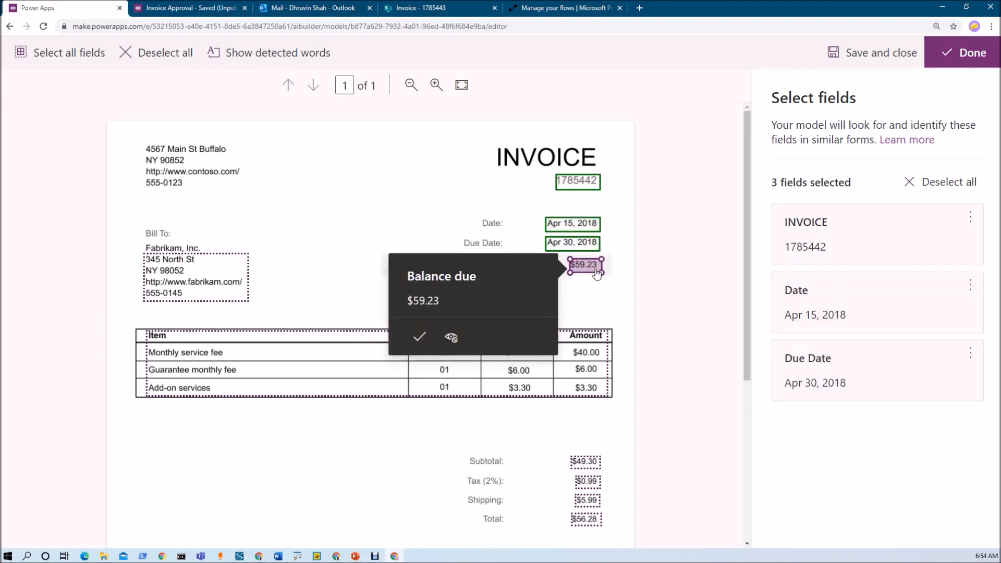
left_click(419, 336)
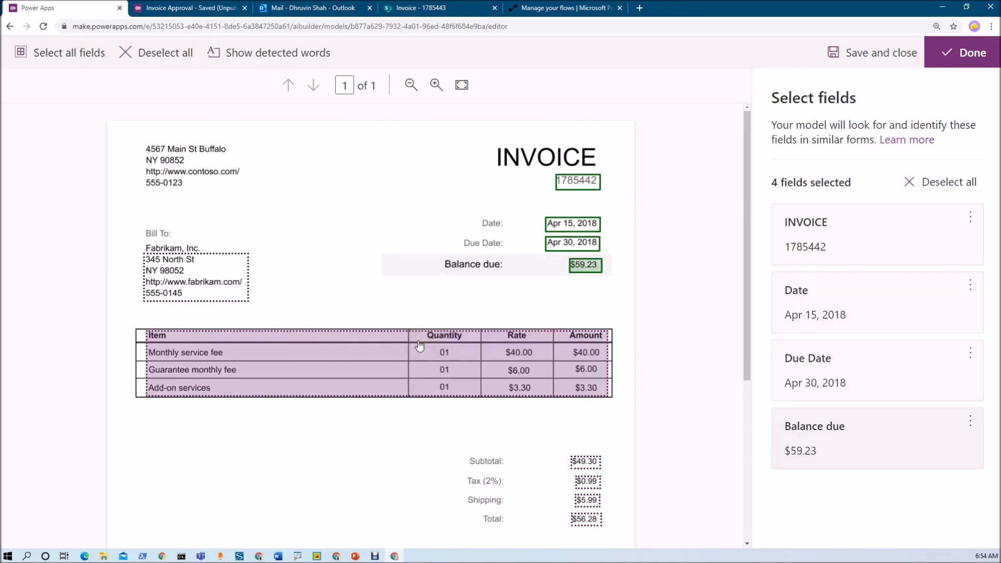
left_click(501, 363)
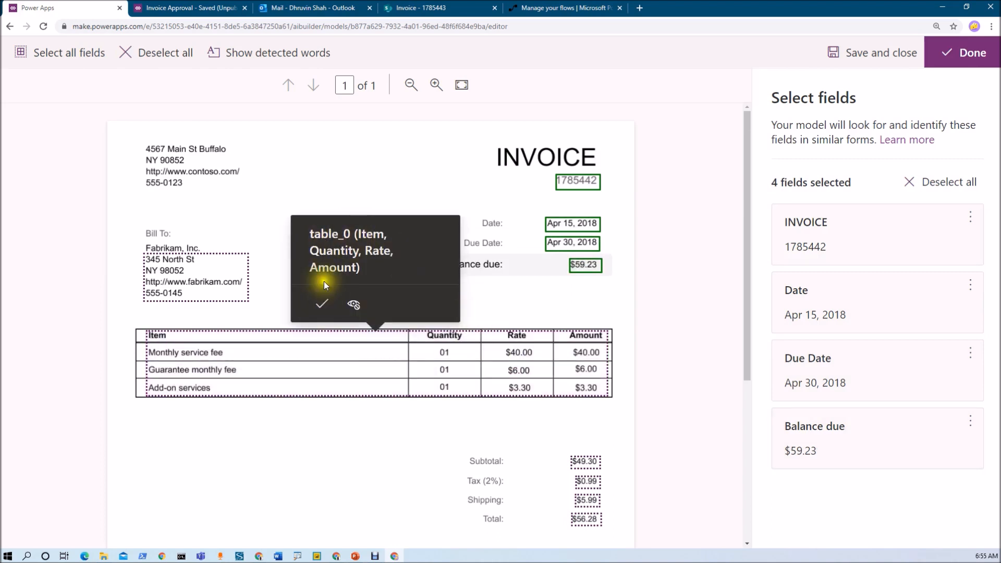
left_click(321, 309)
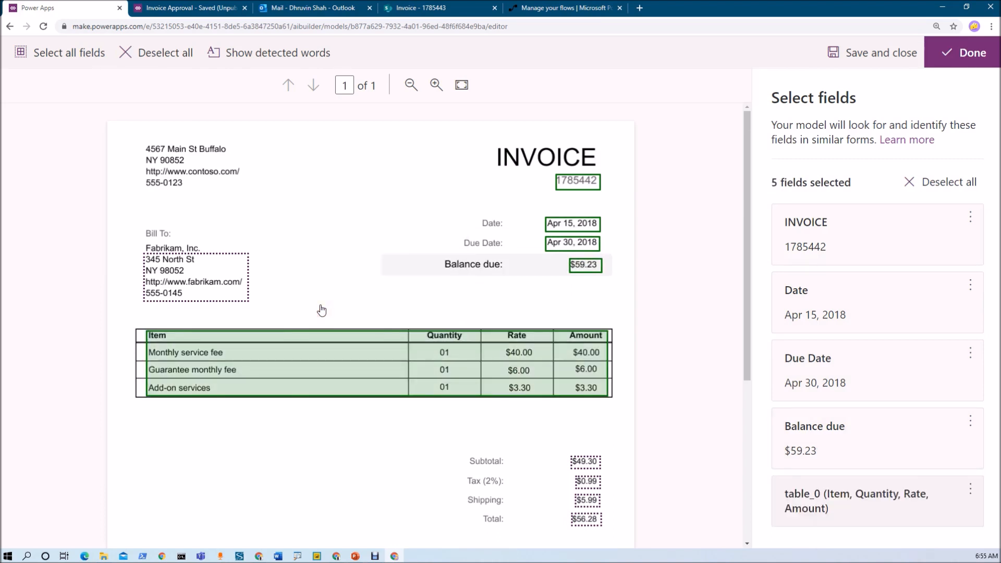
Select the detected Subtotal, Tax (2%), Shipping and Total fields below the line-item table.
scroll(387, 297, "down", 3)
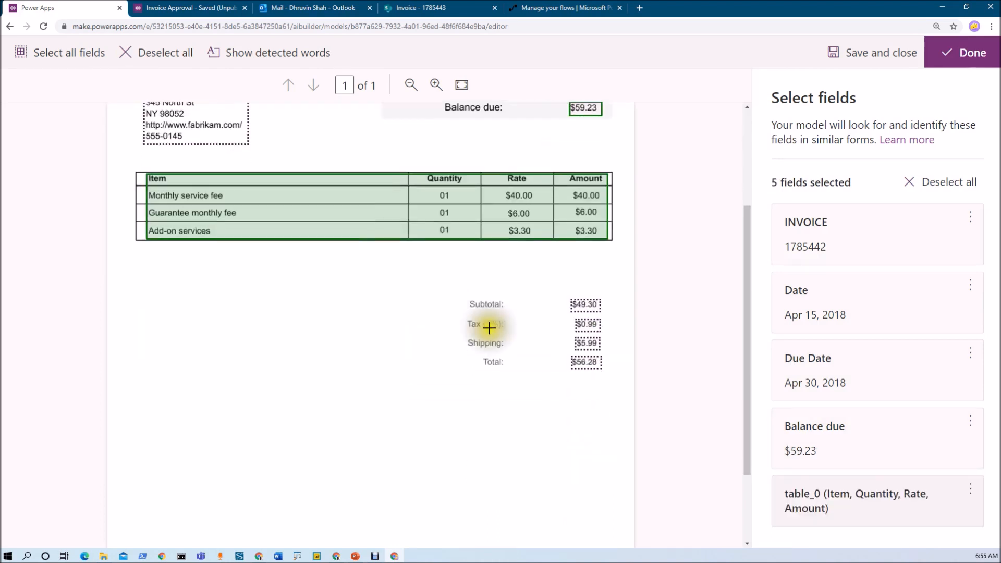
left_click(584, 306)
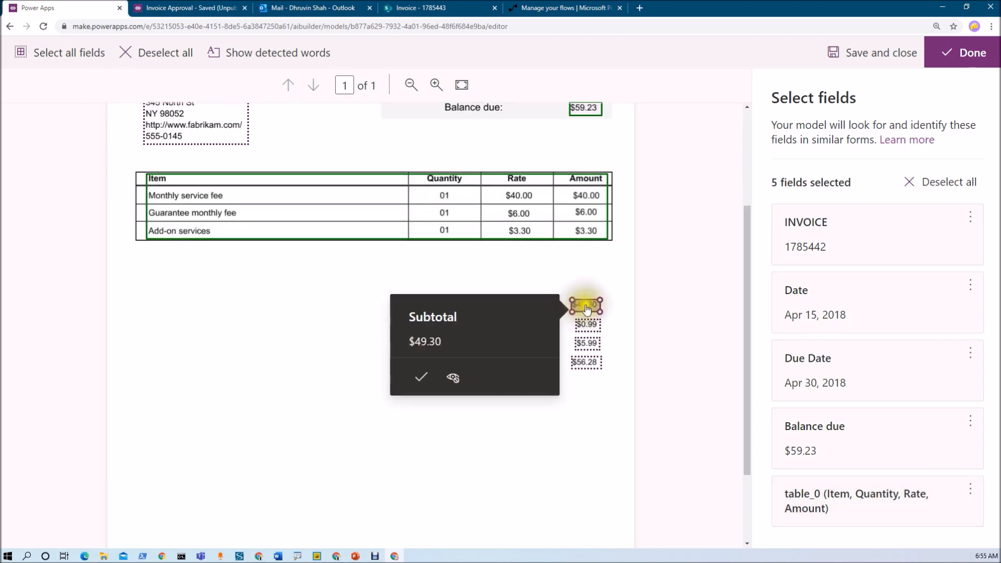
left_click(426, 380)
left_click(586, 326)
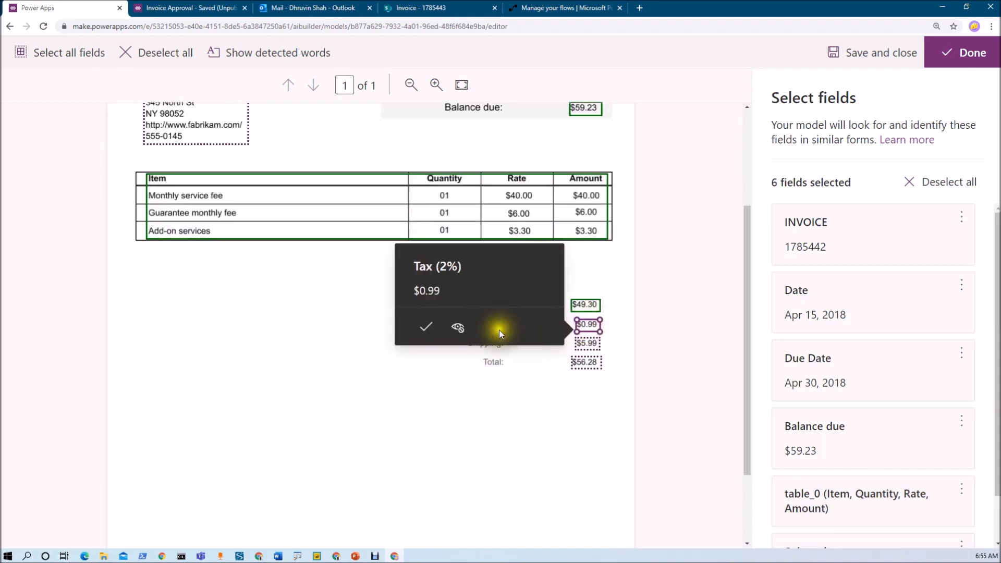
left_click(416, 331)
left_click(586, 343)
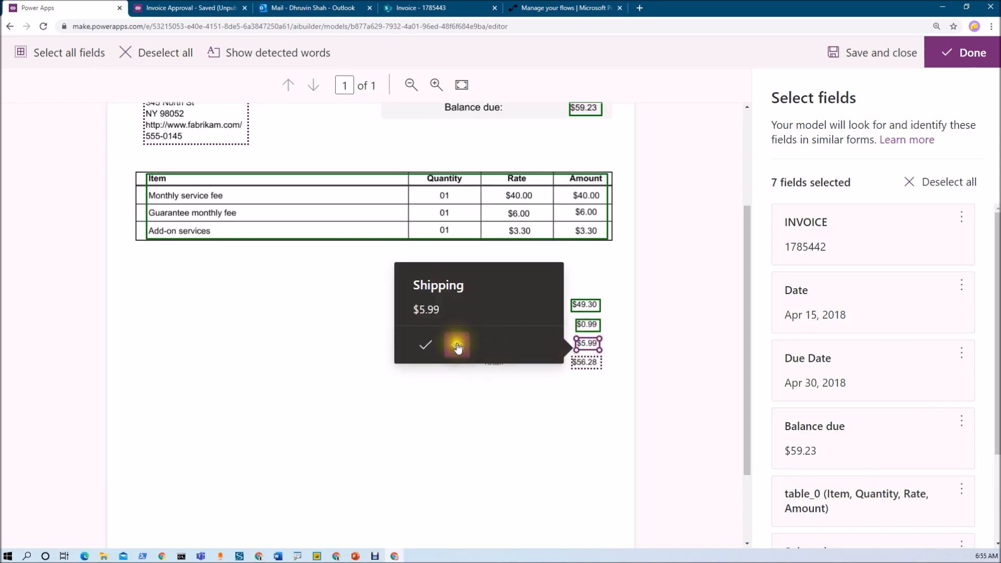
left_click(426, 344)
left_click(573, 364)
left_click(418, 363)
Extend the detected customer address field to include the Fabrikam, Inc. line, rename it Bill To, and select it.
scroll(409, 361, "up", 3)
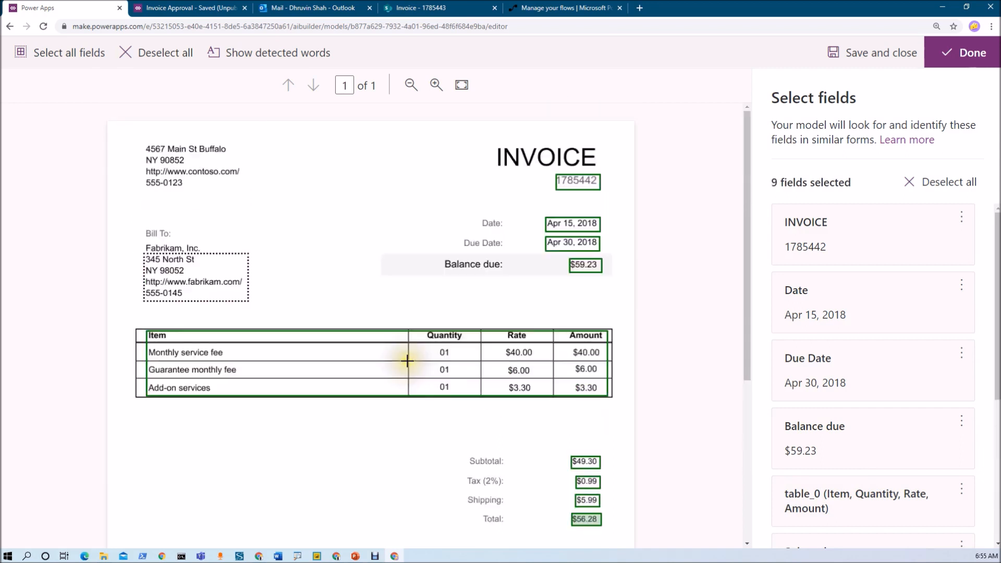
left_click(215, 281)
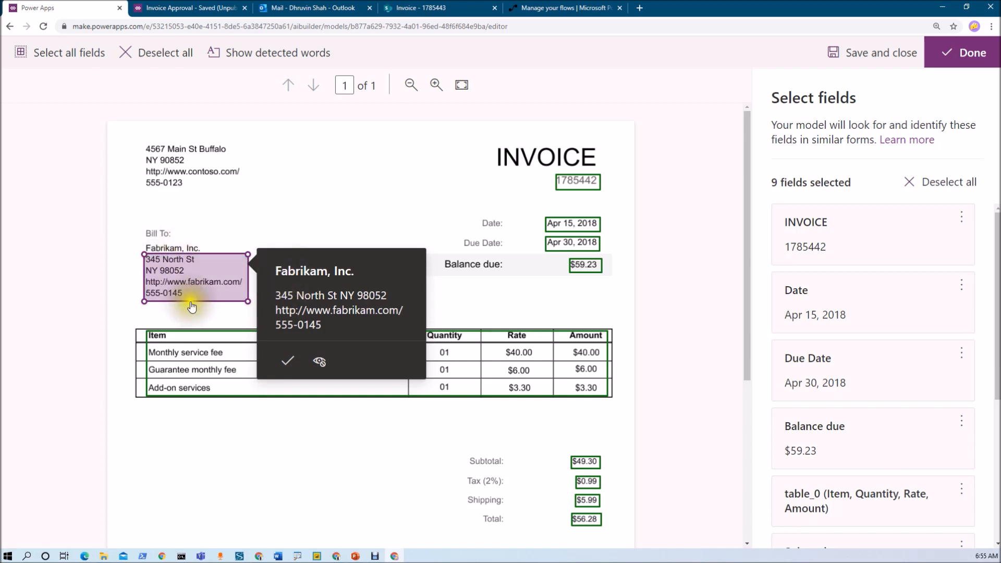
left_click_drag(142, 252, 144, 244)
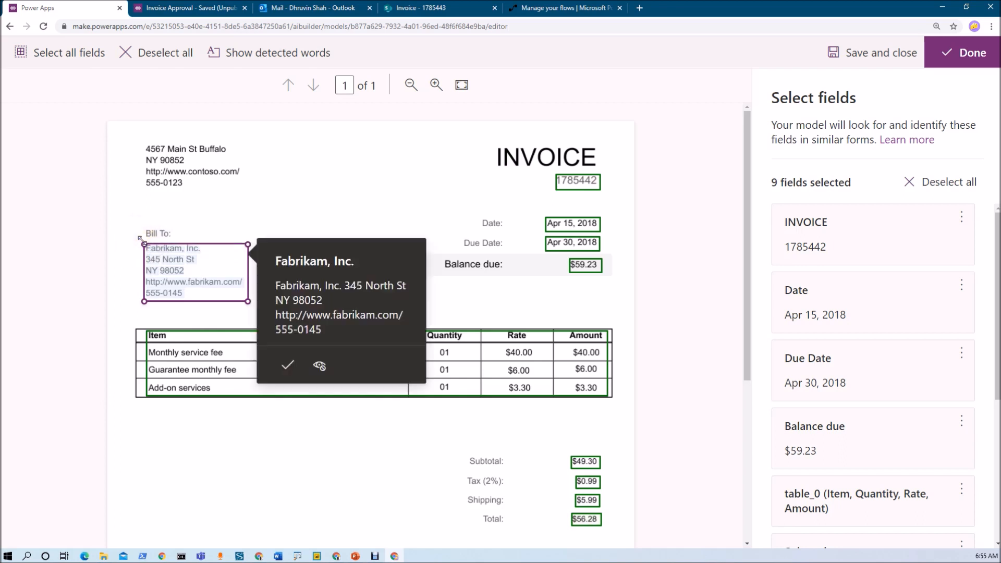
left_click(343, 260)
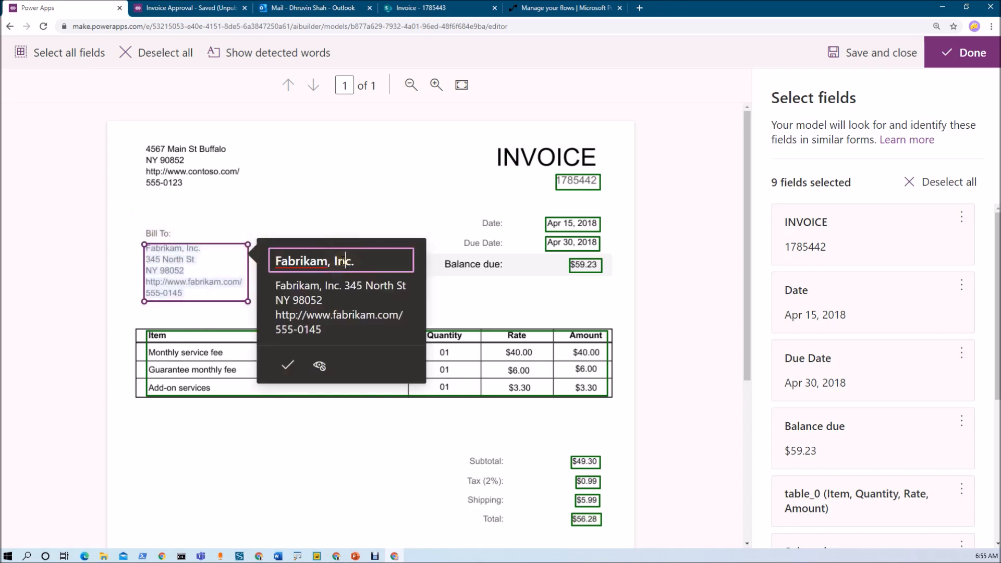
left_click_drag(353, 264, 228, 264)
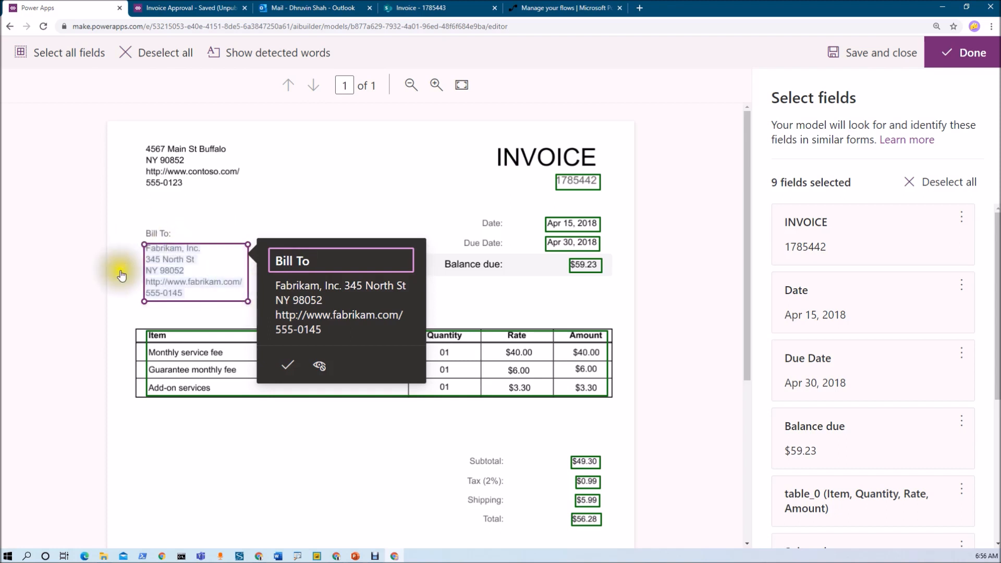
left_click(287, 364)
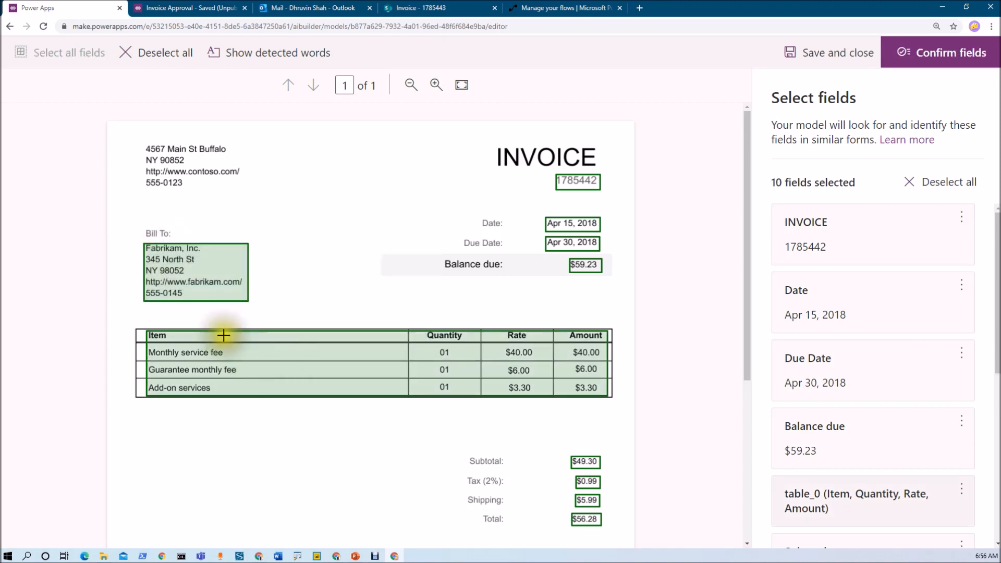
Add a new field named Ship To around the sender's address block above the Bill To section.
left_click_drag(136, 140, 253, 197)
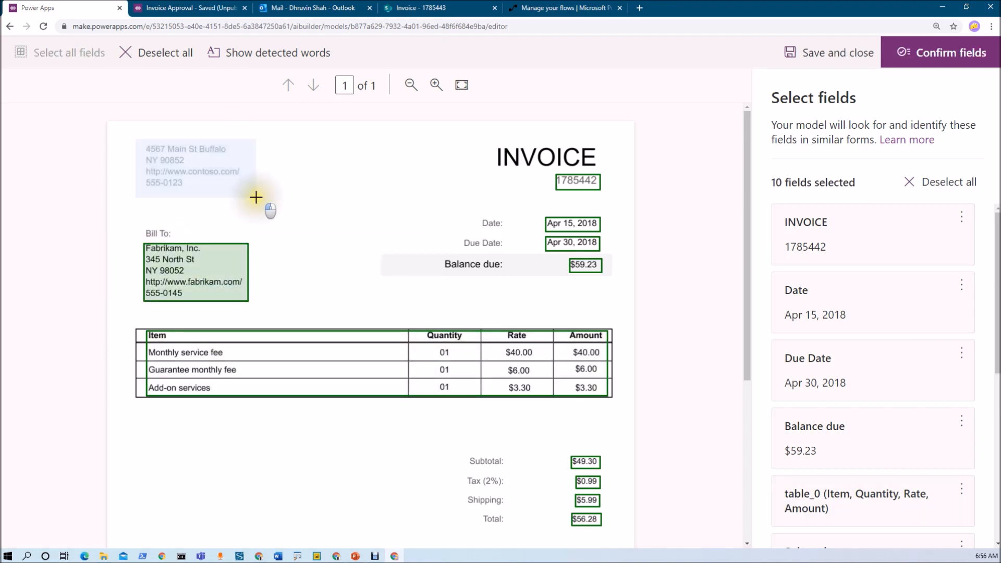
left_click_drag(256, 197, 256, 197)
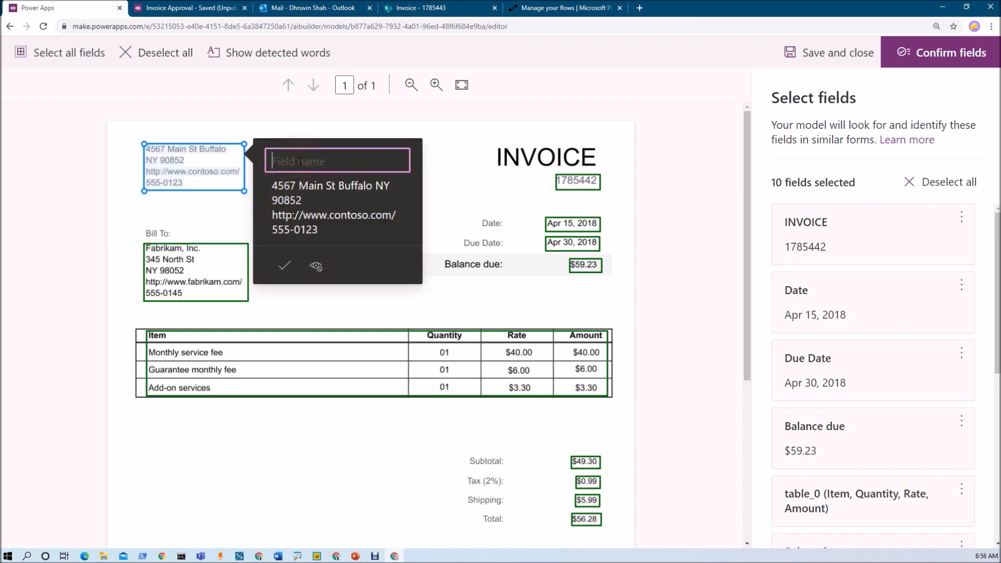
type("Ship To")
left_click(284, 266)
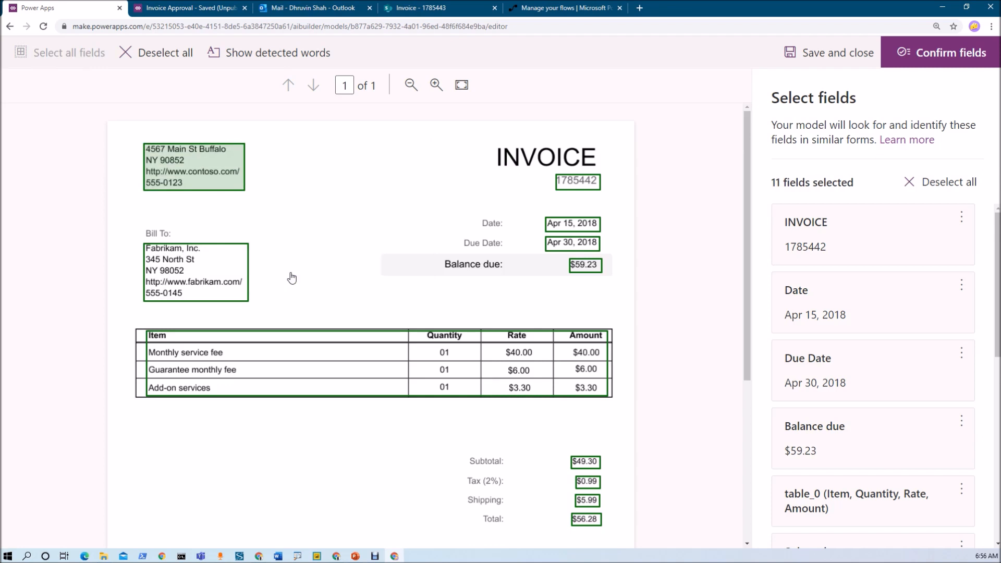
Review all selected fields, including Bill To and Ship To, and proceed to confirming them across the training invoices.
scroll(667, 338, "down", 5)
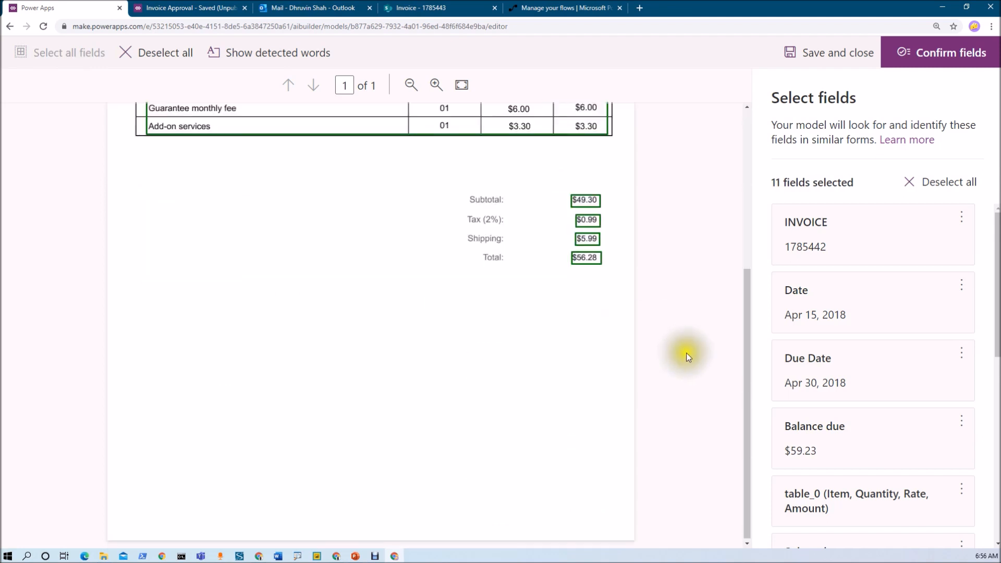
scroll(900, 289, "down", 4)
scroll(894, 338, "down", 4)
scroll(454, 291, "up", 5)
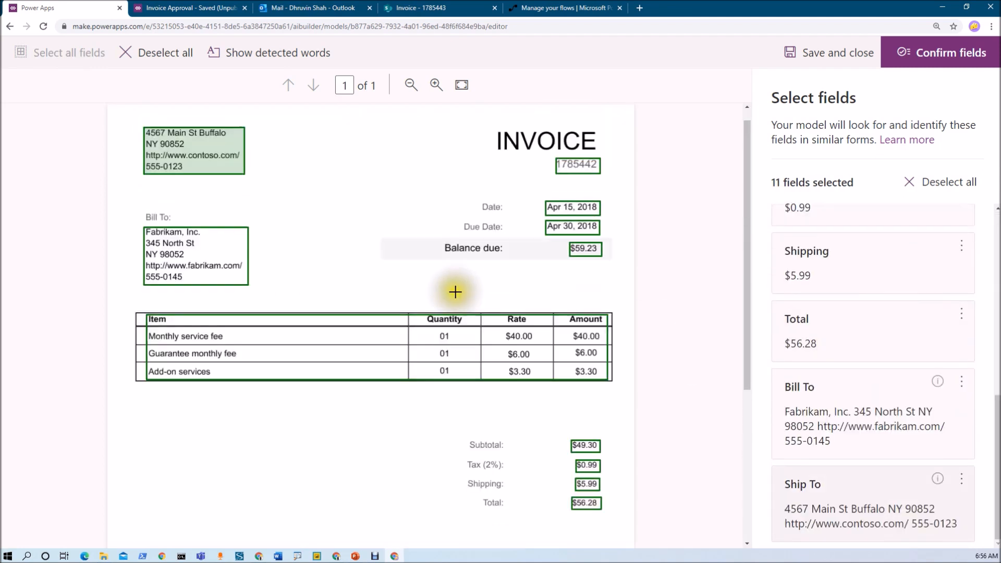
left_click(938, 59)
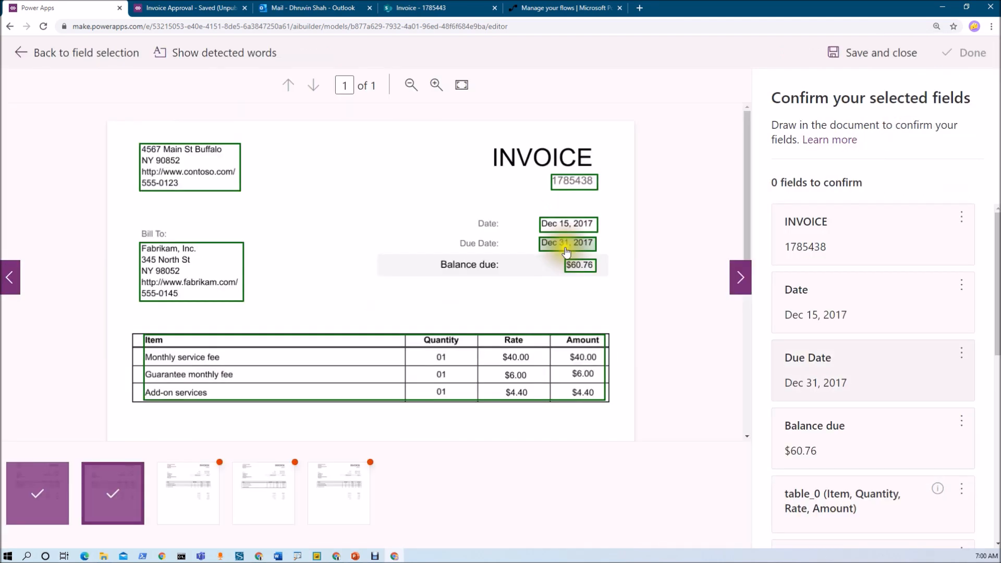
On the third training invoice, mark and confirm the Ship To field around the sender's address and Bill To around the Fabrikam address block.
left_click(201, 500)
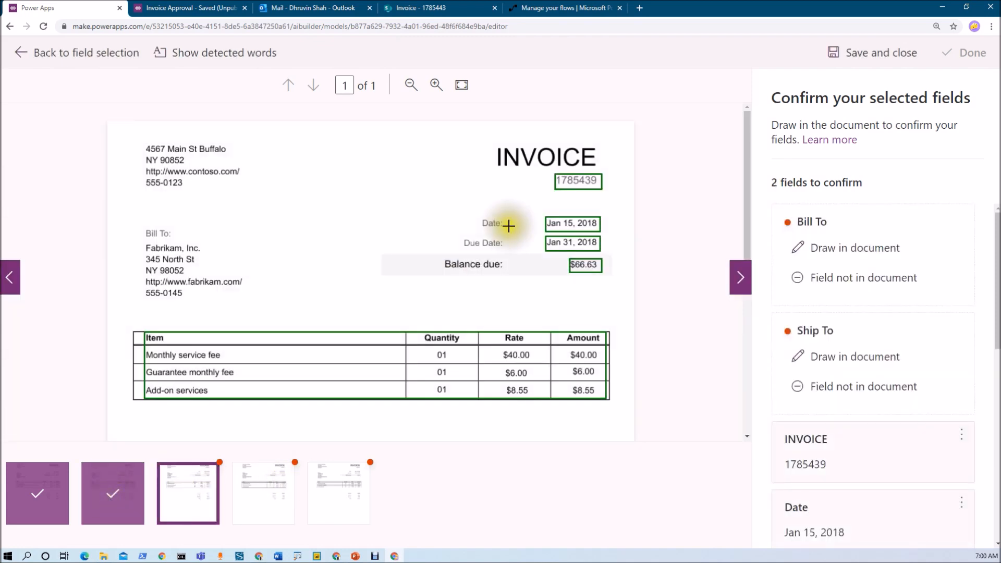
scroll(507, 233, "down", 7)
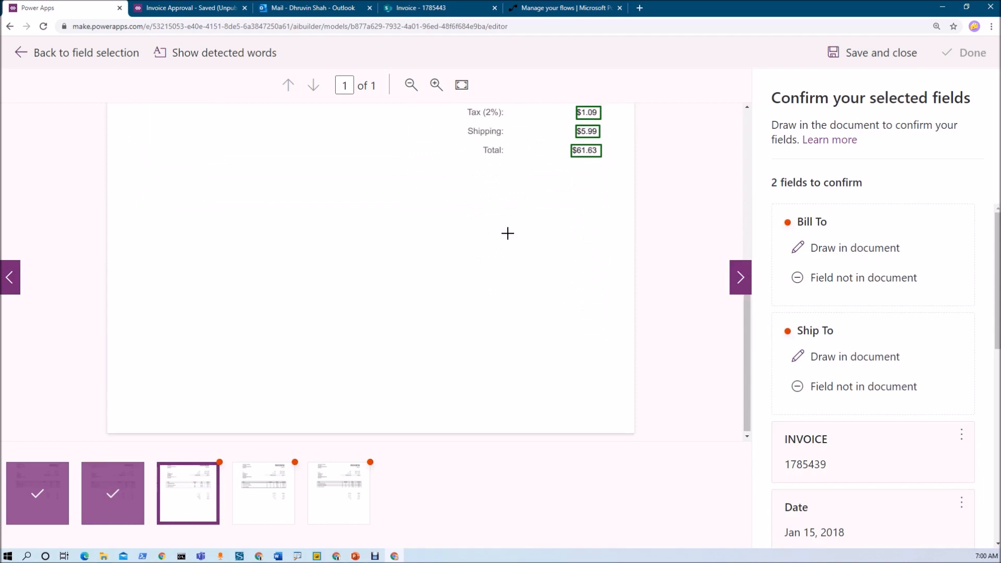
scroll(507, 233, "up", 5)
scroll(507, 233, "up", 2)
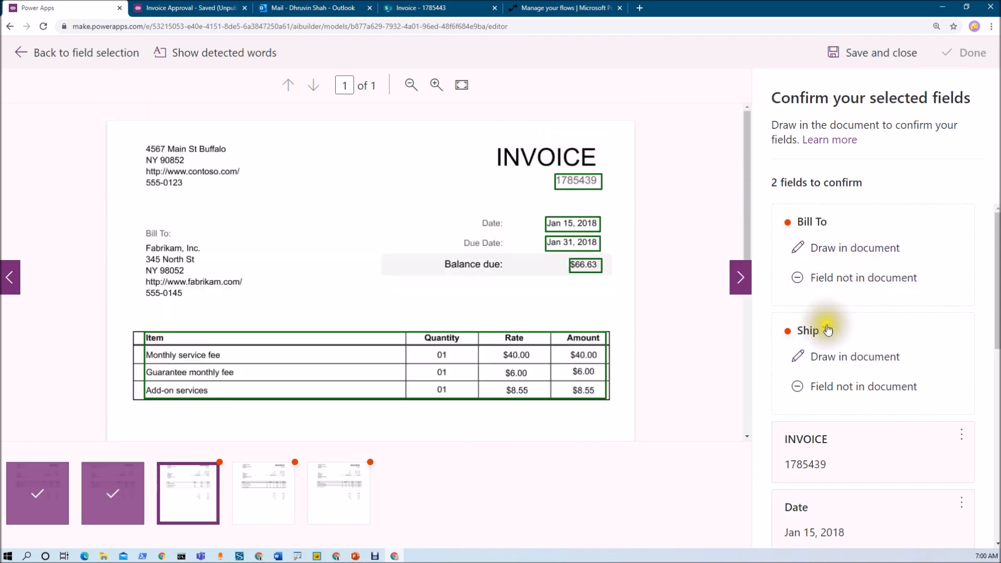
left_click(819, 358)
left_click_drag(141, 138, 244, 196)
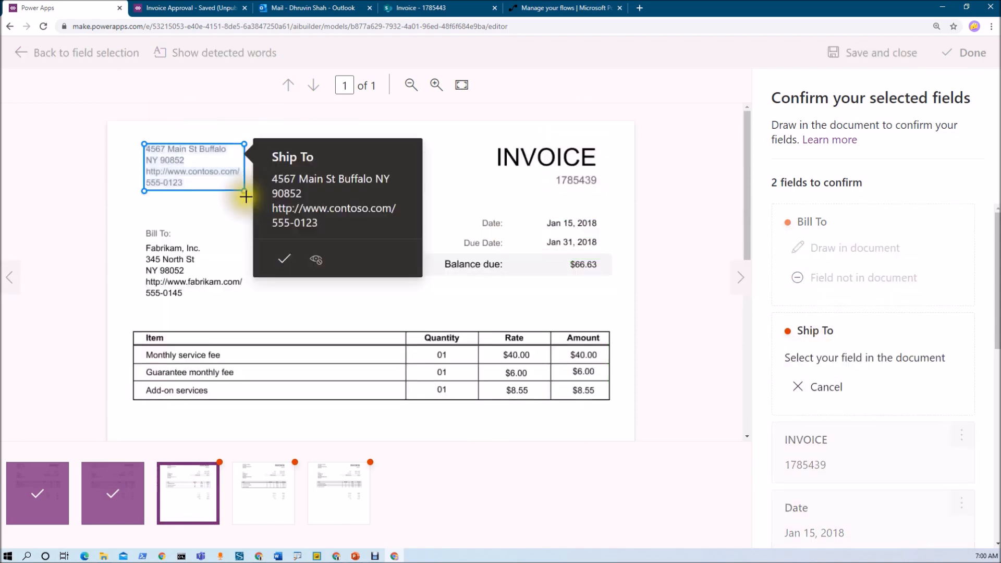
left_click(281, 259)
left_click(810, 252)
mouse_move(141, 242)
left_mouse_down()
mouse_move(190, 259)
mouse_move(250, 310)
left_mouse_up()
left_click(286, 355)
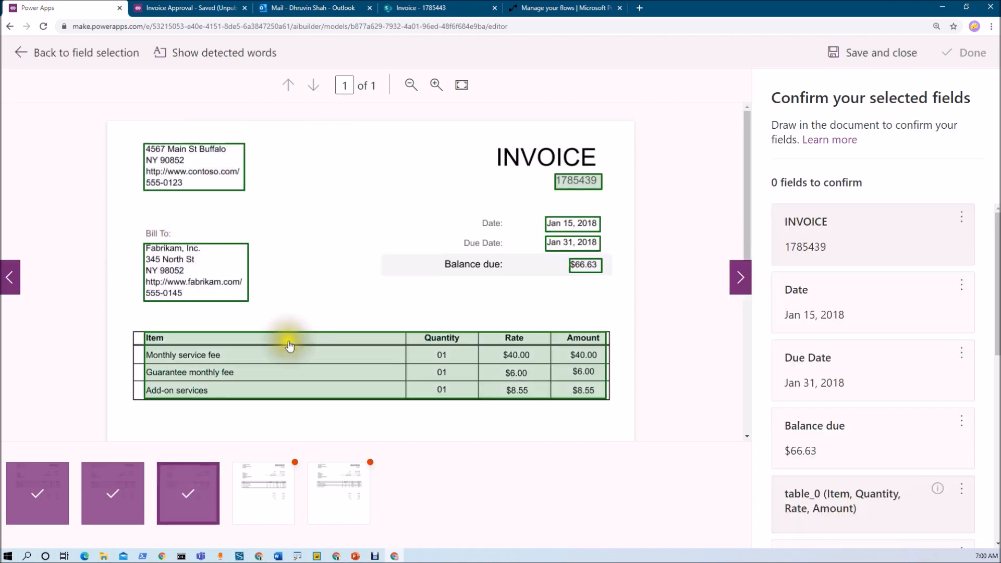
On the fourth training invoice, mark and confirm the missing Ship To and Bill To fields around their address blocks.
left_click(271, 501)
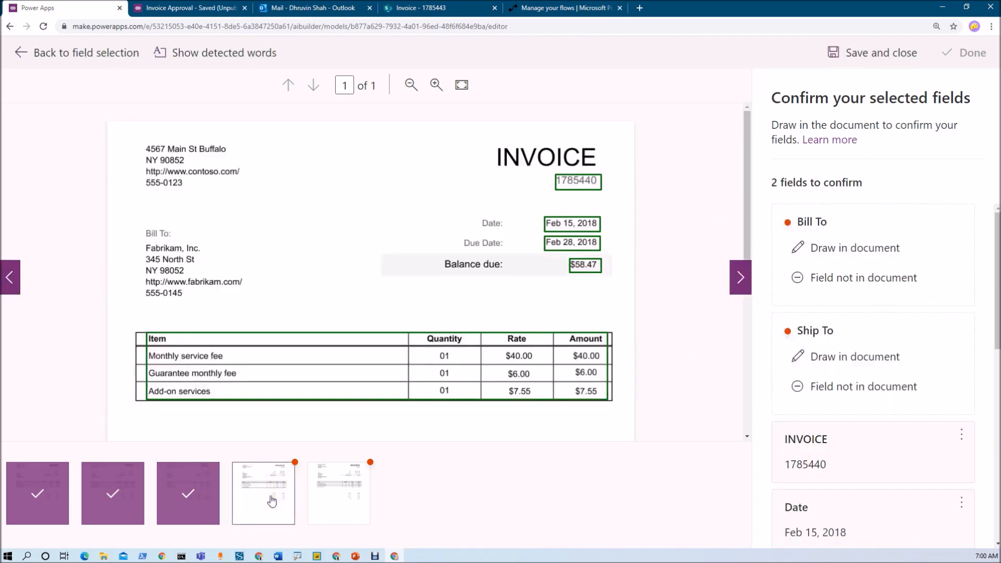
left_click(787, 357)
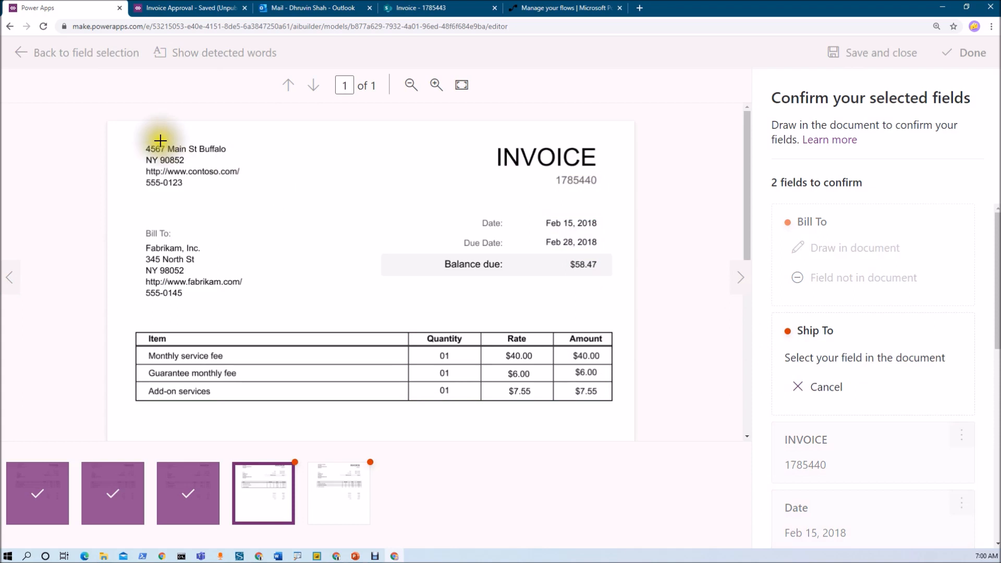
left_click_drag(137, 136, 271, 204)
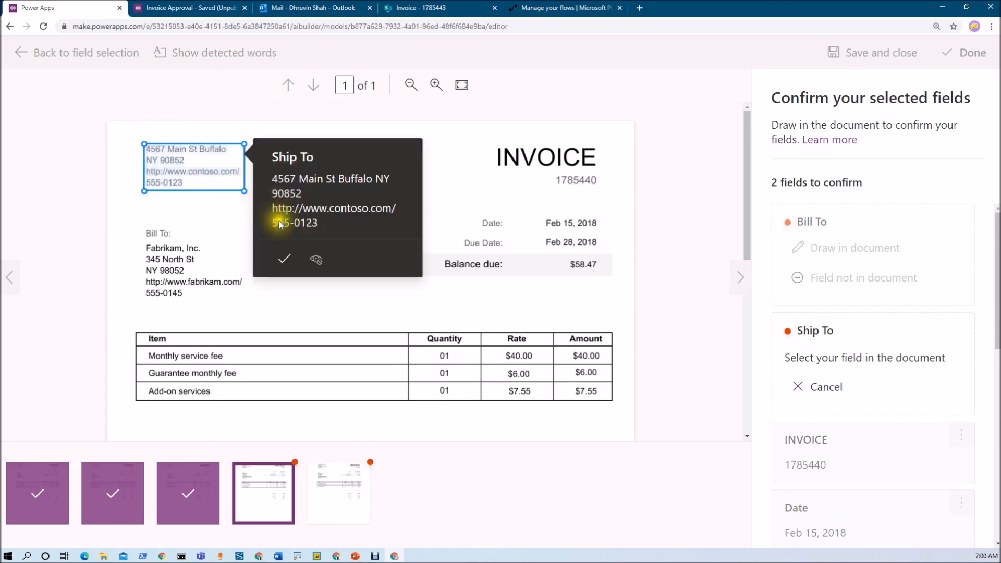
left_click(287, 259)
left_click(794, 247)
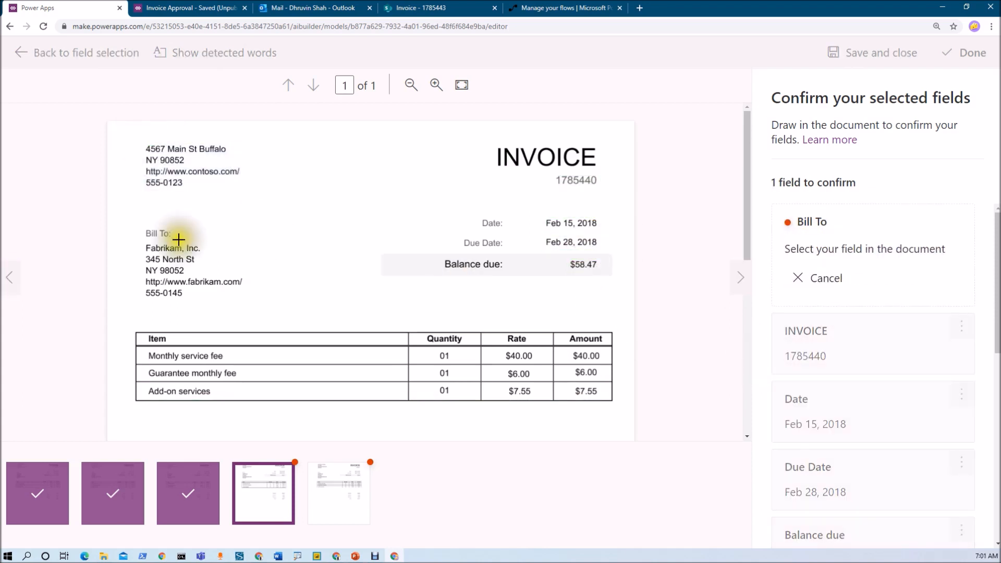
left_click_drag(139, 239, 261, 304)
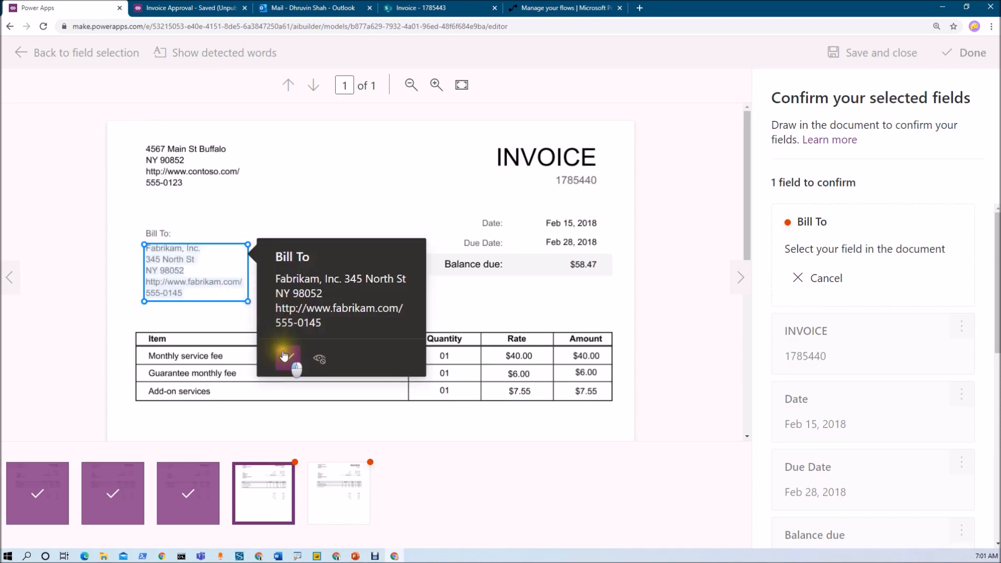
left_click(284, 356)
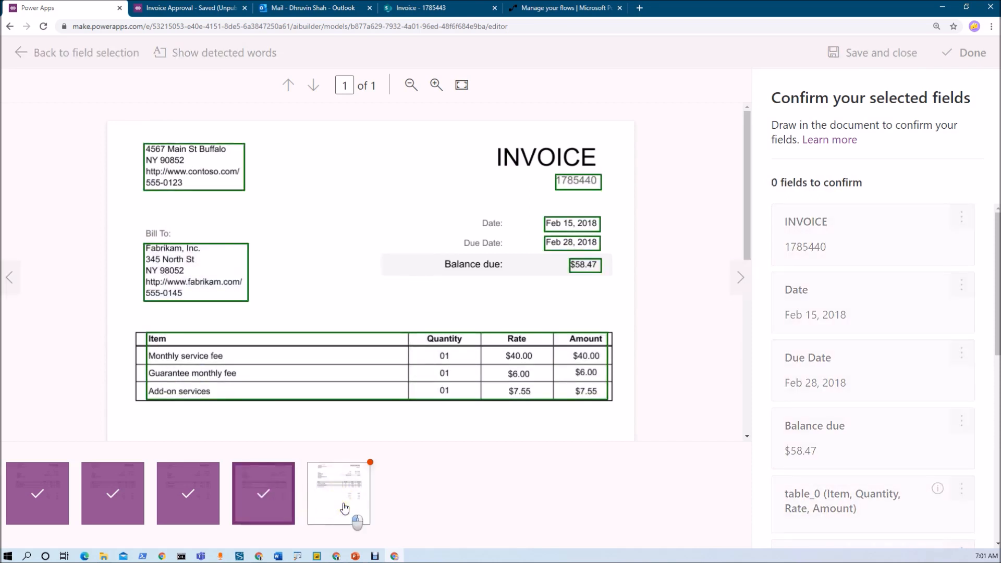
On the fifth training invoice, mark and confirm Bill To around the Fabrikam address block and Ship To around the sender's address.
left_click(344, 508)
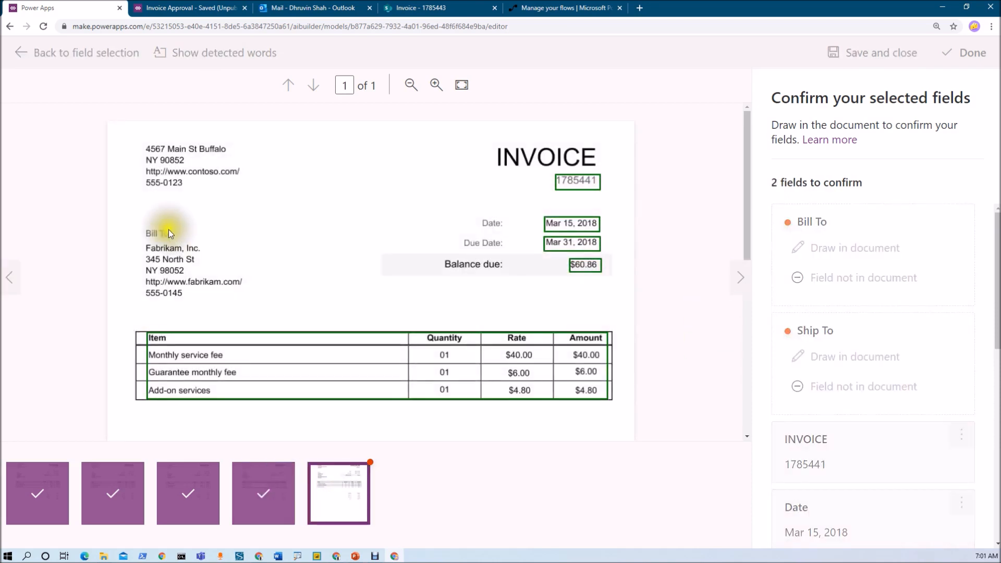
left_click(799, 246)
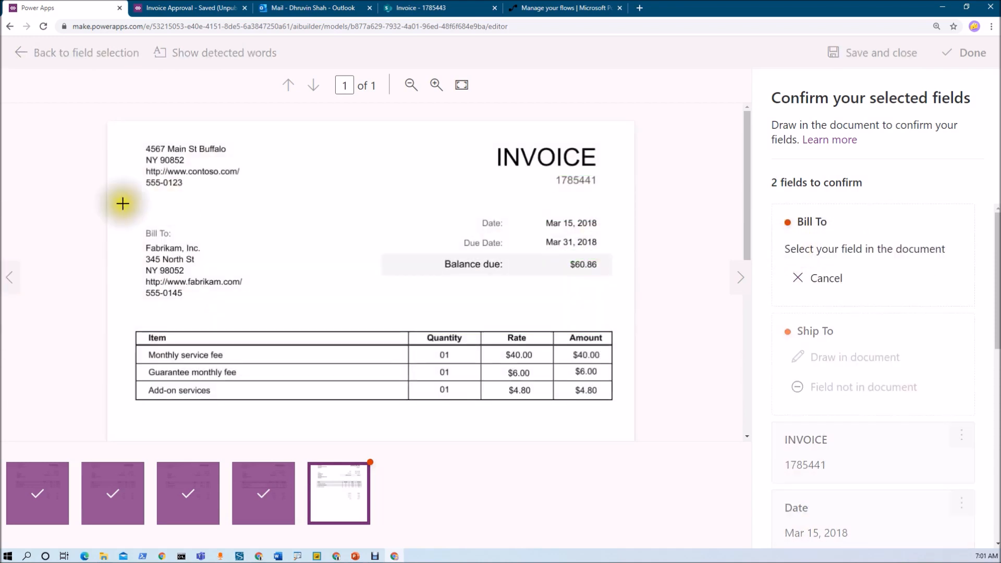
left_click_drag(142, 240, 248, 301)
left_click(287, 358)
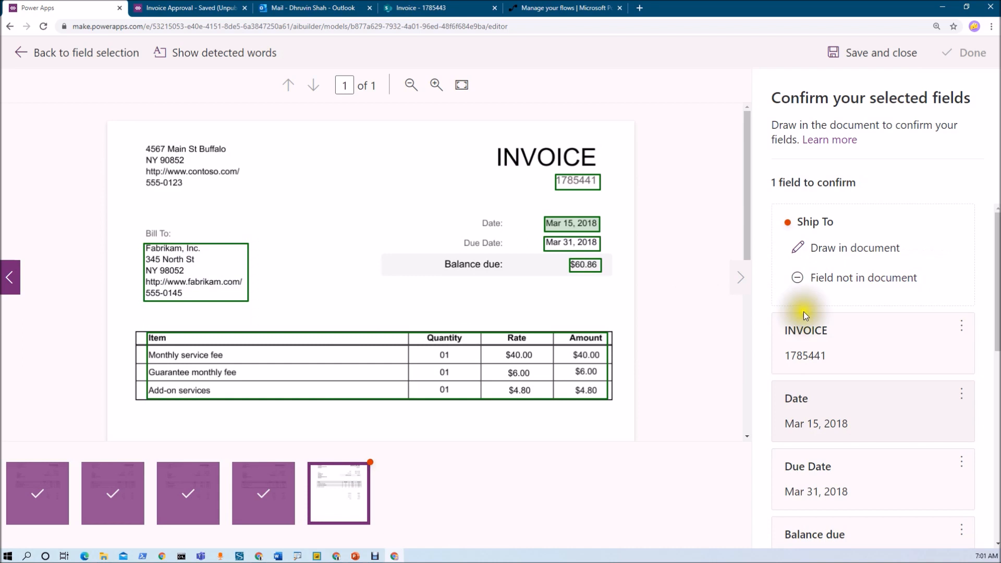
left_click(800, 245)
left_click_drag(143, 144, 244, 191)
left_click(284, 259)
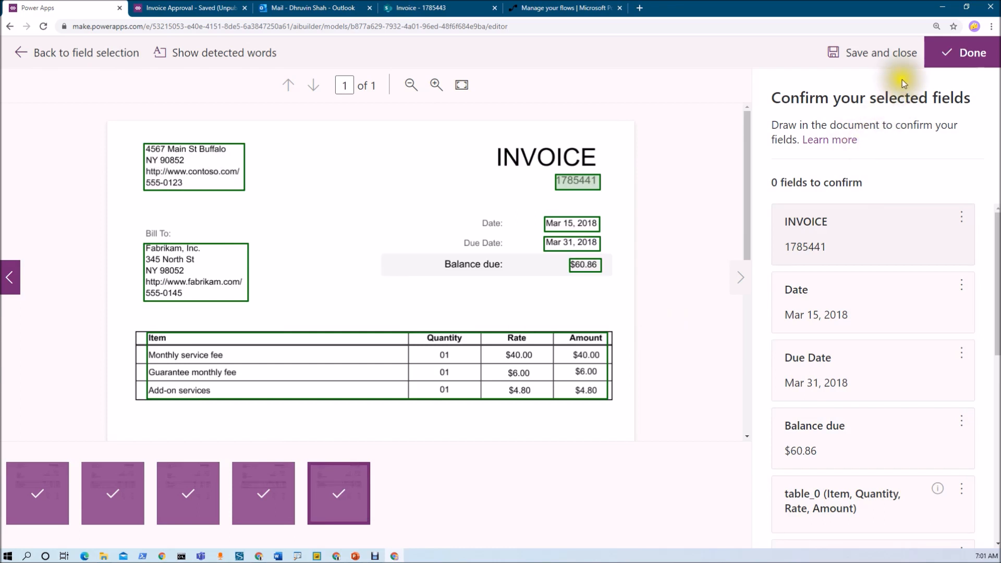
Finish the field selection, review the model summary, and train the model, returning to the models list.
left_click(982, 56)
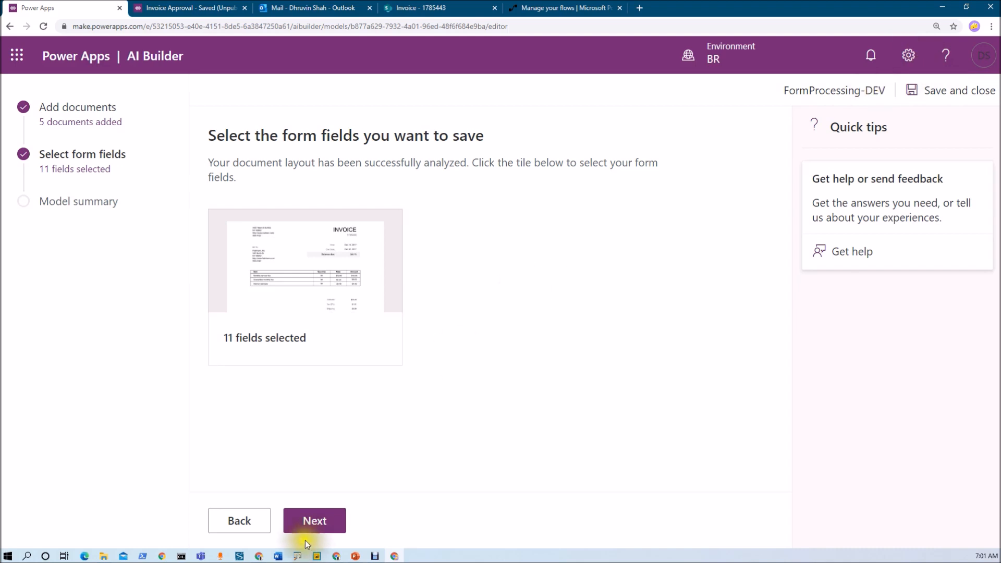
left_click(315, 521)
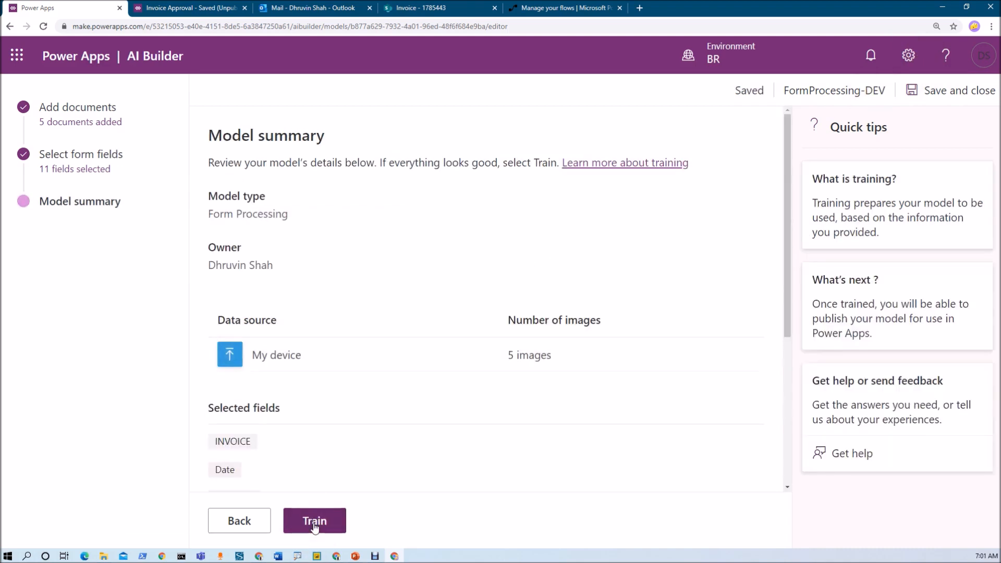
scroll(421, 312, "down", 4)
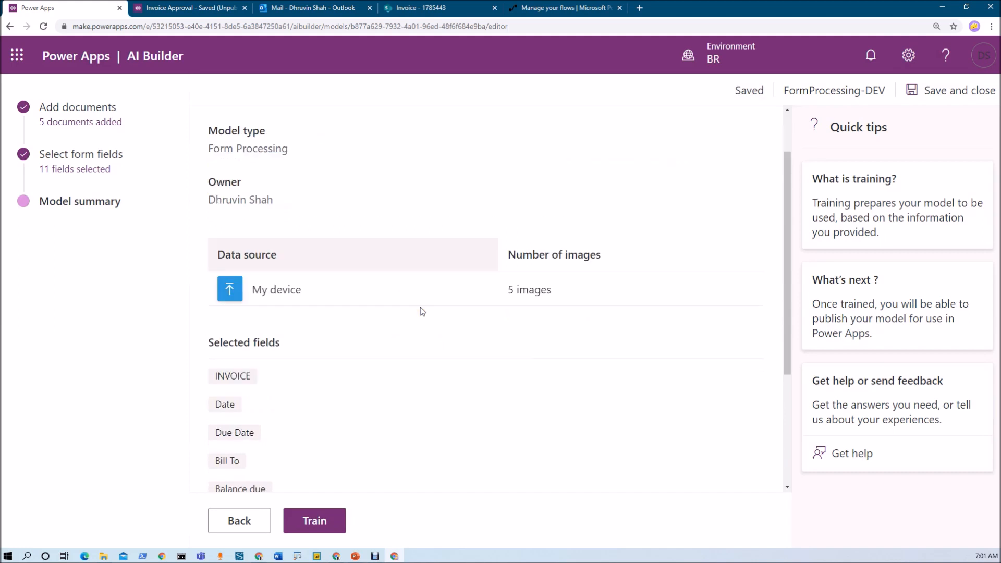
scroll(422, 311, "down", 1)
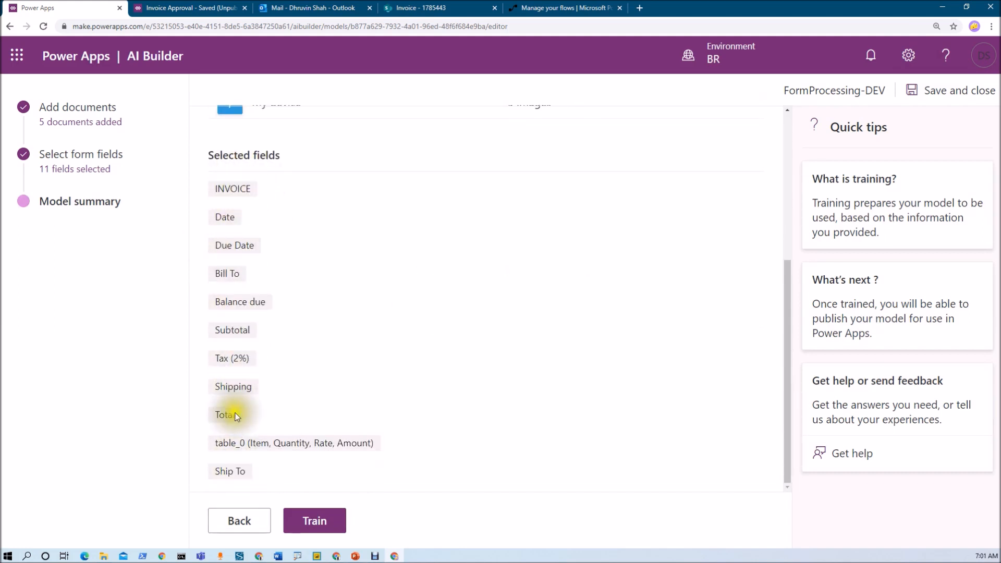
scroll(371, 337, "up", 5)
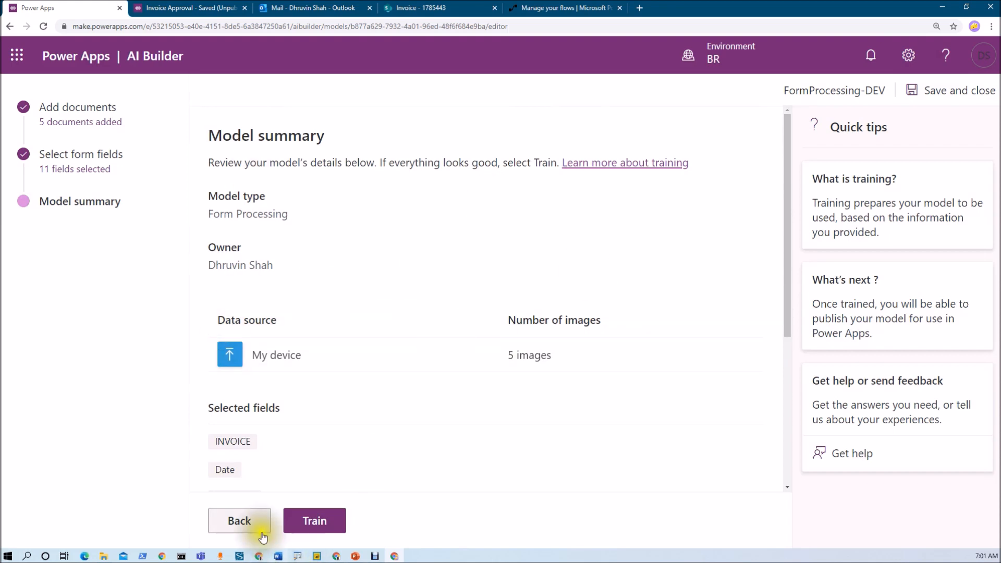
left_click(314, 521)
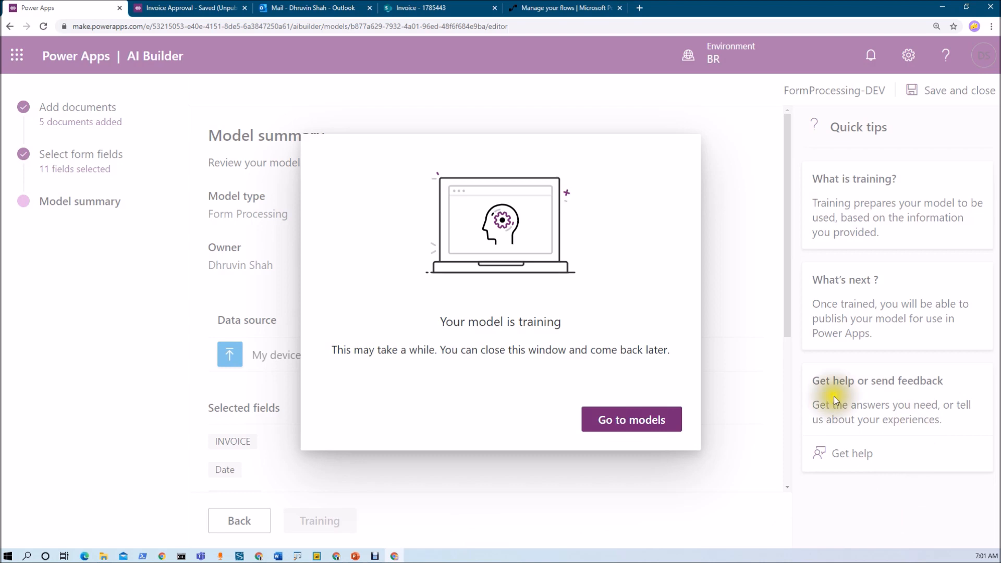
left_click(623, 420)
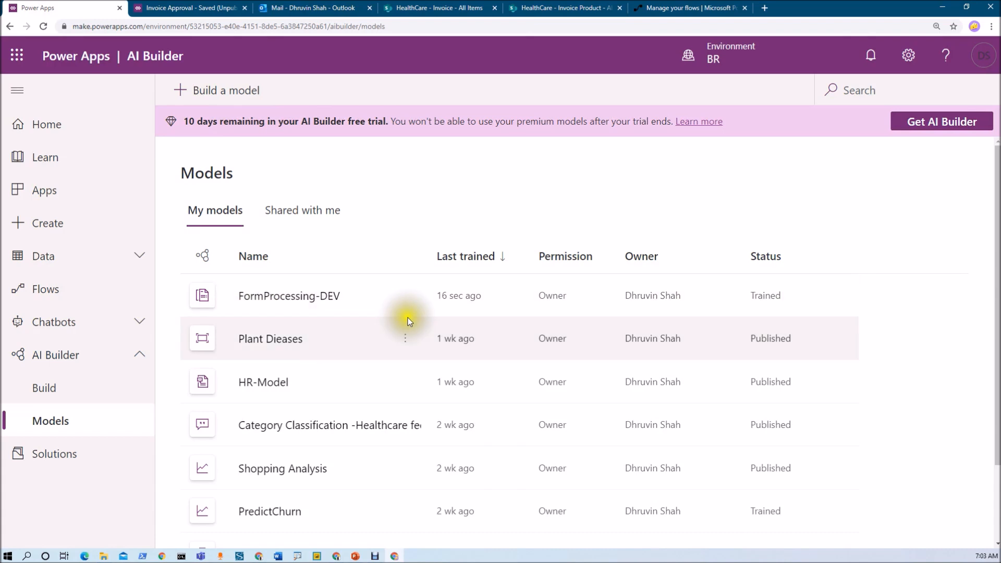
Open the FormProcessing-DEV model and run a quick test with an invoice from the Form-Processing-Test\Test folder, examining the detected fields.
left_click(293, 301)
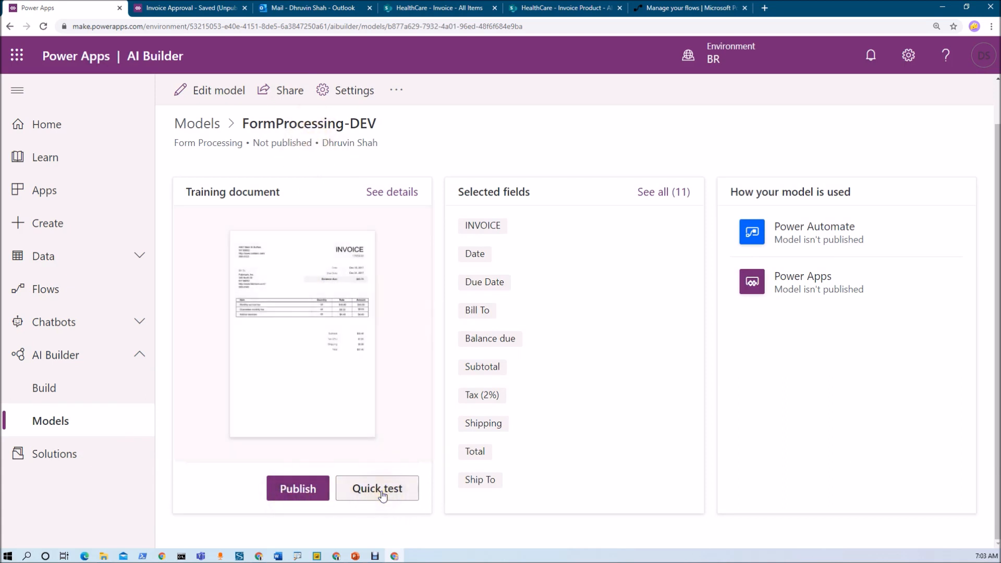
left_click(382, 496)
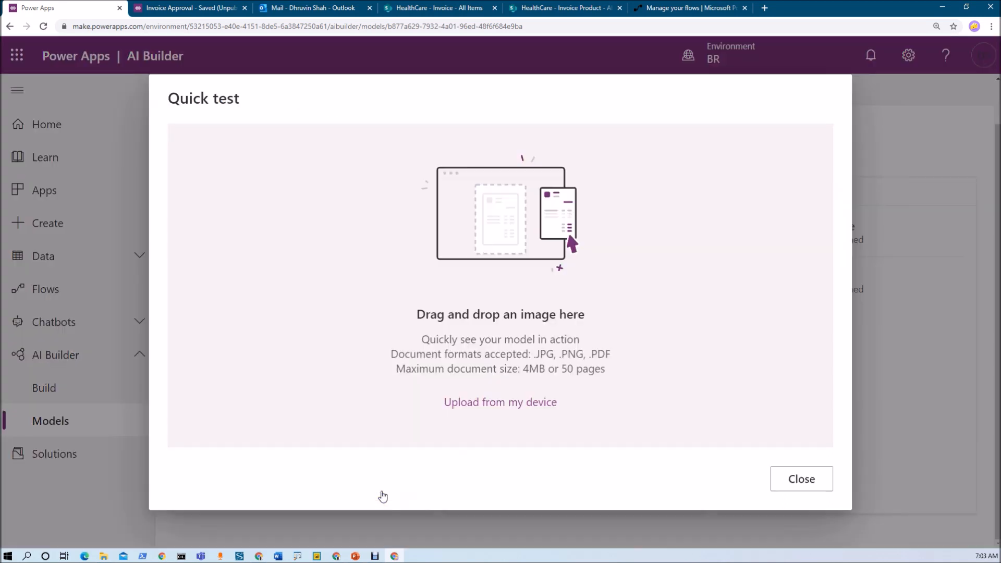
left_click(483, 406)
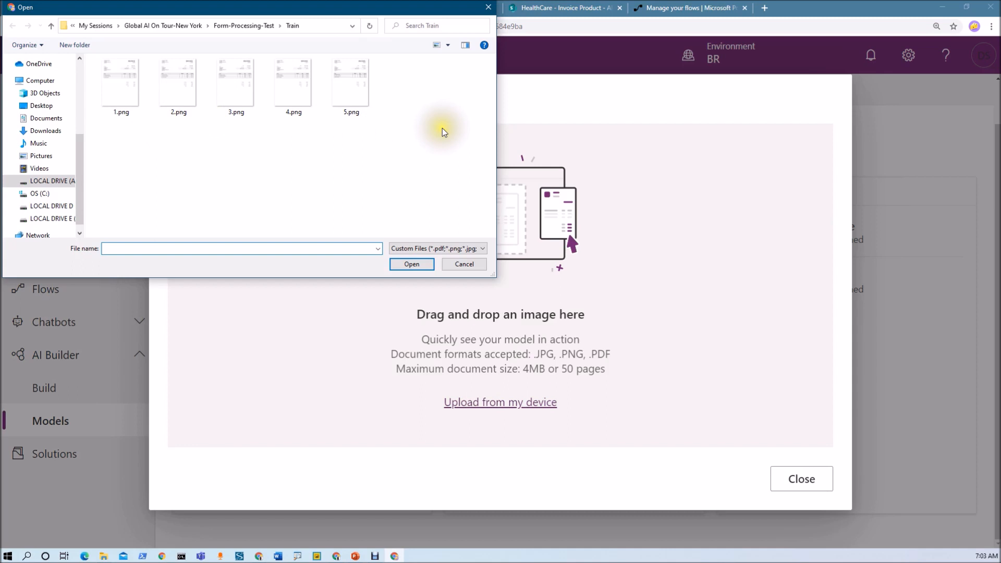
left_click(245, 26)
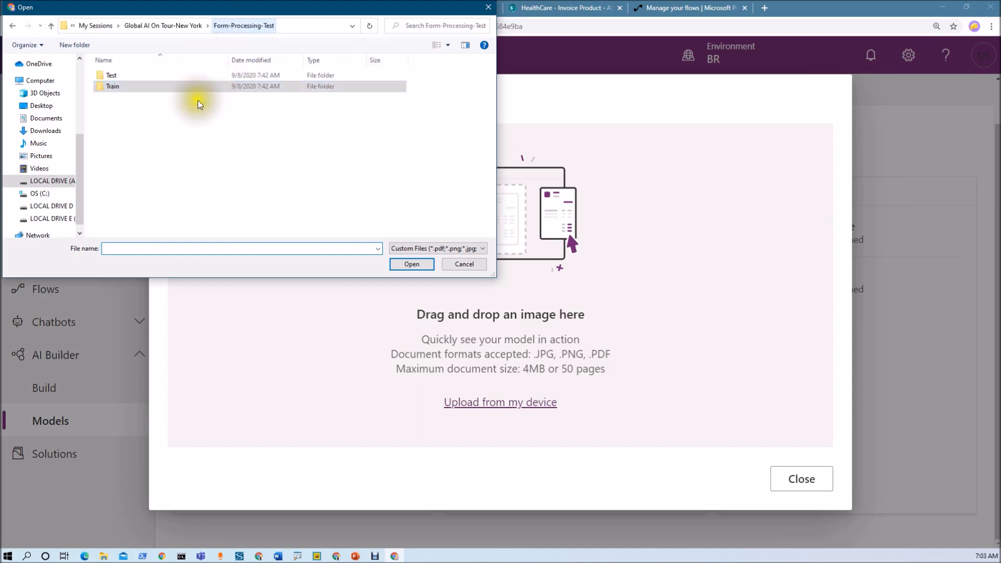
double_click(118, 79)
double_click(132, 97)
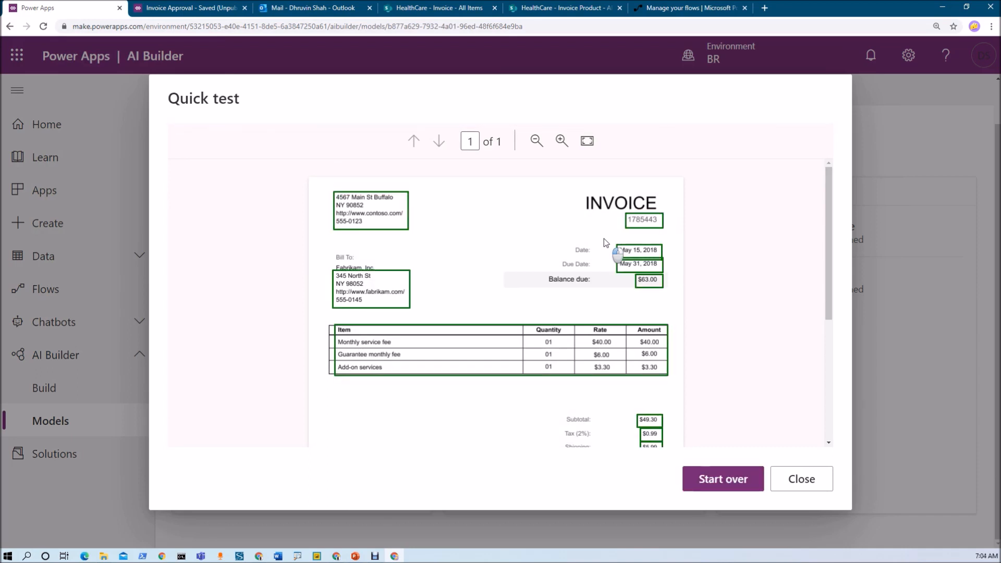
scroll(603, 239, "down", 4)
scroll(603, 239, "up", 4)
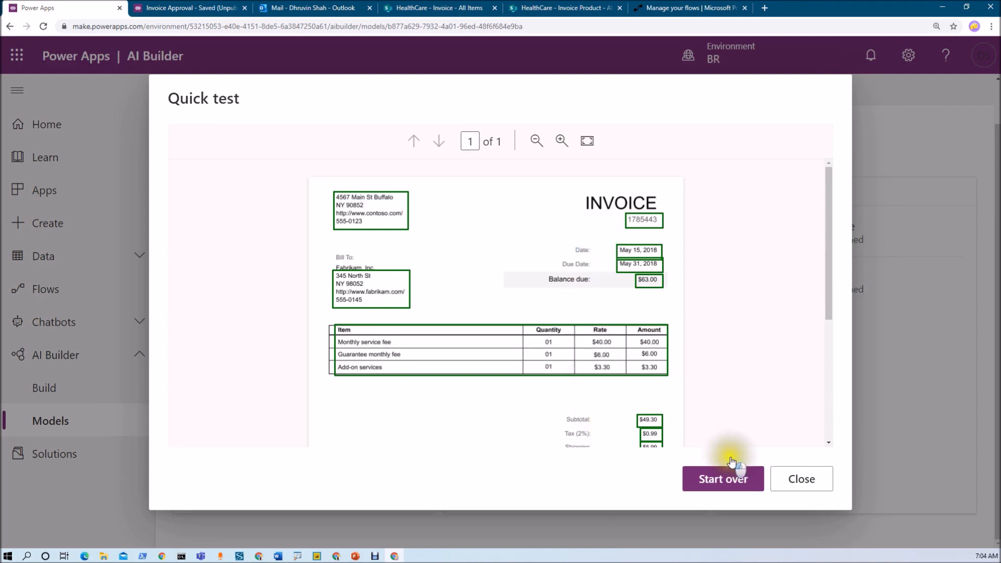
Leave the quick test and publish the FormProcessing-DEV model.
left_click(736, 484)
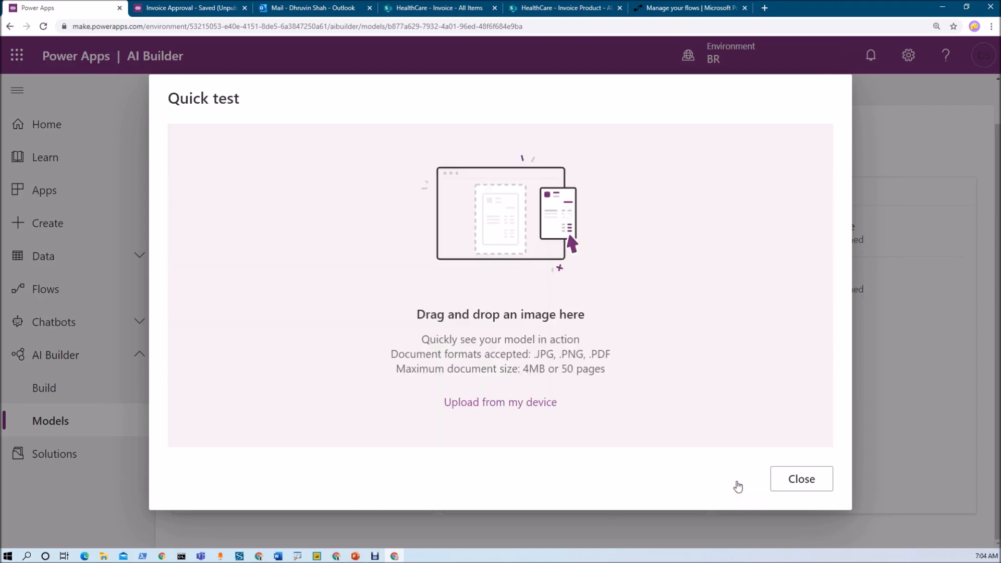
left_click(828, 490)
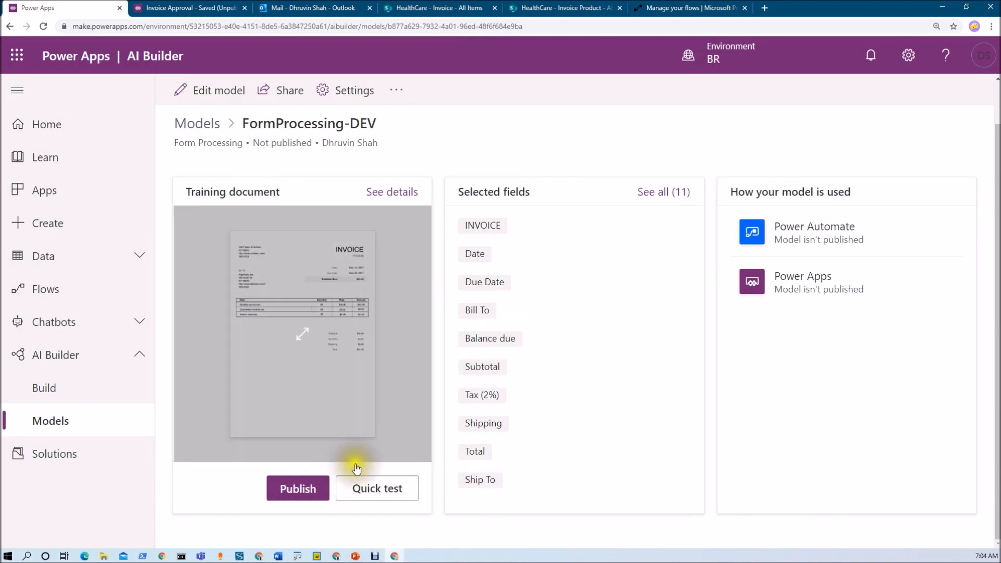
left_click(295, 494)
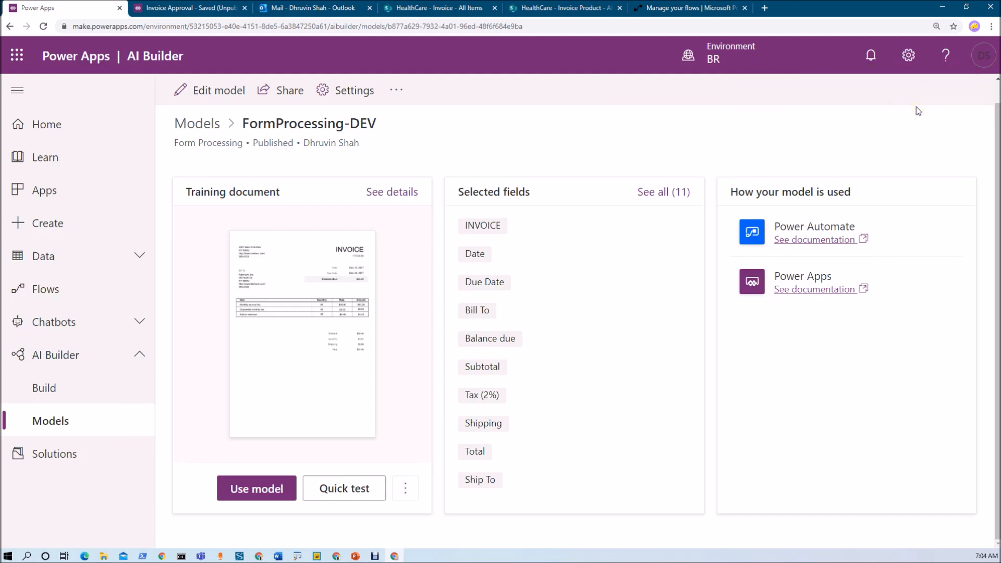
Create a new blank canvas app with the tablet layout.
mouse_move(380, 393)
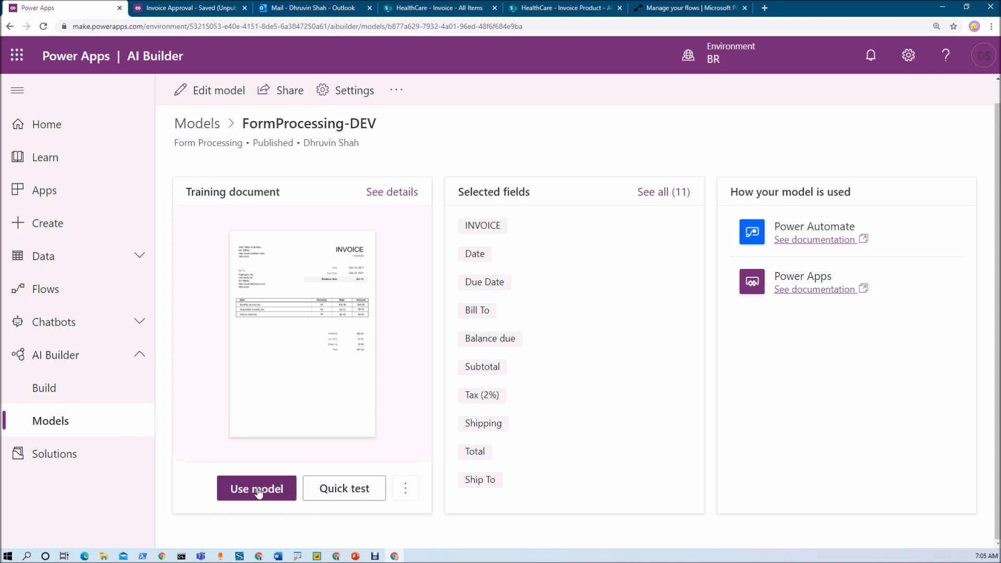
left_click(85, 195)
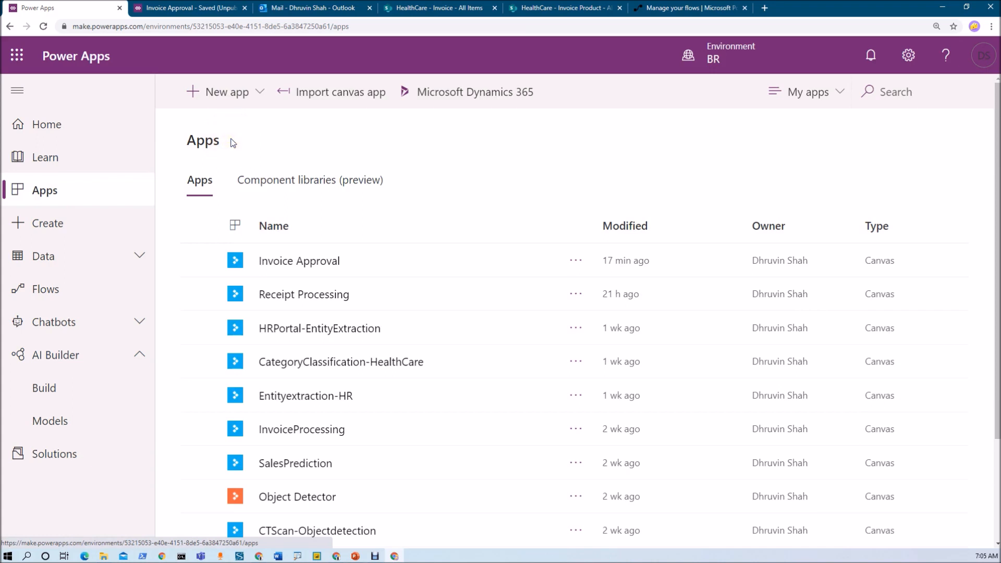
left_click(265, 99)
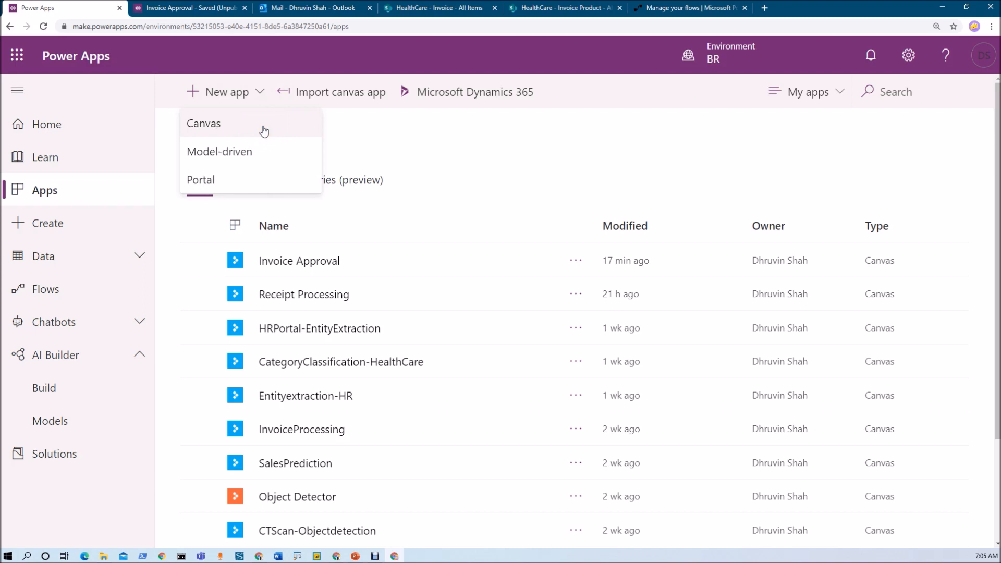
left_click(263, 131)
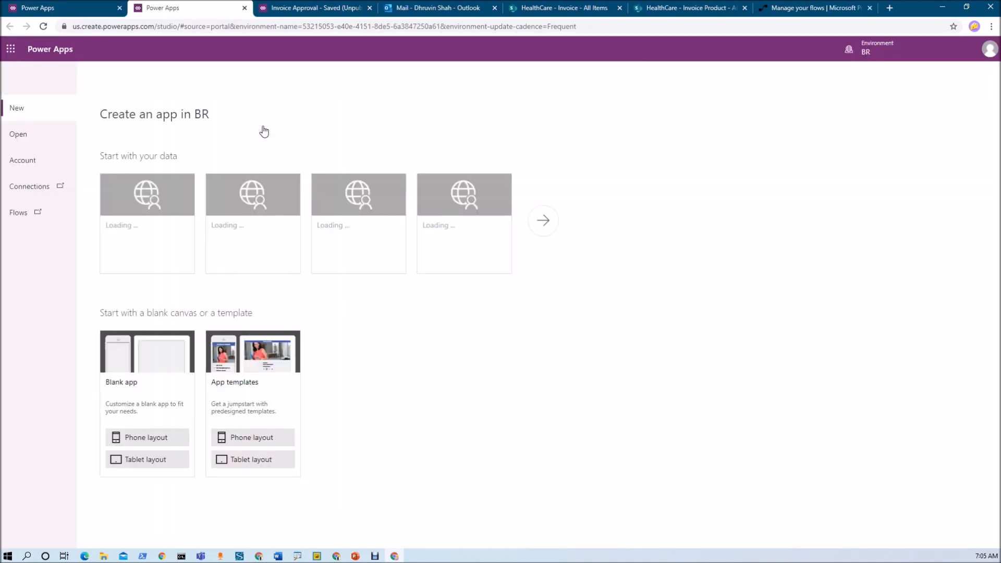
left_click(155, 467)
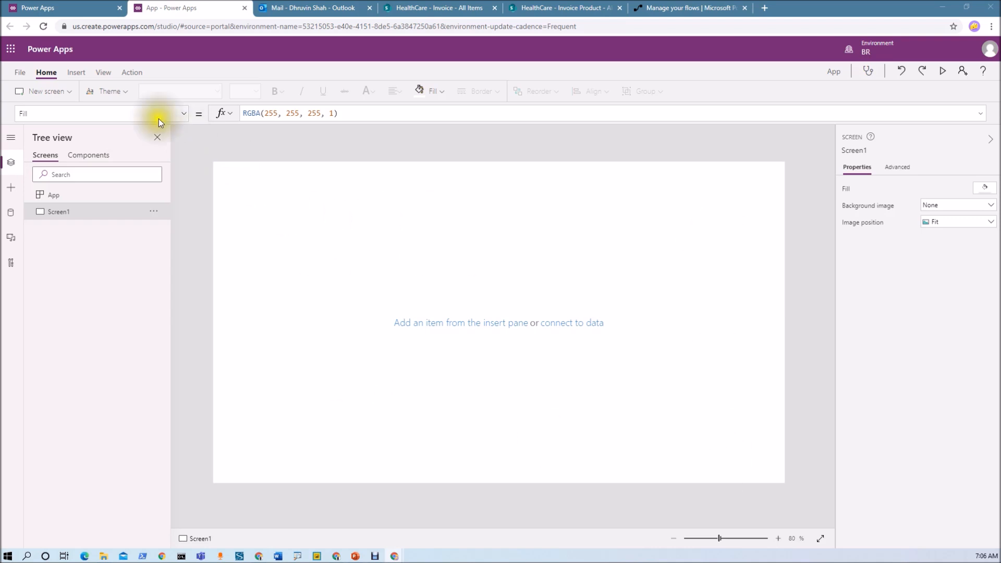
Add a new screen to the app using the Scrollable template.
left_click(154, 211)
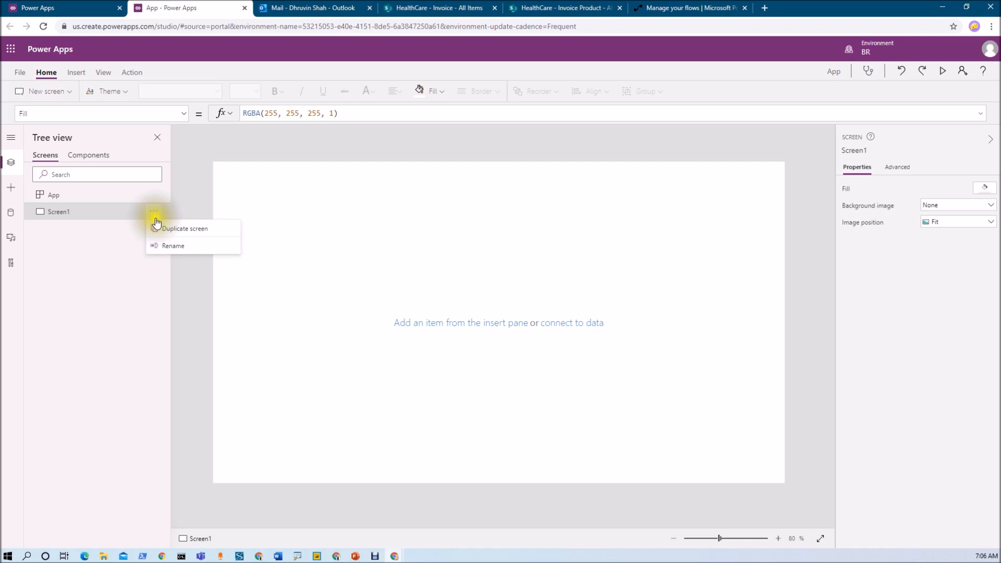
left_click(67, 91)
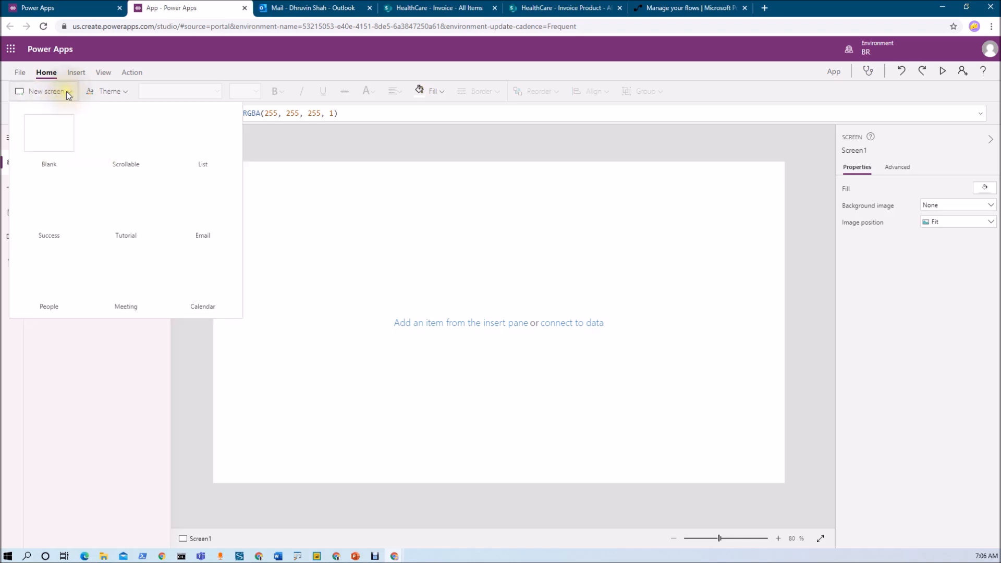
left_click(135, 124)
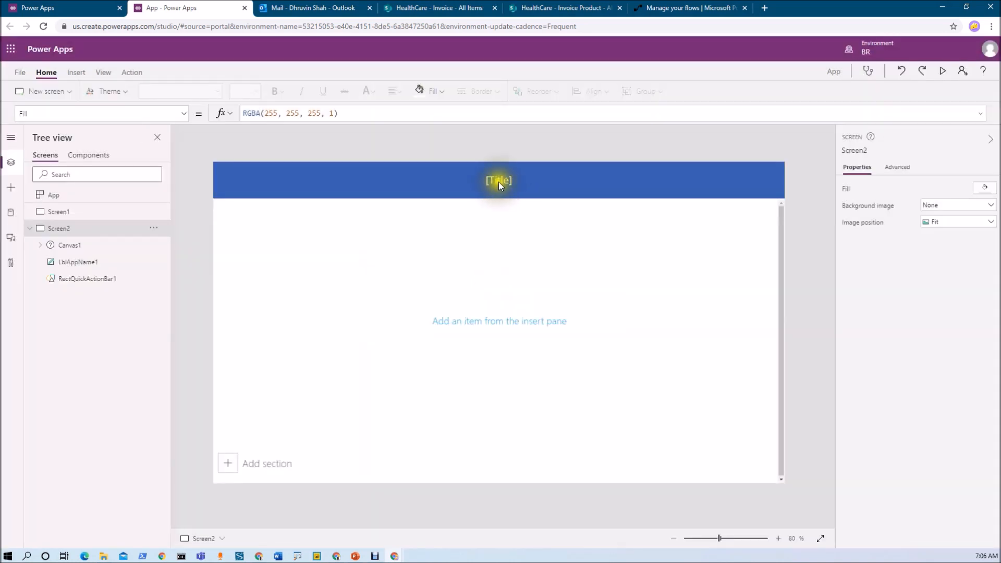
Set the header label text on the scrollable screen to Invoice Approval.
left_click(499, 181)
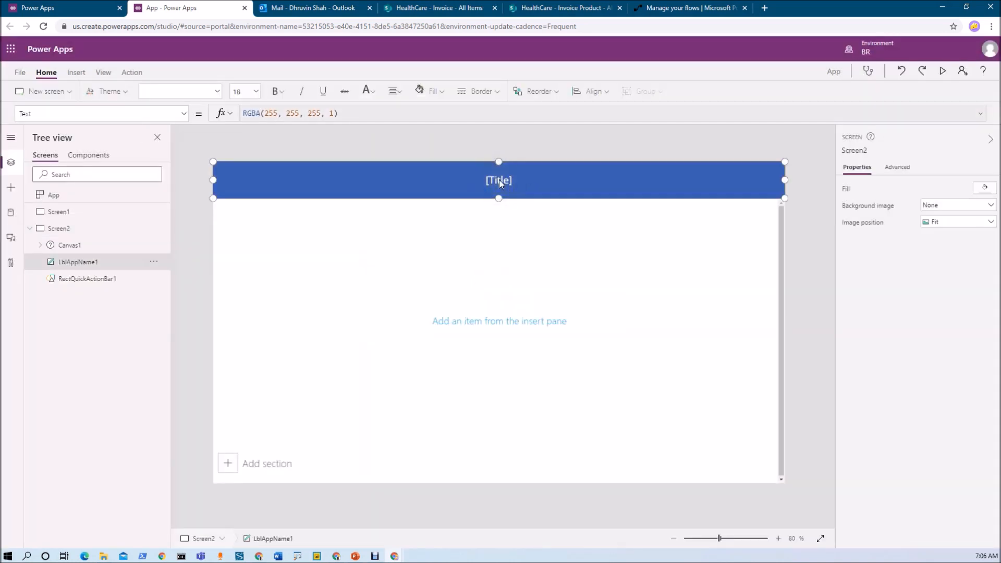
double_click(933, 188)
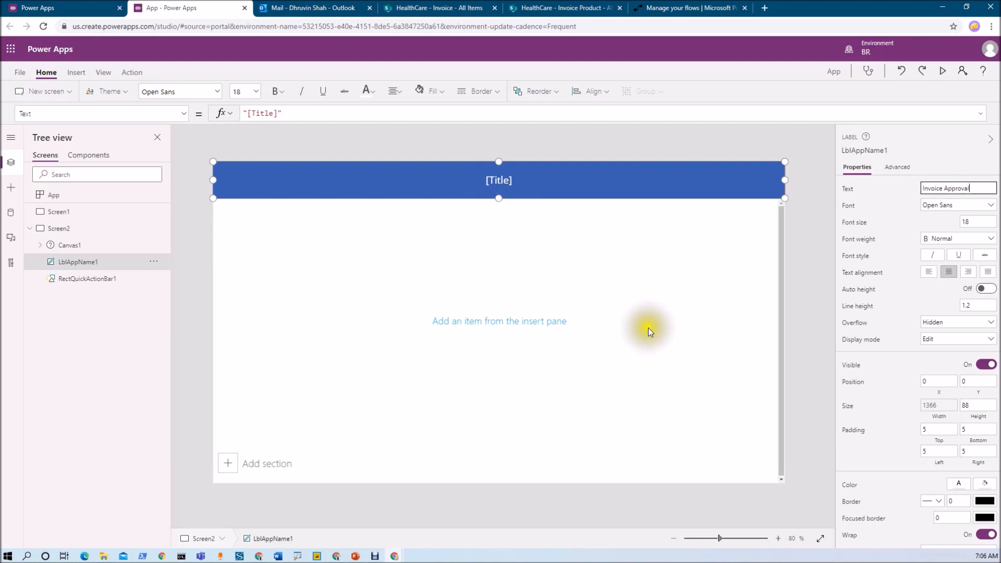
left_click(397, 281)
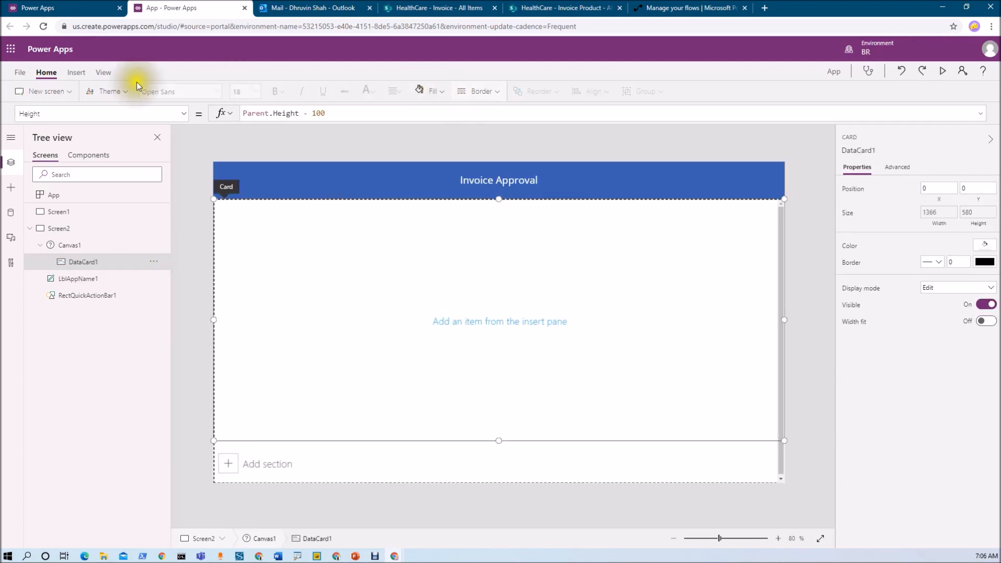
Insert an AI Builder form processor into the screen's card and move it to about X 12, Y 16 near the card's corner.
left_click(85, 74)
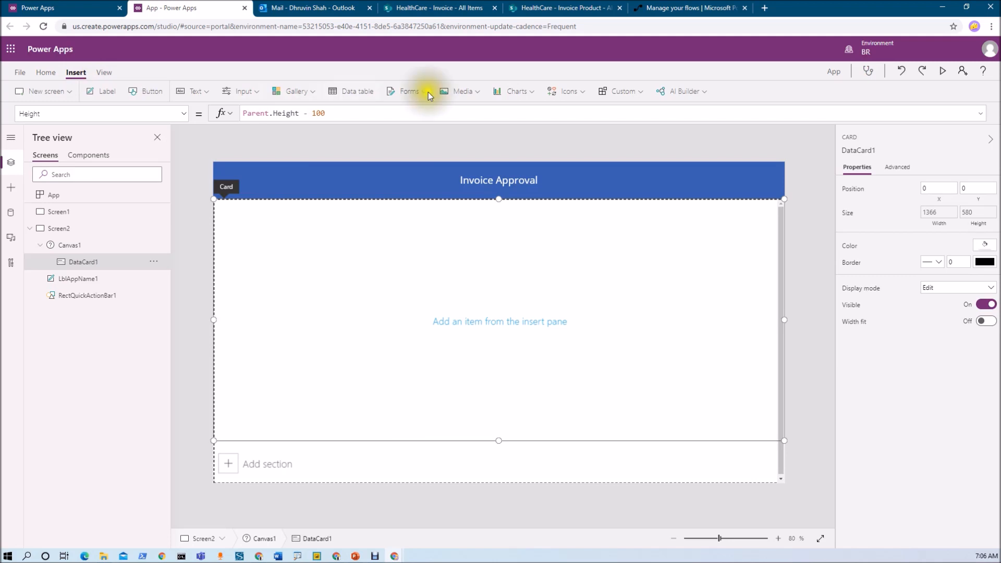
left_click(714, 93)
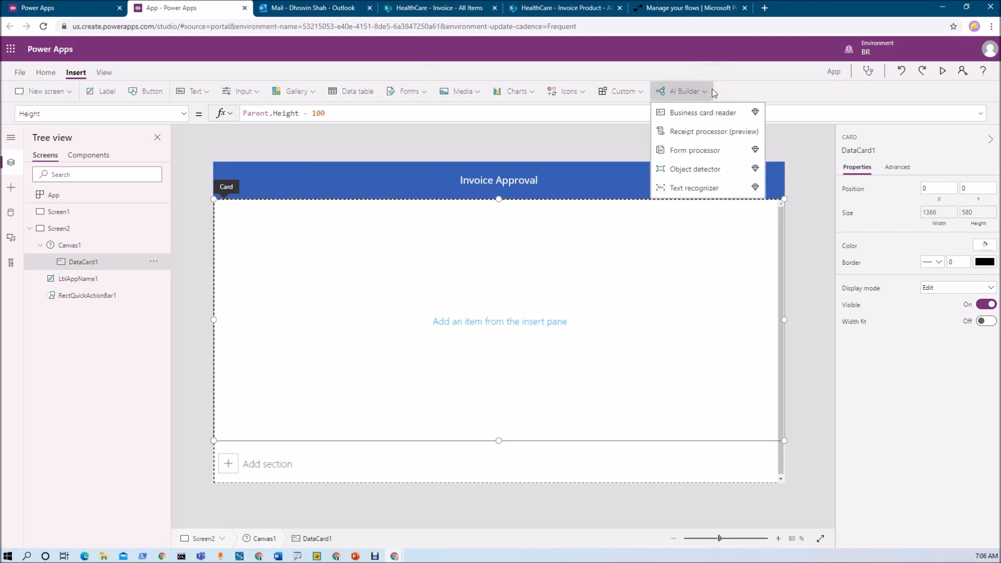
left_click(720, 153)
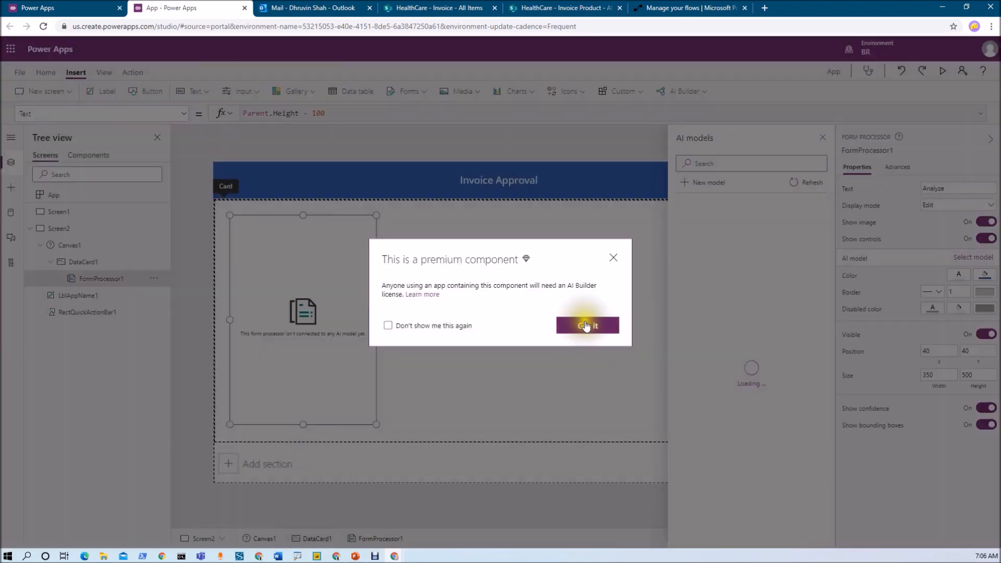
left_click(583, 322)
left_click_drag(326, 286, 313, 280)
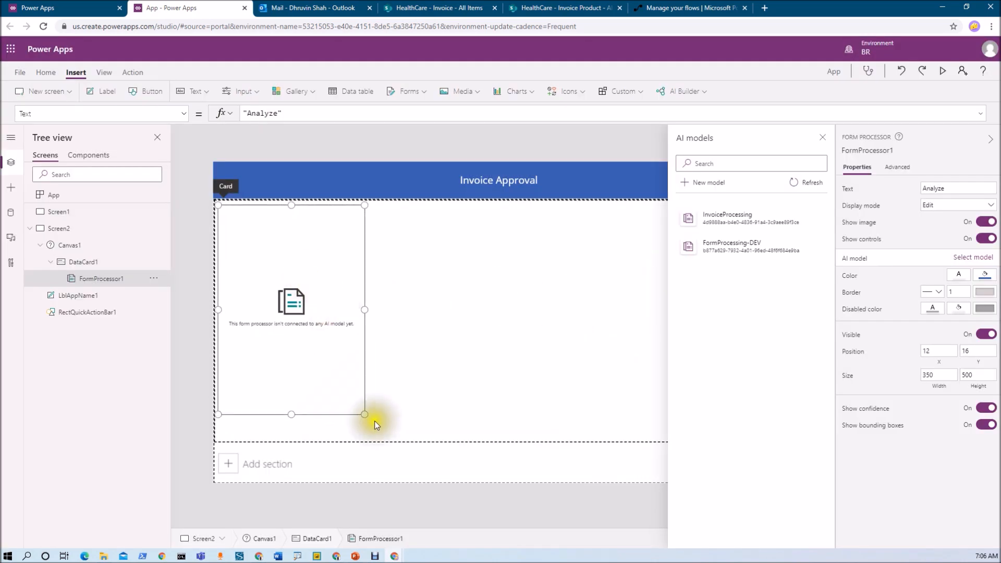
Enlarge the form processor to about 383 wide by 536 high within the card.
left_click_drag(363, 415, 384, 429)
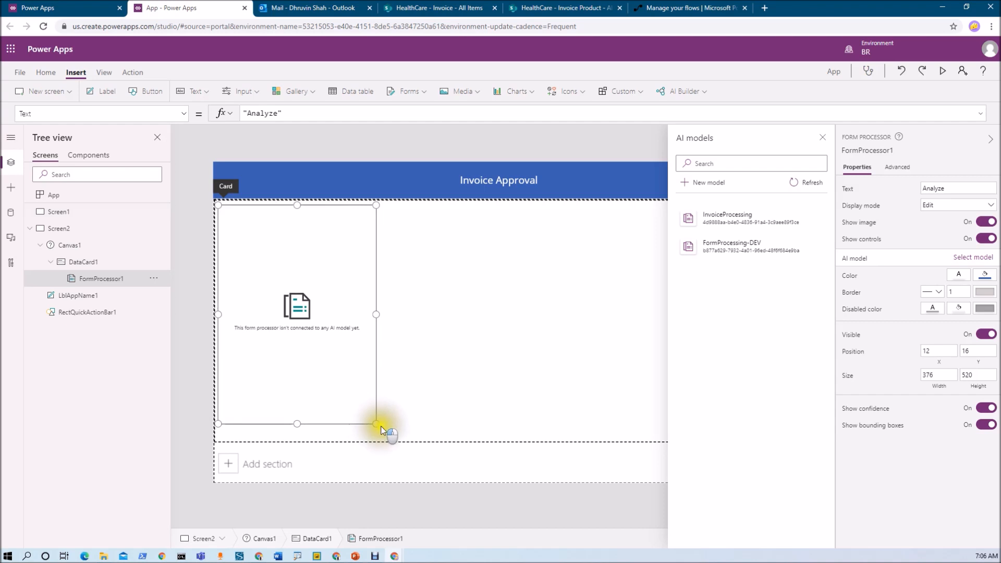
left_click(401, 478)
left_click(351, 373)
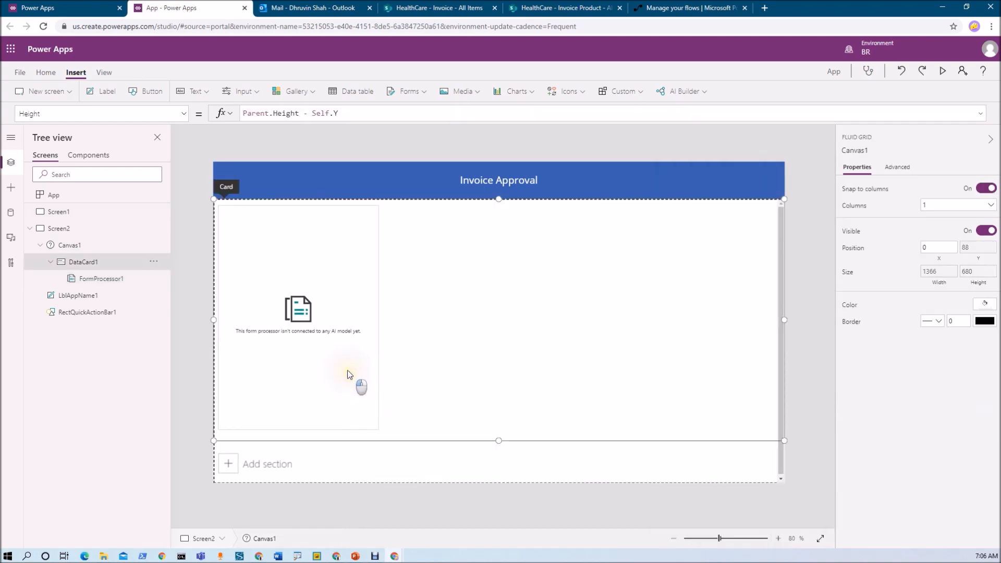
Connect the form processor to the FormProcessing-DEV AI model.
left_click(340, 369)
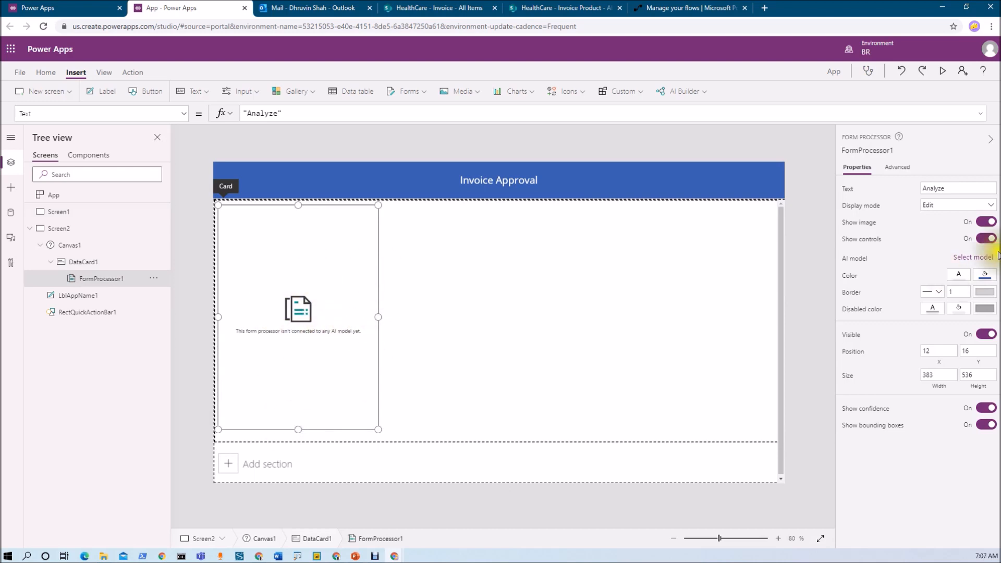
left_click(960, 258)
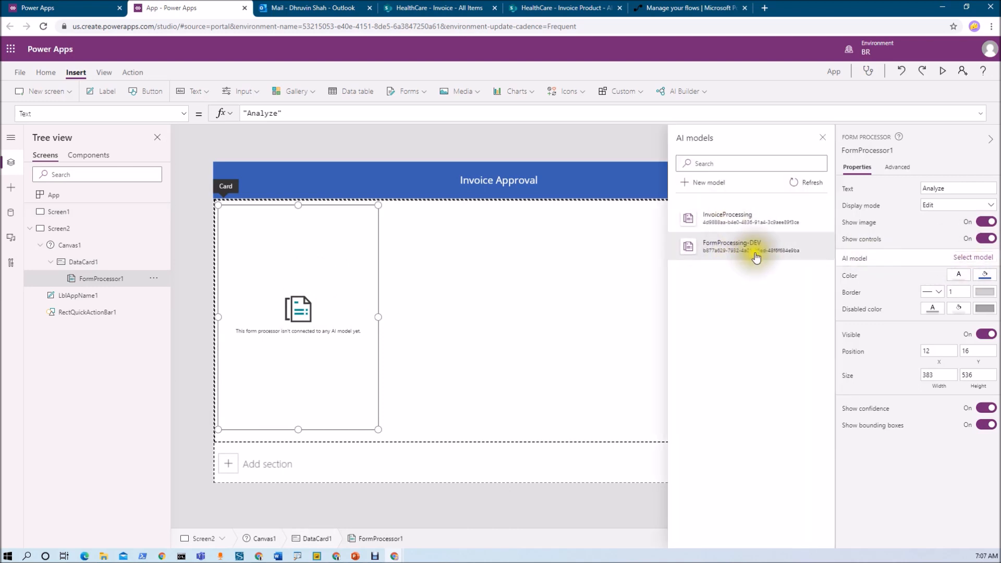
left_click(729, 255)
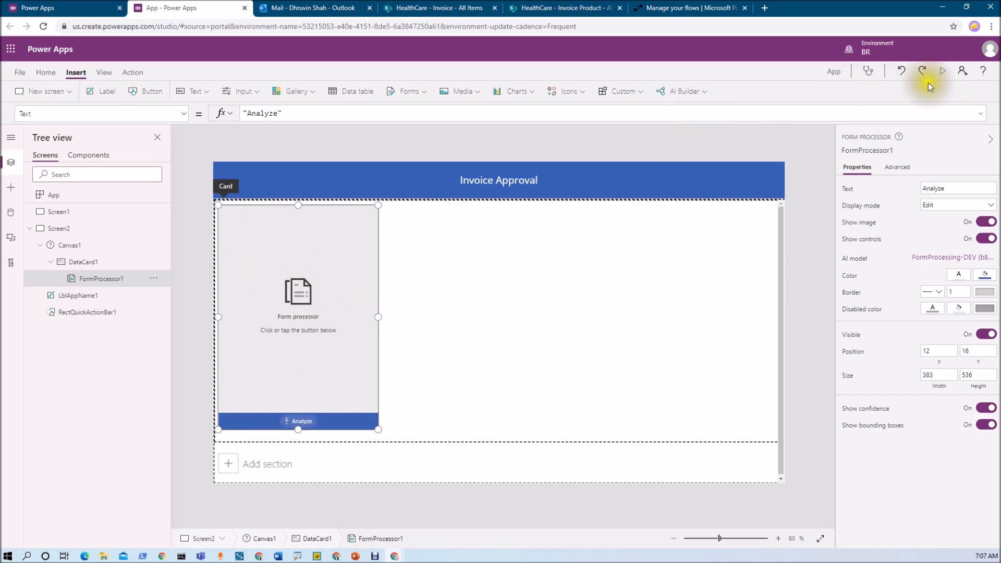
Preview the app, analyze a sample invoice document with the form processor, and return to editing.
left_click(943, 71)
left_click(181, 451)
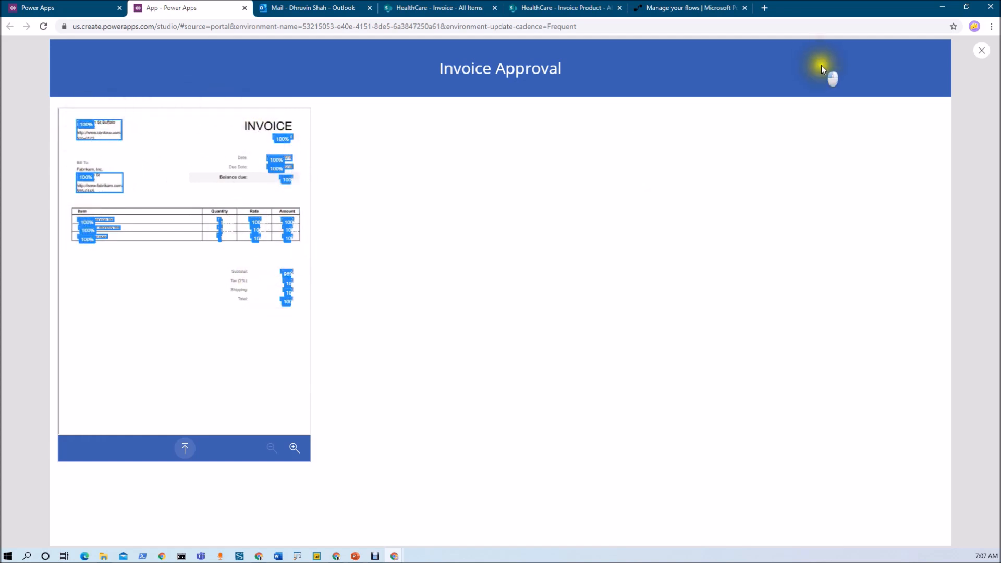
left_click(982, 50)
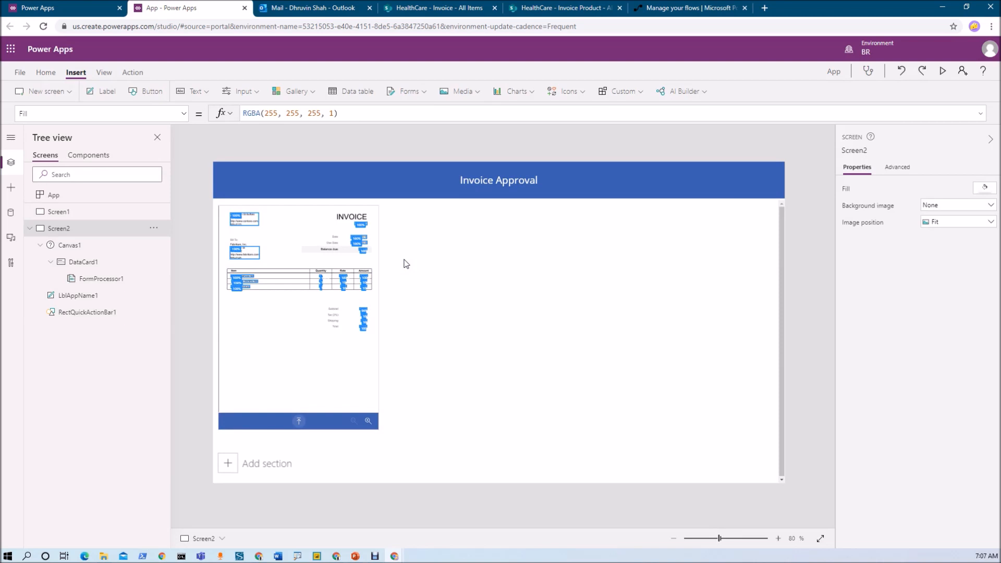
Examine the columns of the Invoice and Invoice Product lists in SharePoint and compare them with the example invoice slide in PowerPoint.
left_click(451, 9)
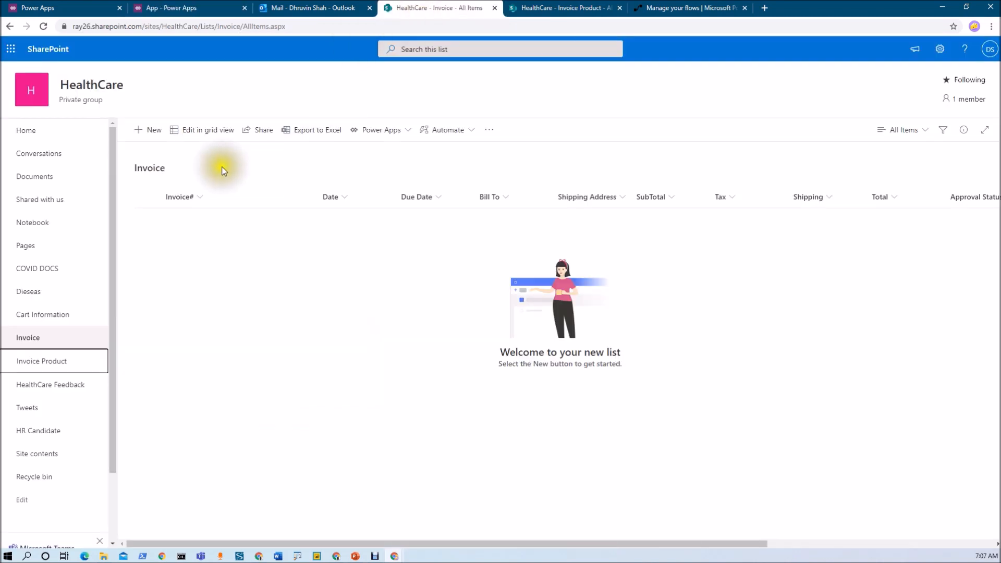
left_click(568, 7)
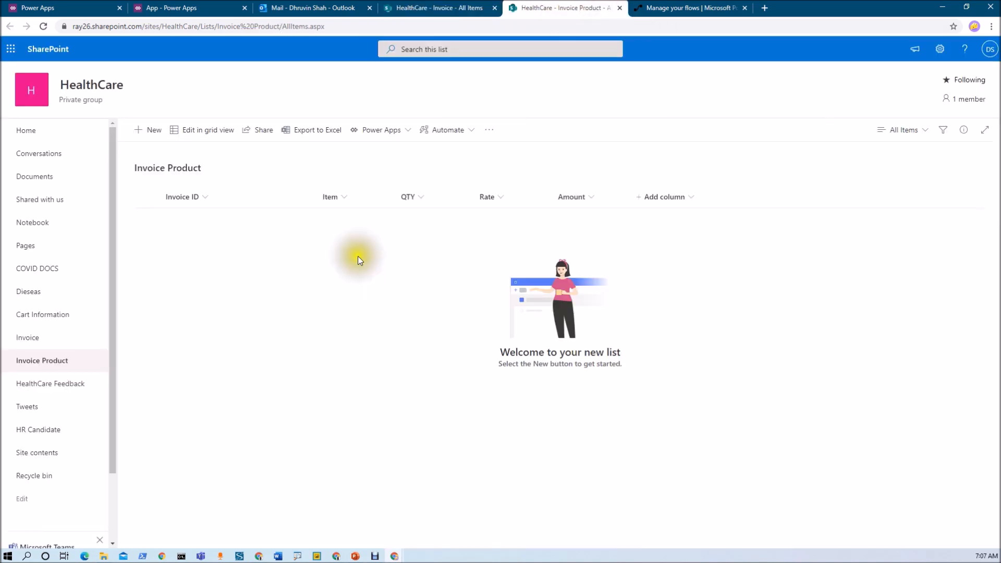
left_click(461, 8)
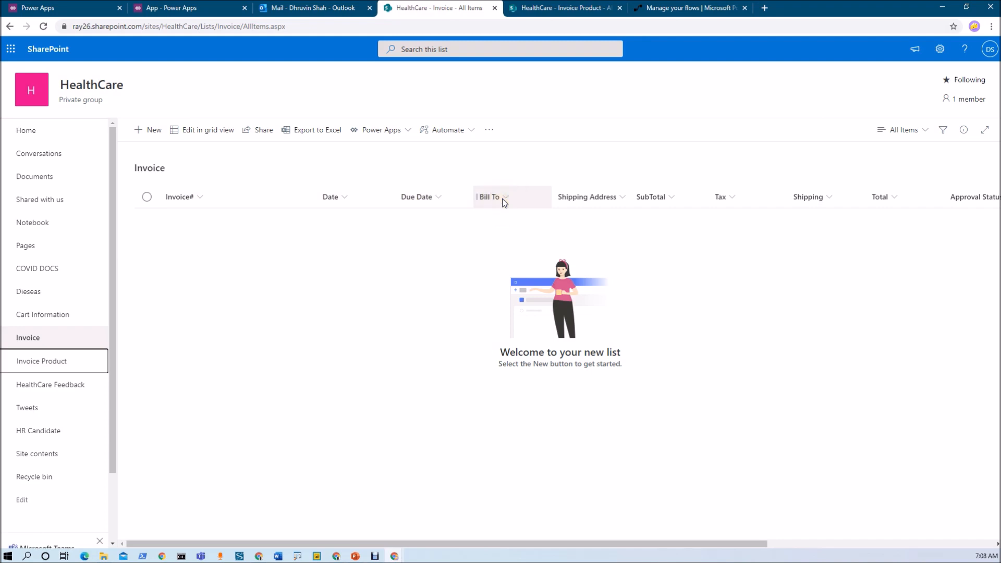
left_click(655, 199)
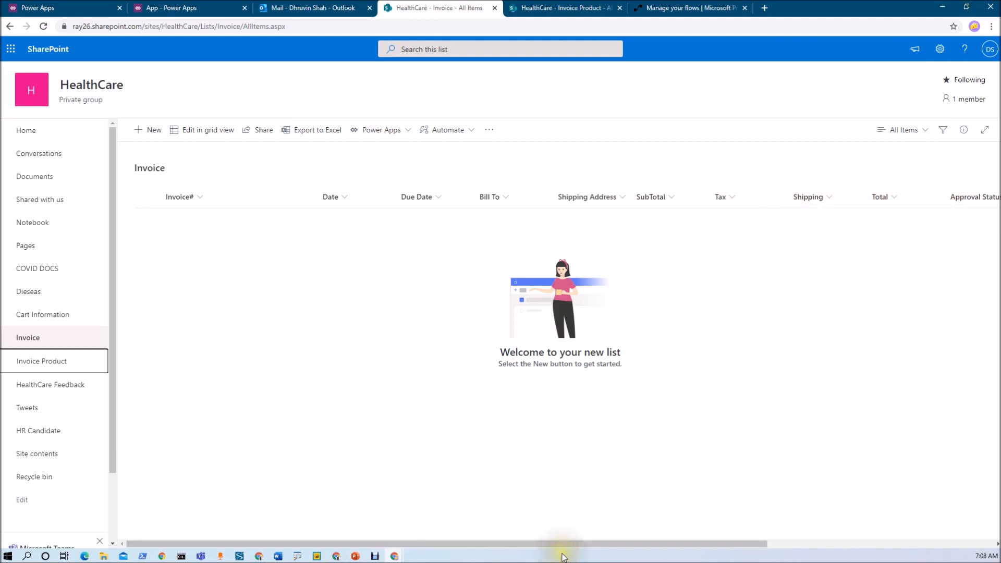
left_click_drag(574, 541, 730, 543)
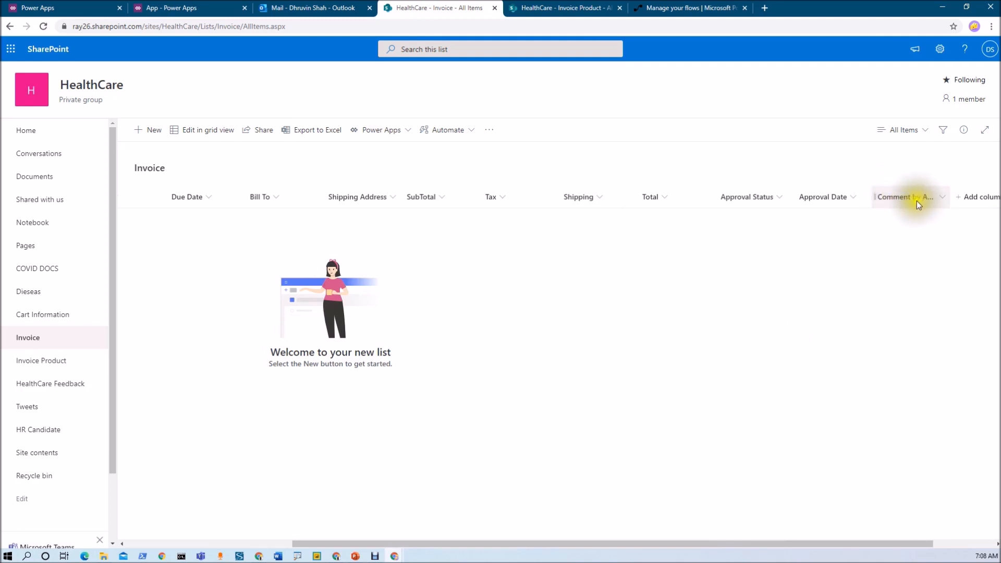
left_click(563, 3)
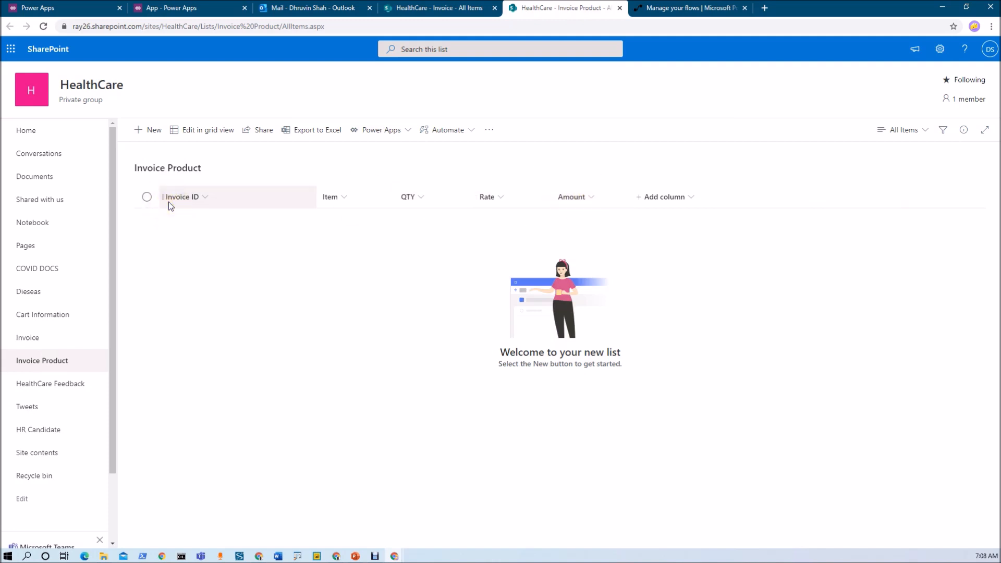
left_click(196, 8)
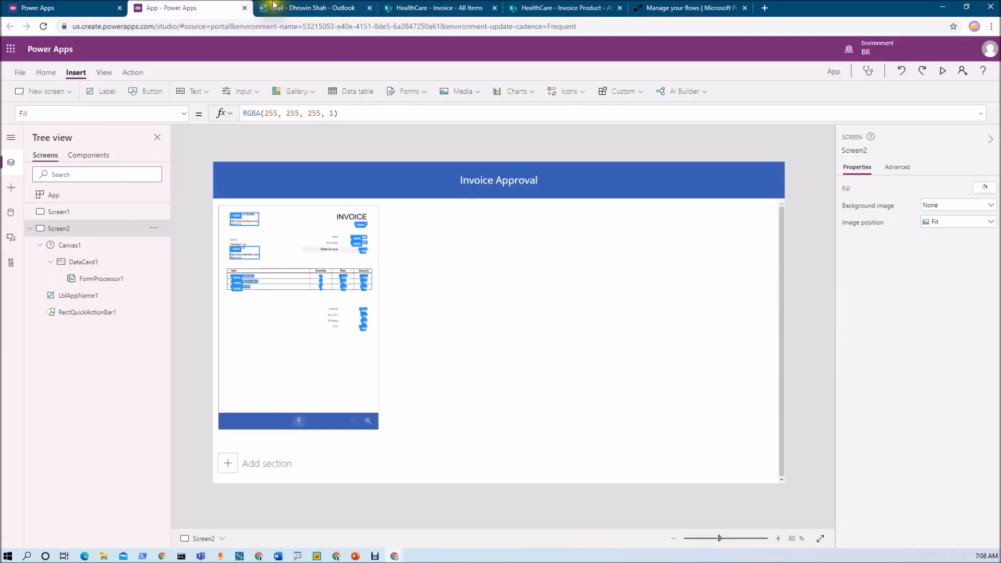
key("alt+Tab")
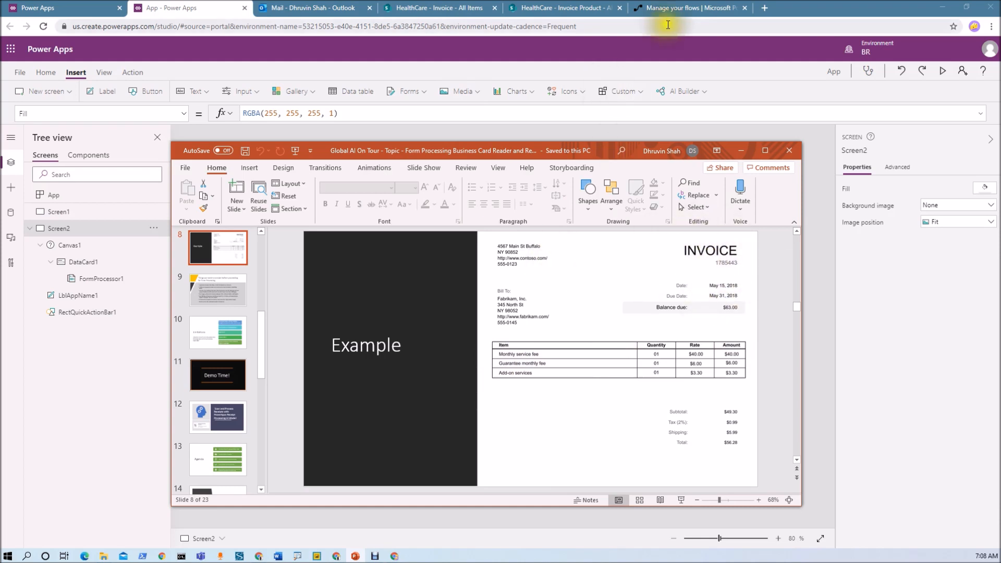
left_click(535, 9)
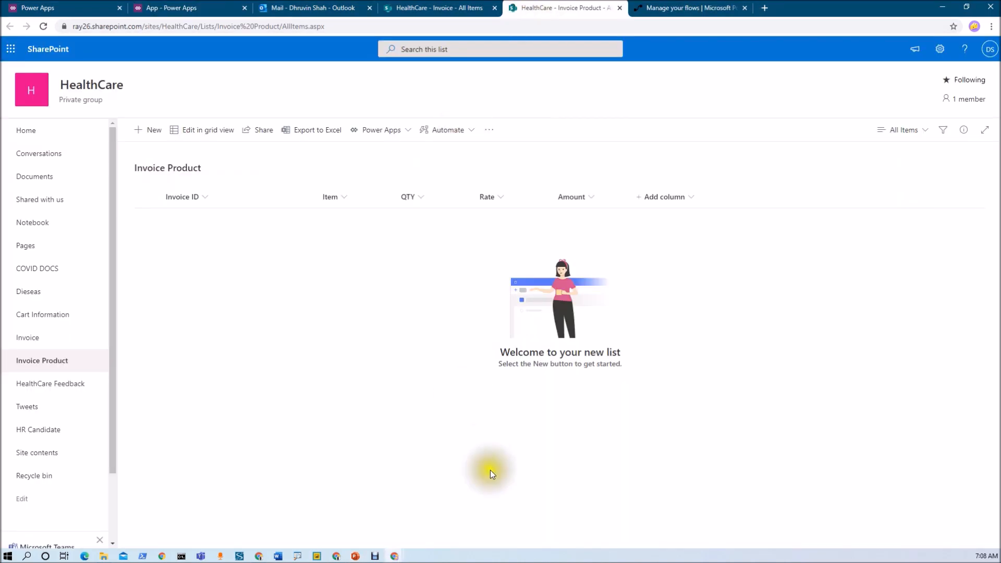
left_click(445, 7)
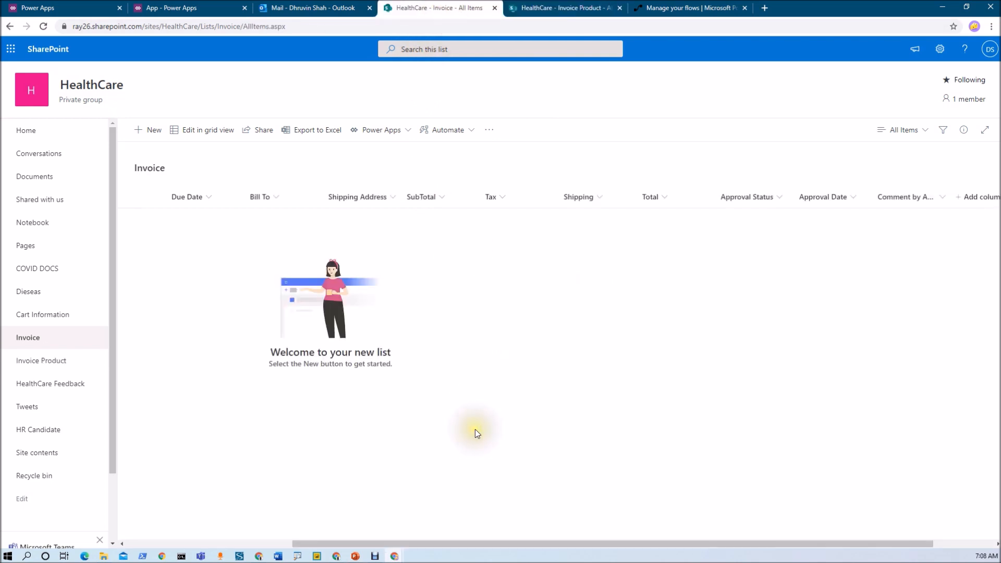
Switch back to the Power Apps editor and add the HealthCare SharePoint site's Invoice and Invoice Product lists as data sources.
left_click(198, 12)
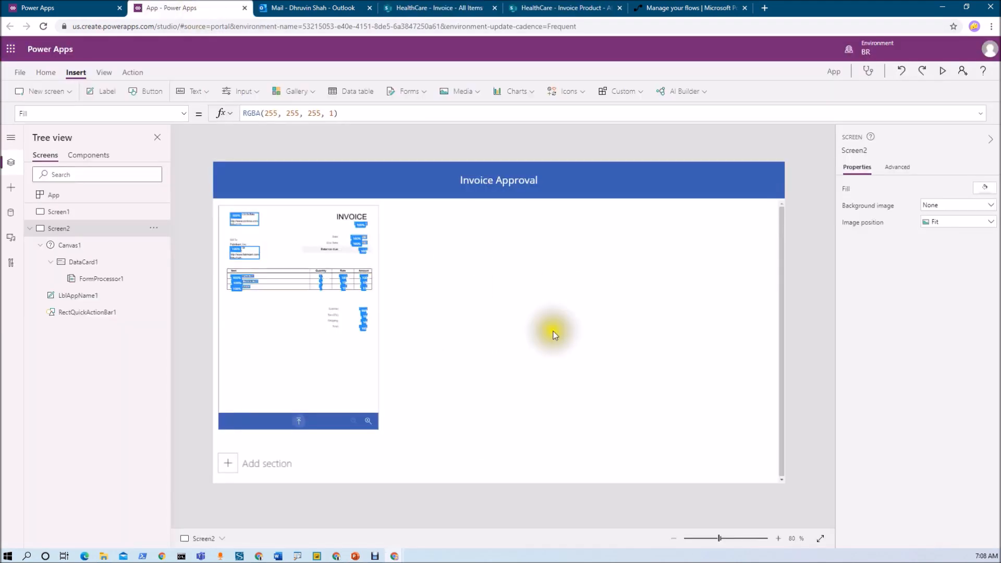
left_click(539, 310)
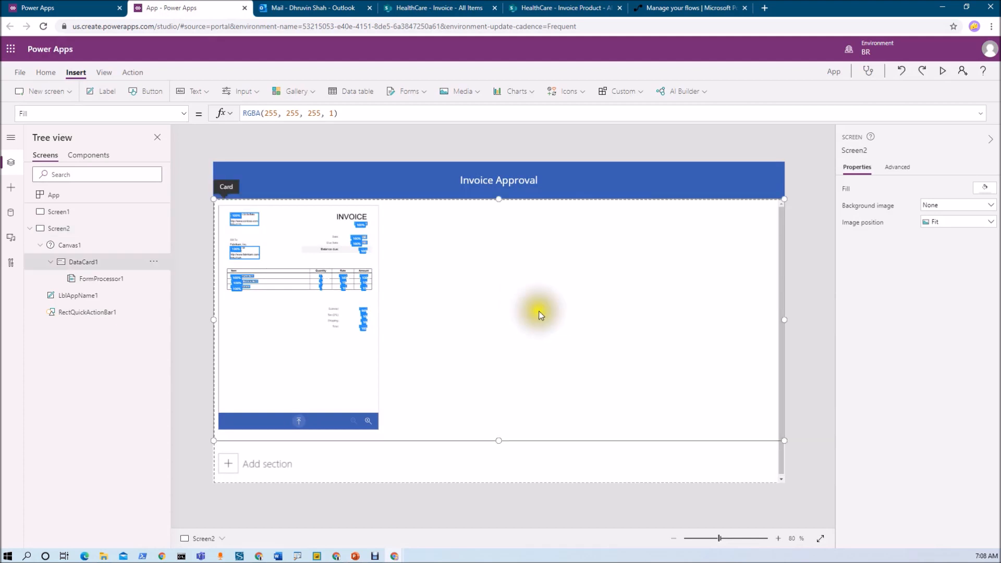
left_click(98, 75)
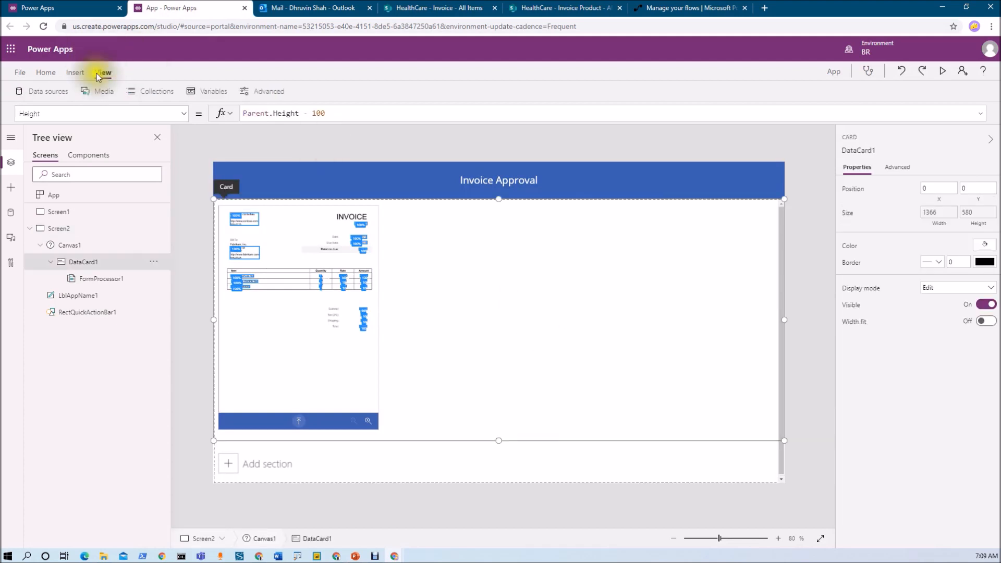
left_click(53, 93)
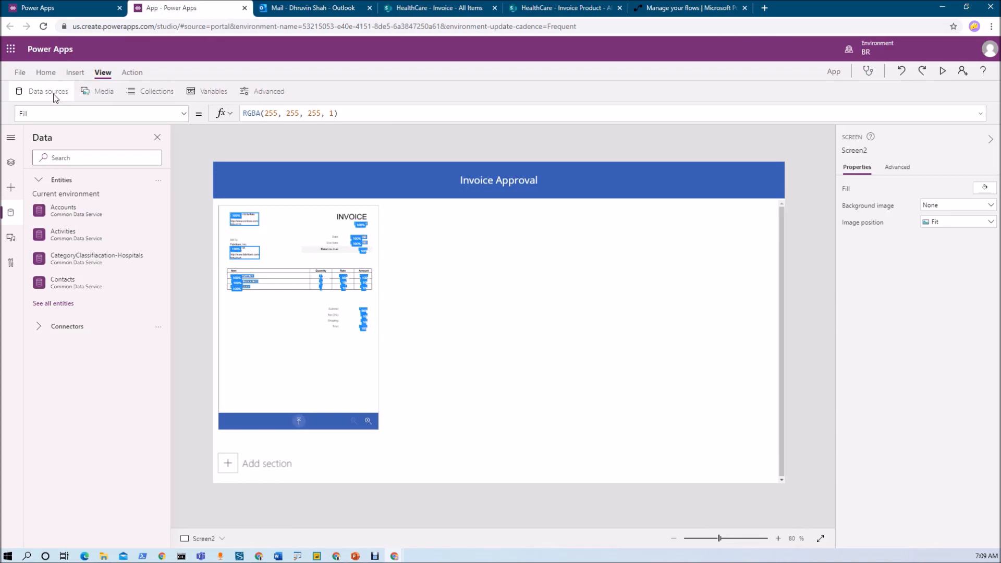
left_click(40, 329)
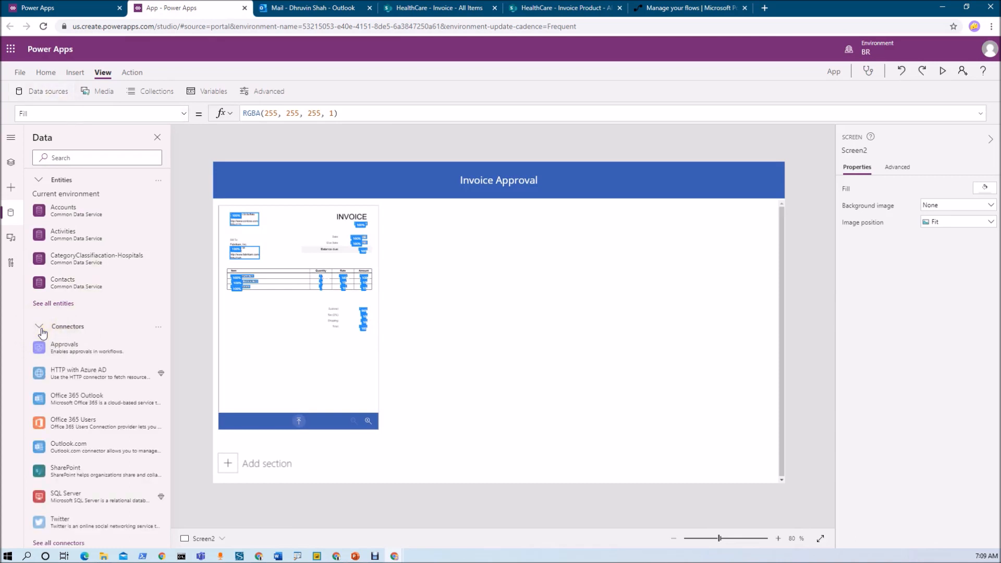
left_click(102, 471)
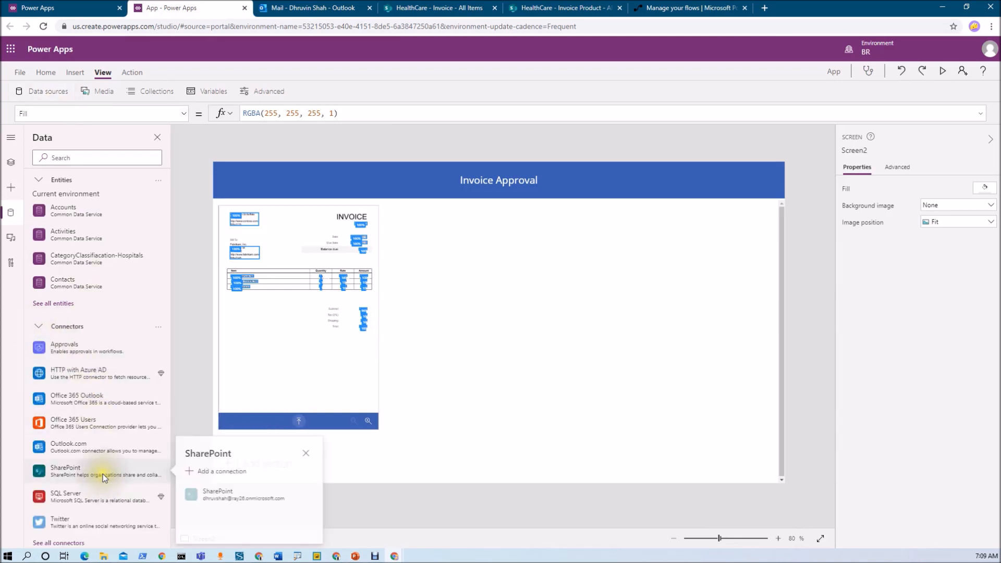
left_click(237, 492)
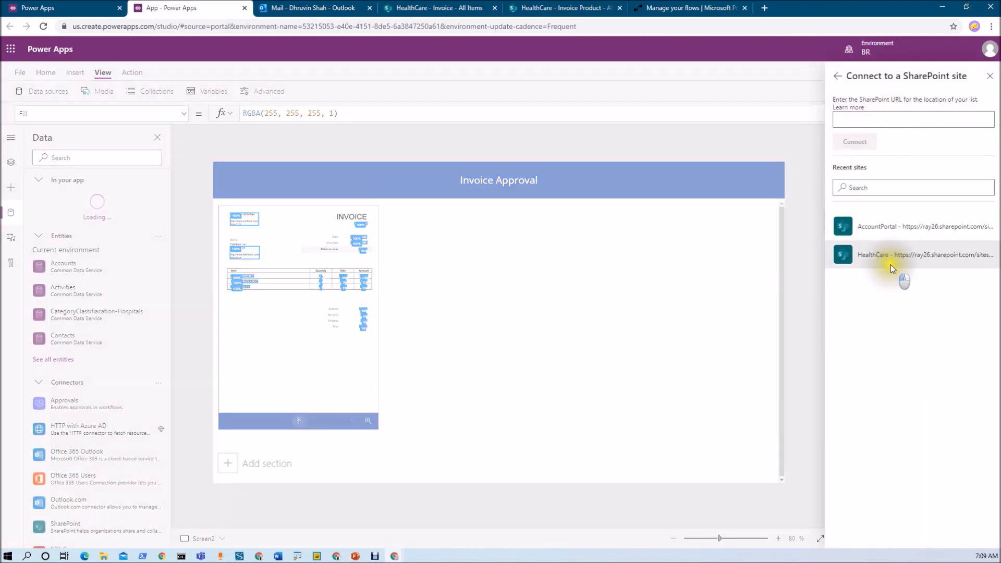
left_click(891, 267)
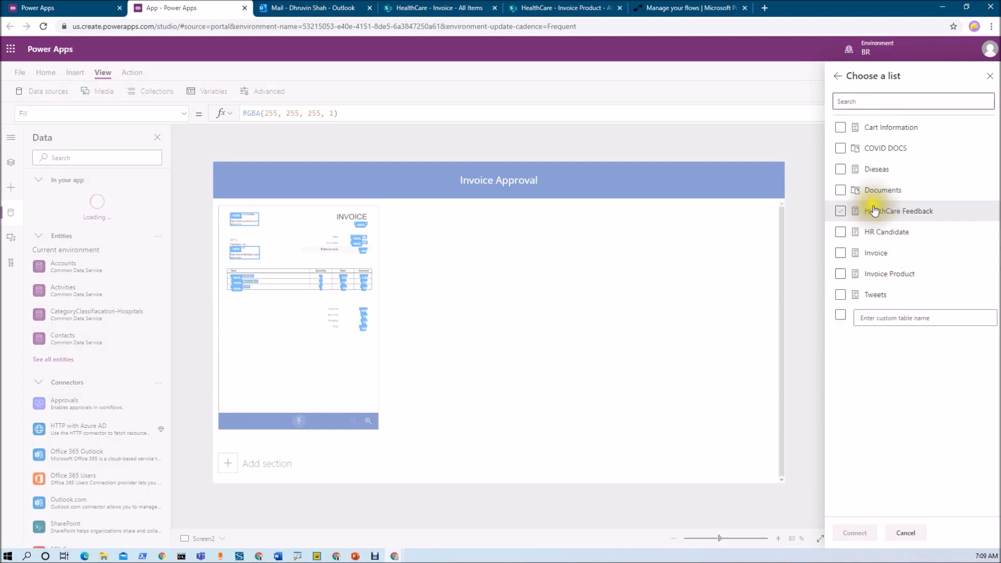
left_click(840, 253)
left_click(840, 274)
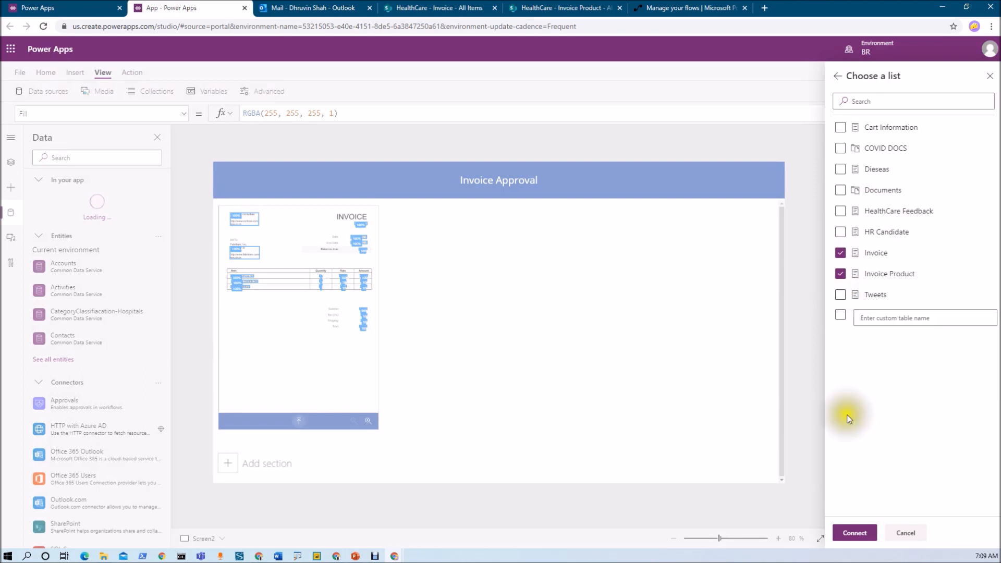
left_click(854, 532)
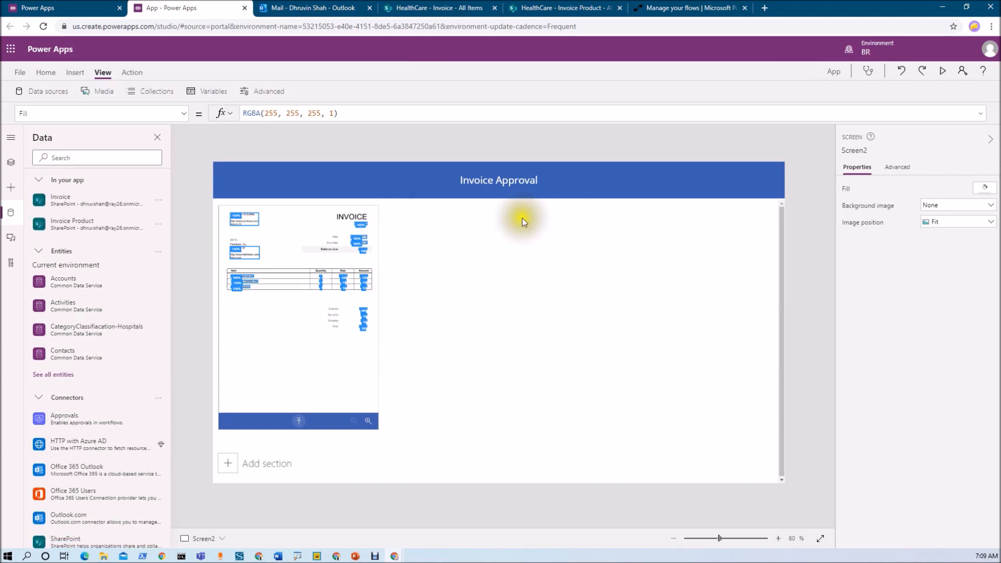
Insert an edit form on the screen and move it beside the form processor, at about X 436, Y 112.
left_click(71, 73)
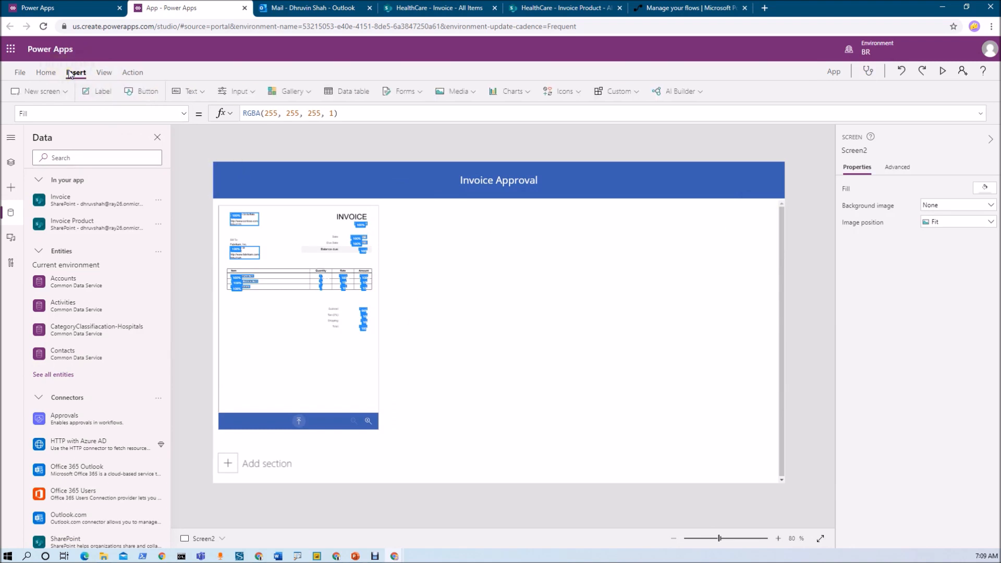
left_click(427, 92)
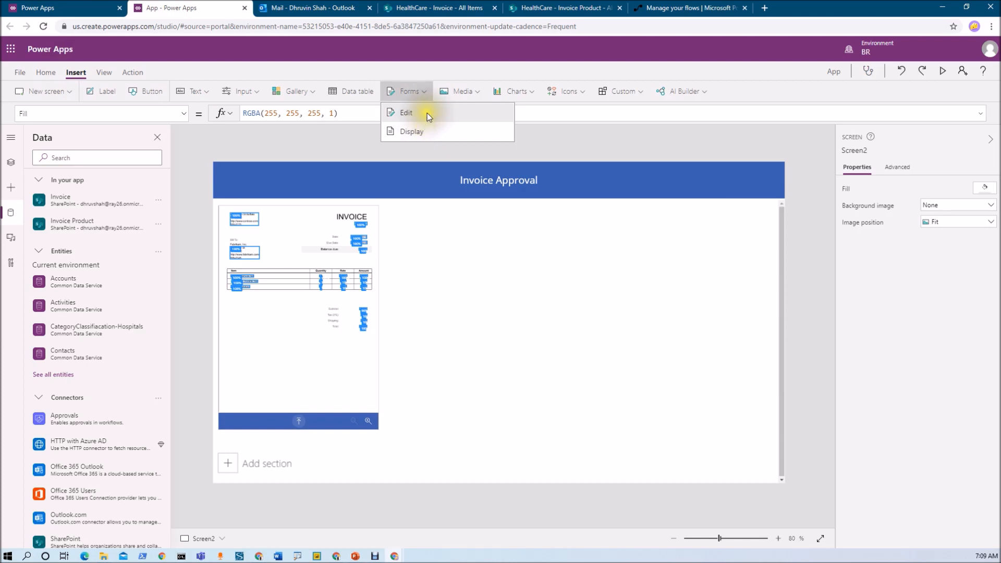
left_click(427, 114)
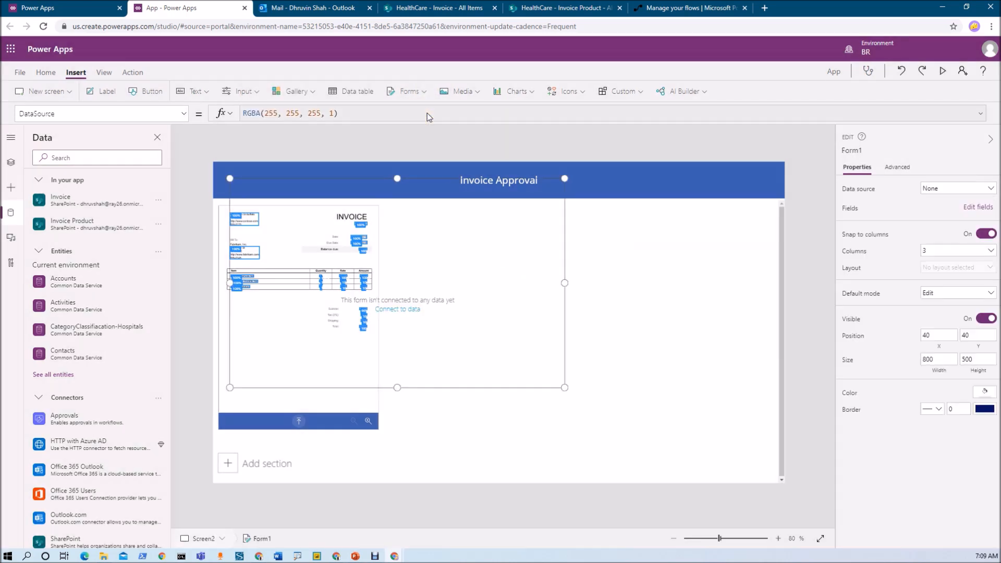
left_click_drag(432, 178, 597, 207)
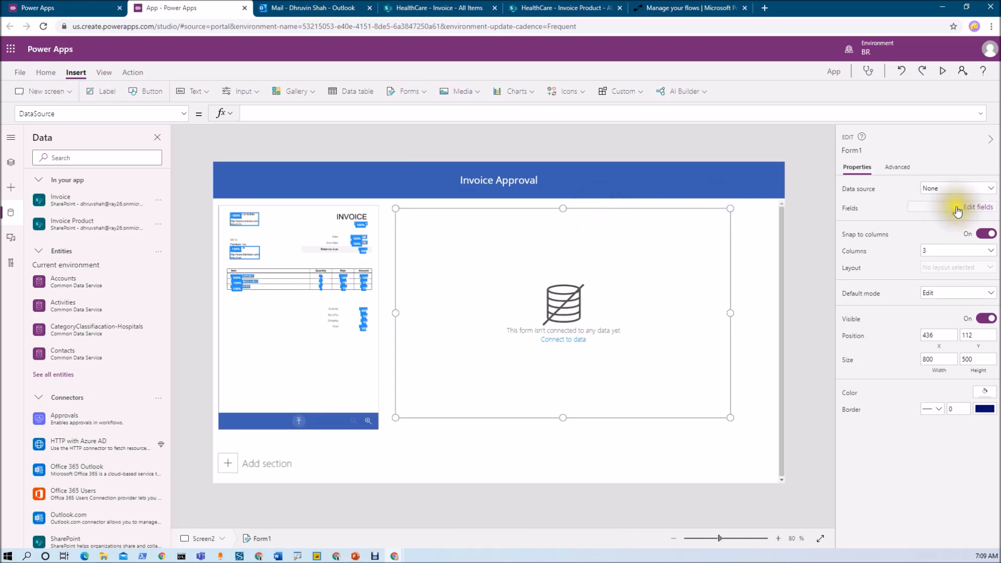
Set the edit form's data source to the Invoice list and close its field list.
left_click(978, 207)
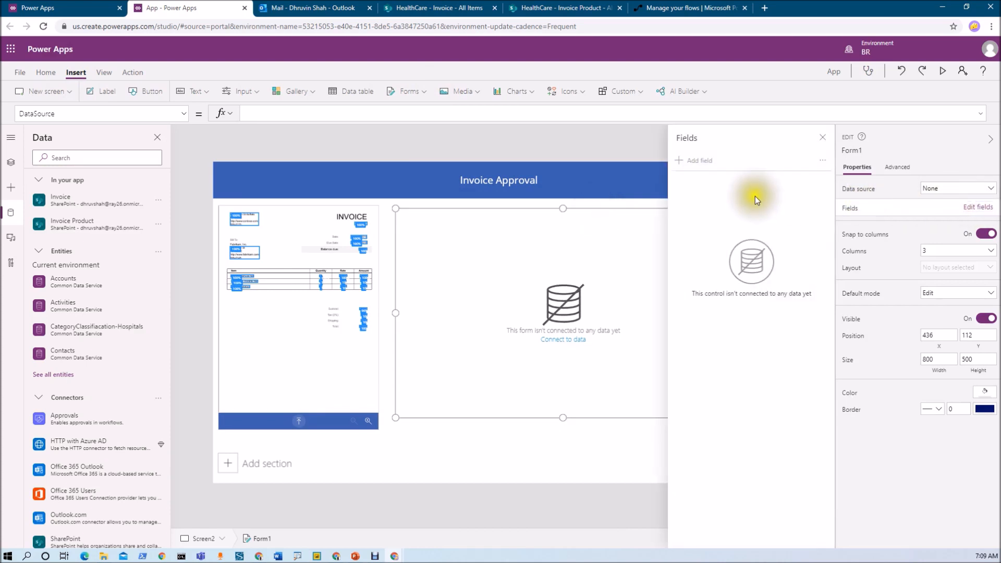
left_click(968, 189)
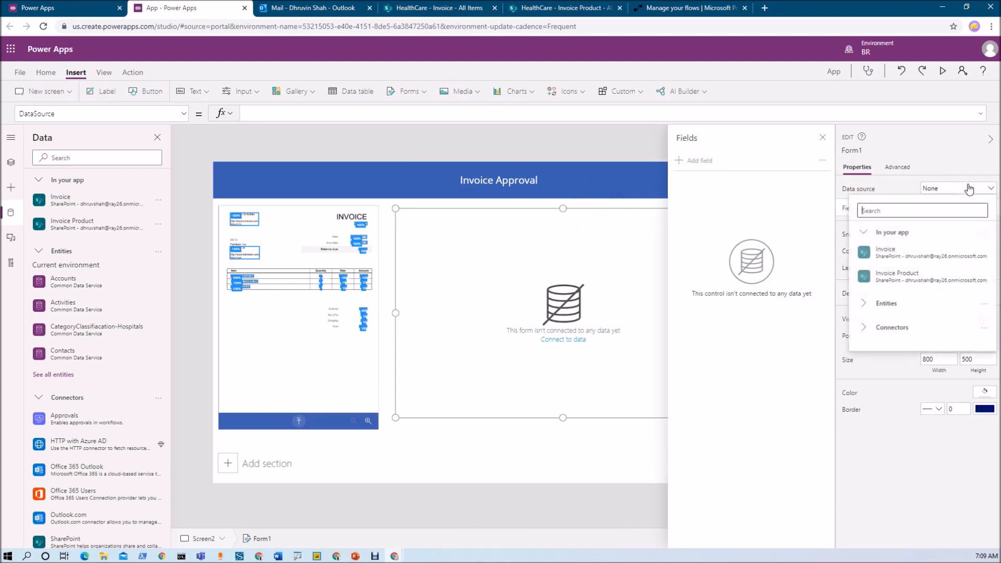
left_click(902, 254)
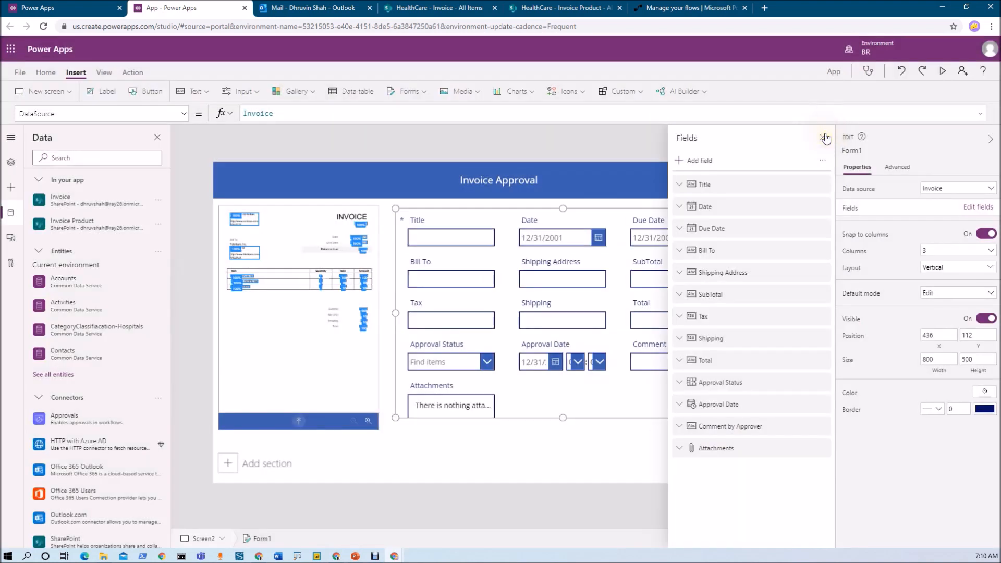
left_click(823, 137)
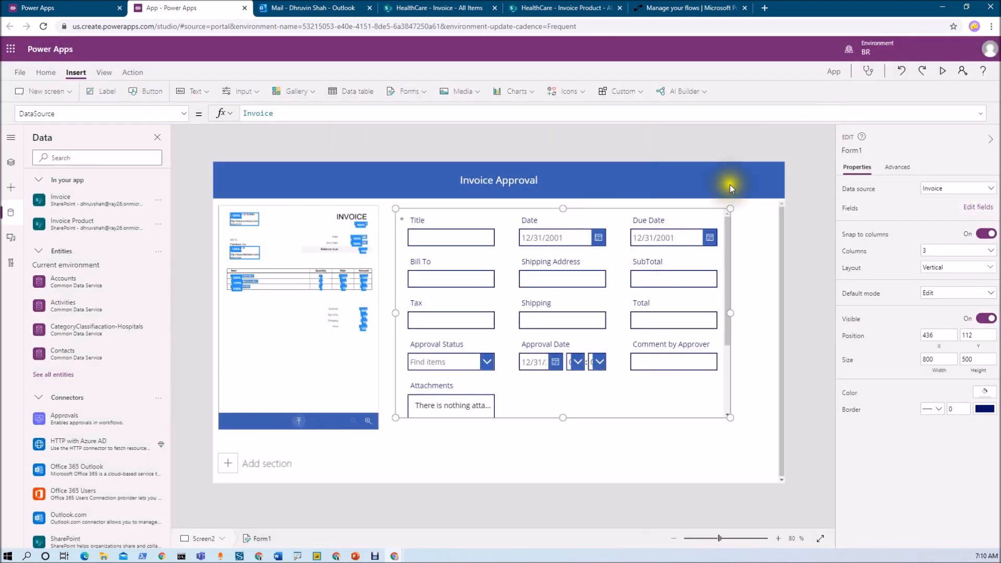
Delete the Attachments, Approval Status, Approval Date and Comment by Approver cards from the edit form and shorten the form to a height of 343.
left_click(466, 404)
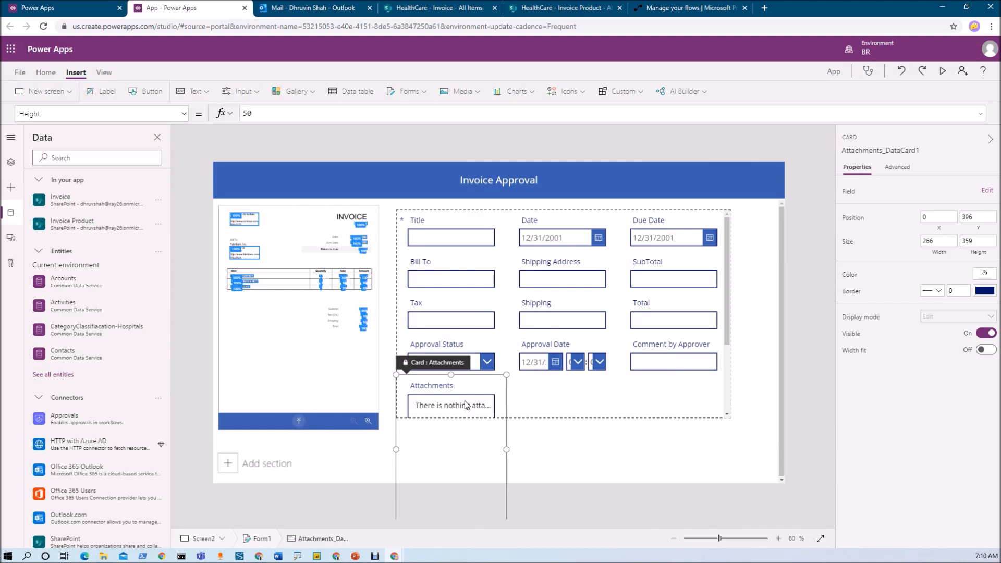
key("Delete")
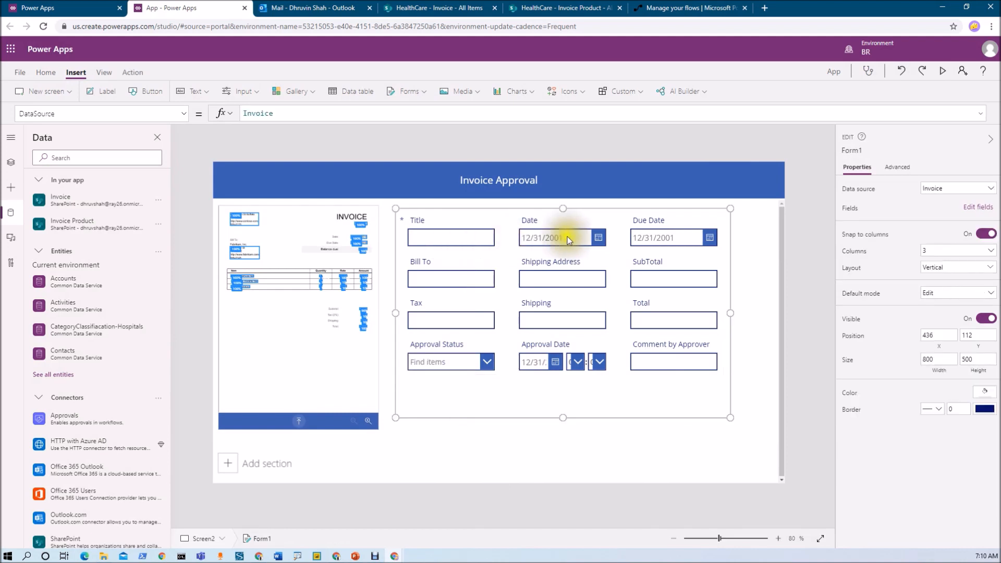
left_click(442, 358)
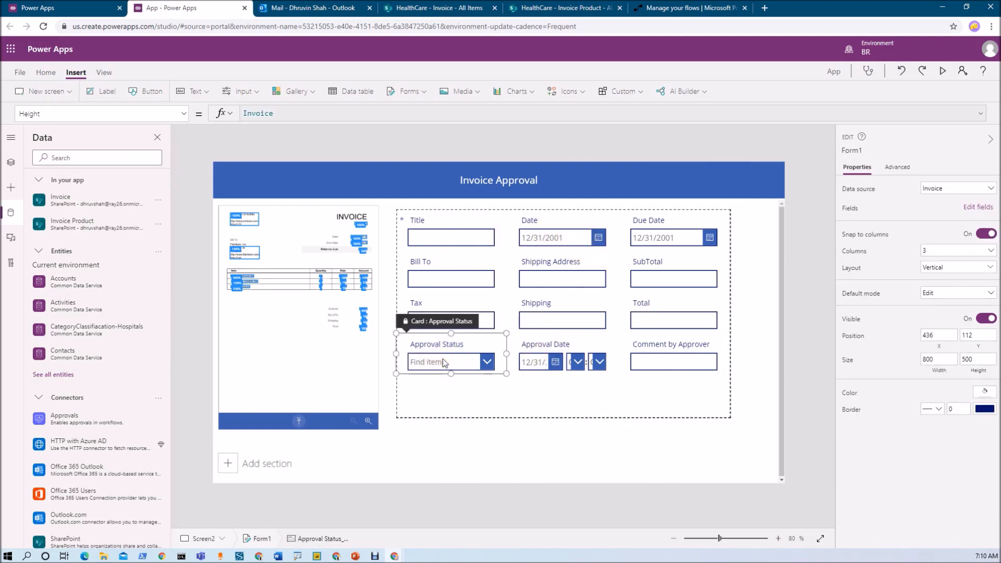
key("Delete")
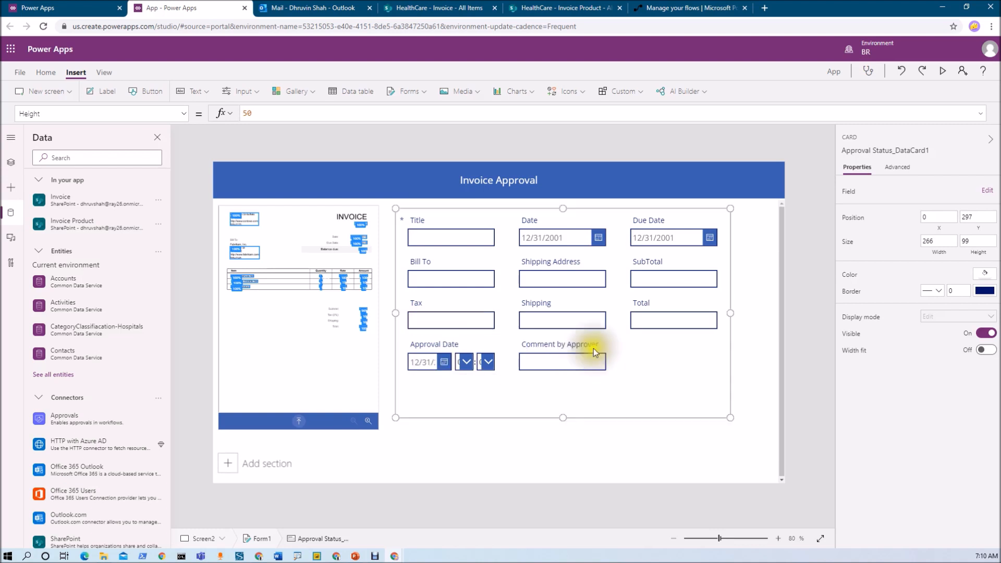
left_click(465, 348)
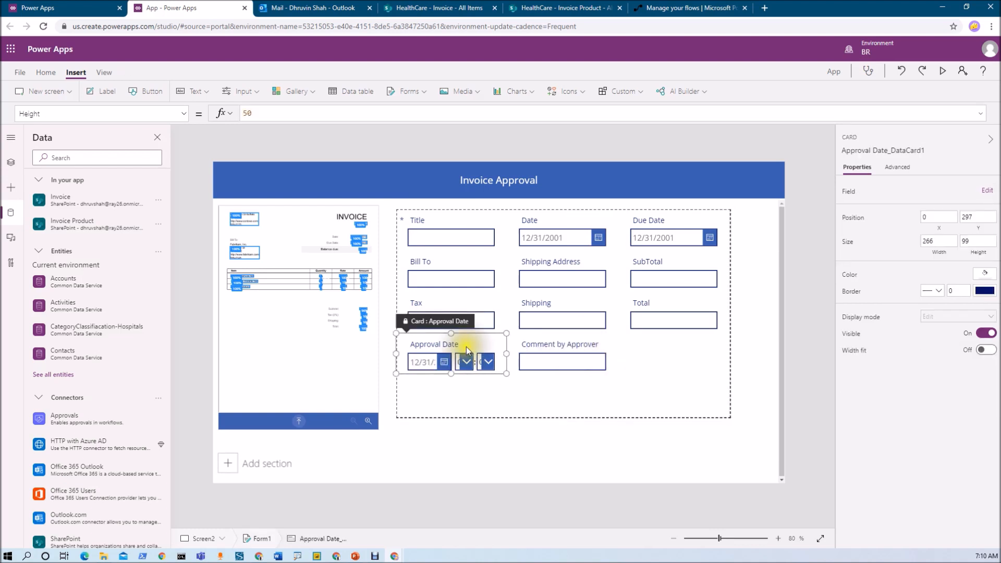
key("Delete")
left_click(466, 348)
key("Delete")
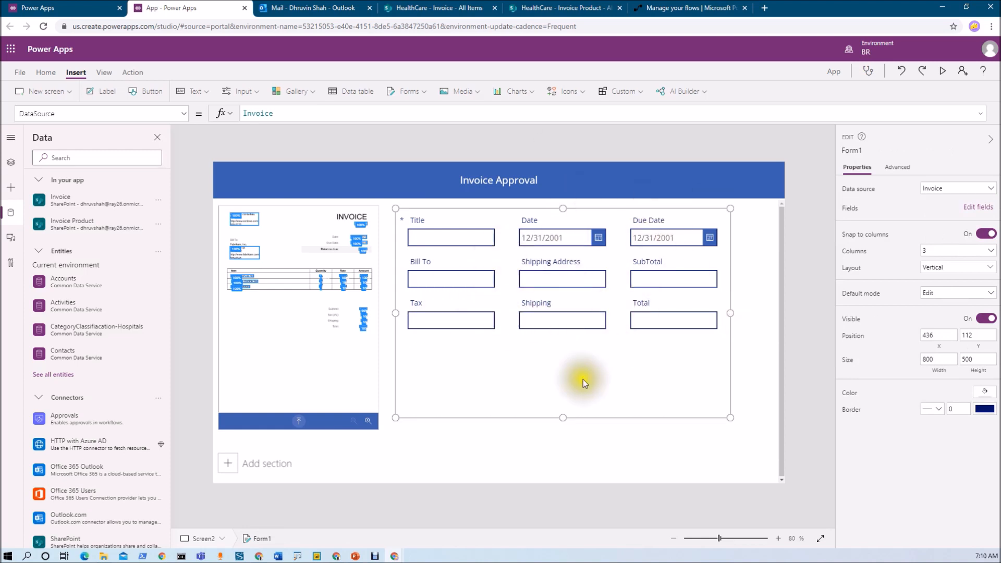
left_click_drag(563, 417, 579, 352)
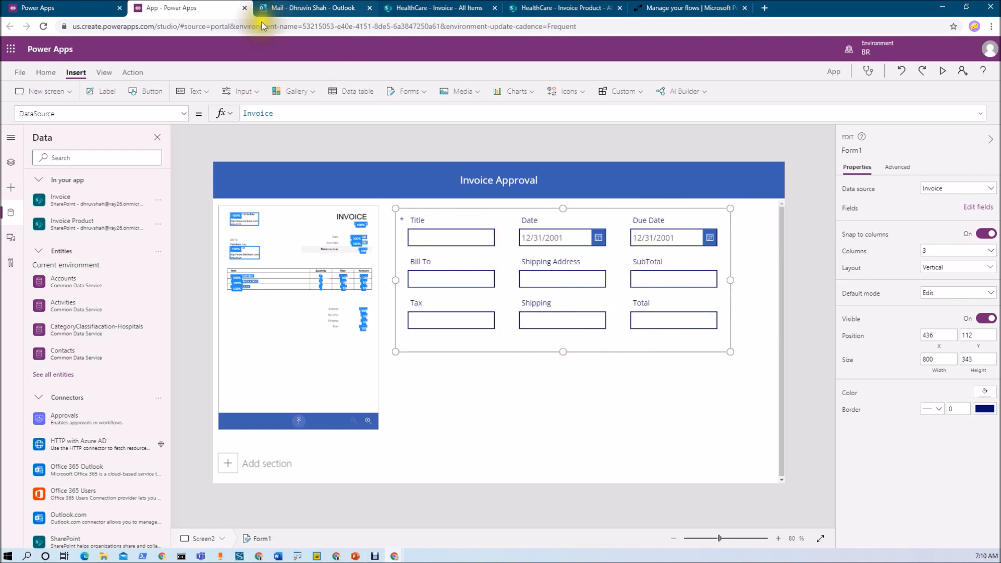
Look over the layout and the form processor's OnChange formula in the separate finished Invoice Approval app window.
left_click_drag(0, 116, 470, 127)
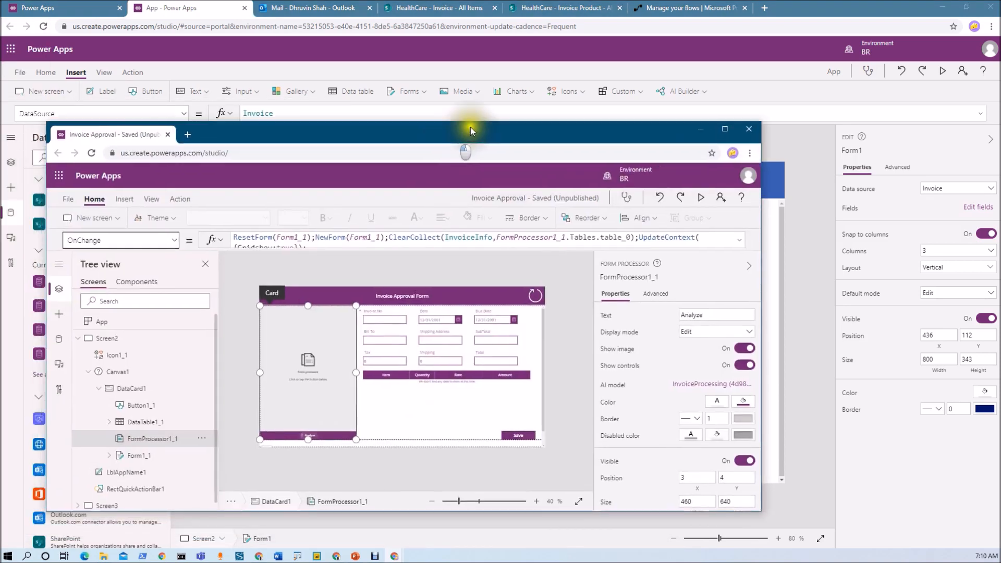
double_click(470, 127)
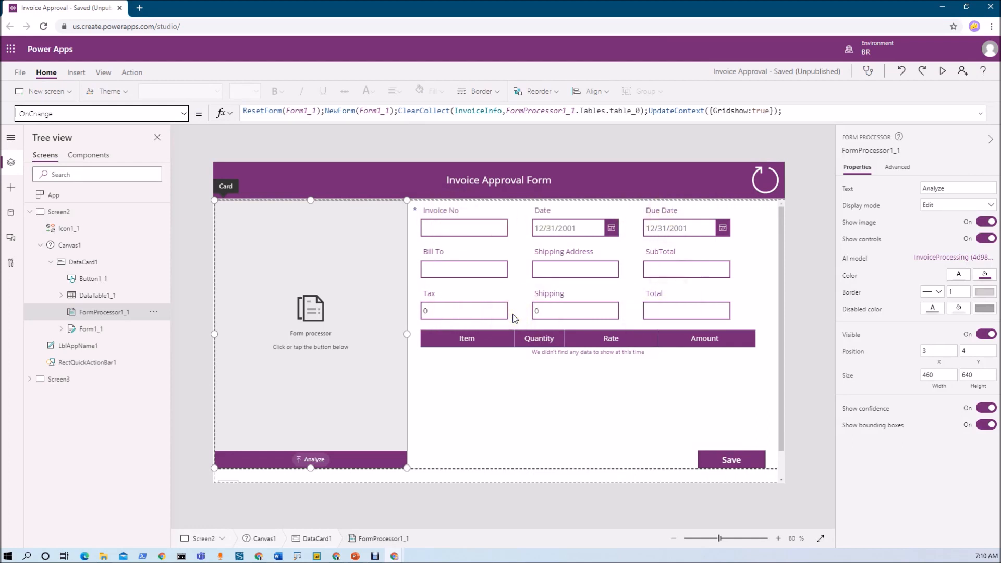
left_click(943, 7)
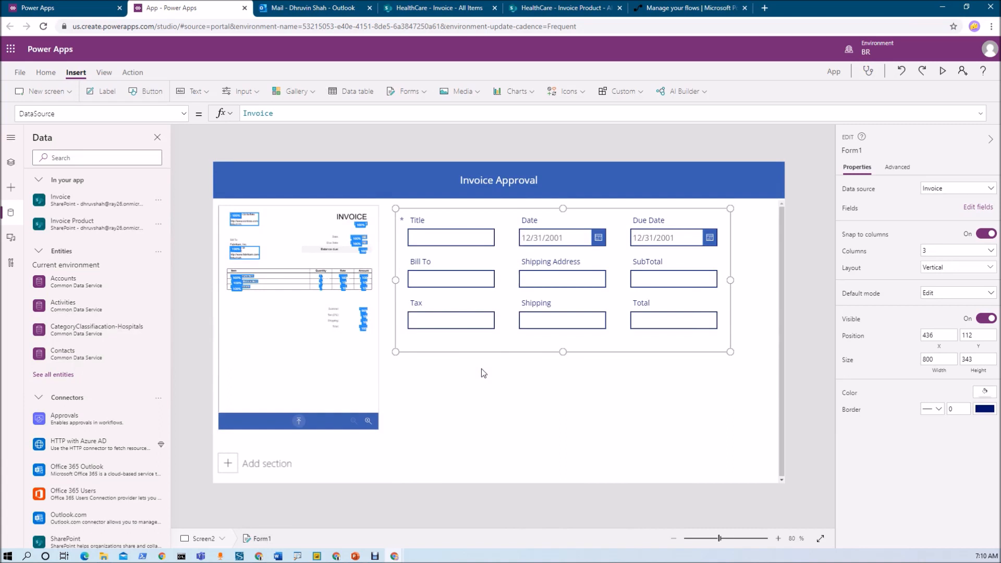
Set the form processor's OnChange formula to ResetForm(Form1);NewForm(Form1);ClearCollect(InvoiceInfo,FormProcessor1.Tables.table_0);UpdateContext({Gridshow:true});.
left_click(296, 362)
left_click(292, 351)
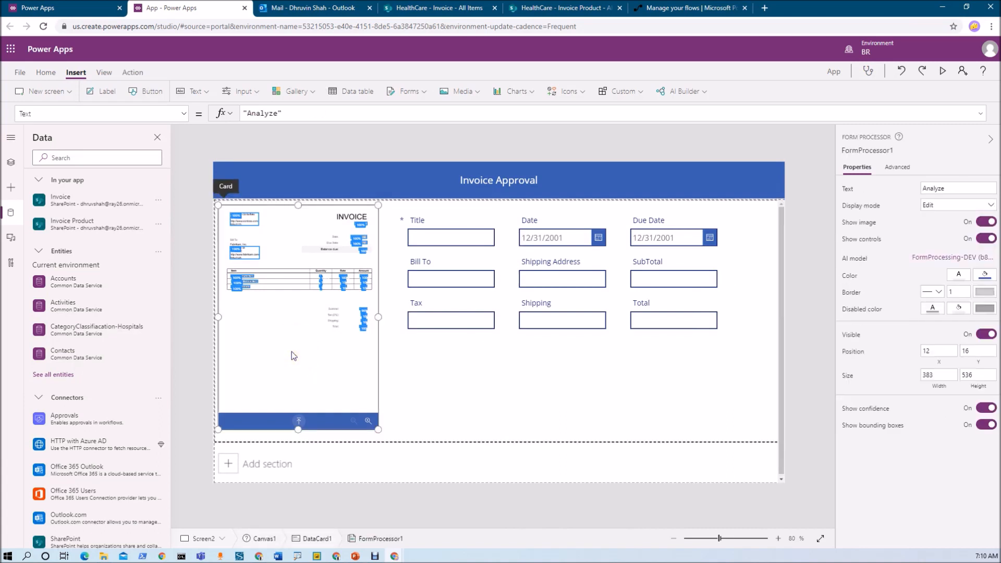
left_click(184, 115)
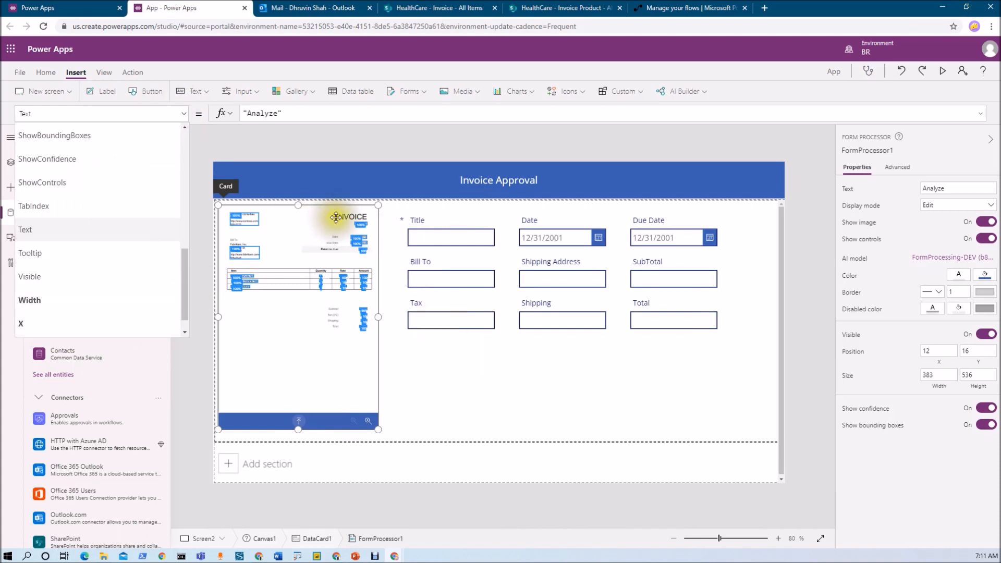
scroll(108, 267, "up", 3)
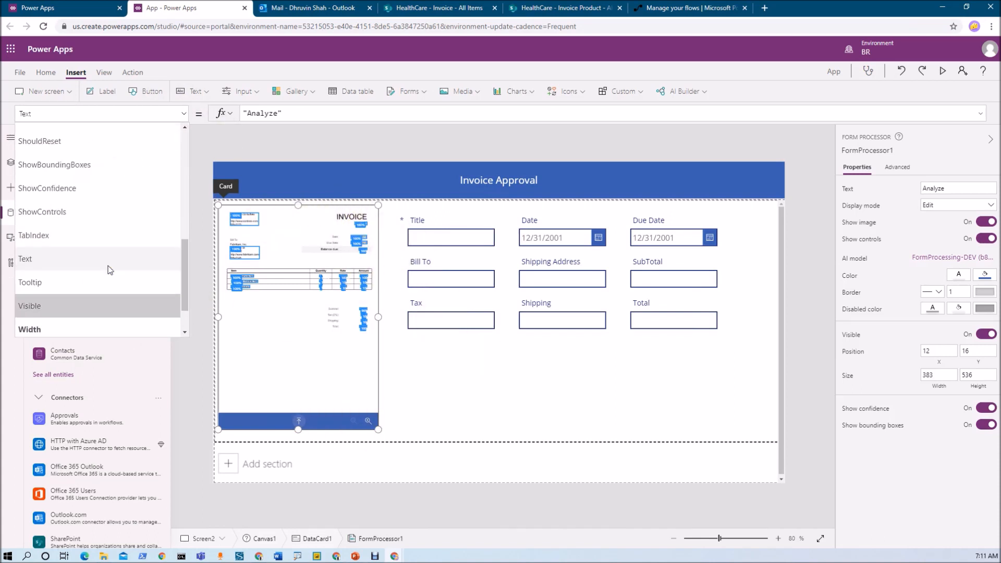
left_click(107, 247)
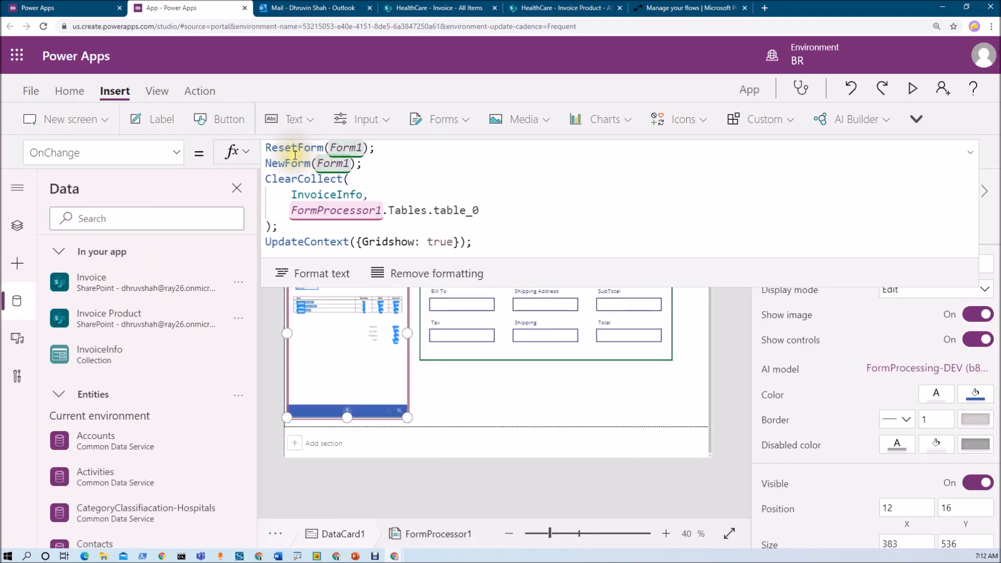
Review the NewForm call, the InvoiceInfo collection and its table_0 source in the form processor's OnChange formula.
mouse_move(267, 148)
left_mouse_down()
mouse_move(375, 148)
mouse_move(335, 163)
mouse_move(266, 163)
left_mouse_up()
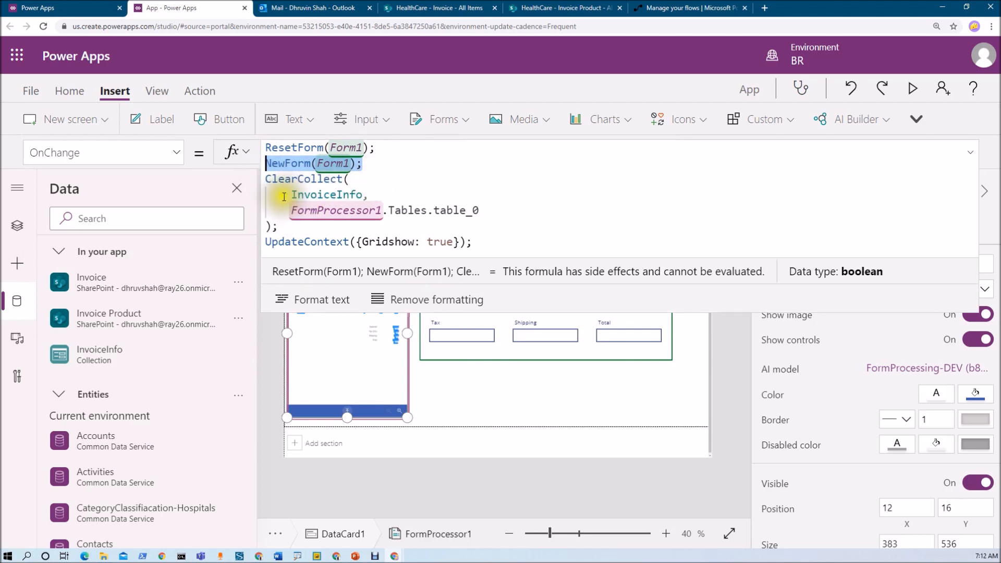
left_click_drag(292, 196, 365, 196)
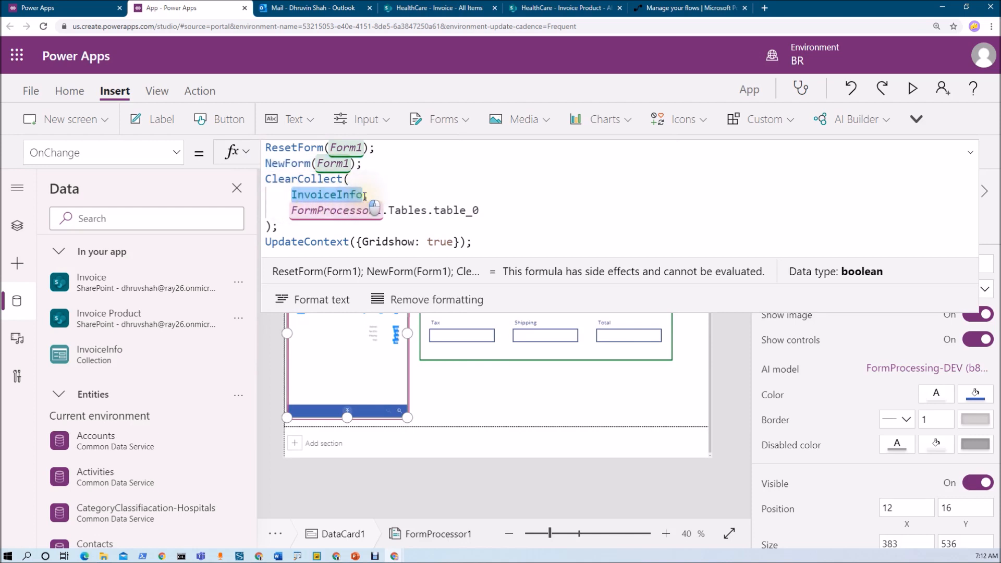
left_click(348, 356)
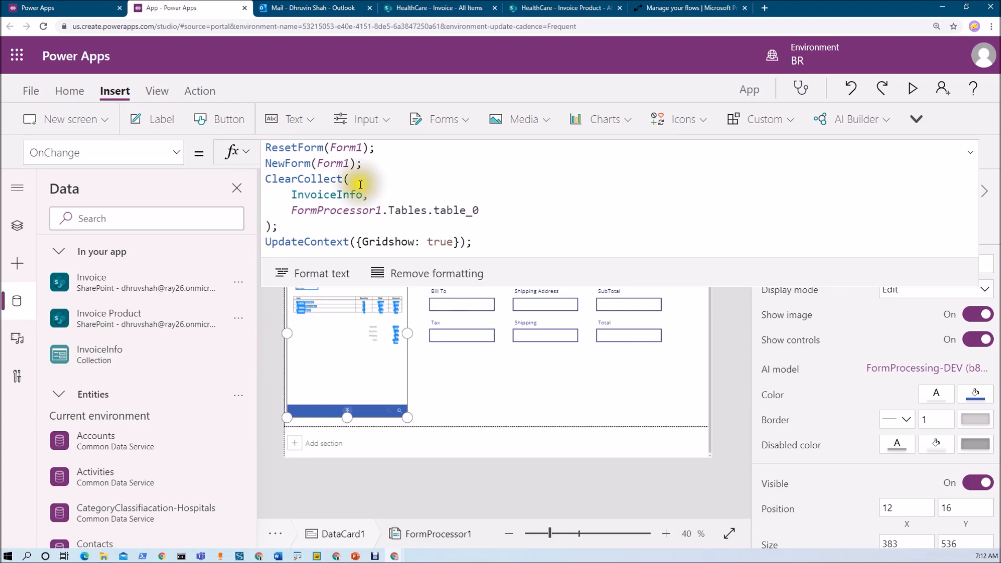
left_click_drag(293, 211, 483, 210)
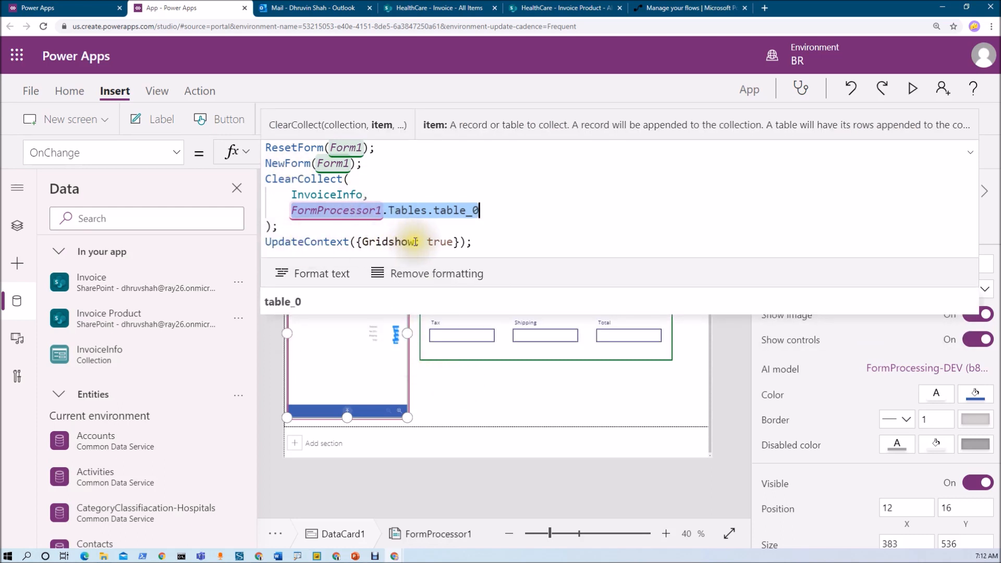
left_click(496, 242)
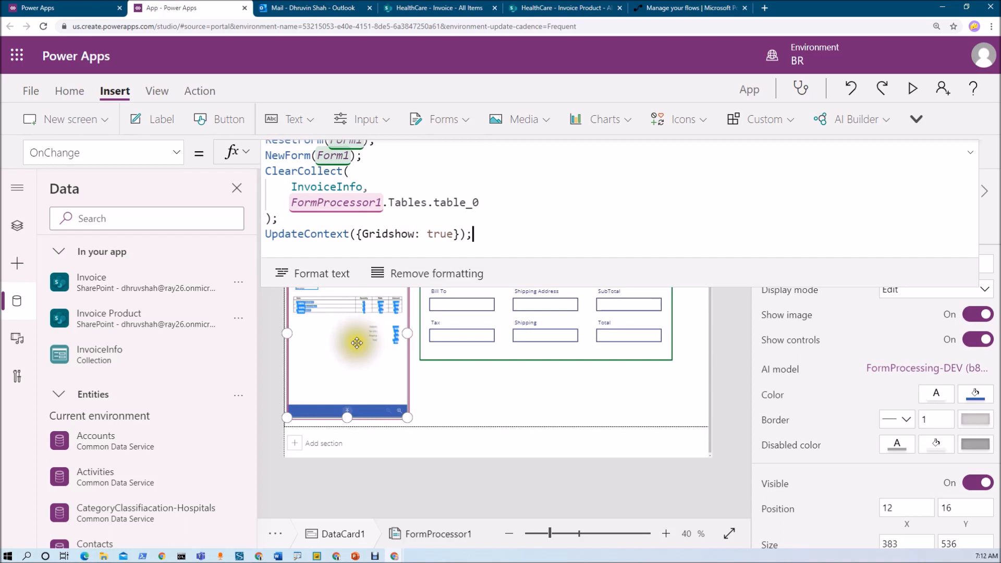
left_click(527, 385)
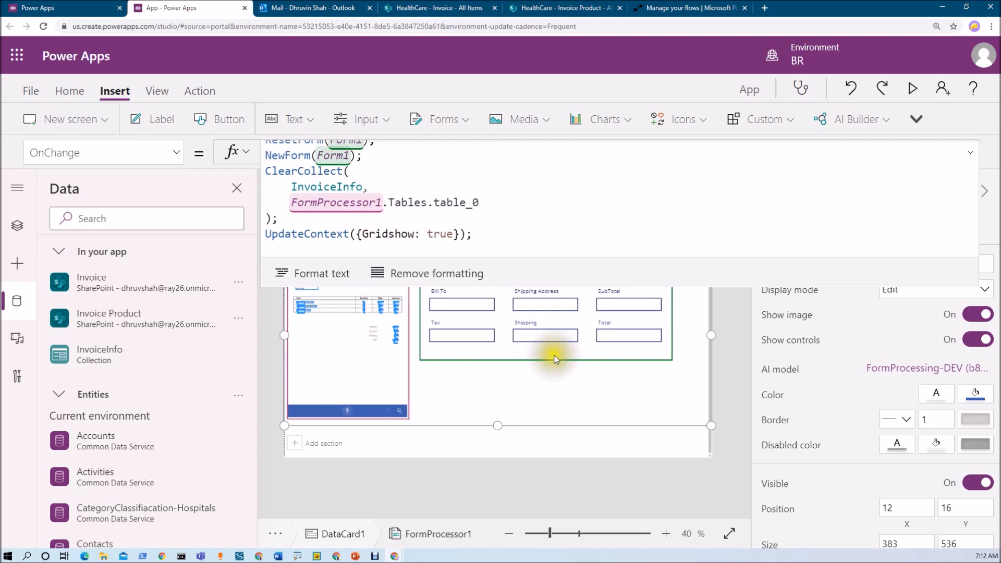
Run the app in preview, analyze an invoice file with the form processor, and return to the editor.
left_click(911, 88)
left_click(186, 445)
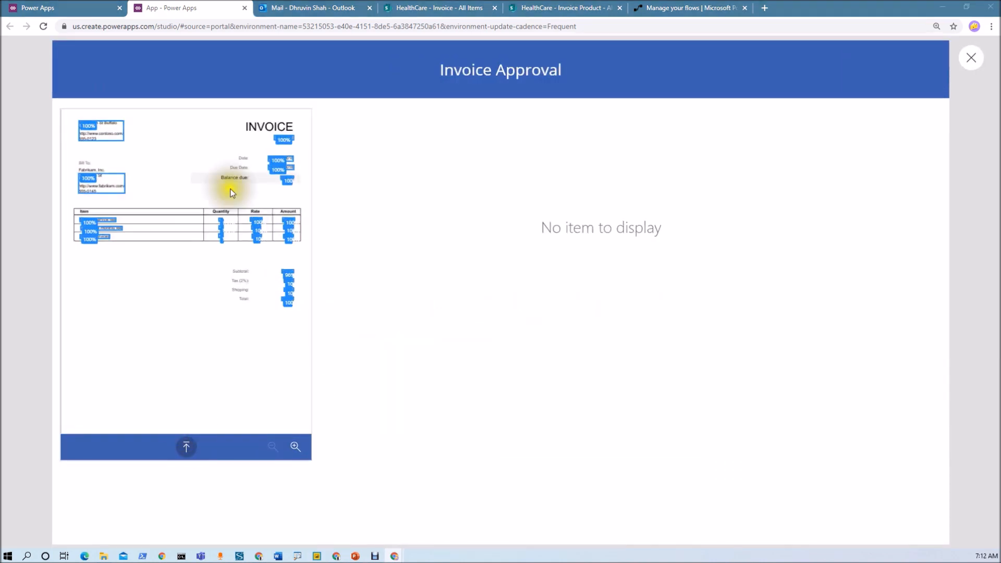
double_click(117, 242)
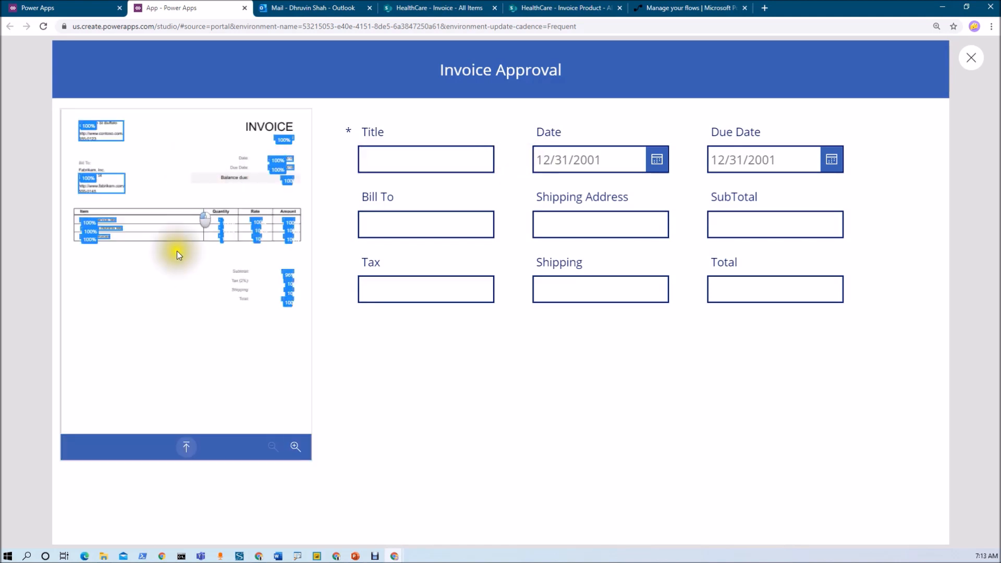
left_click(971, 57)
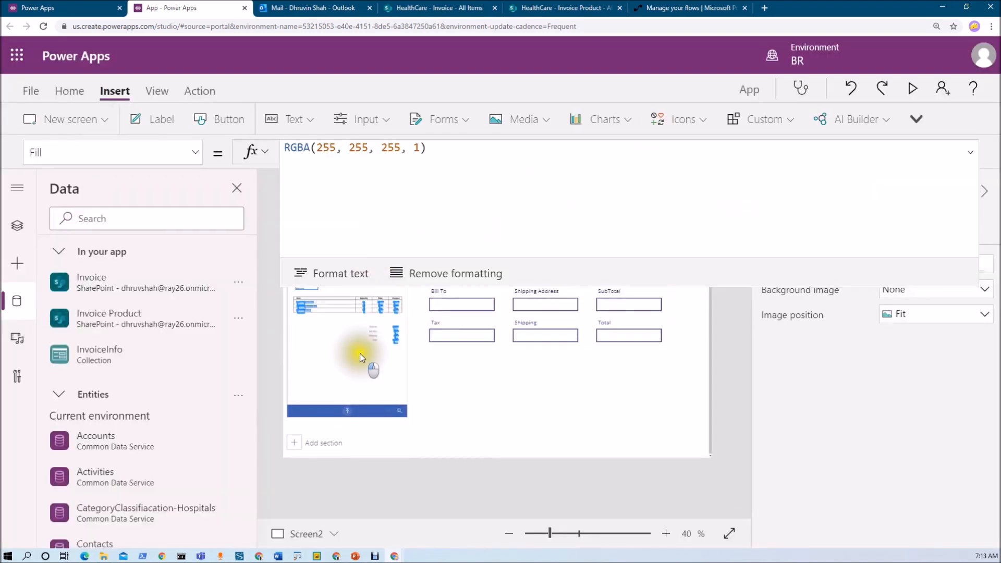
Inspect the rows collected in InvoiceInfo from the form processor's OnChange formula, then collapse the formula.
left_click(360, 354)
left_click(359, 355)
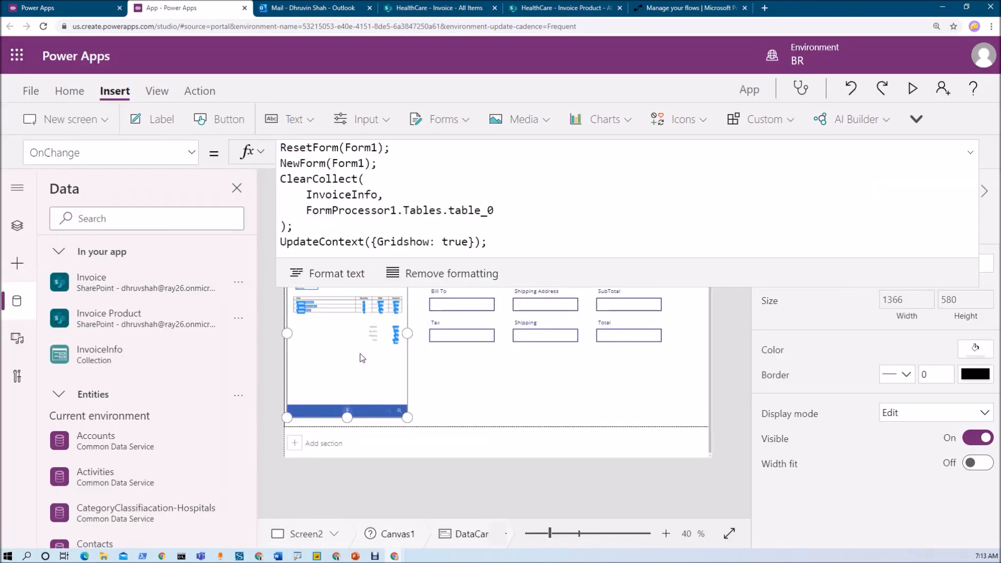
double_click(351, 195)
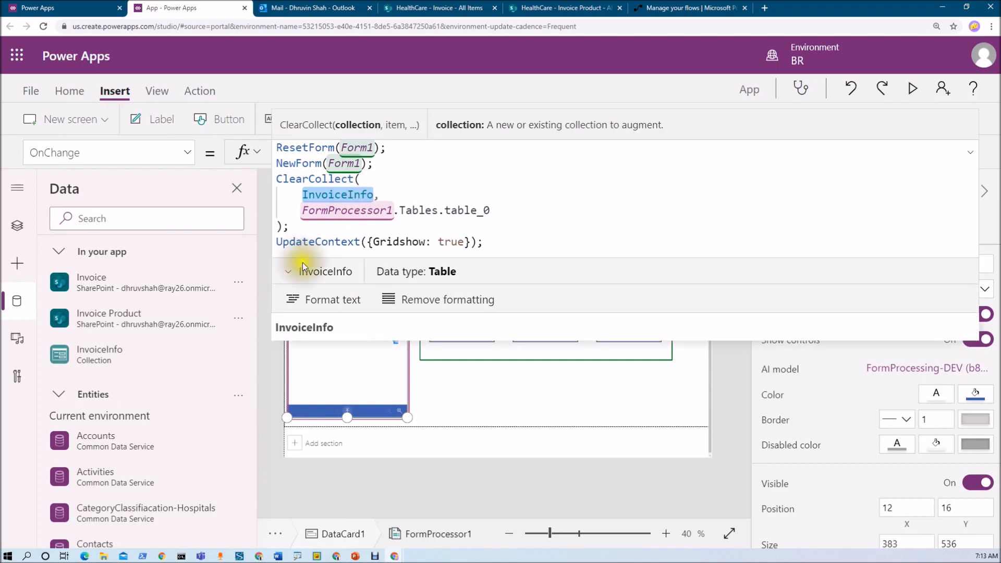
left_click(288, 272)
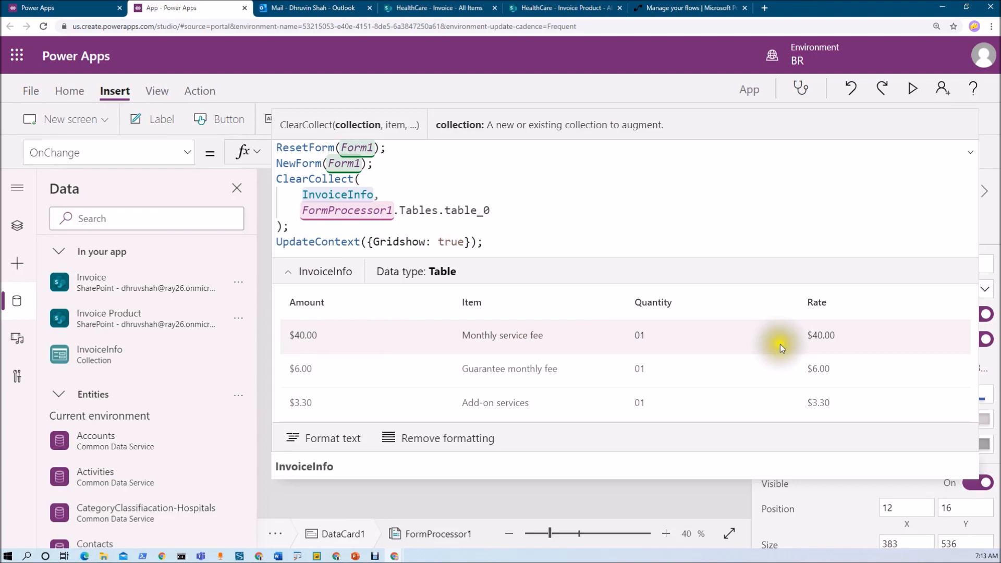
left_click(969, 152)
Insert a data table in the card and place it below the edit form at X 478, Y 342, sized 800 by 187.
left_click(468, 368)
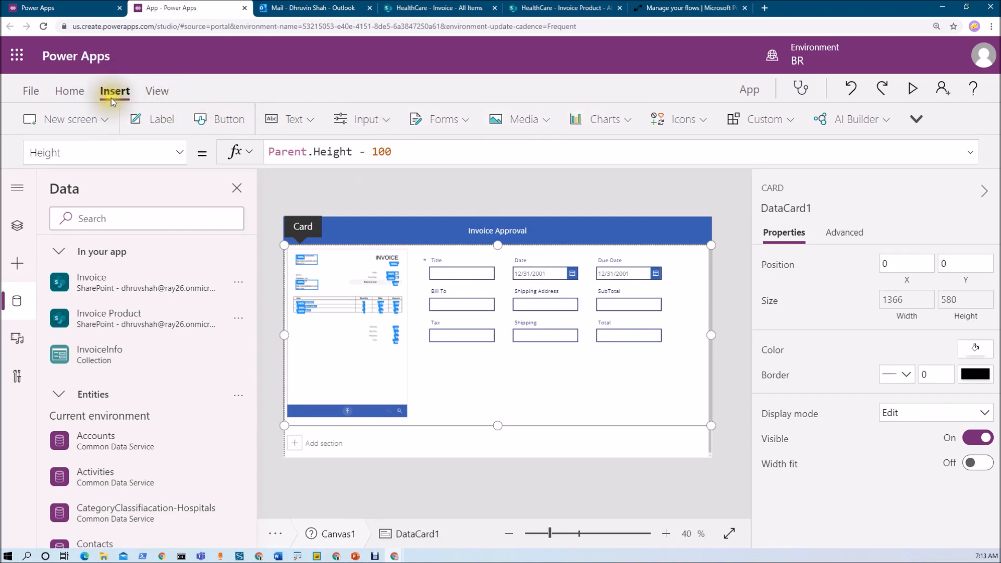
left_click(918, 119)
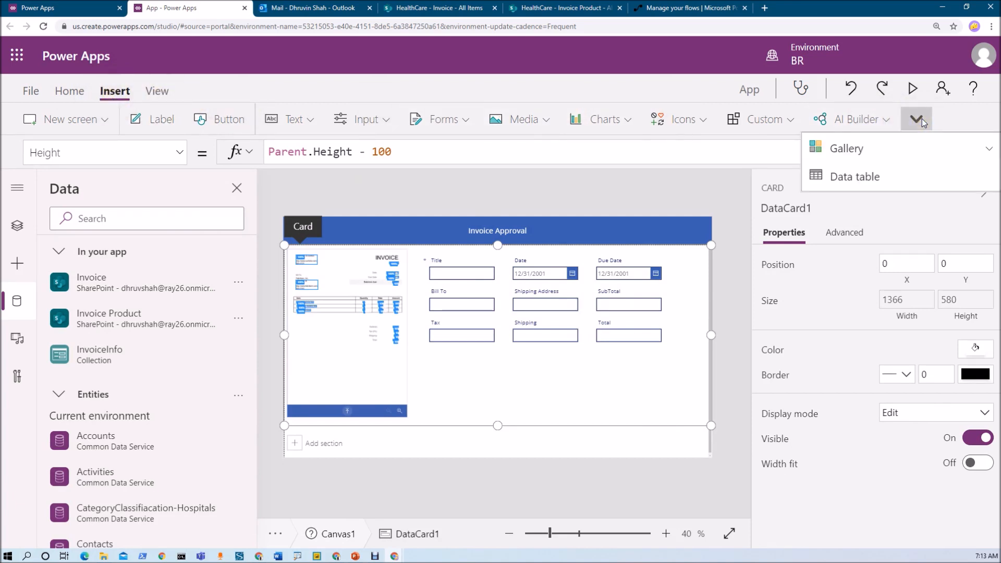
left_click(915, 173)
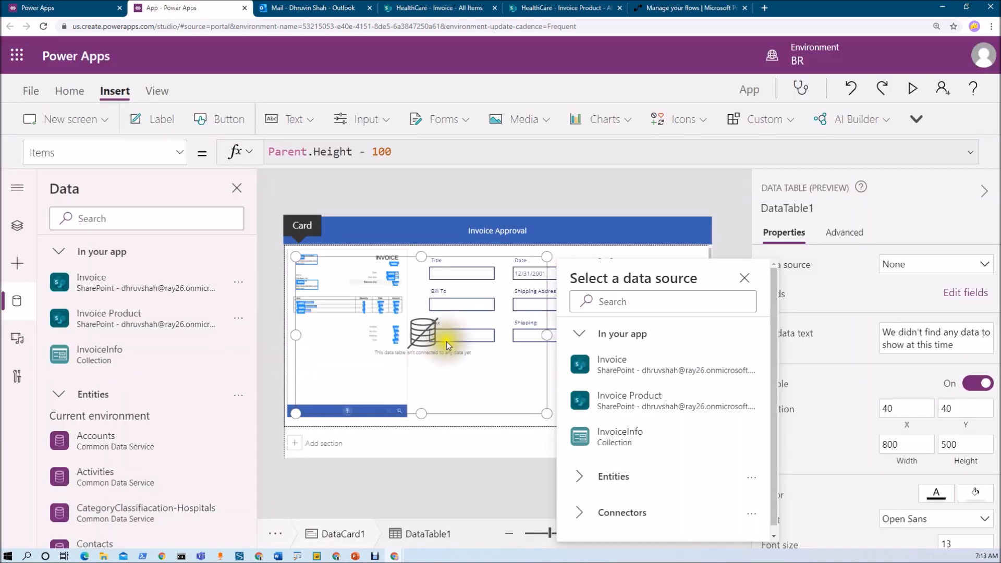
left_click_drag(419, 255, 485, 349)
Connect the data table to the InvoiceInfo collection and add its Item, Quantity, Rate and Amount fields.
left_click(886, 264)
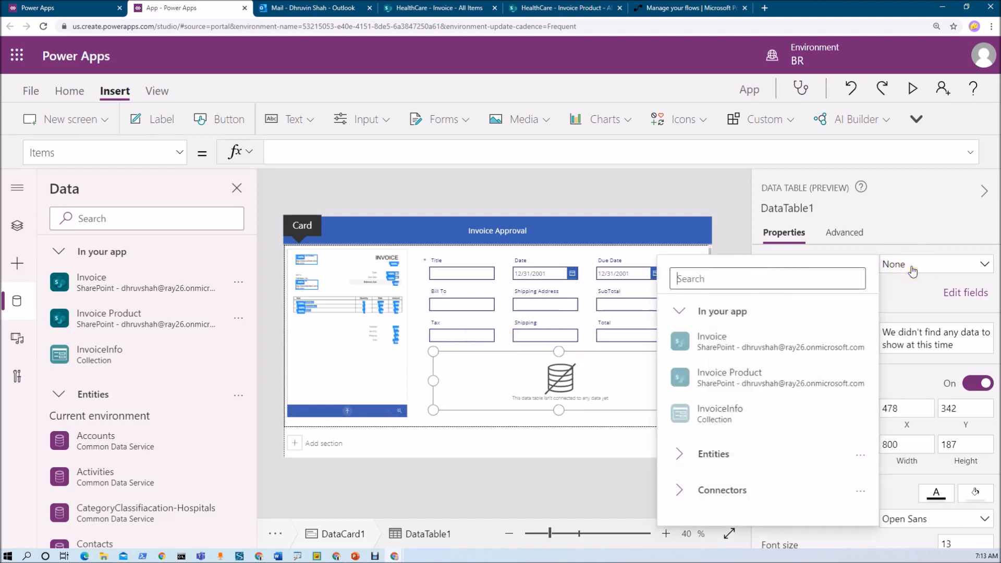
left_click(718, 415)
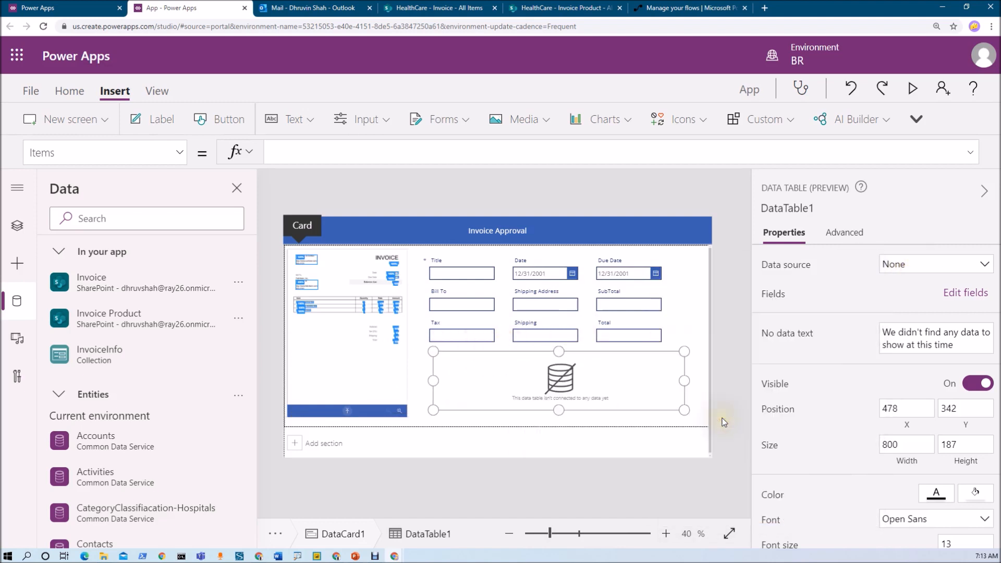
left_click(964, 292)
left_click(534, 225)
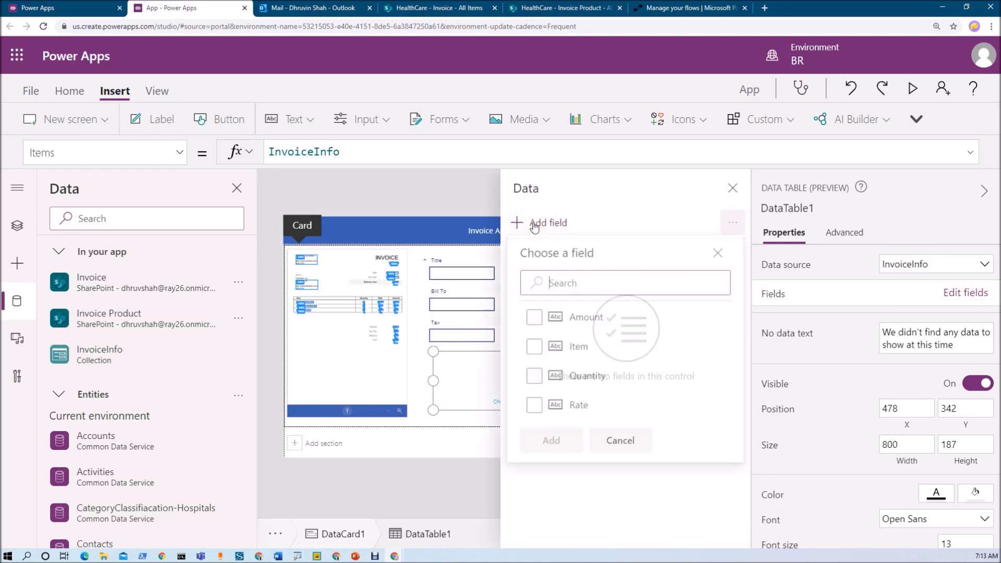
left_click(533, 349)
left_click(535, 387)
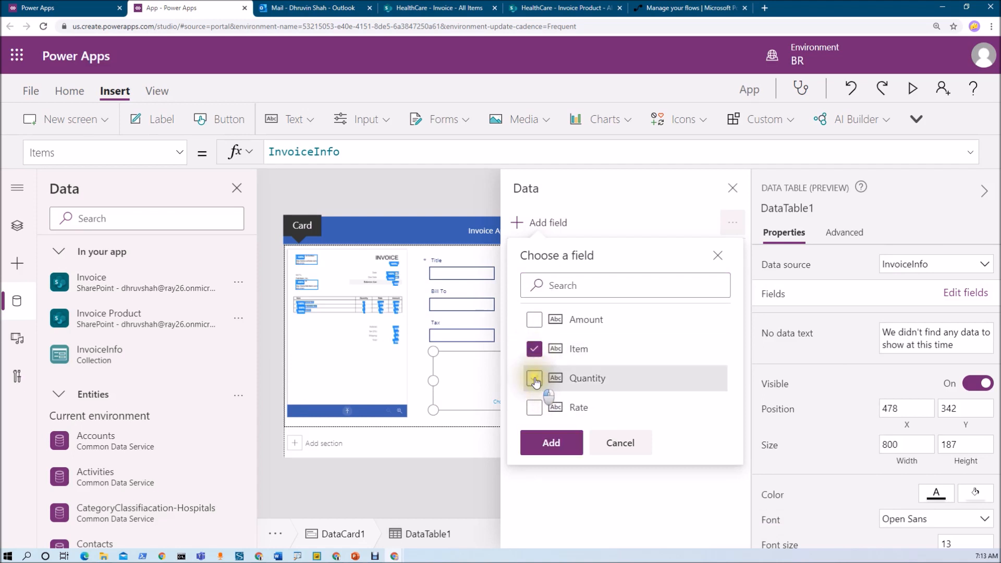
left_click(535, 407)
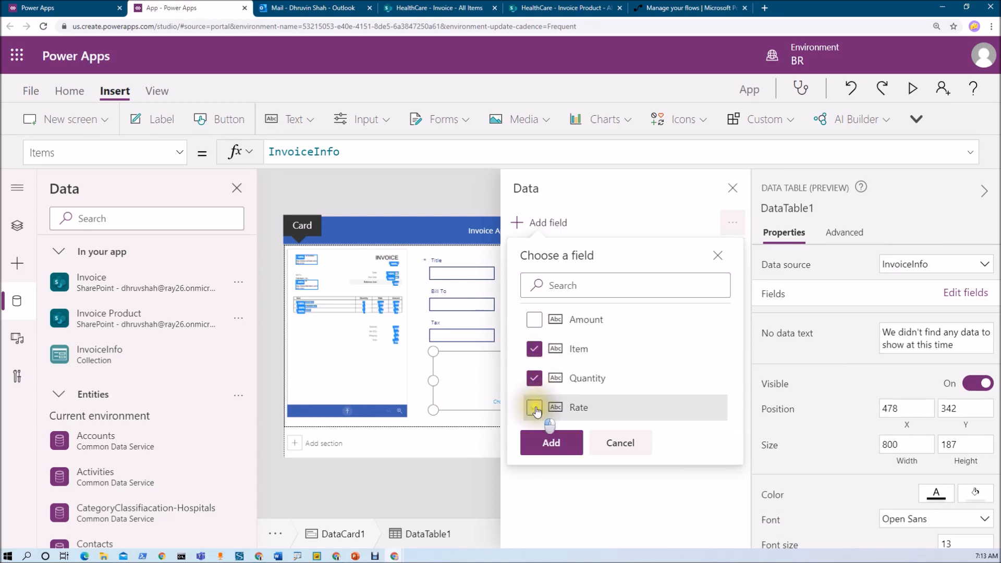
left_click(535, 319)
left_click(565, 447)
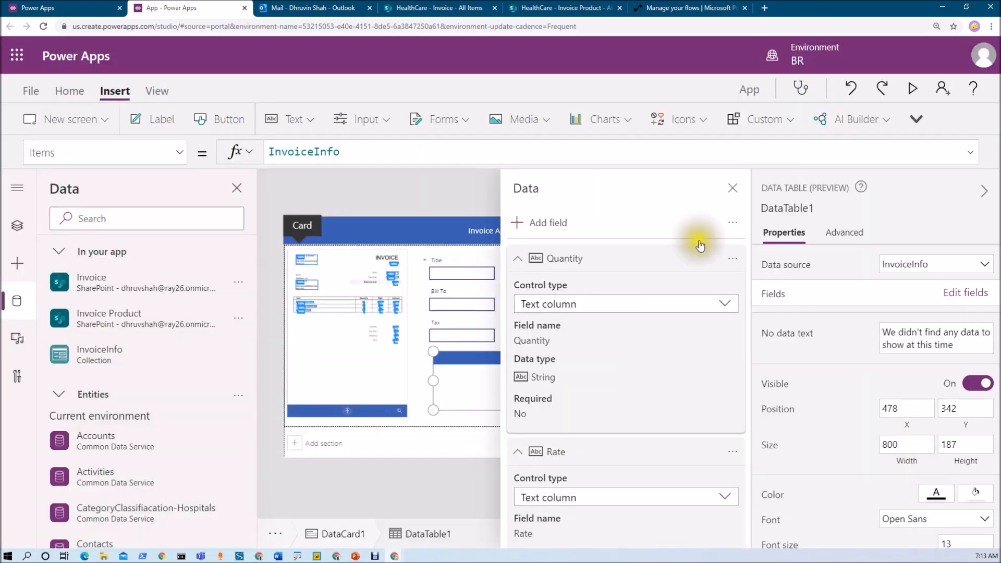
Close the data table's field list, then unlock the form's Title card and bring up its Default formula.
left_click(733, 187)
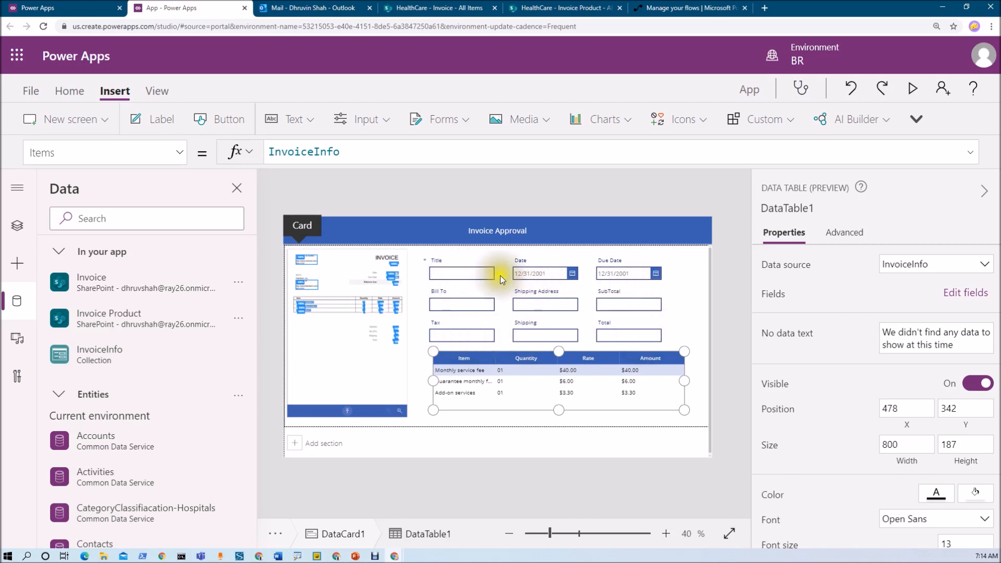
left_click(470, 274)
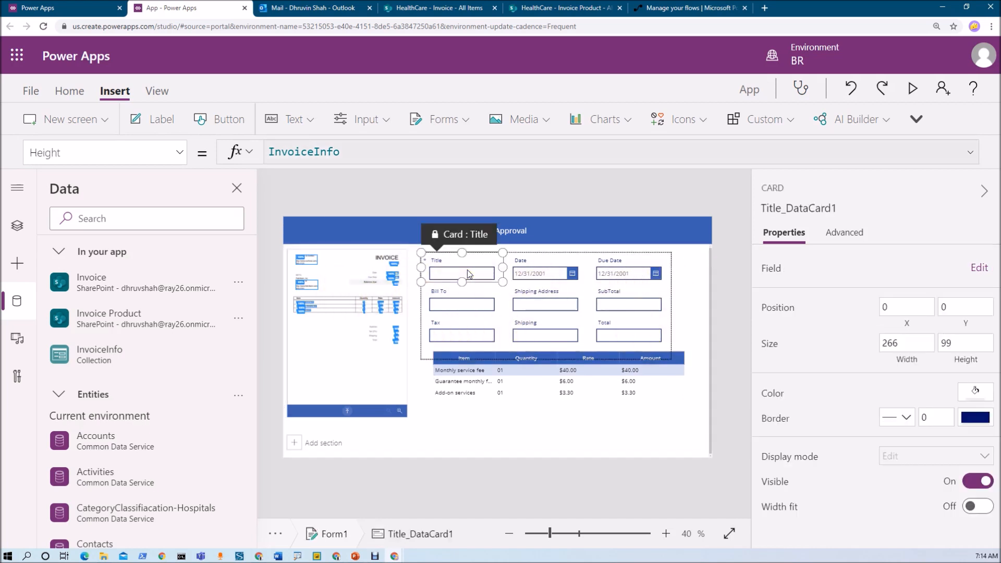
left_click(179, 152)
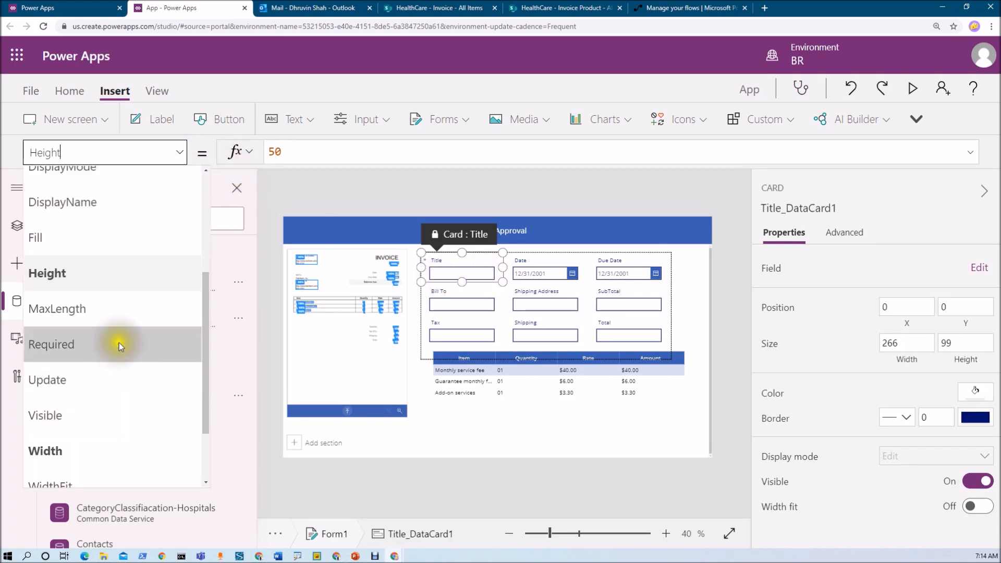
scroll(118, 342, "up", 3)
left_click(99, 240)
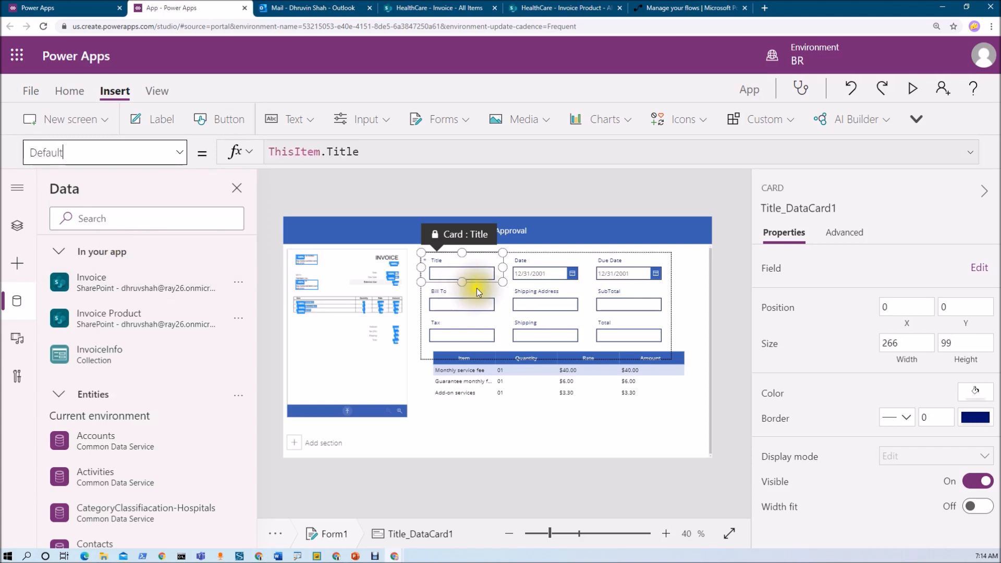
left_click(844, 231)
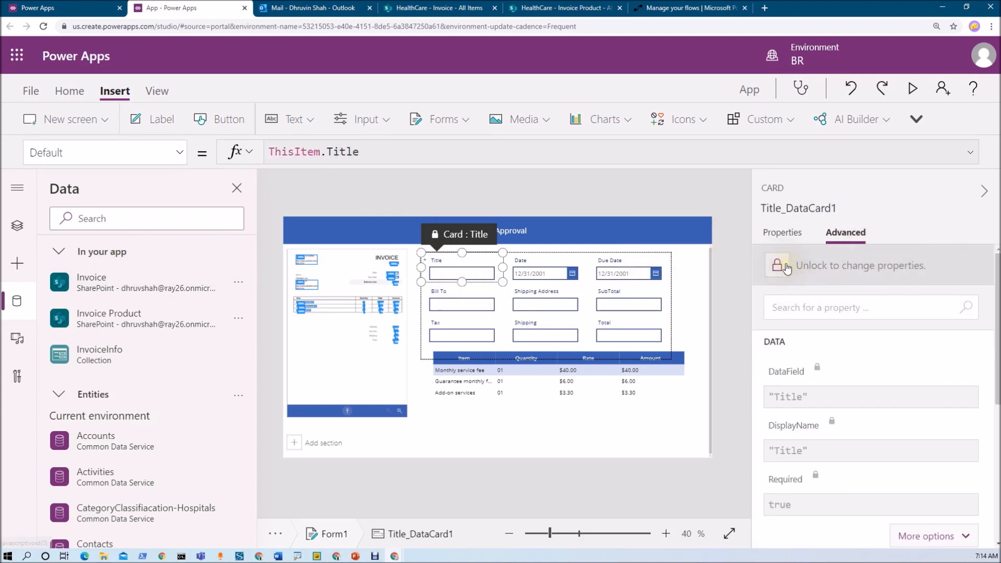
left_click(777, 263)
Replace the Title card's Default formula with a reference to FormProcessor1.
left_click(381, 149)
key("ctrl+a")
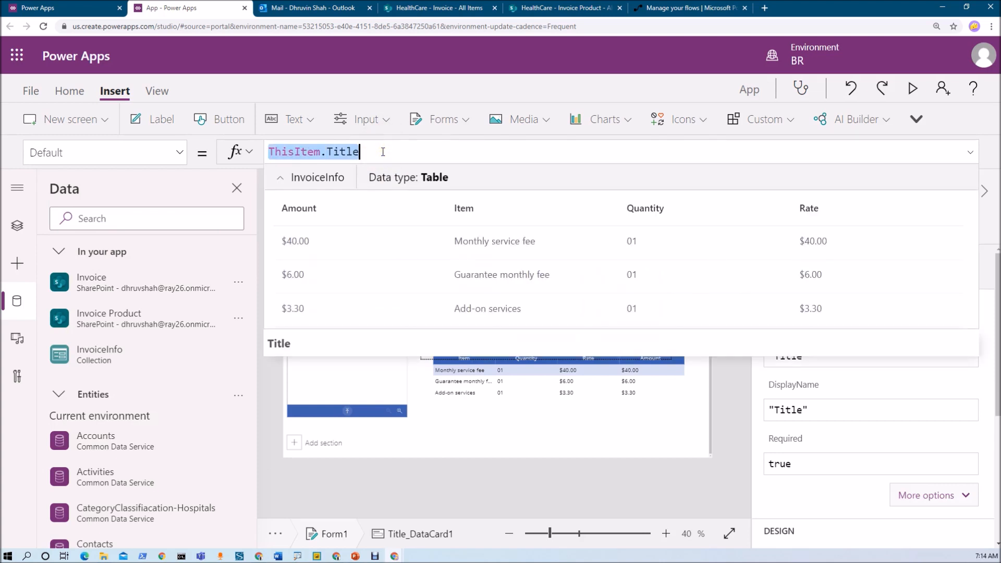
type("Gorm")
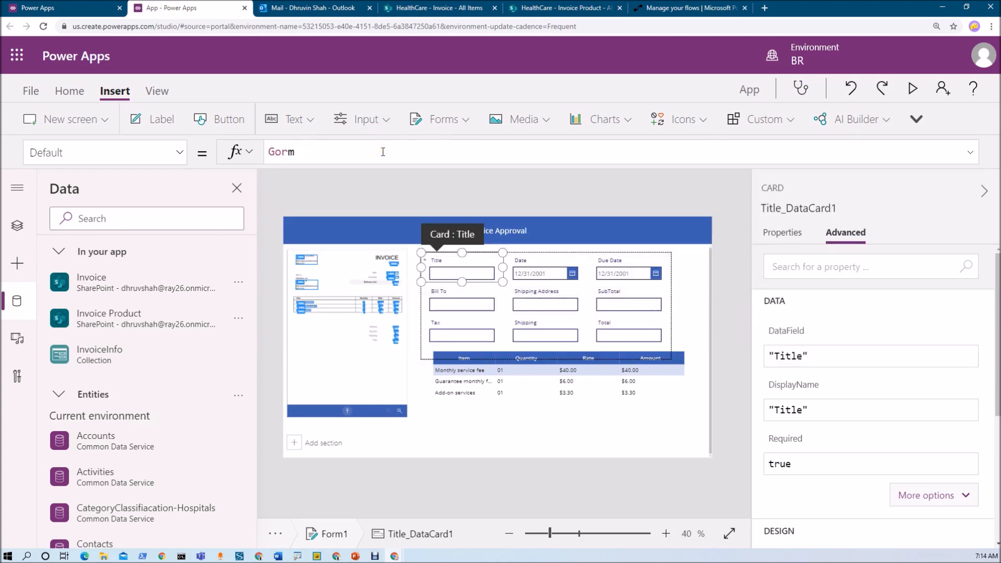
key("ctrl+a")
type("F")
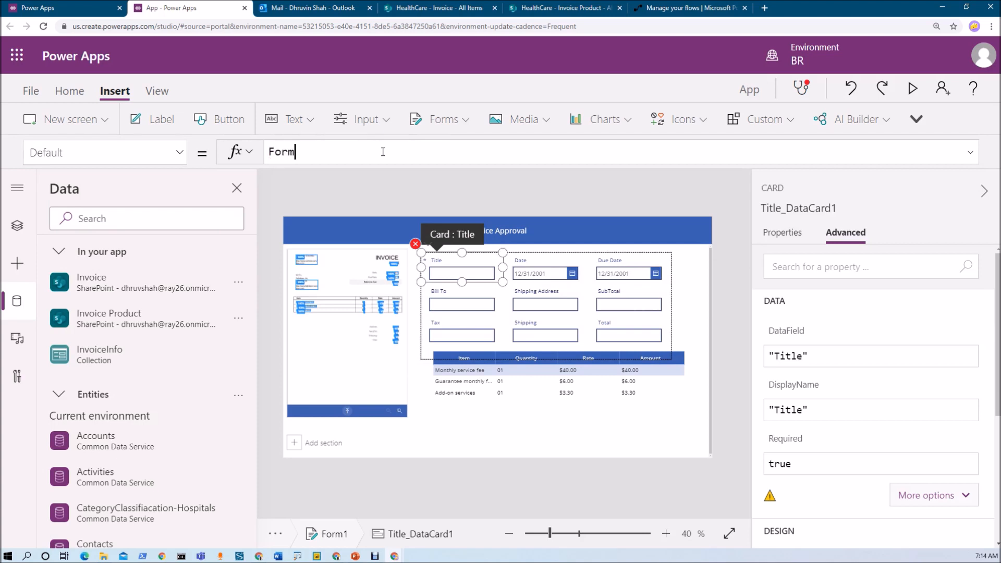
key("Down")
type("ormPro")
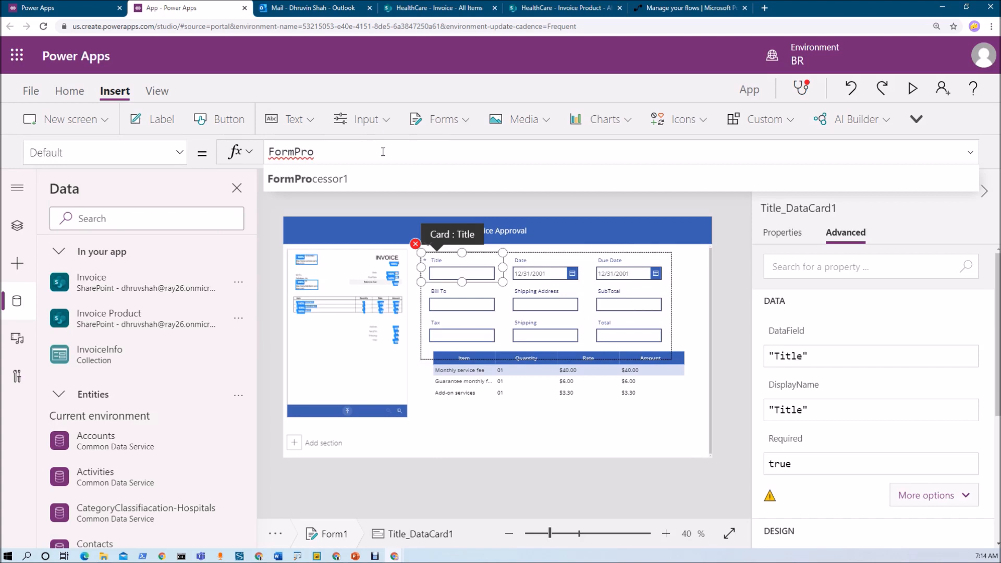
key("Tab")
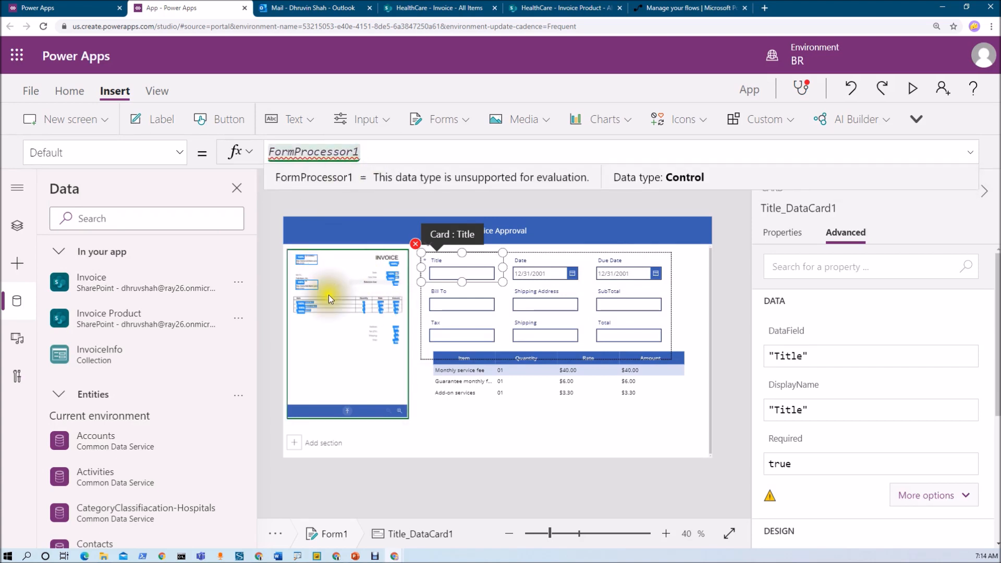
Complete the Title card's Default formula as FormProcessor1.Fields.INVOICE.
type(".")
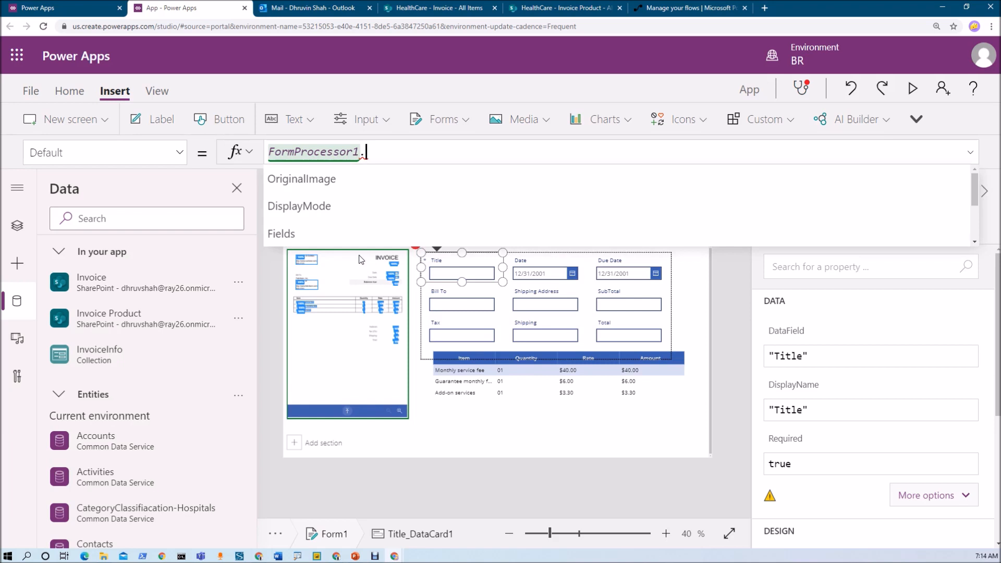
type("In")
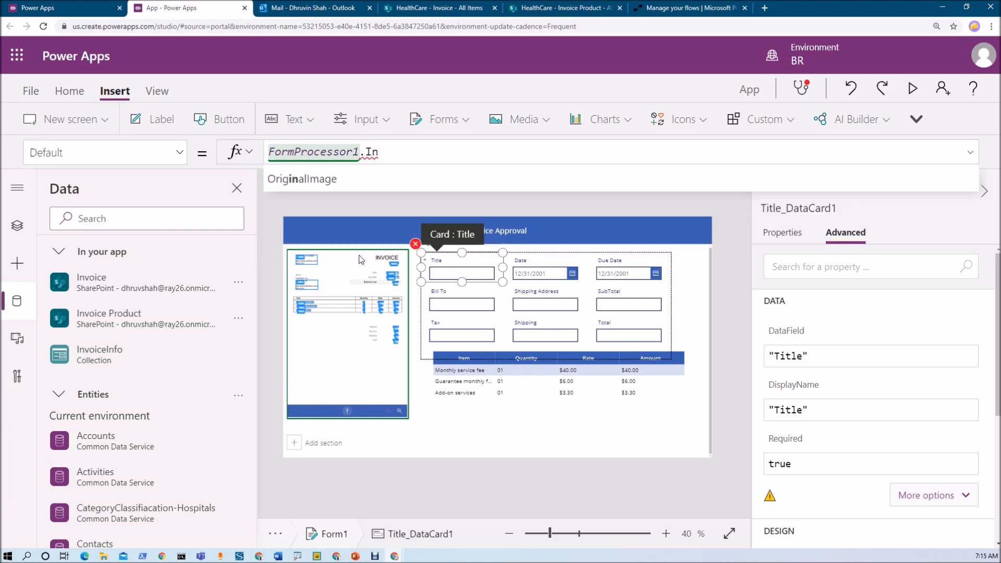
key("BackSpace")
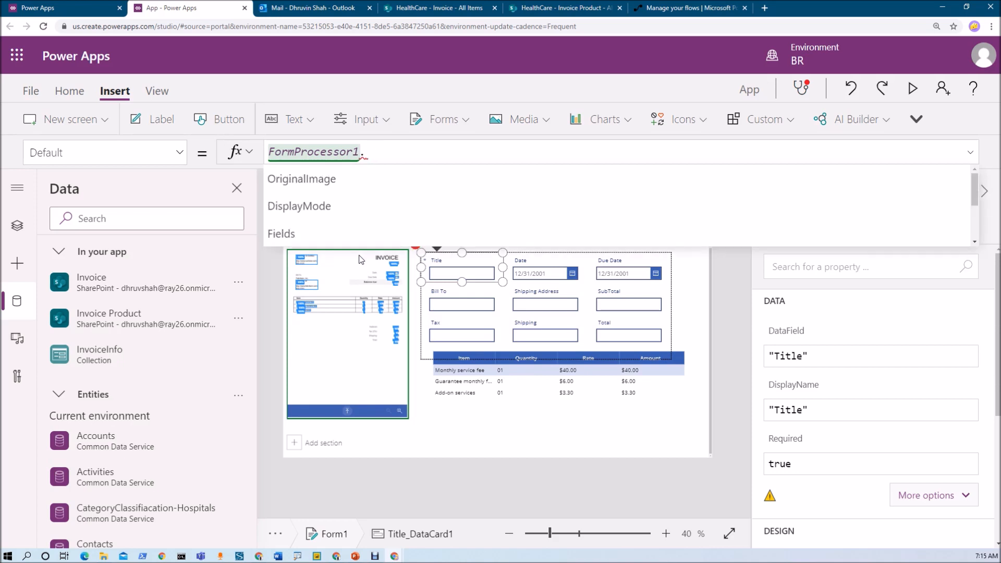
key("Down")
key("Down")
key("Down")
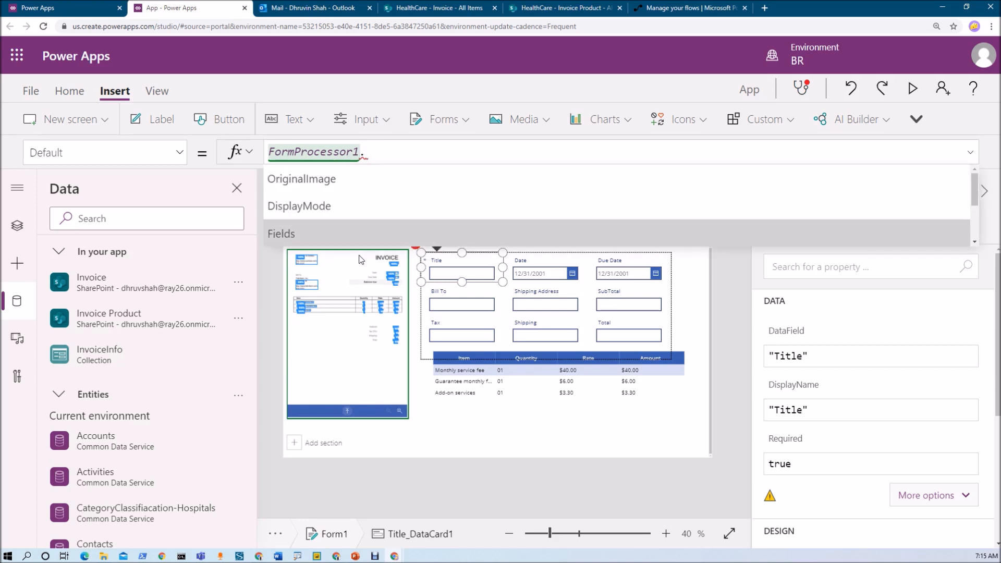
key("Tab")
type(".")
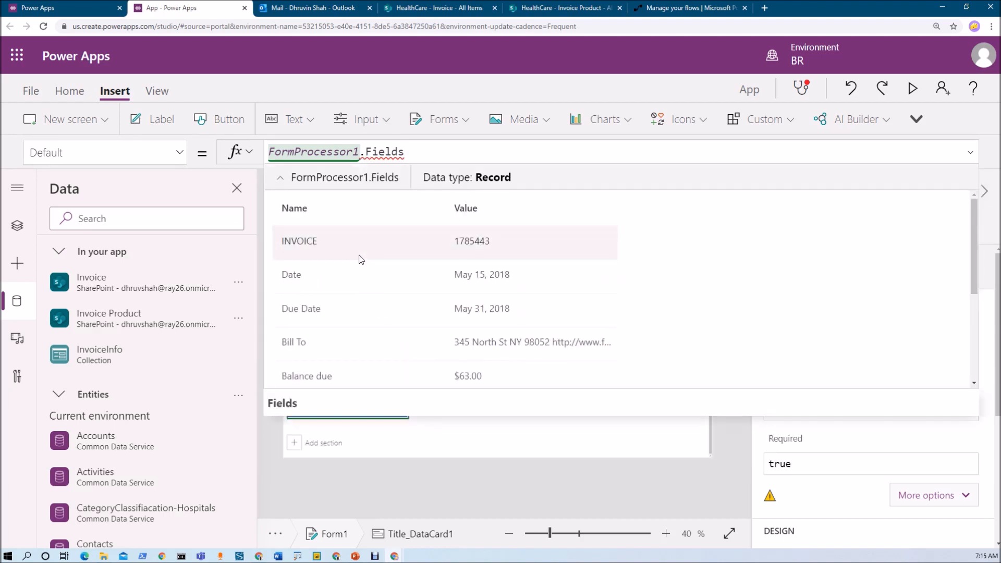
scroll(359, 279, "down", 3)
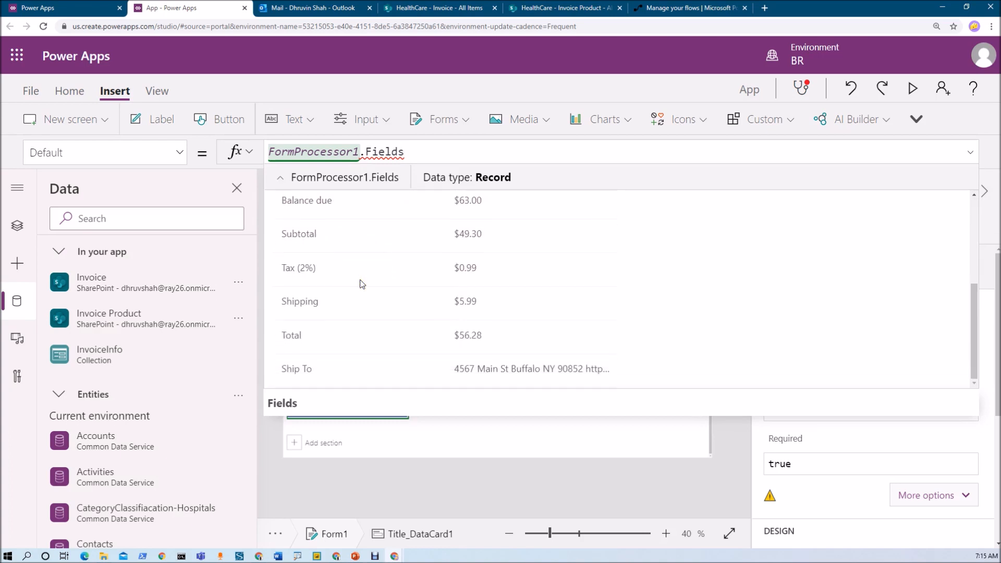
scroll(361, 281, "up", 3)
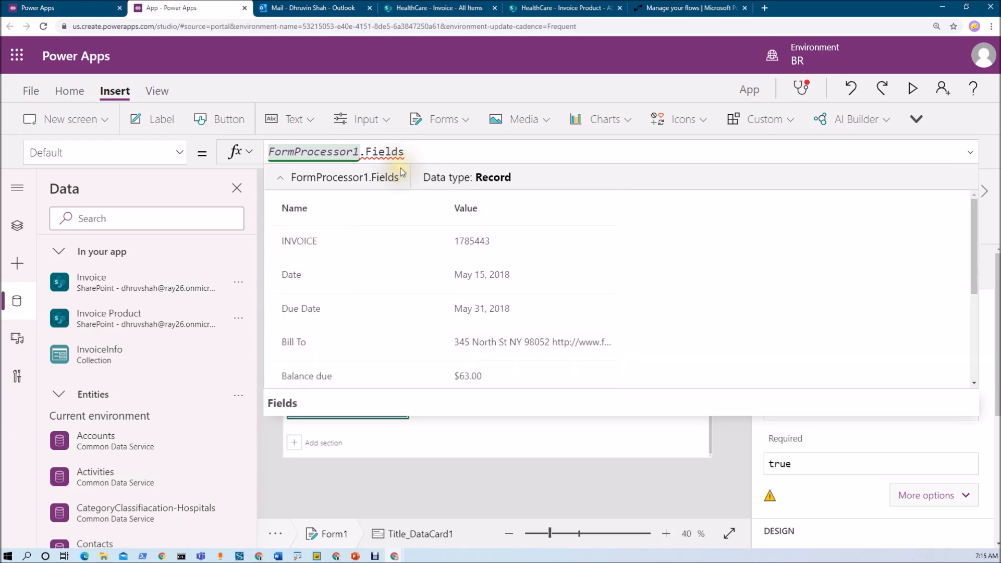
type("I")
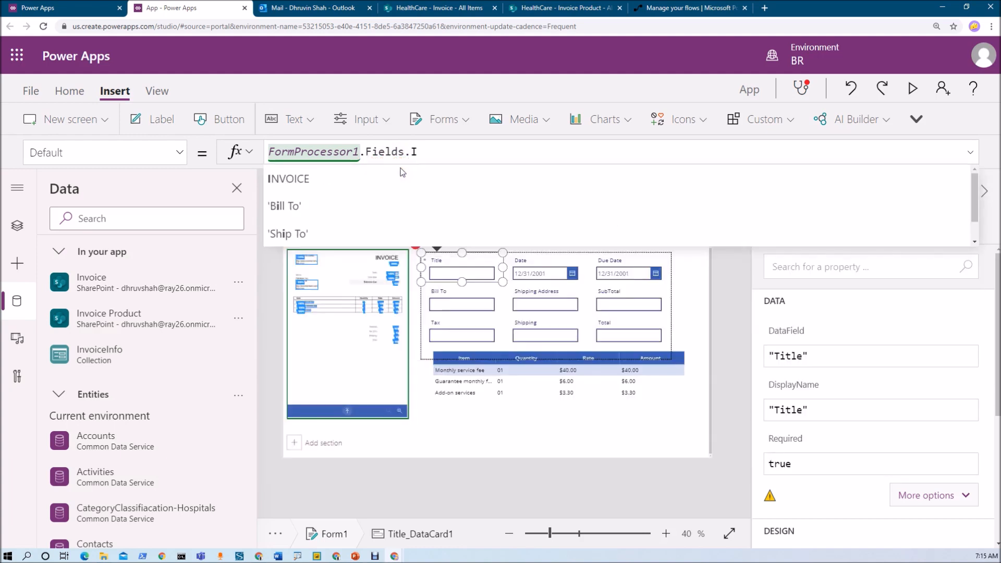
left_click(400, 172)
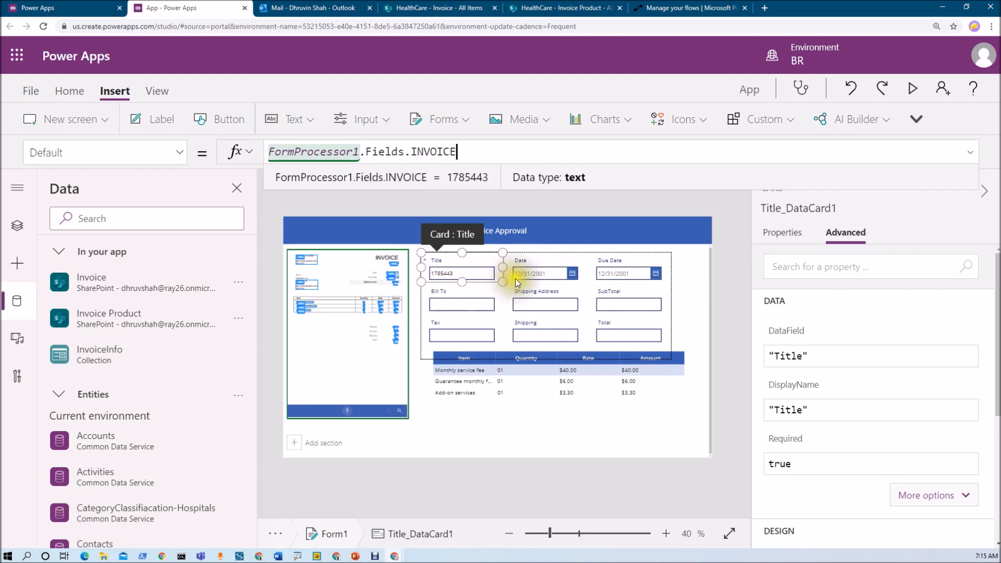
Unlock the form's Shipping Address card and bring up its Default formula.
left_click(536, 275)
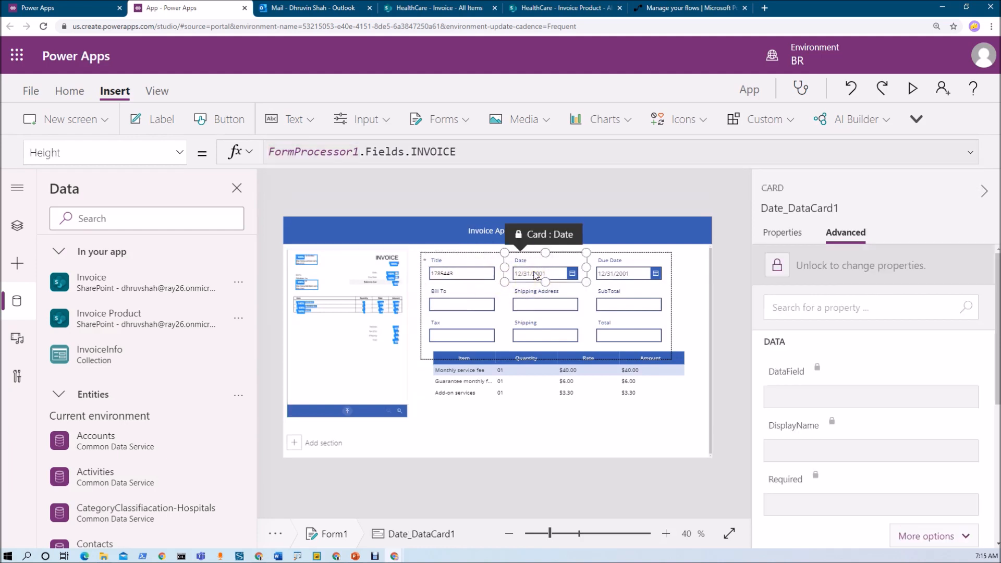
left_click(452, 301)
left_click(542, 301)
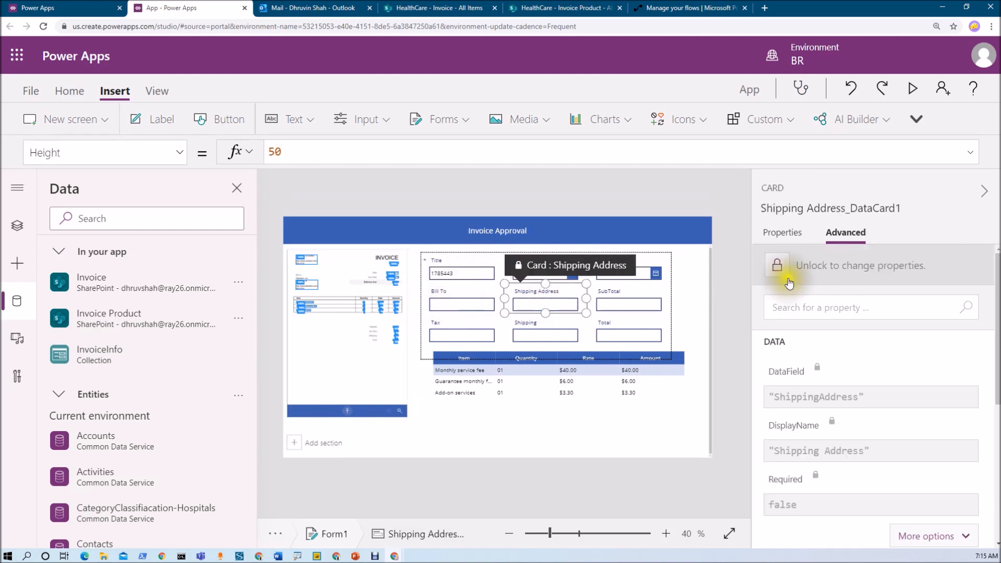
left_click(778, 267)
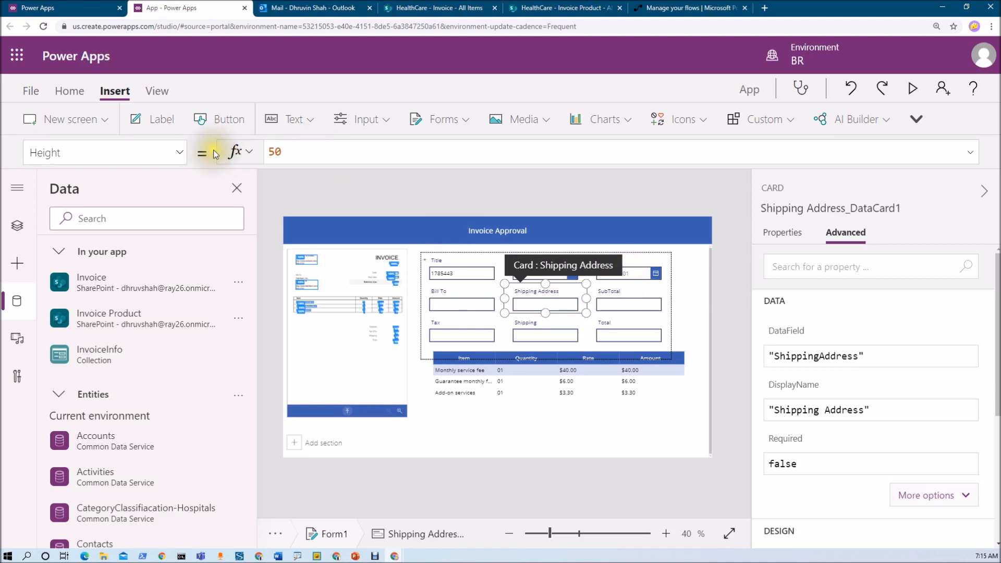
left_click(184, 155)
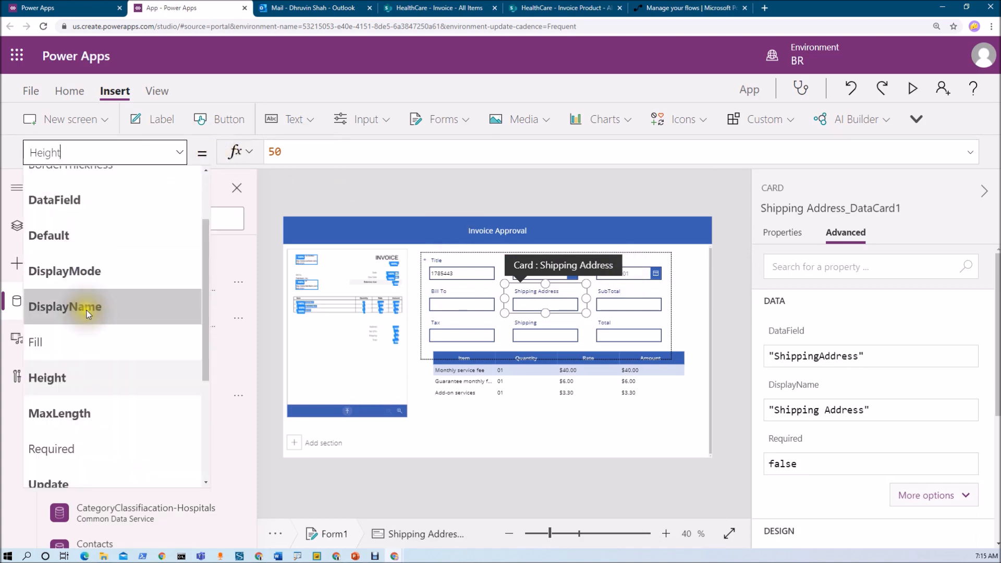
left_click(73, 236)
Set the Shipping Address card's Default formula to FormProcessor1.Fields.'Ship To'.
left_click(493, 149)
key("ctrl+a")
type("F")
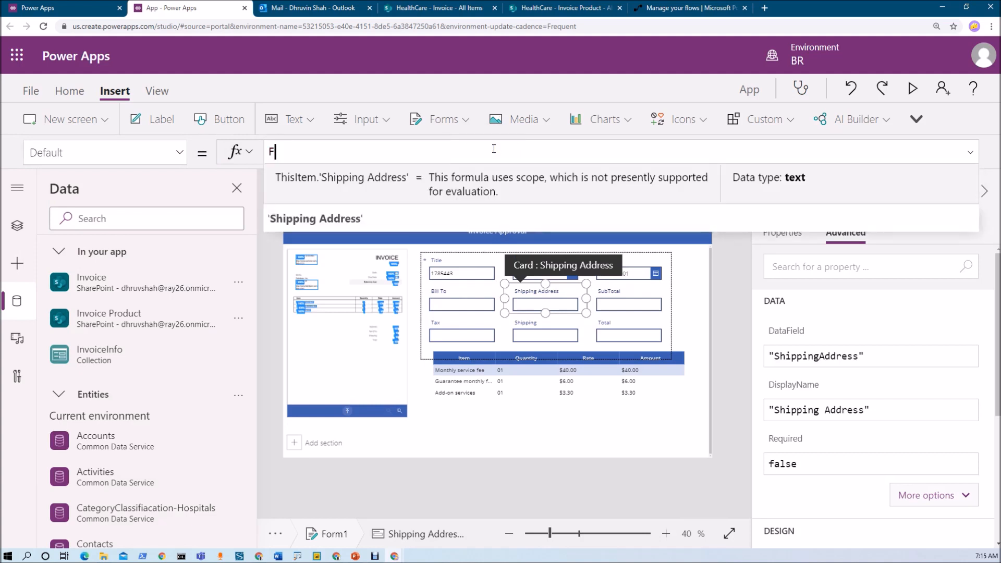
type("ormPr")
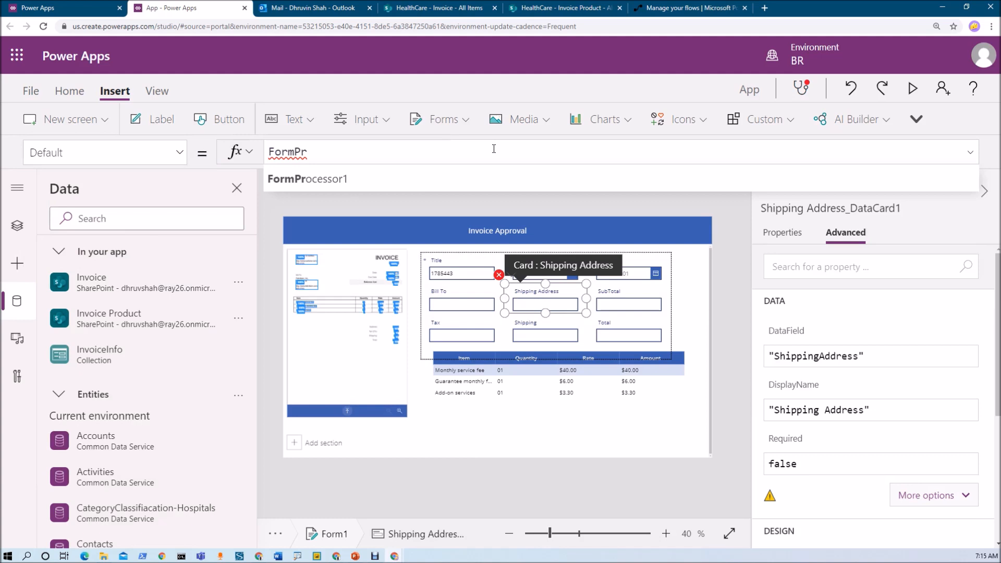
key("Tab")
type(".")
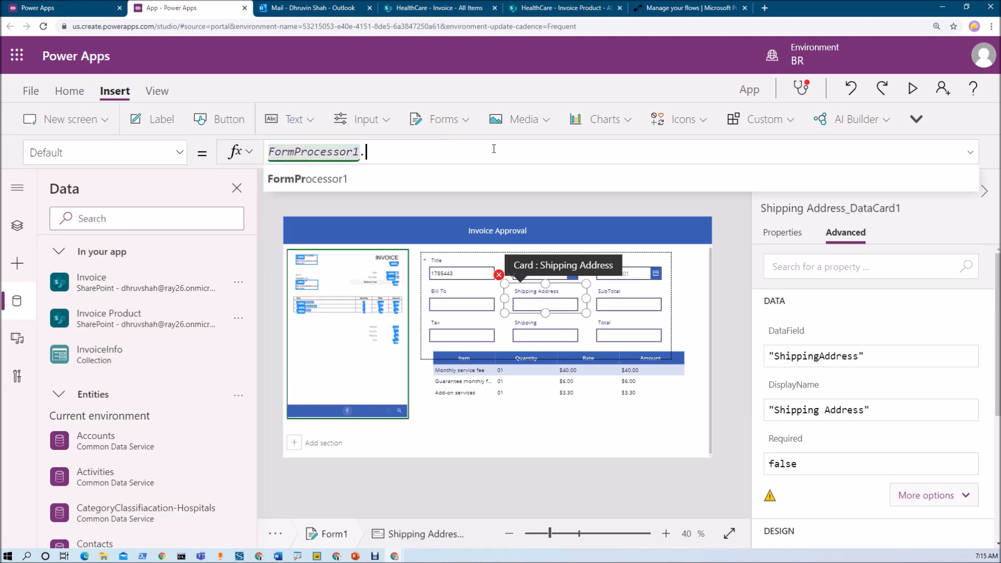
key("Down")
key("Down")
key("Down")
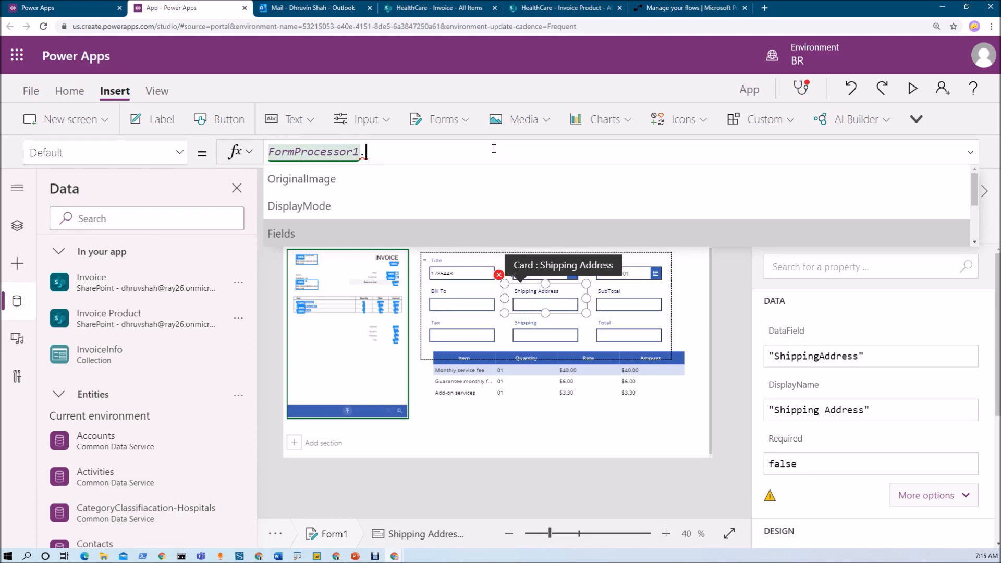
key("Tab")
type(".")
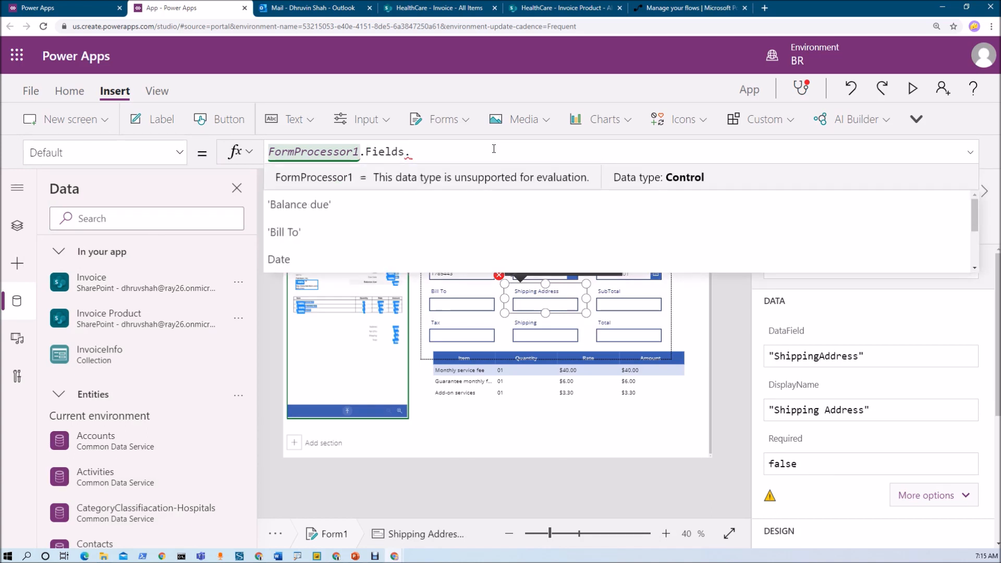
type("Shi")
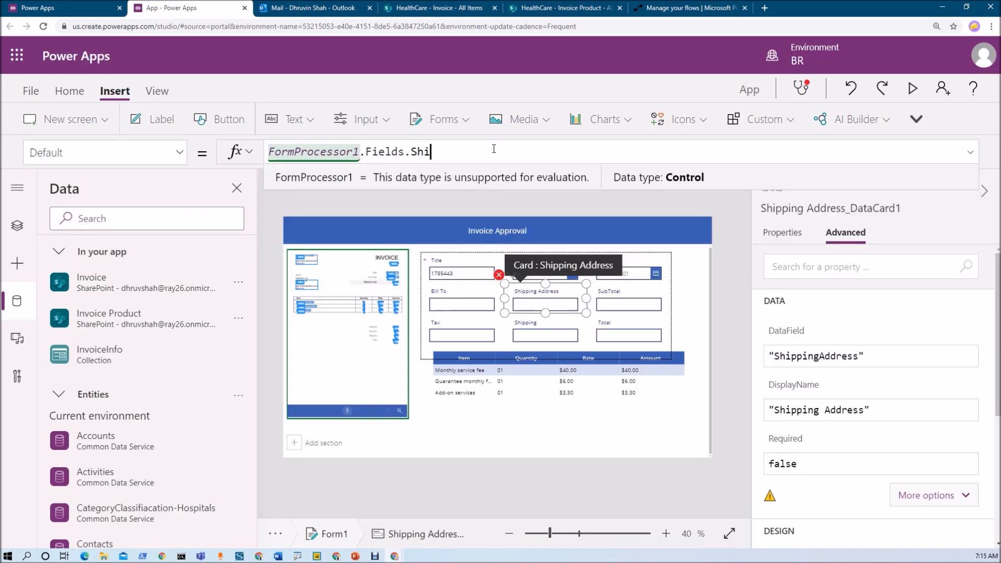
key("Down")
key("Down")
key("Tab")
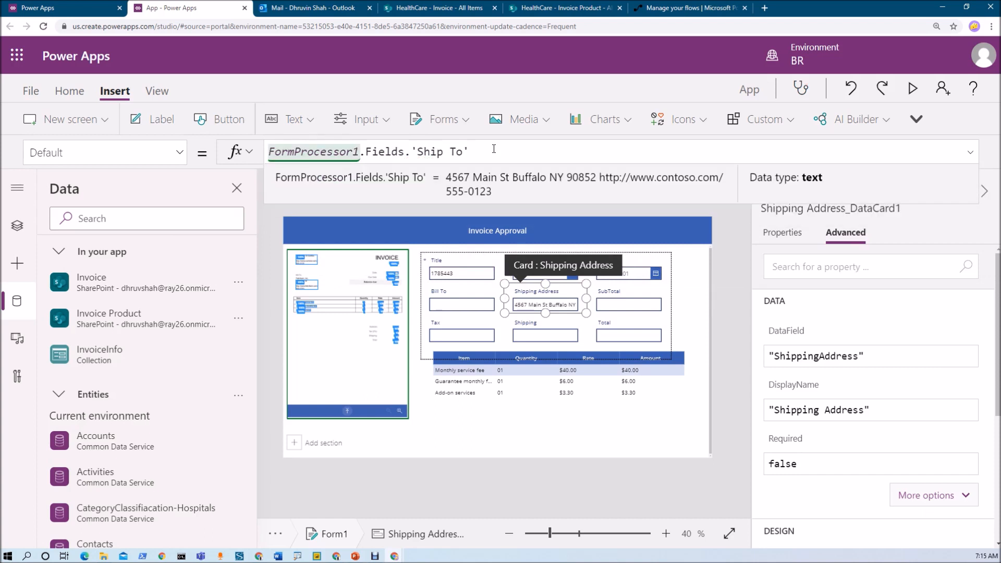
left_click(560, 297)
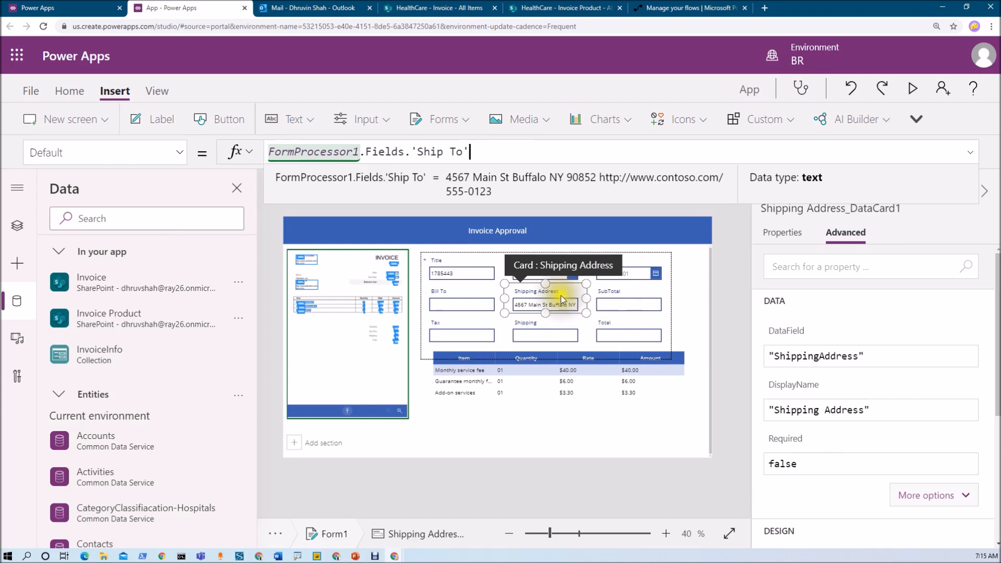
Switch to the other browser window containing the saved Invoice Approval app.
mouse_move(395, 556)
left_click(436, 517)
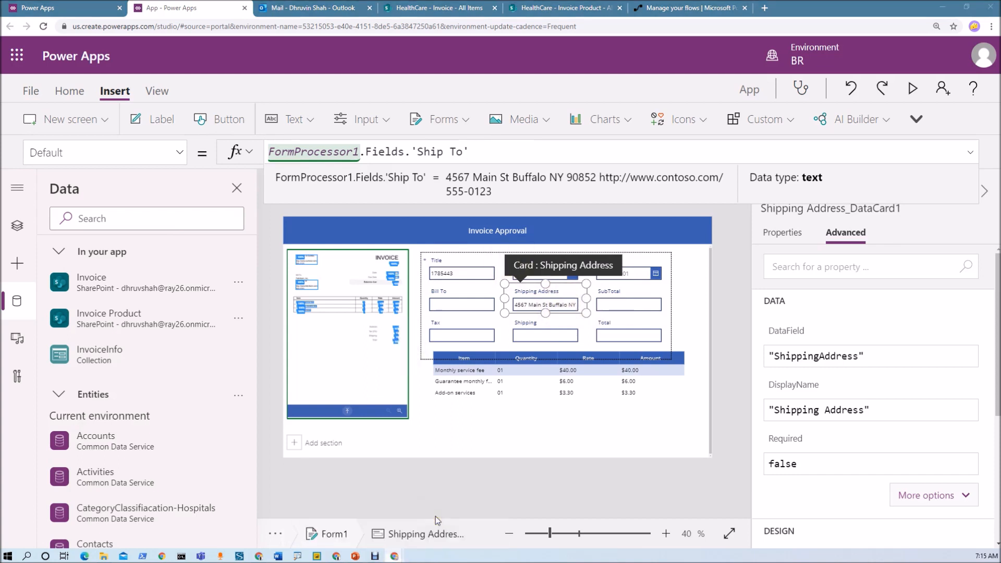
mouse_move(391, 553)
left_click(354, 521)
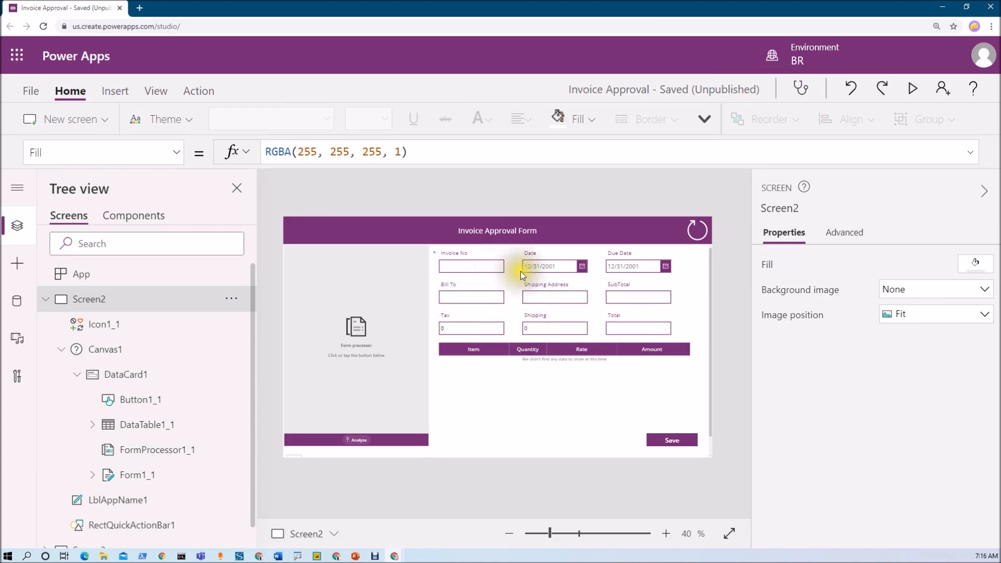
Preview the Invoice Approval Form, analyze the sample invoice with the form processor, and close the preview.
left_click(471, 270)
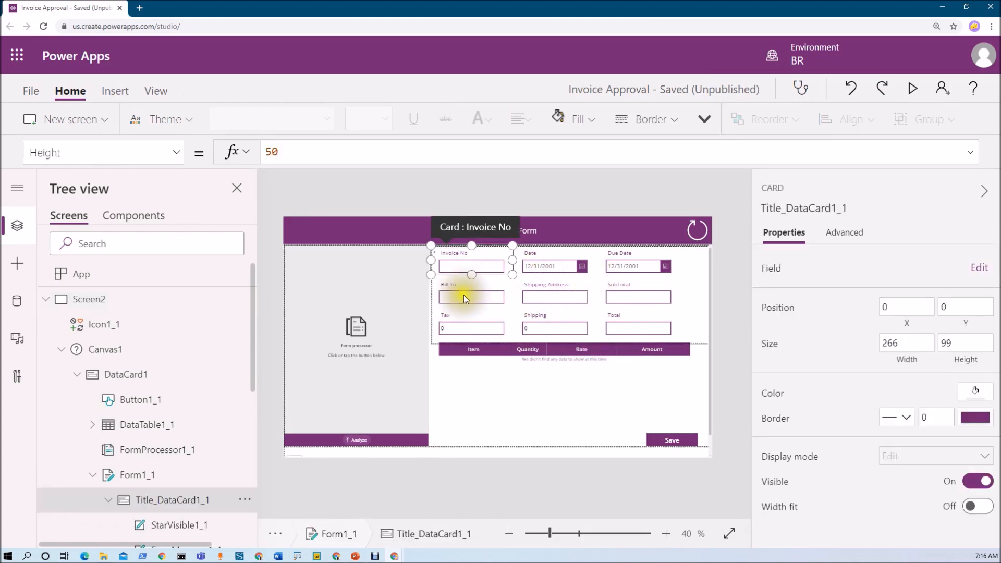
left_click(464, 295)
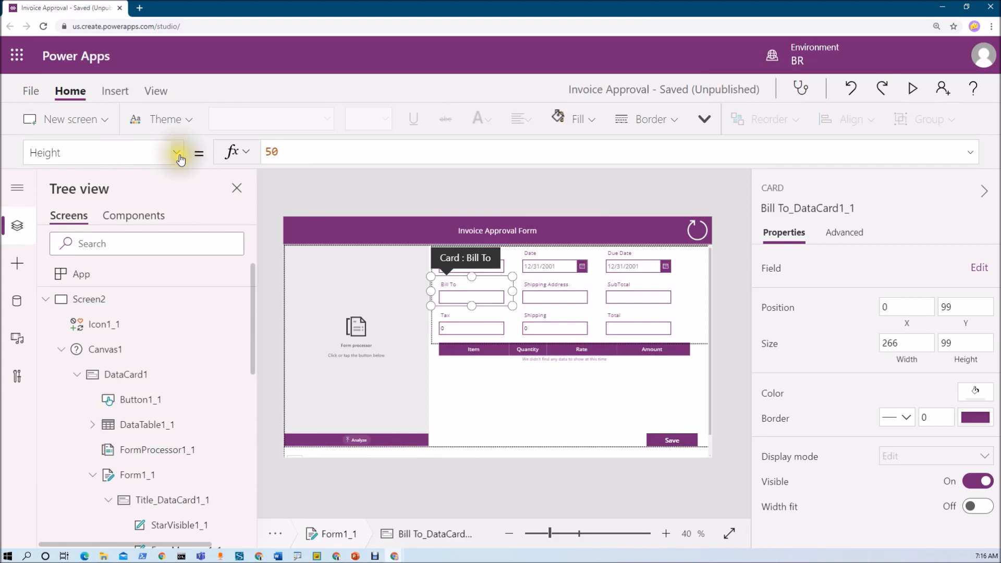
left_click(176, 152)
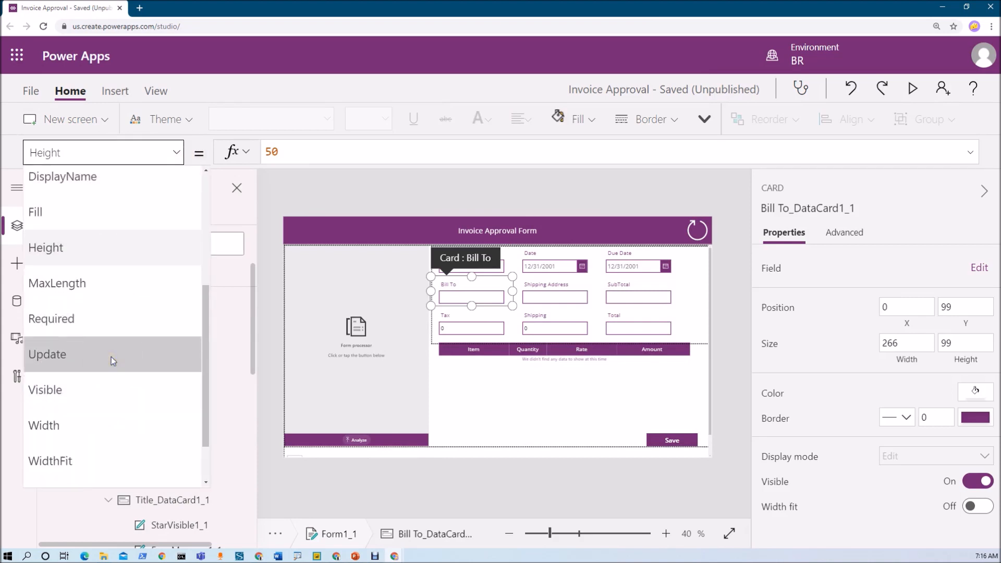
scroll(111, 356, "down", 2)
key("F5")
left_click(209, 265)
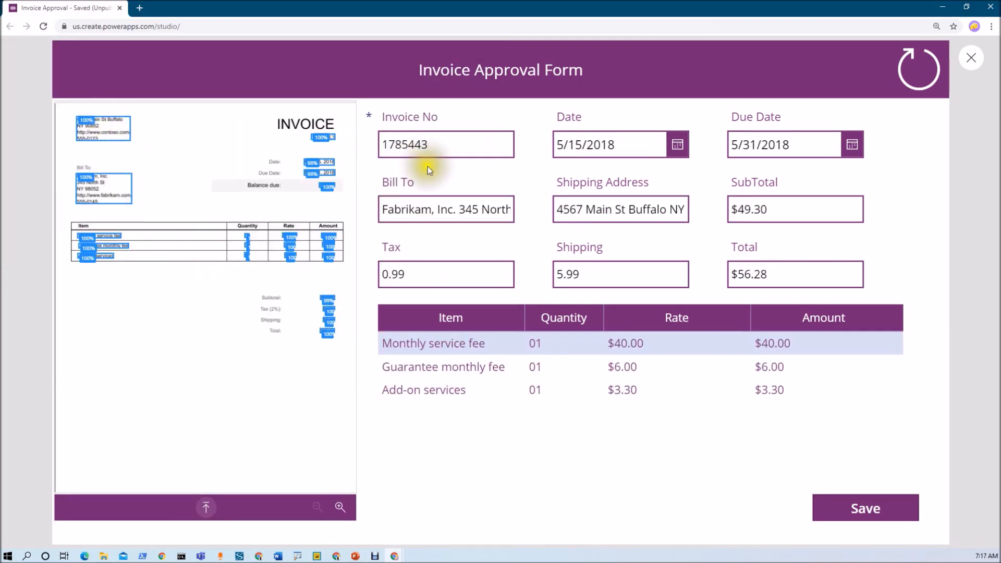
left_click(971, 58)
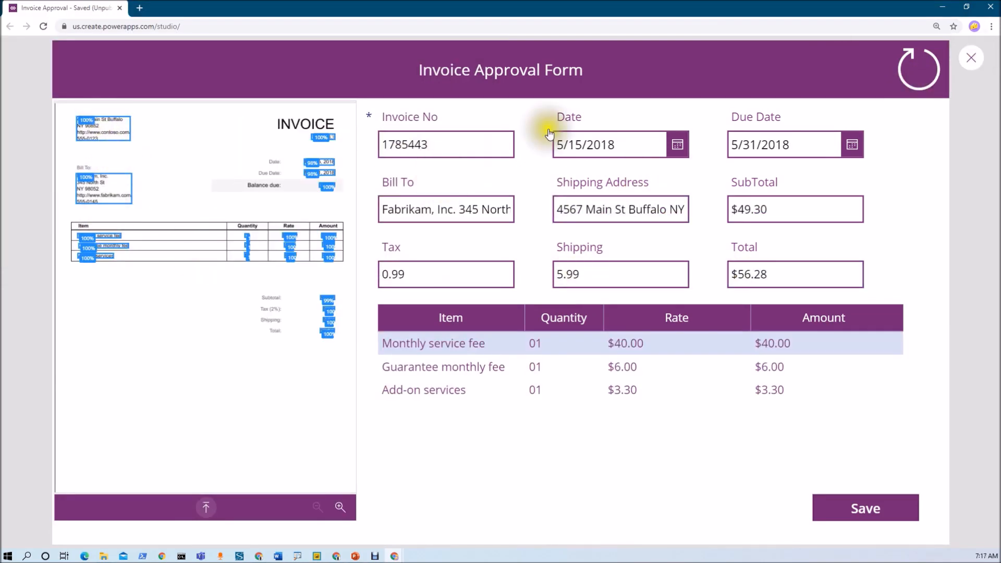
Select all the form's data cards, from Invoice No through Total, and bring up their Default property.
left_click(486, 267)
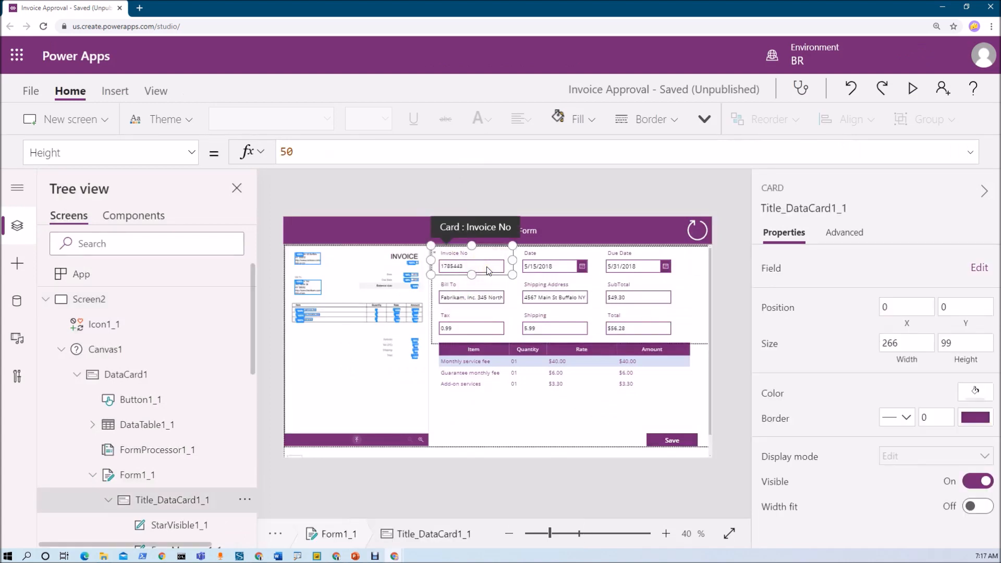
left_click(552, 255)
left_click(551, 255)
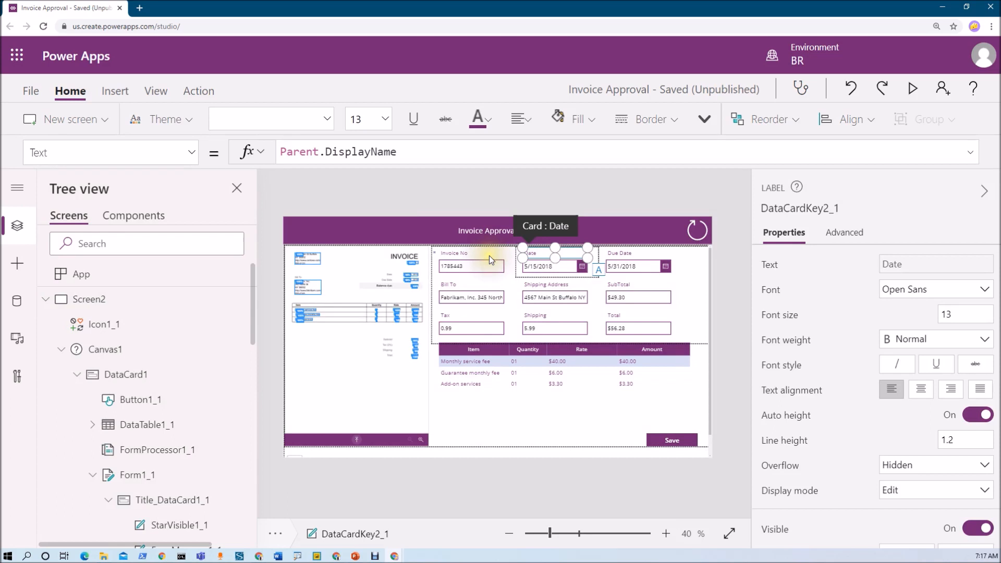
scroll(128, 482, "down", 4)
left_click(156, 416)
left_click(152, 288, "ctrl")
scroll(152, 406, "down", 5)
left_click(151, 280, "ctrl")
left_click(151, 305, "ctrl")
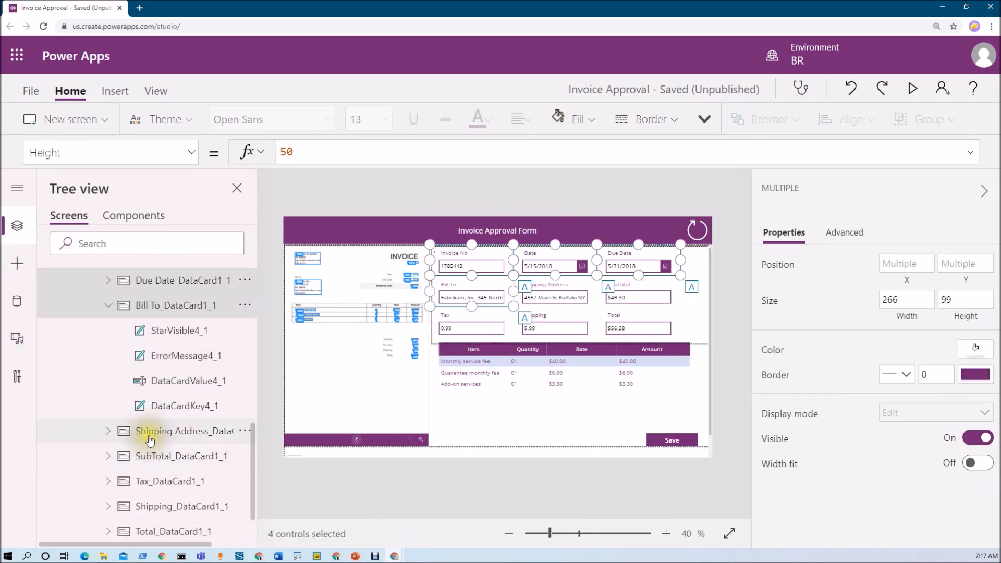
left_click(150, 431, "ctrl")
left_click(150, 455, "ctrl")
left_click(191, 153)
left_click(121, 207)
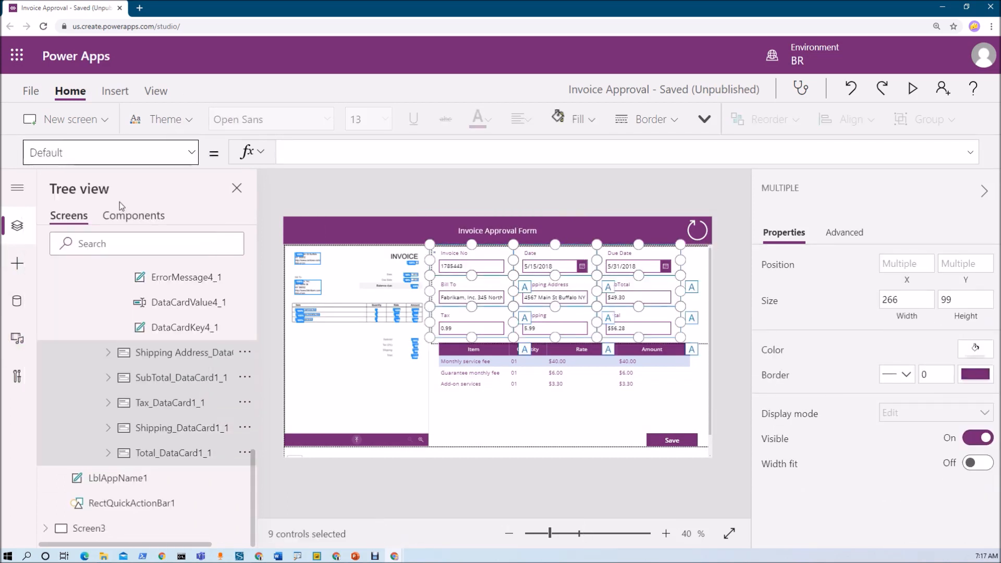
Examine the Default formula of each form card, from Invoice No through Total, one card at a time.
left_click(394, 191)
left_click(478, 255)
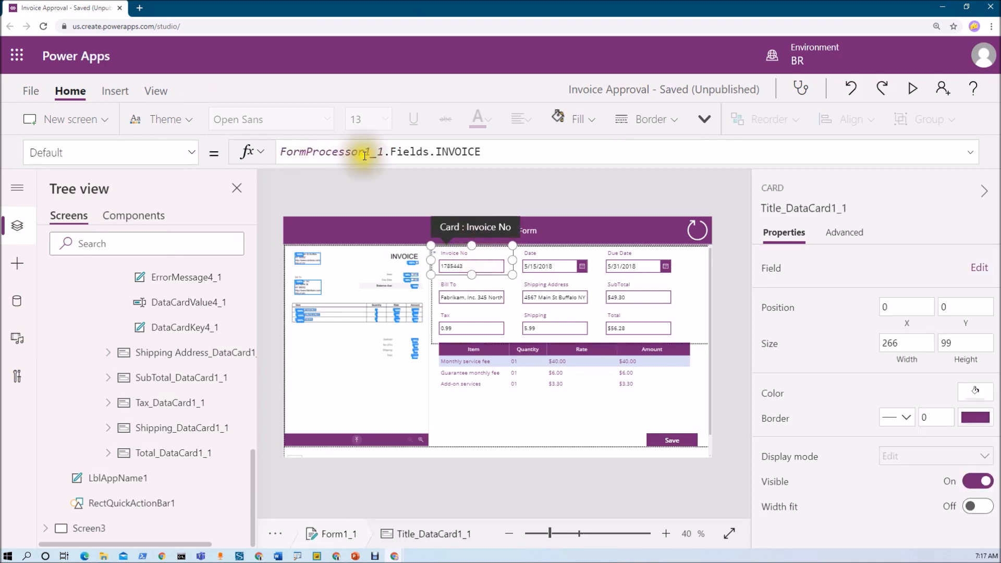
left_click(537, 256)
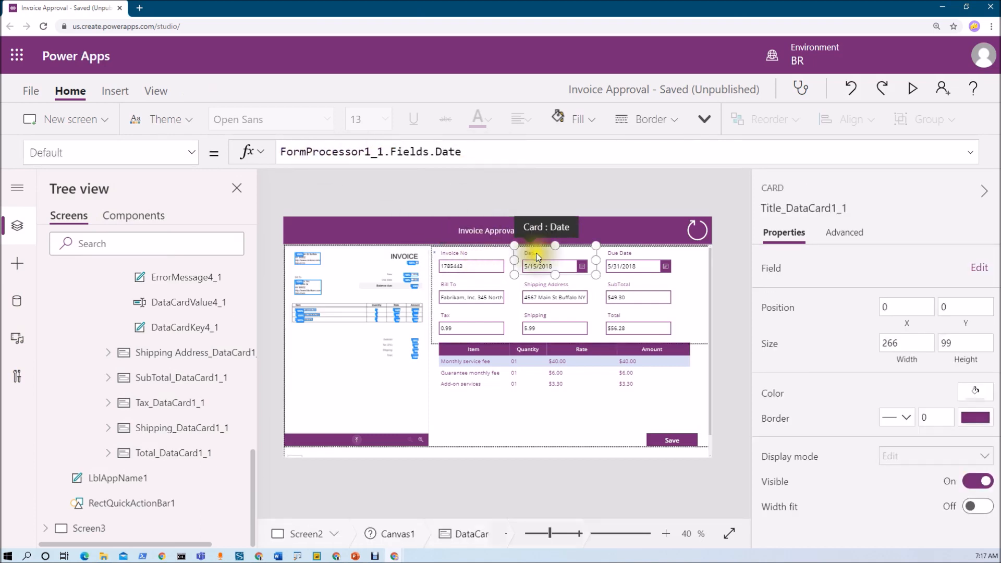
left_click(610, 259)
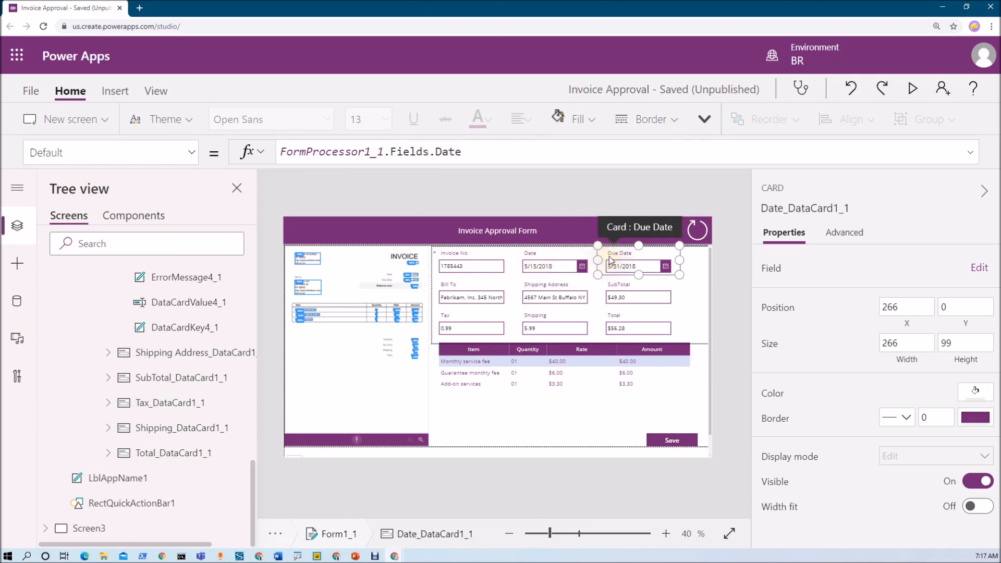
left_click(465, 286)
left_click(555, 286)
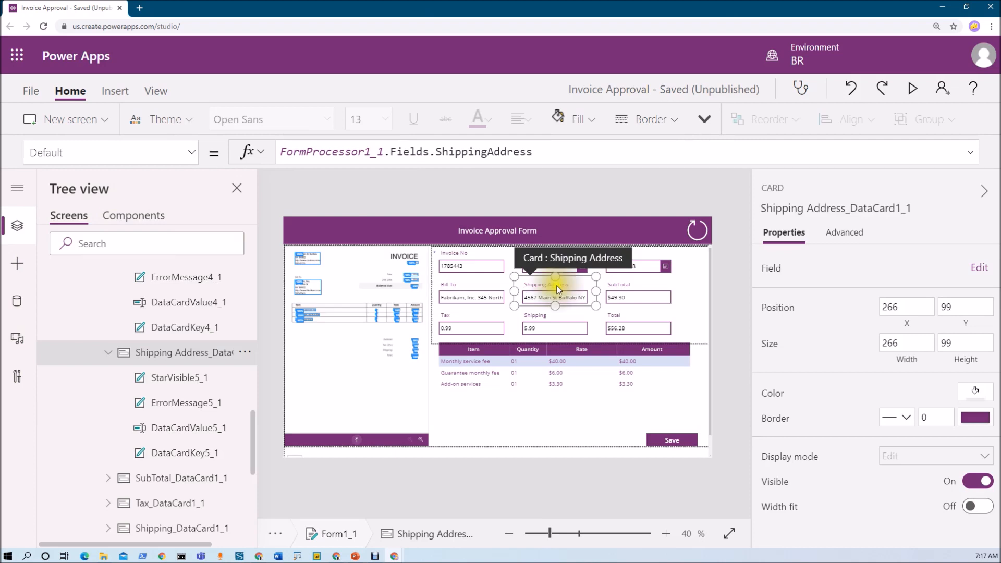
left_click(637, 285)
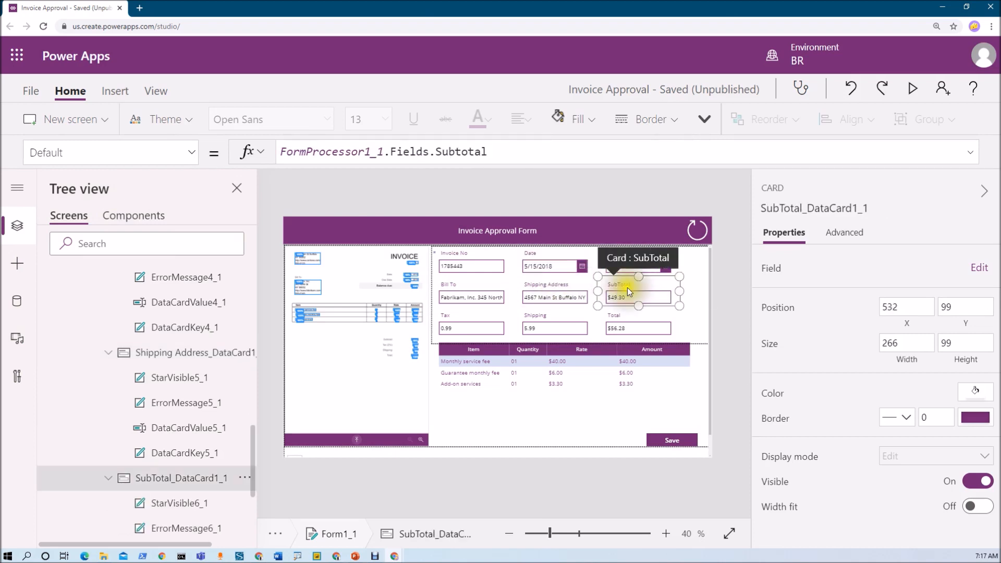
left_click(465, 319)
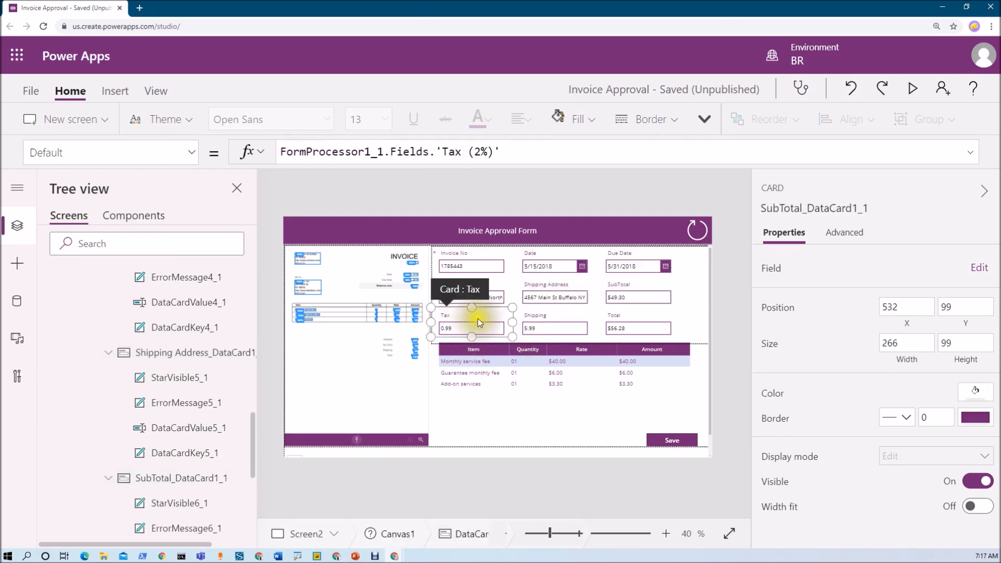
left_click(537, 322)
left_click(615, 319)
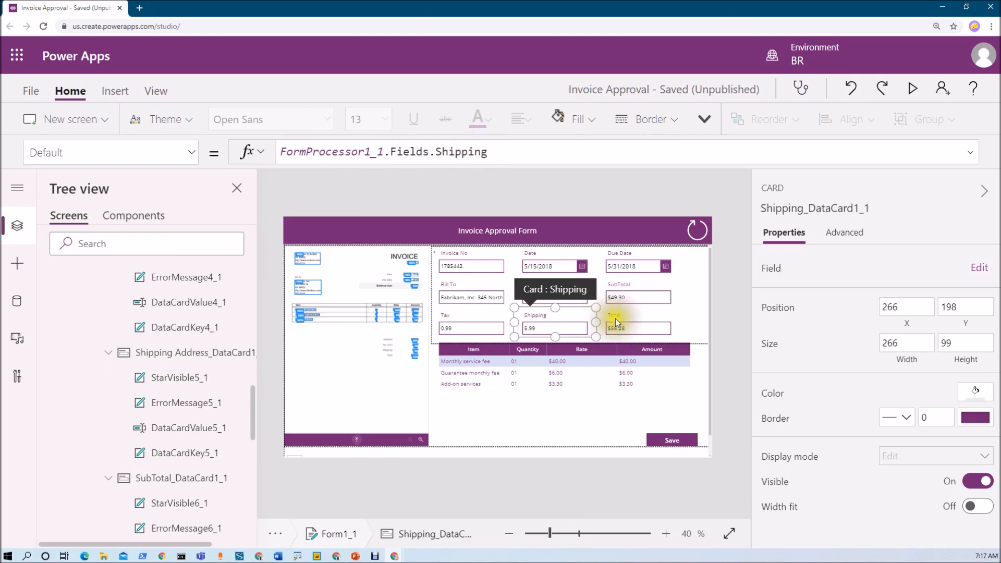
left_click_drag(479, 151, 276, 151)
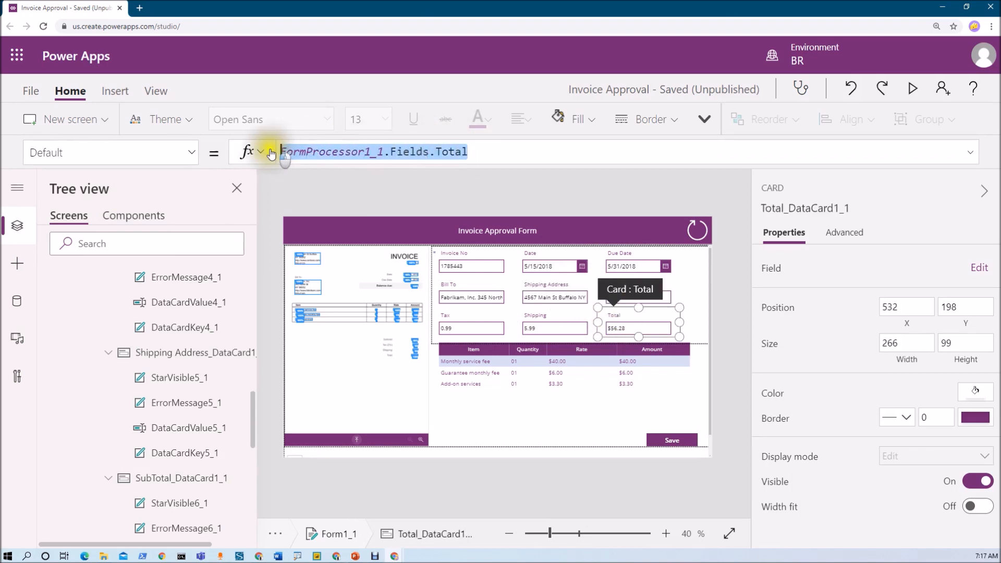
left_click(739, 314)
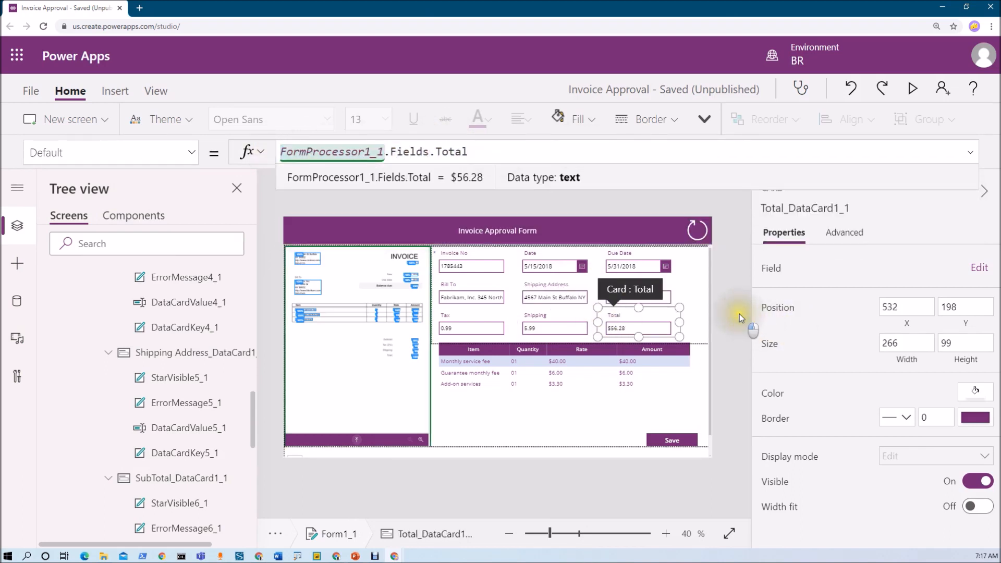
left_click(736, 272)
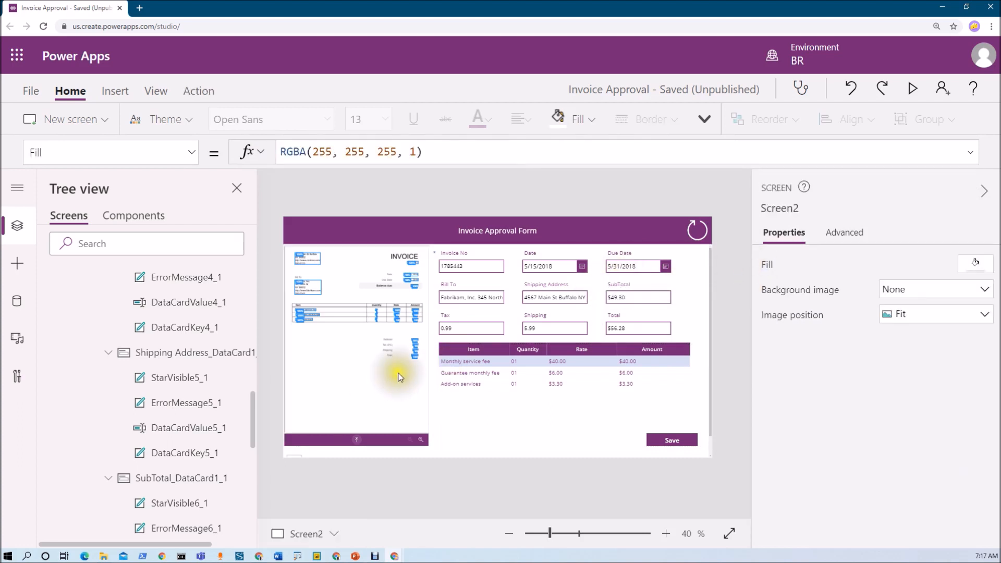
Examine the Save button's OnSelect formula.
left_click(680, 440)
left_click(680, 440)
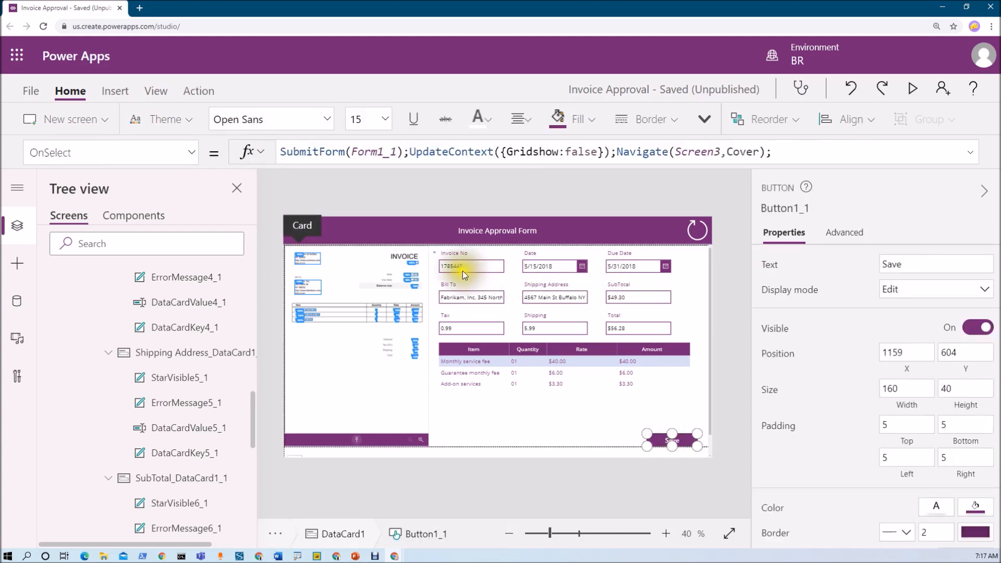
left_click(280, 156)
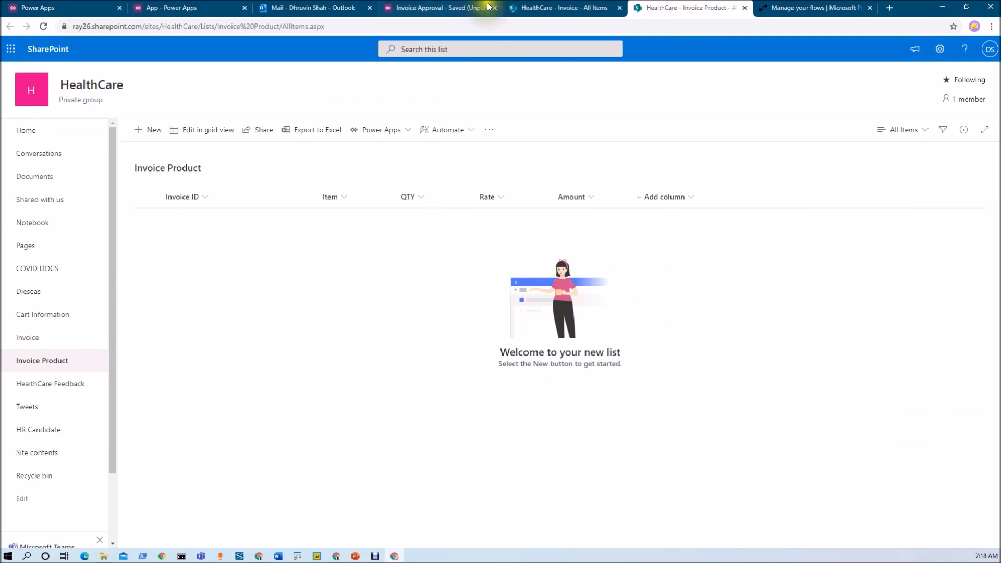
Return from the SharePoint list to the Invoice Approval app and bring up Form1_1's OnSuccess formula.
left_click(396, 7)
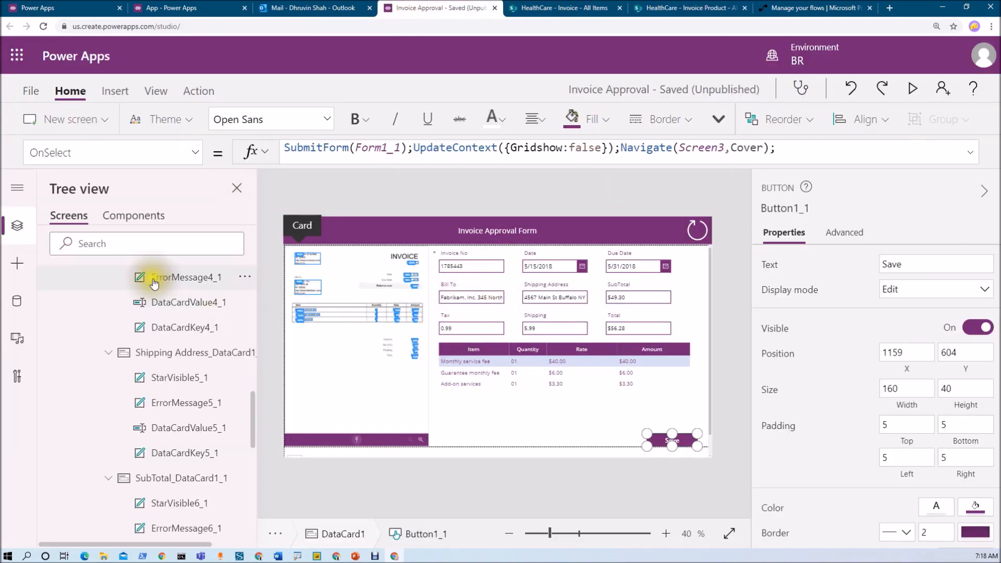
left_click(490, 184)
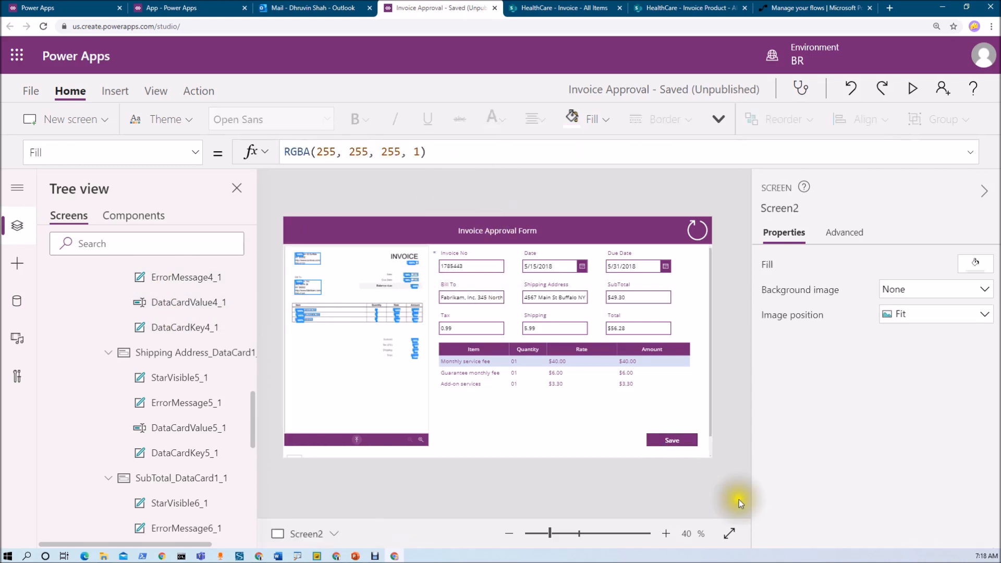
left_click_drag(550, 541, 554, 539)
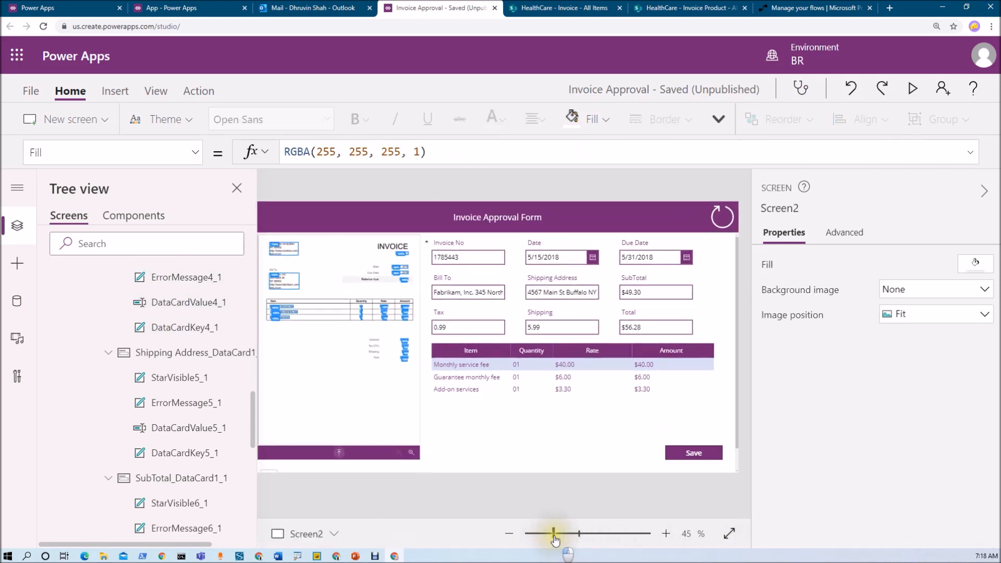
scroll(157, 348, "up", 4)
scroll(157, 348, "up", 8)
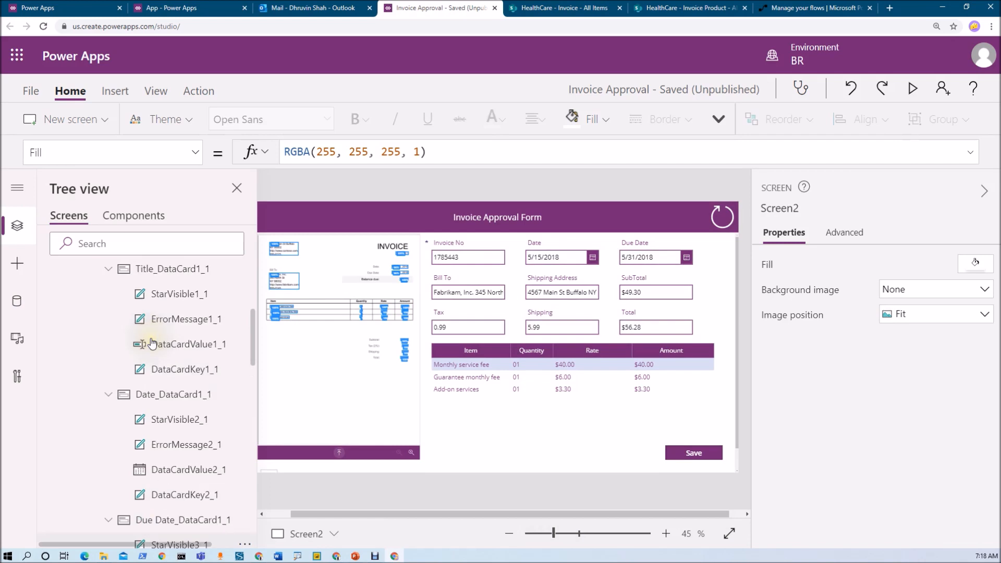
left_click(151, 475)
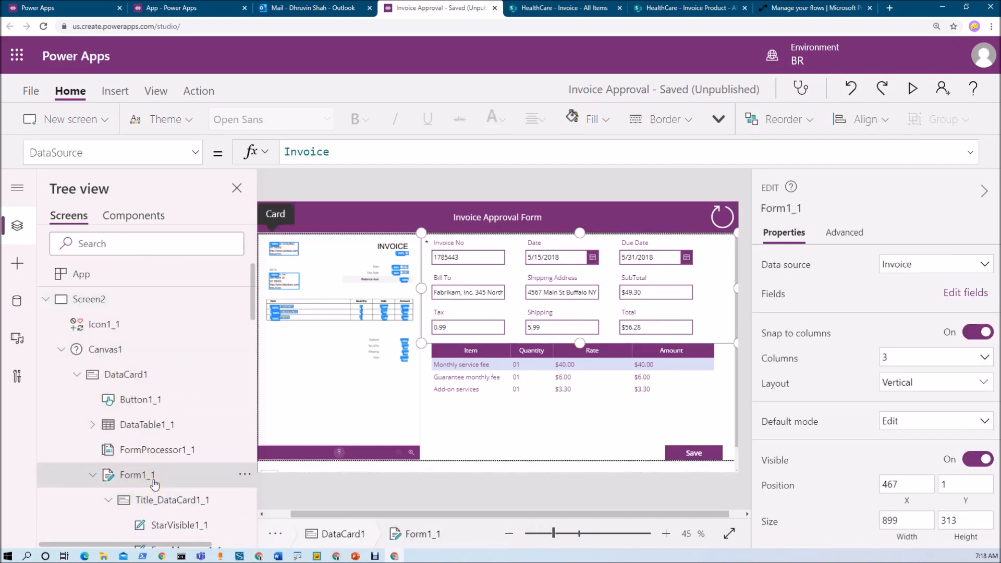
left_click(196, 152)
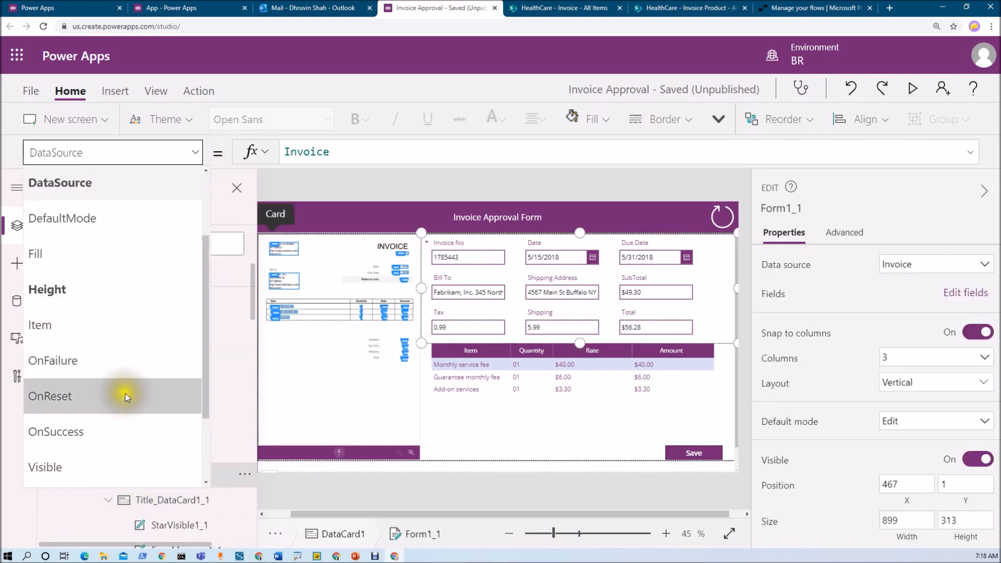
left_click(125, 431)
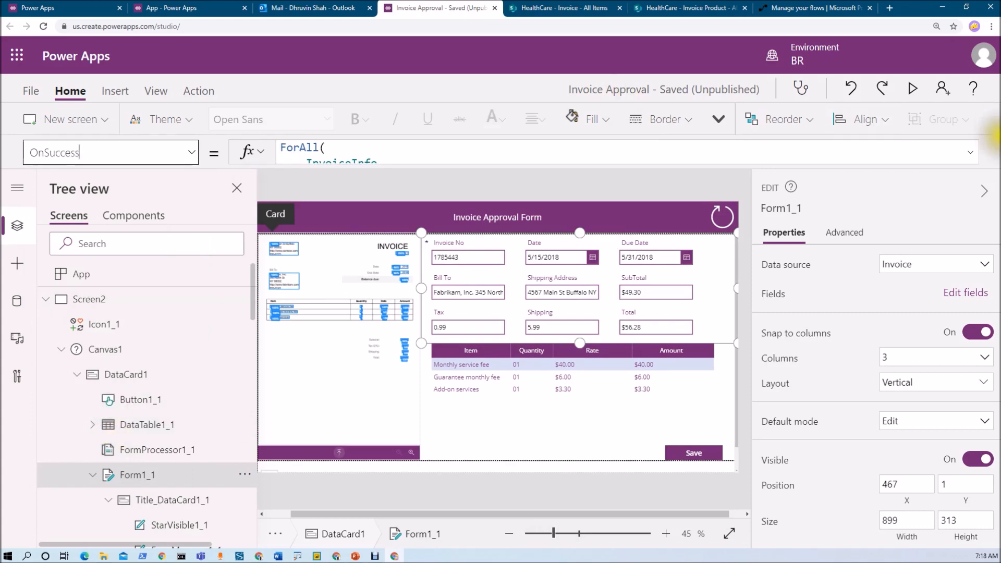
Expand Form1_1's OnSuccess formula and examine how ForAll patches the InvoiceInfo records into Invoice Product.
left_click(523, 393)
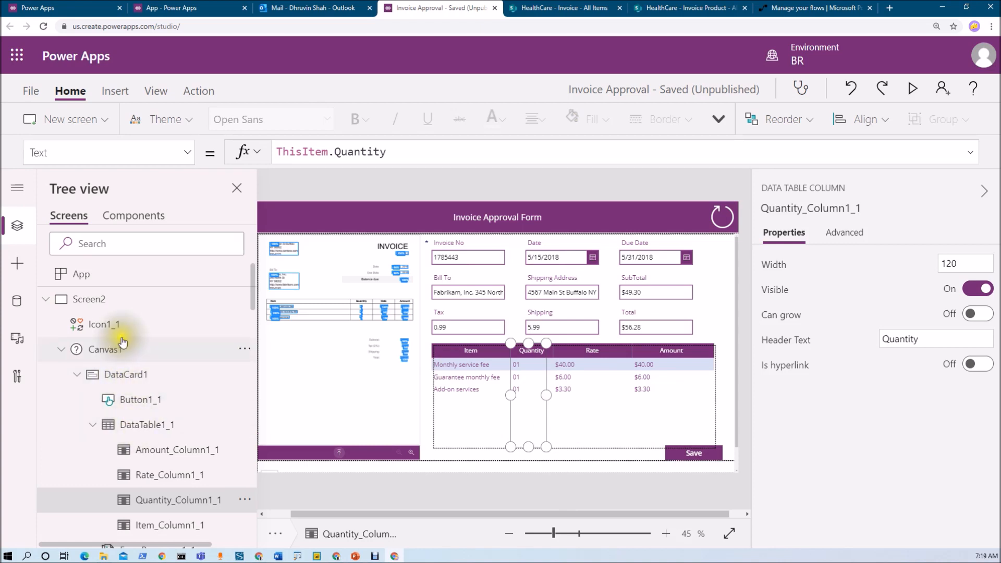
scroll(145, 425, "down", 1)
scroll(145, 424, "down", 4)
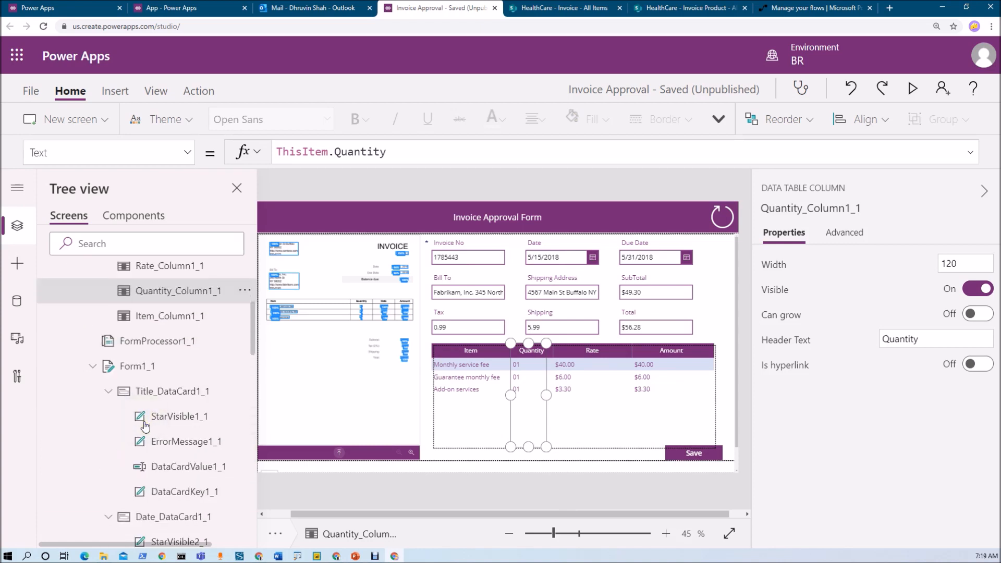
left_click(151, 366)
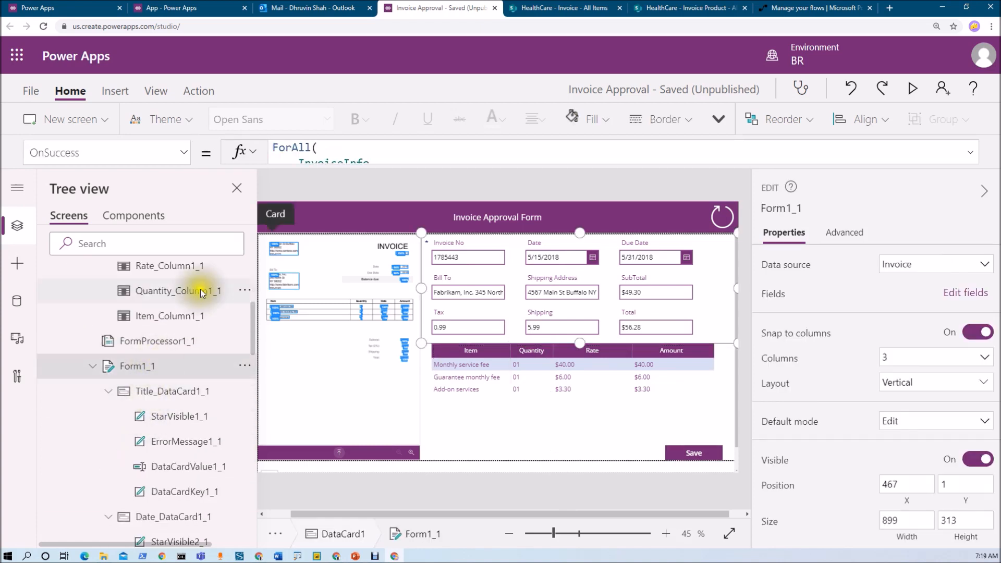
left_click(970, 152)
left_click_drag(606, 286, 603, 458)
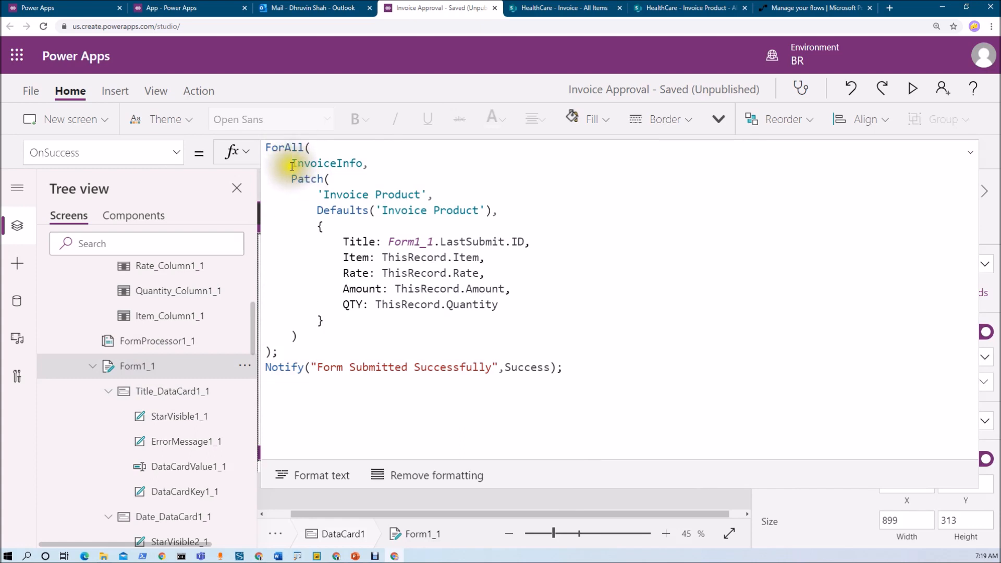
left_click_drag(292, 163, 364, 164)
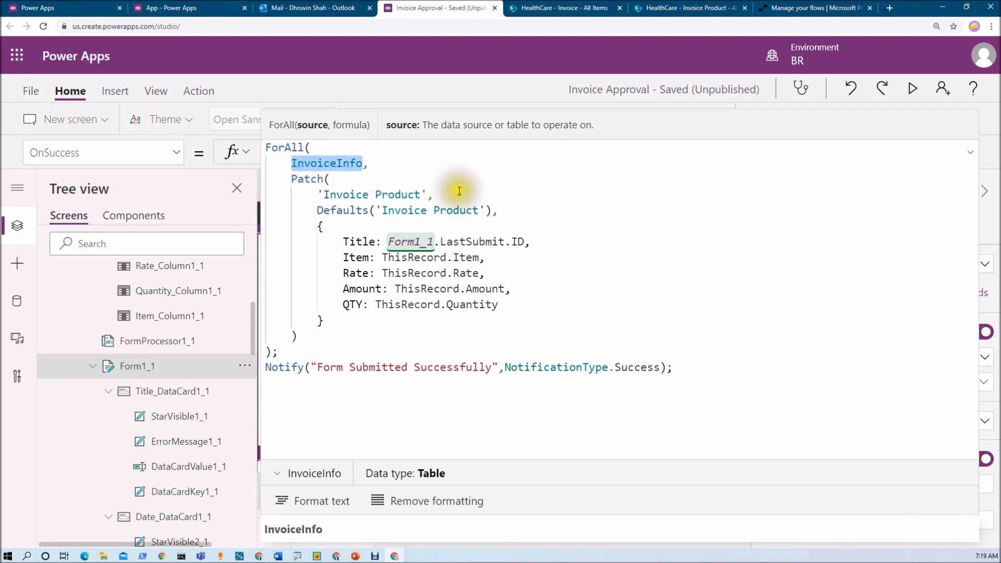
Examine the 'Invoice Product' and Defaults arguments of Patch in Form1_1's OnSuccess formula against the Invoice Product list in SharePoint.
left_click(697, 11)
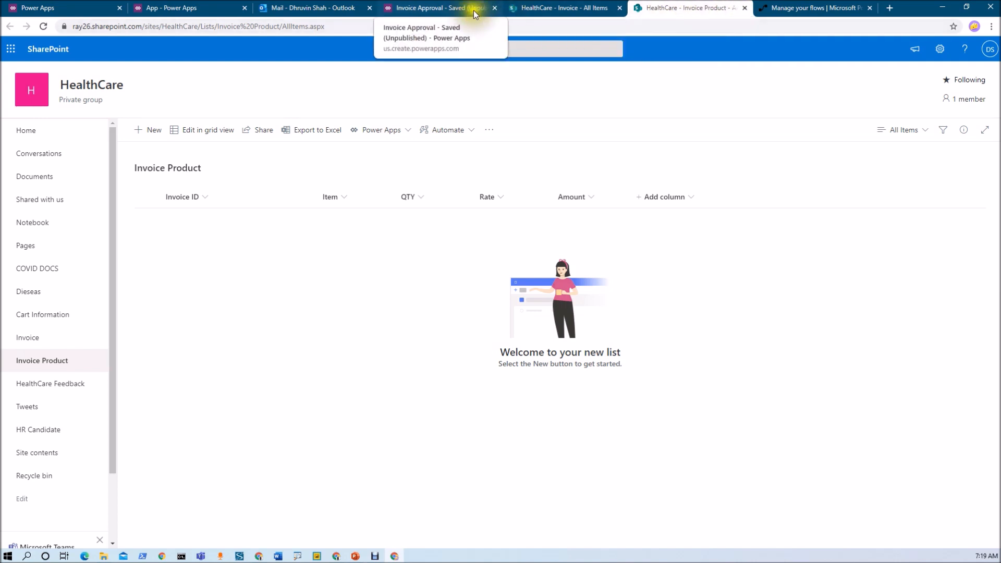
left_click(449, 8)
left_click_drag(313, 192, 433, 194)
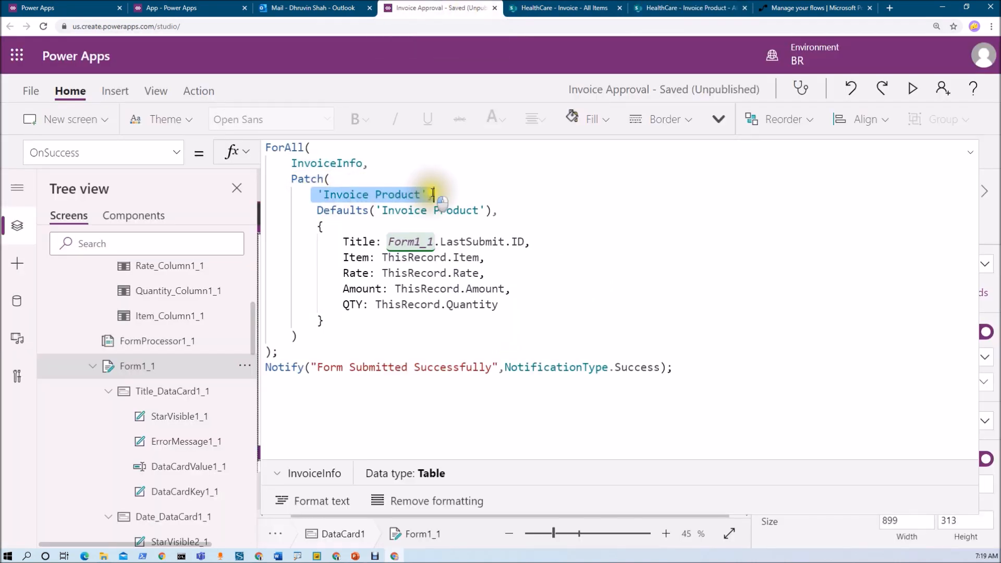
left_click(306, 210)
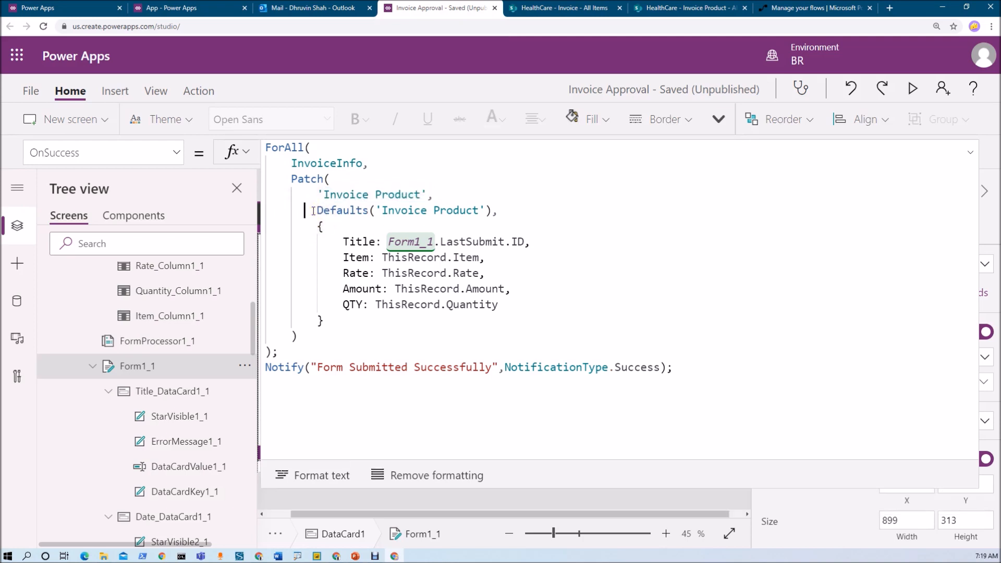
left_click_drag(312, 211, 490, 211)
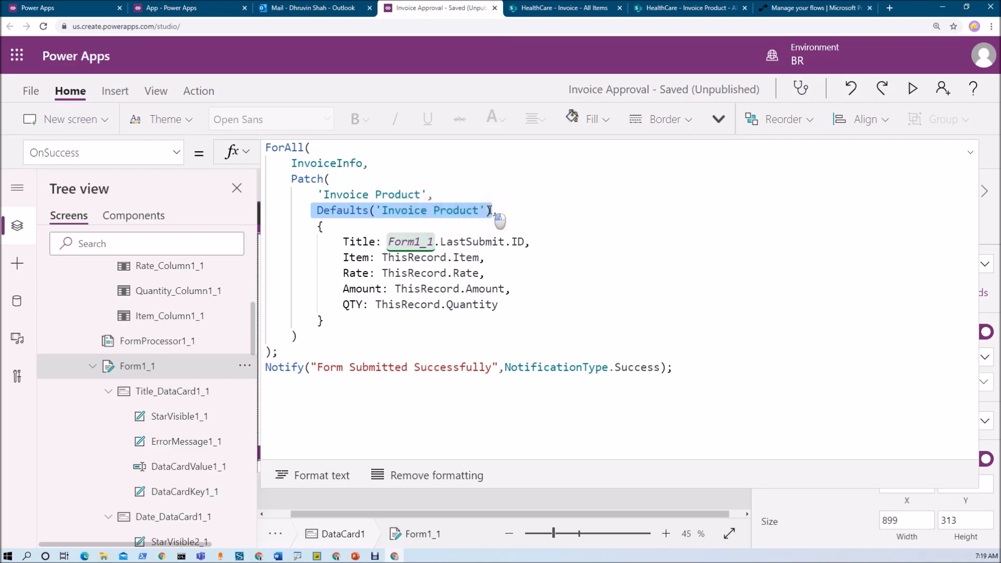
left_click(336, 164)
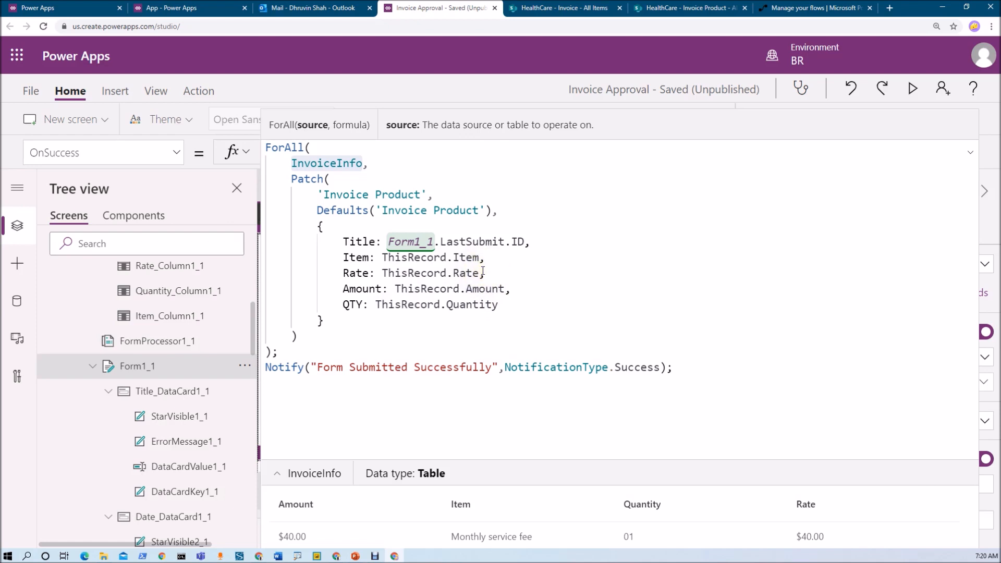
Compare the Title, Item, Rate, Amount and QTY fields patched by the formula with the columns of the Invoice Product and Invoice lists.
left_click(680, 8)
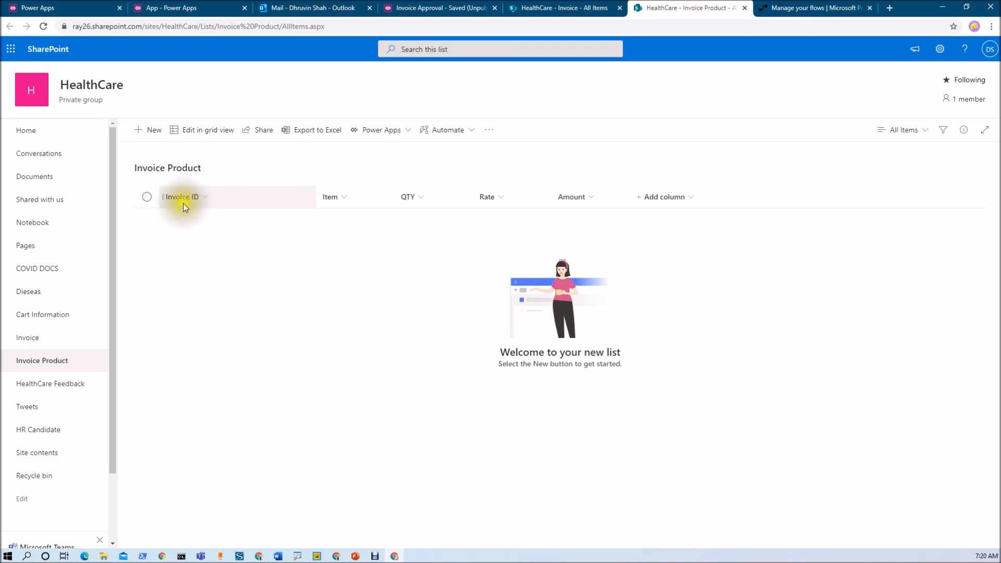
left_click(449, 8)
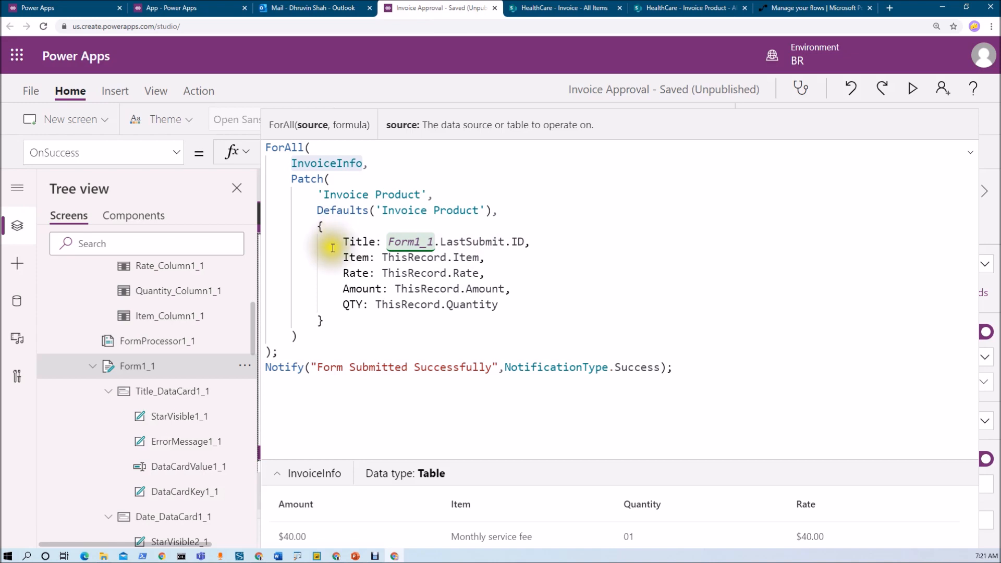
left_click(562, 5)
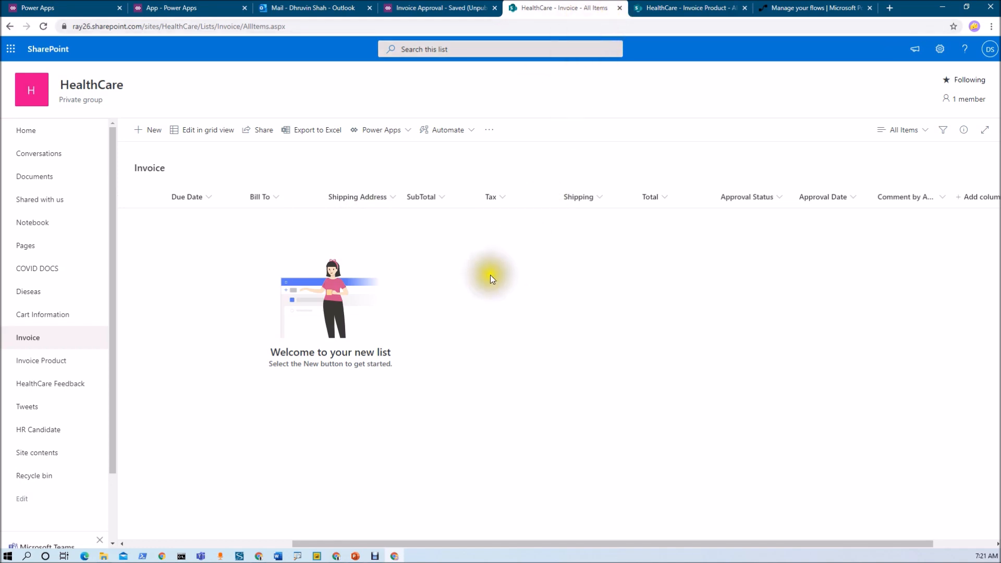
left_click(443, 8)
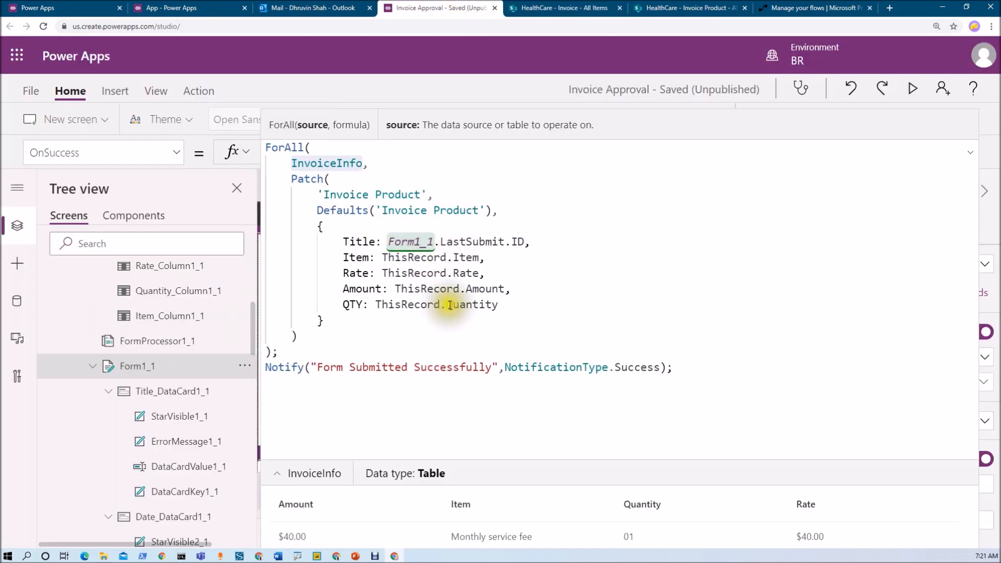
left_click(652, 9)
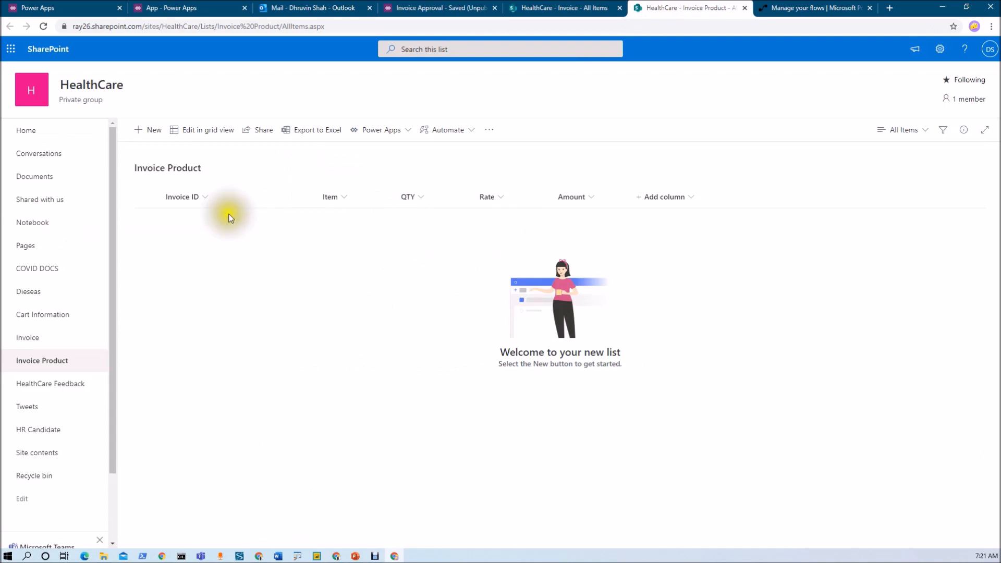
left_click(453, 10)
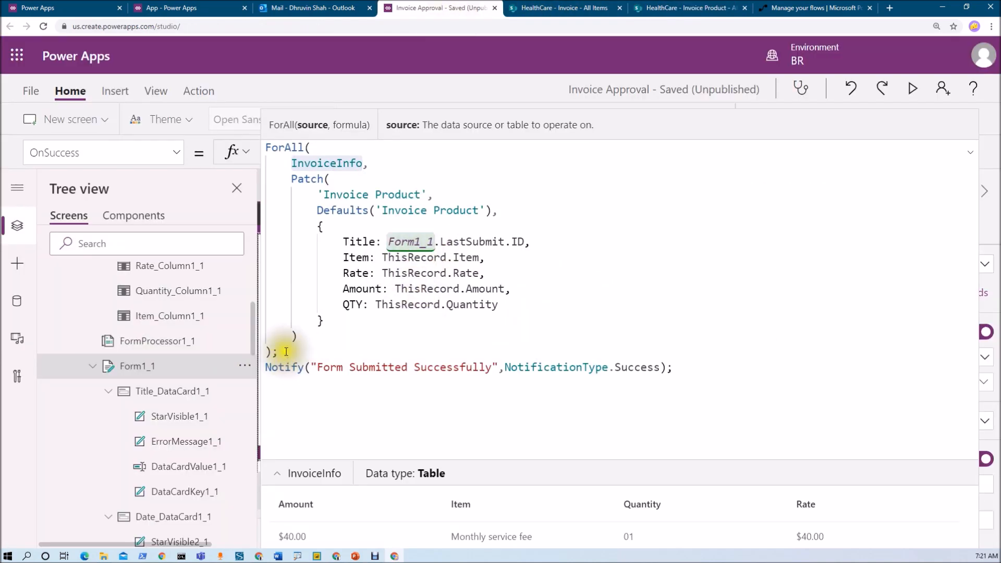
Collapse Form1_1's OnSuccess formula and examine the OnSelect formula of the form's reload icon.
left_click(271, 375)
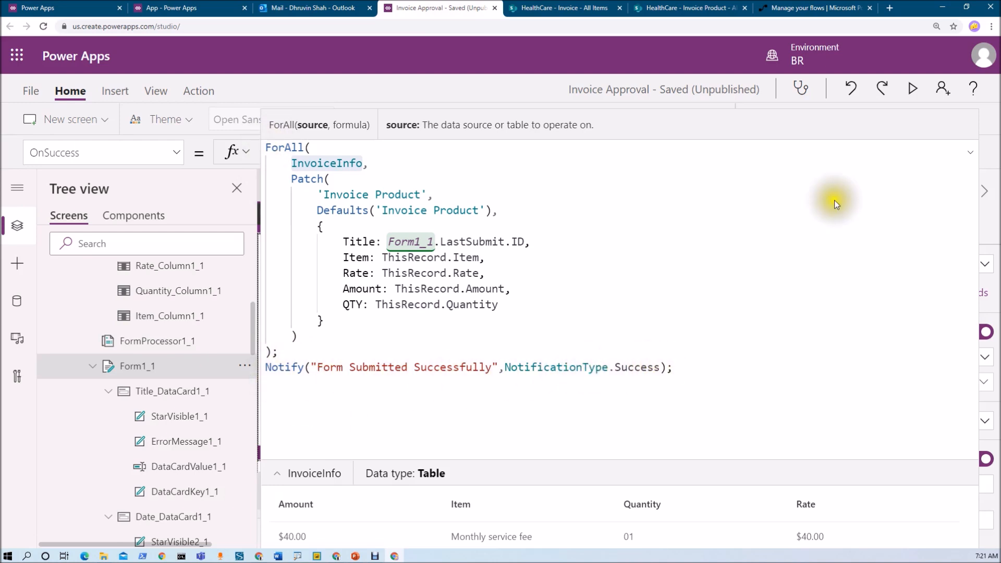
left_click(968, 152)
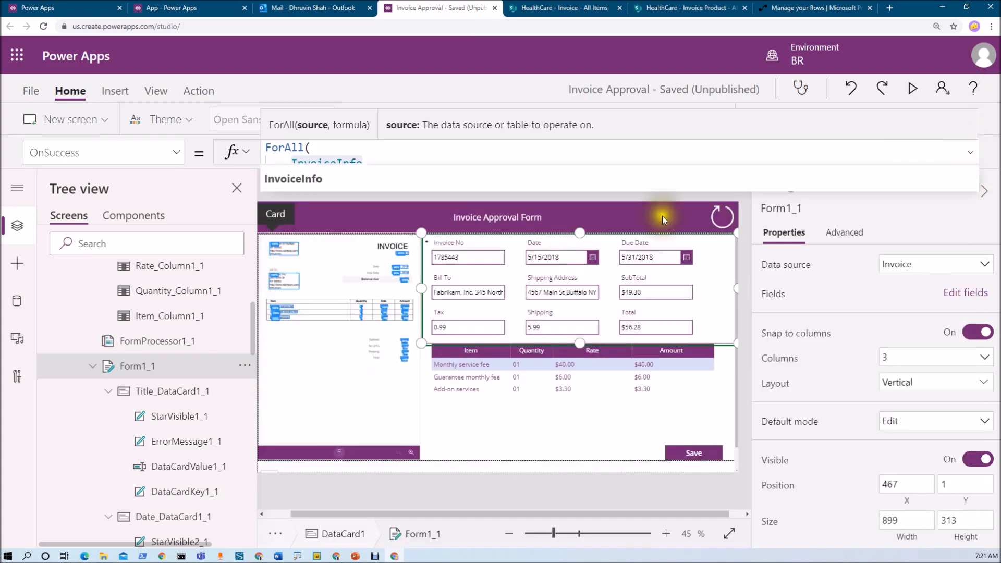
left_click(717, 218)
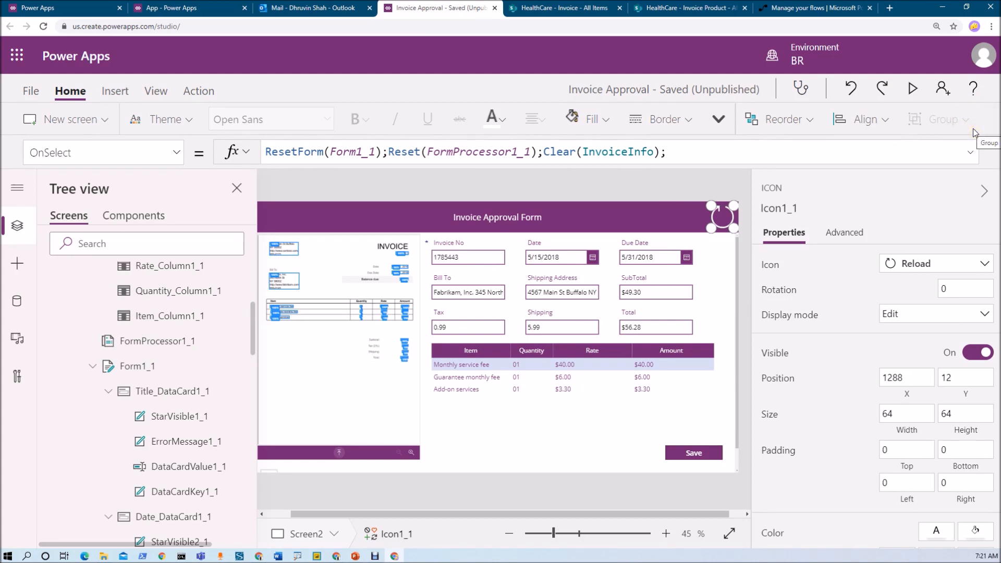
Preview the Invoice Approval app and save the analyzed invoice.
left_click(907, 86)
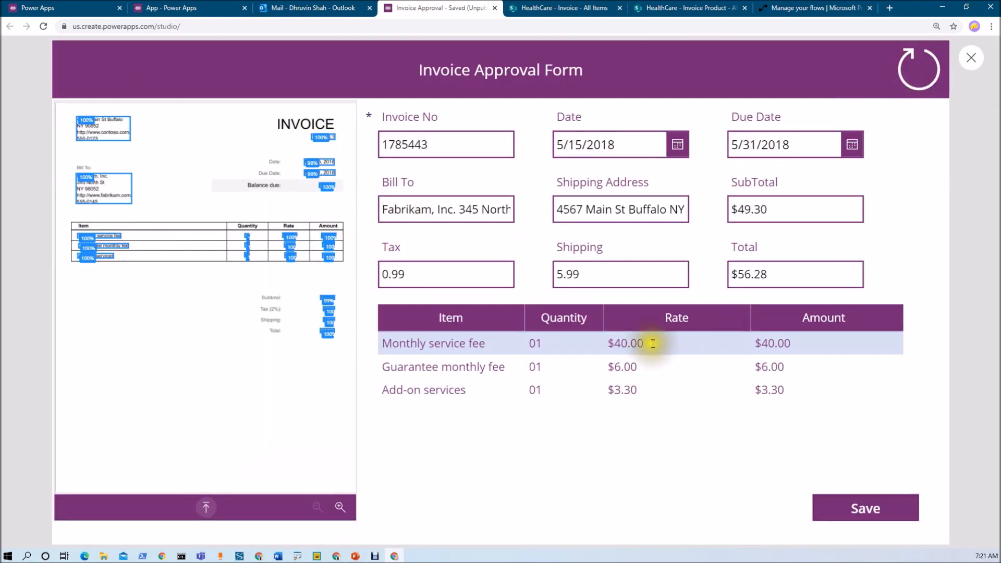
left_click(856, 515)
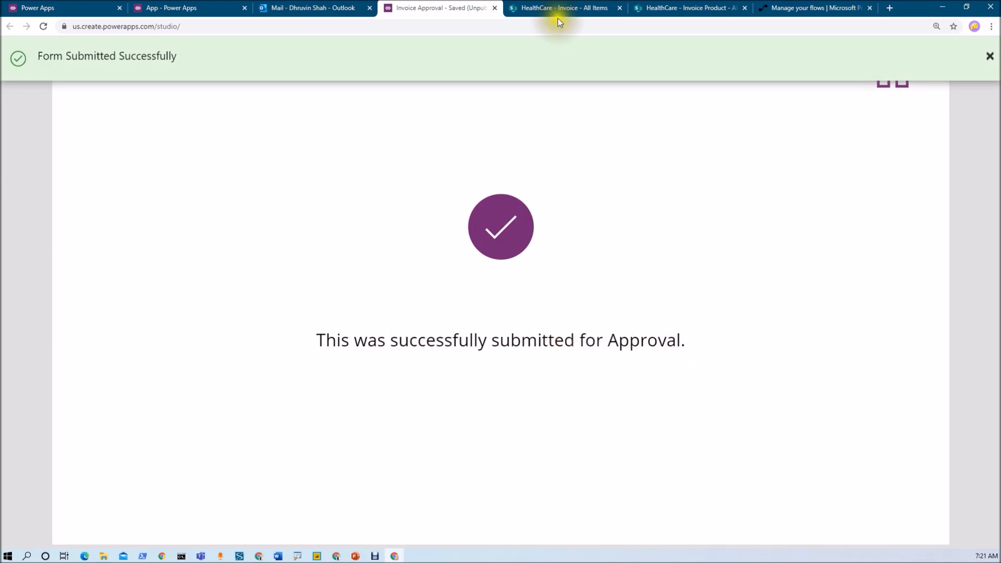
Check the submitted invoice record in the SharePoint Invoice list and its line items in the Invoice Product list.
left_click(555, 5)
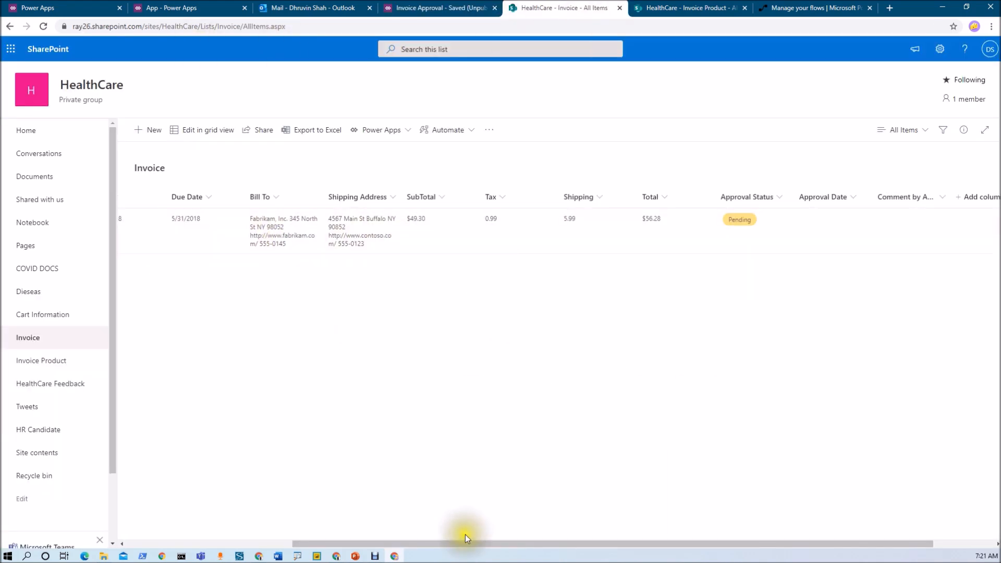
left_click_drag(465, 542, 513, 537)
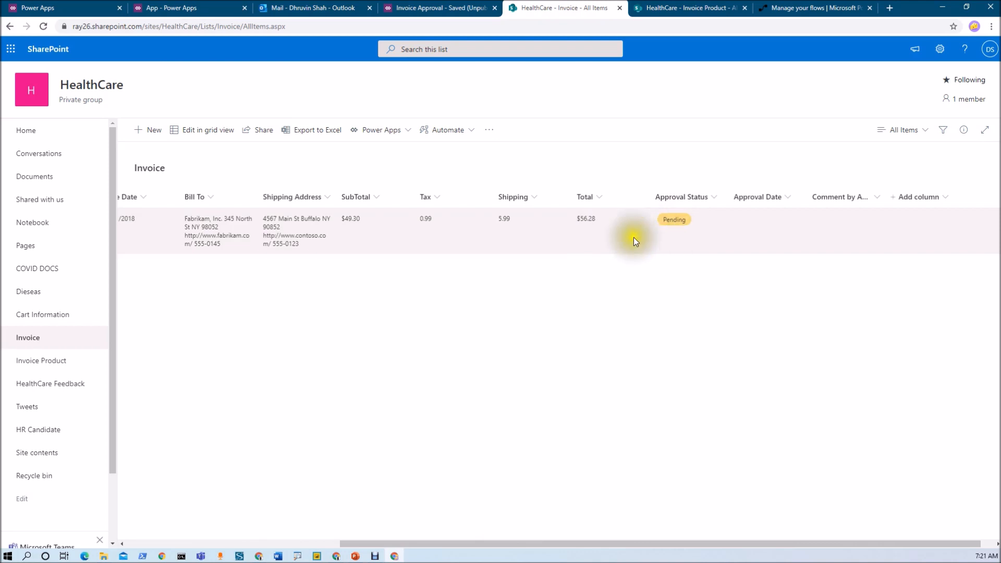
left_click(655, 11)
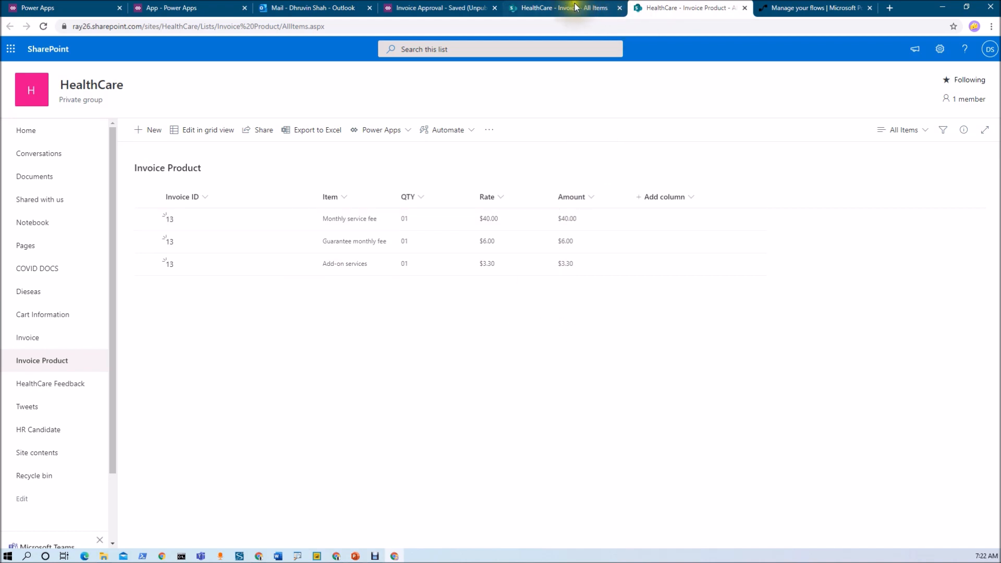
left_click(537, 8)
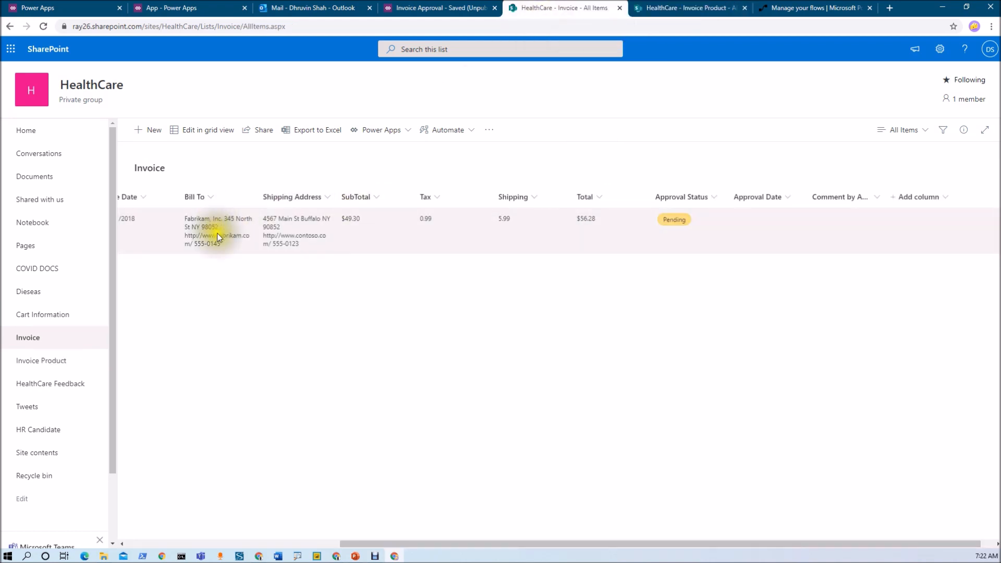
left_click_drag(554, 543, 324, 543)
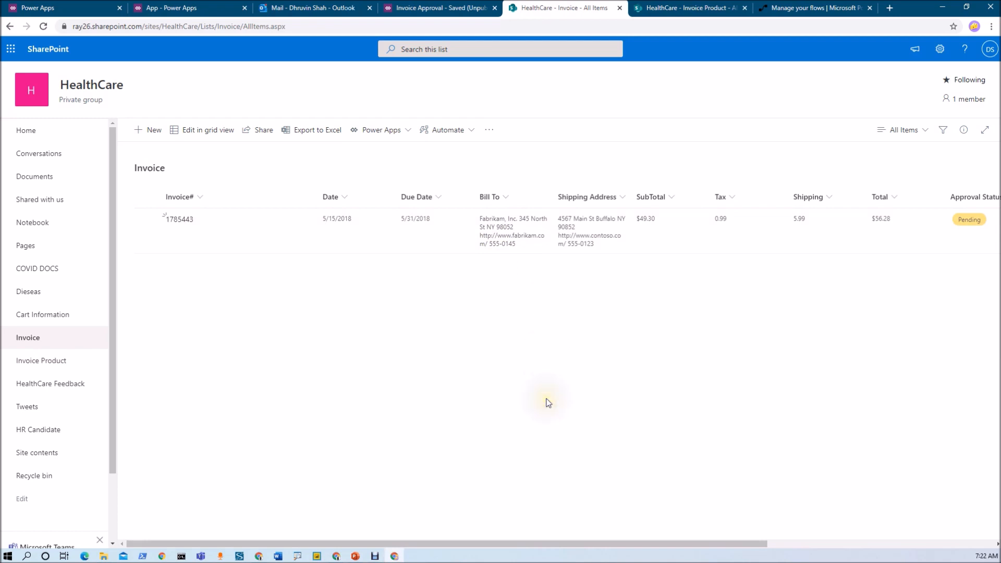
Switch to Power Automate, open Invoice Approval Flow for editing and show the settings of its "When a new item is created" trigger.
left_click(787, 8)
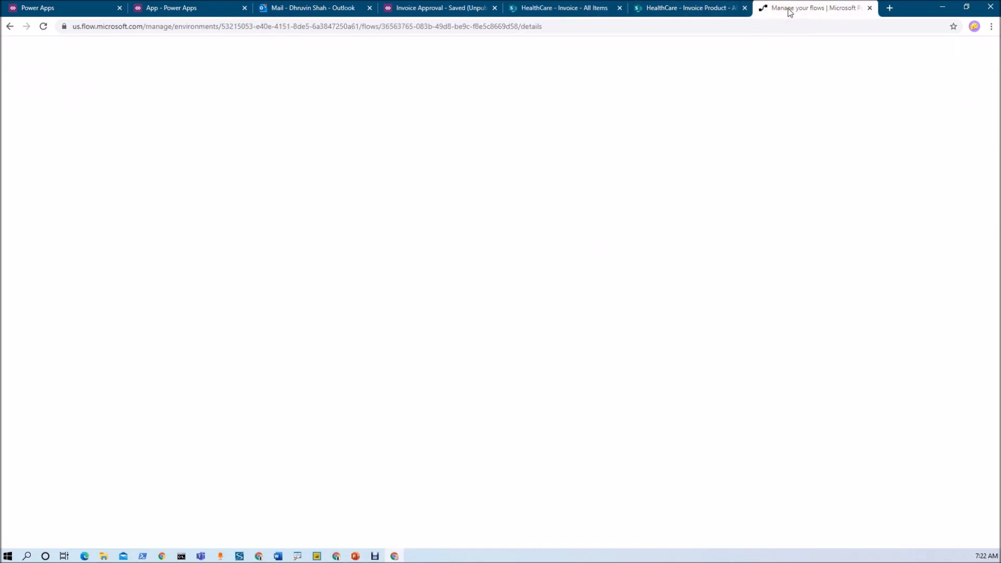
left_click(129, 73)
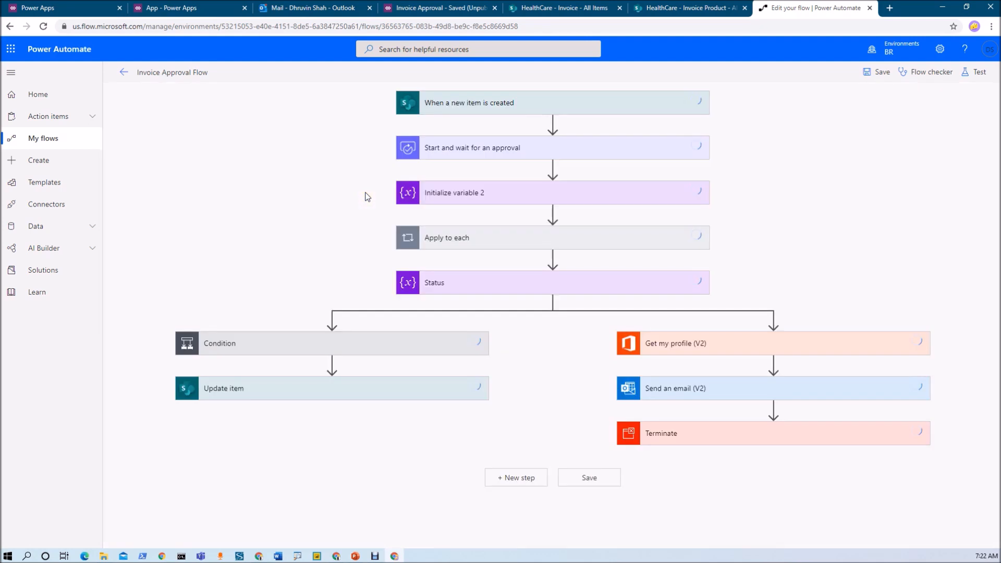
left_click(510, 111)
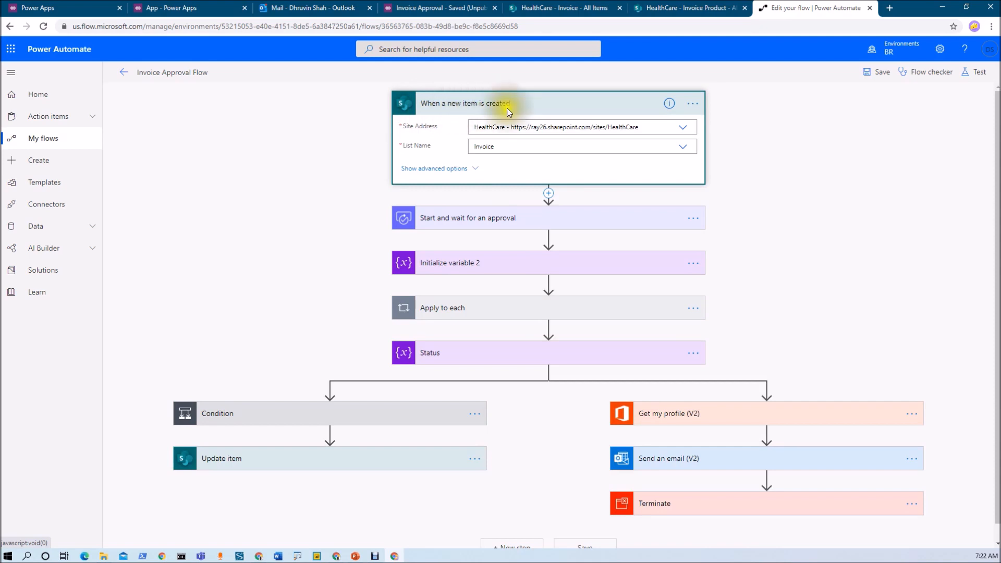
Search for "start and wait" and insert a Start and wait for an approval action directly after the trigger.
left_click(551, 196)
left_click(545, 200)
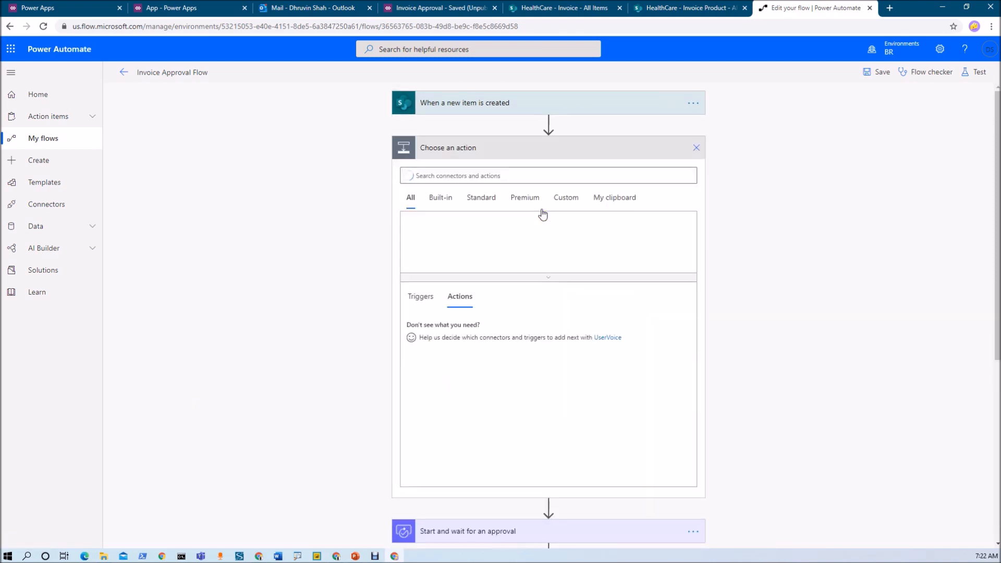
left_click(506, 176)
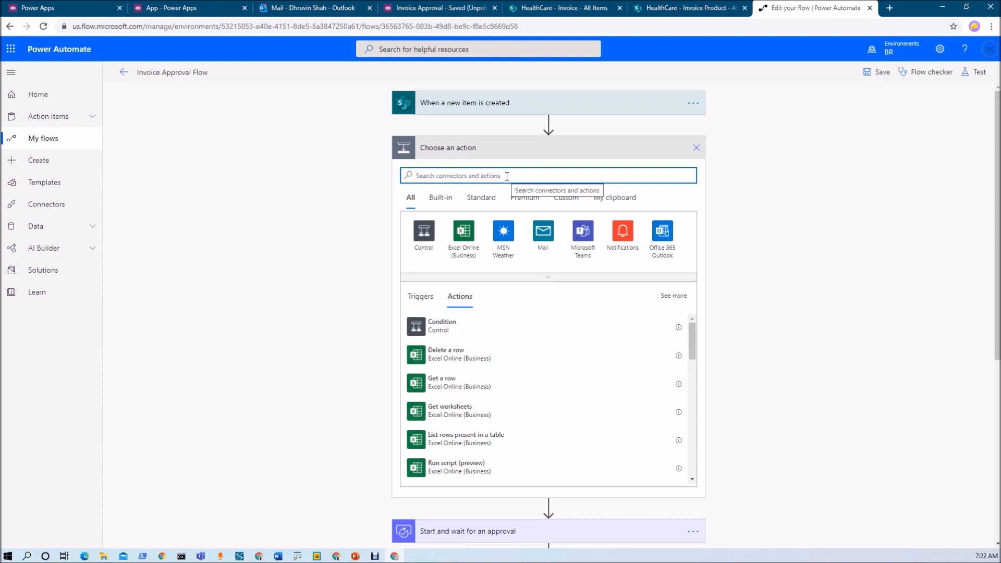
type("start")
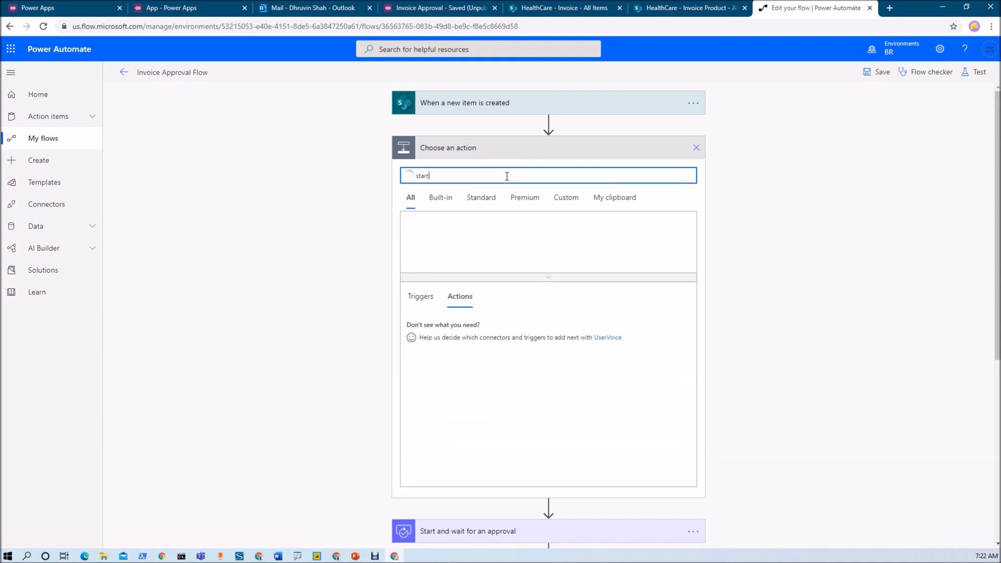
type(" and wait")
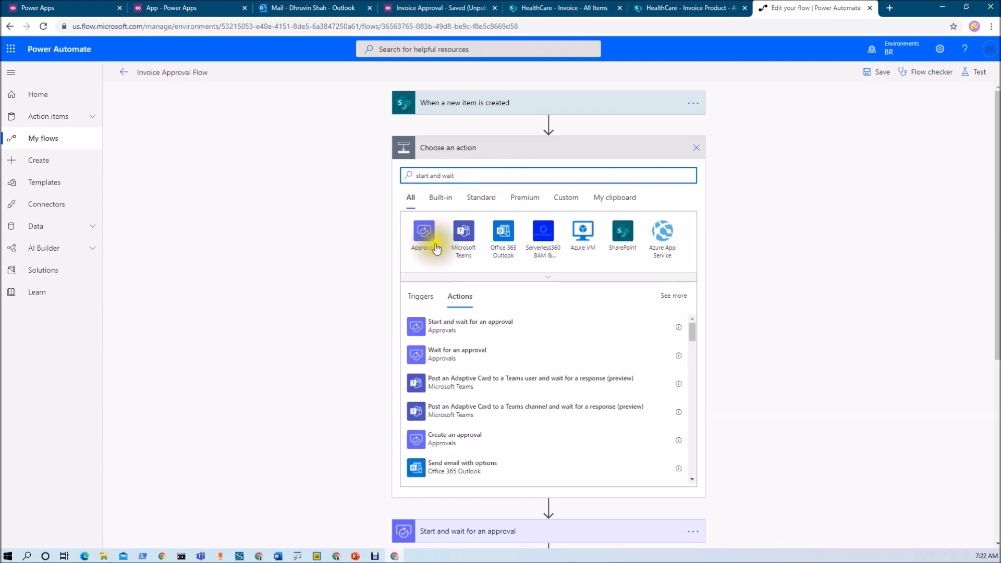
left_click(451, 332)
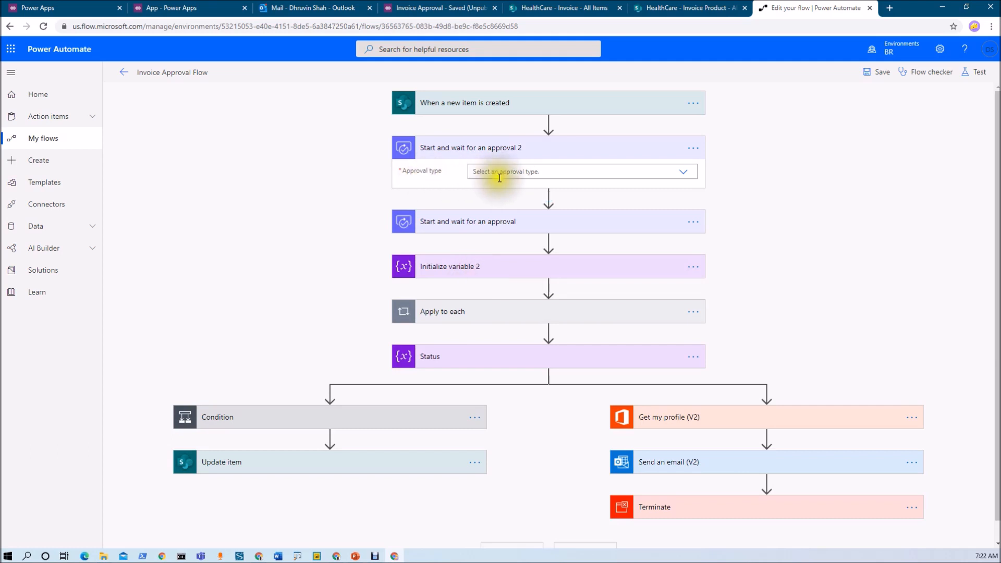
Set the new action's approval type to Custom Responses – Wait for one response, with the response options Approve and Reject.
left_click(681, 171)
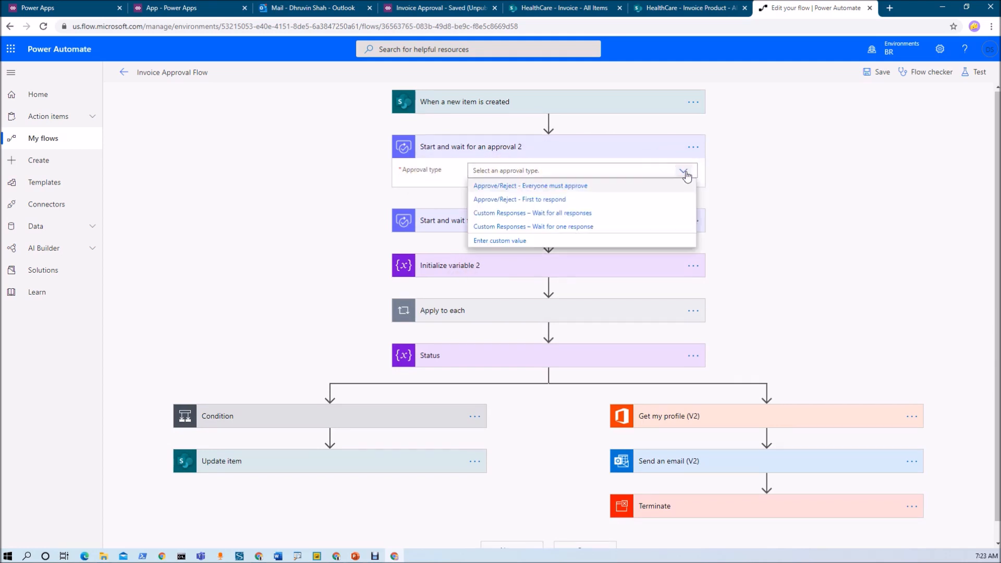
left_click(605, 227)
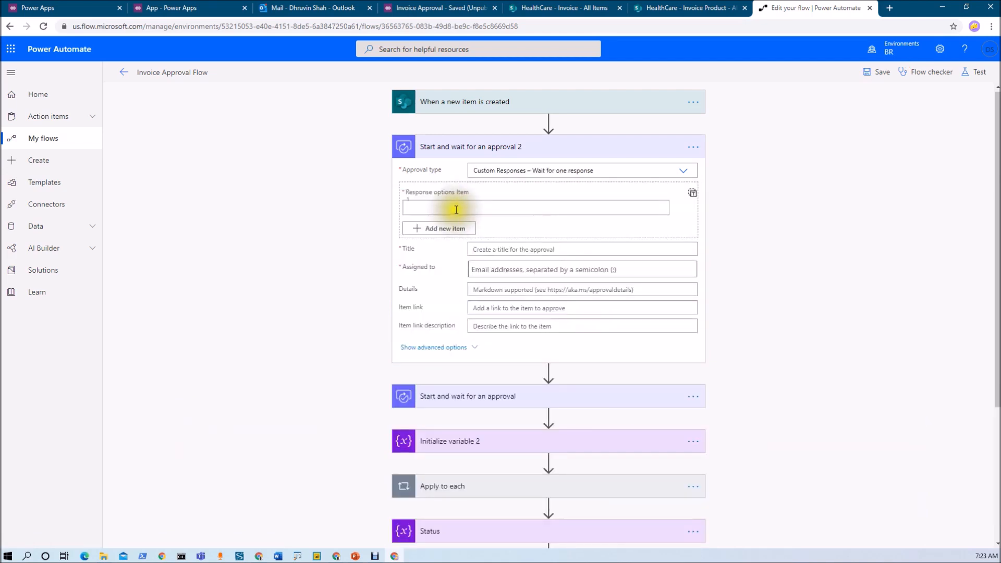
left_click(456, 209)
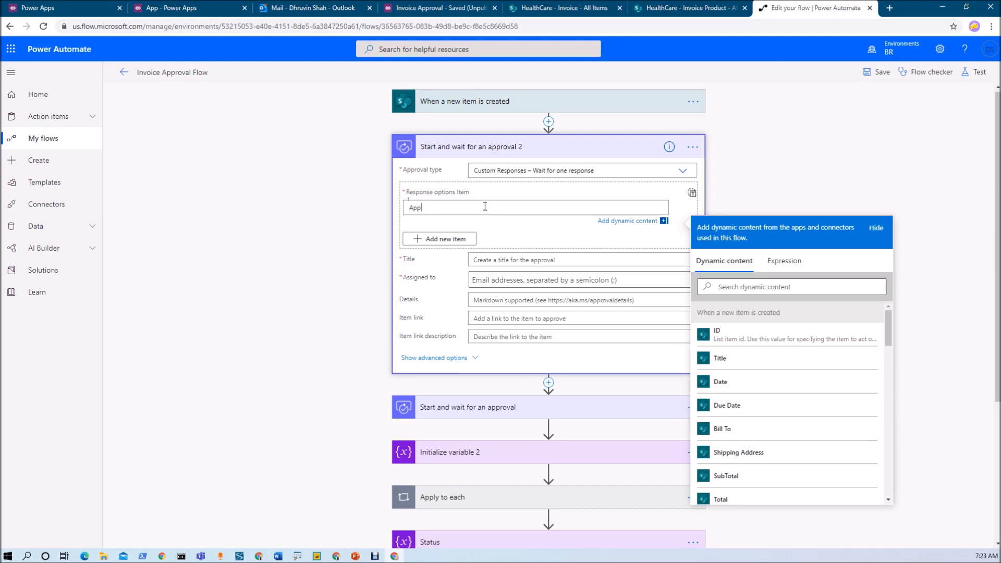
left_click(461, 240)
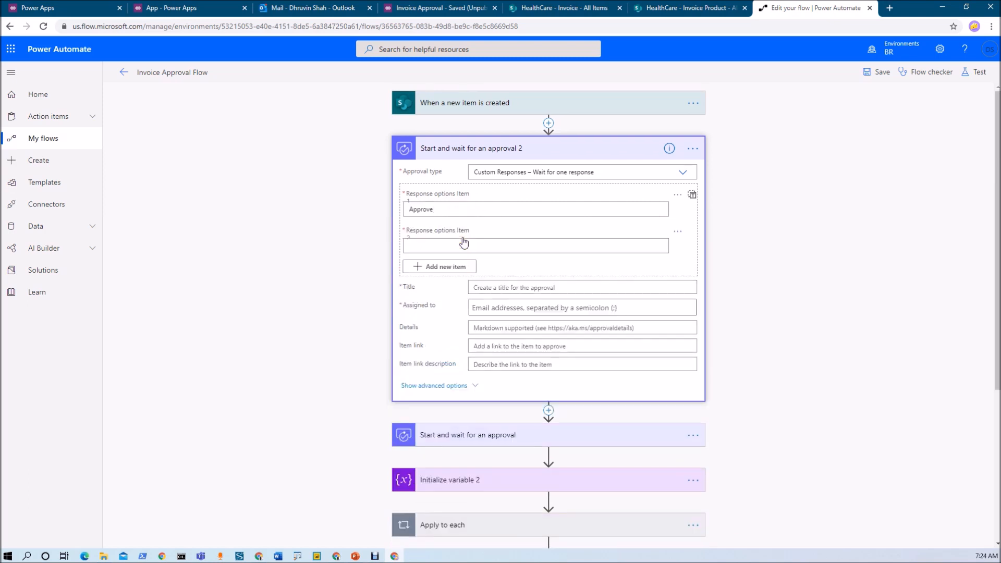
left_click(464, 243)
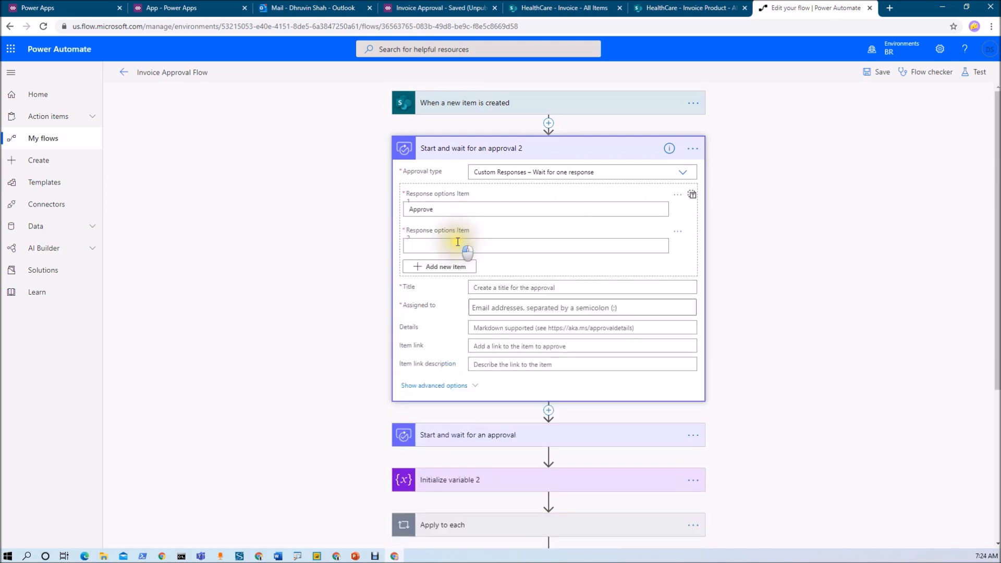
type("Reject")
Leave the new approval action's remaining fields blank, collapse it and show the settings of the existing Start and wait for an approval action.
left_click(495, 298)
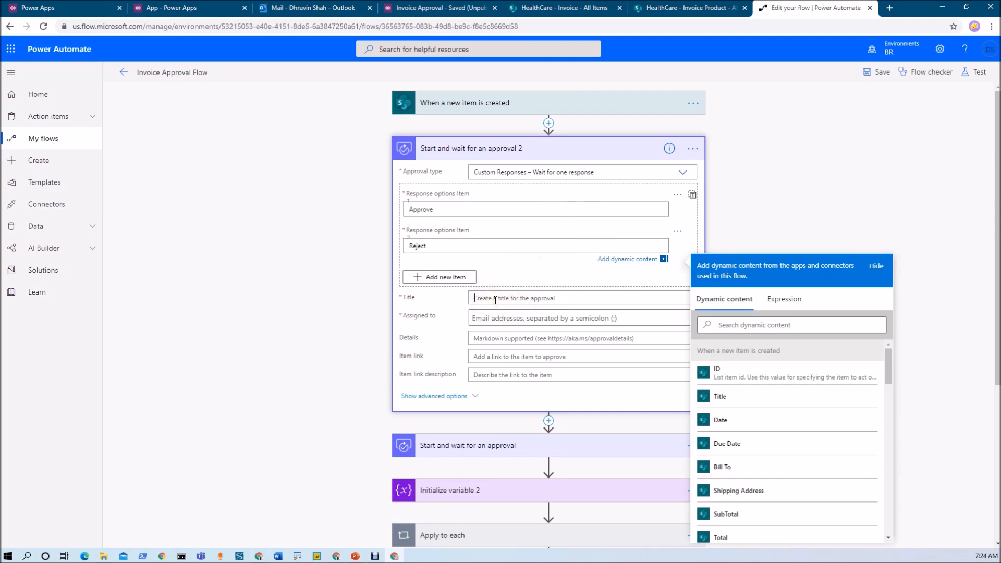
left_click(495, 318)
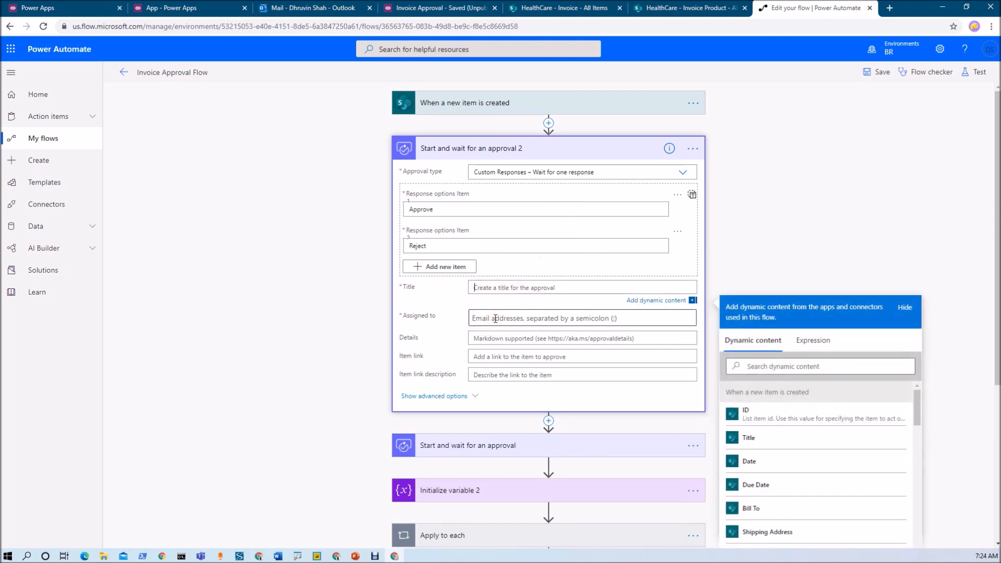
left_click(544, 157)
left_click(532, 192)
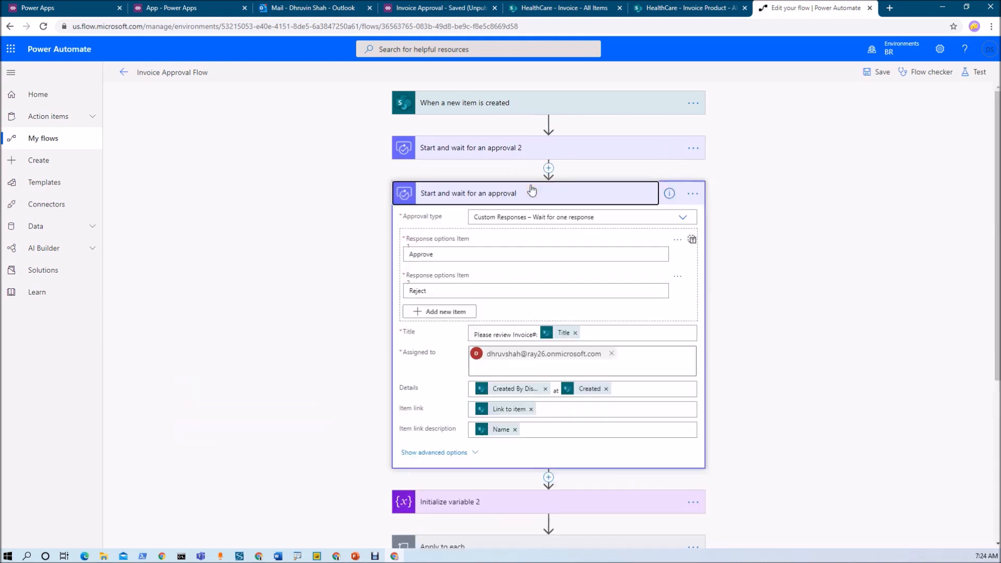
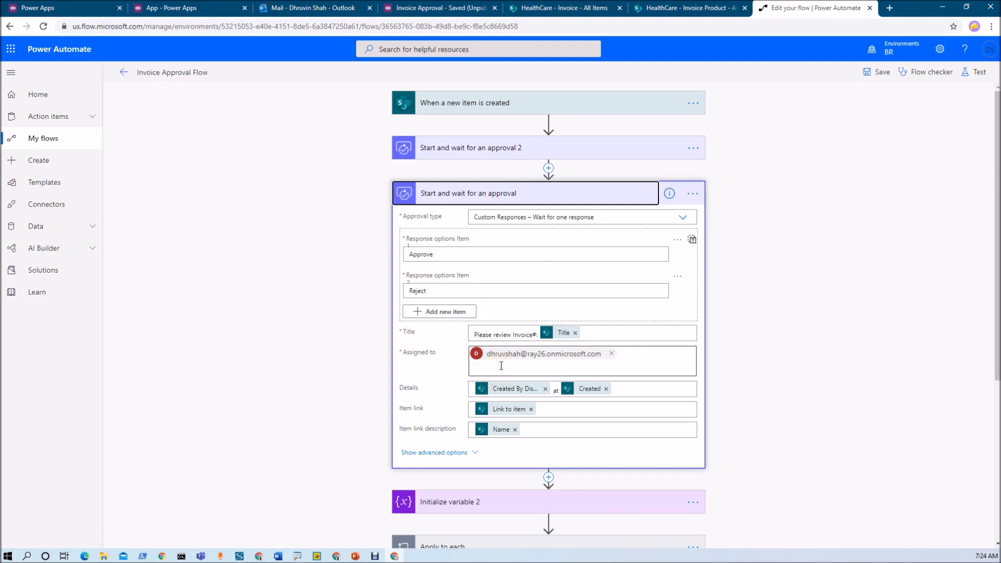
scroll(501, 366, "down", 1)
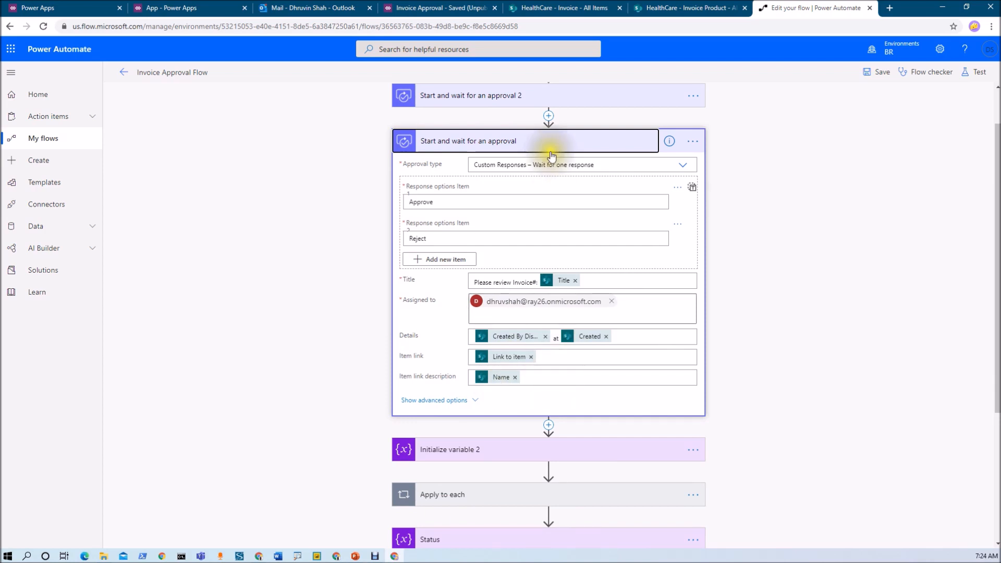
Delete the duplicate Start and wait for an approval 2 action from the flow.
left_click(695, 97)
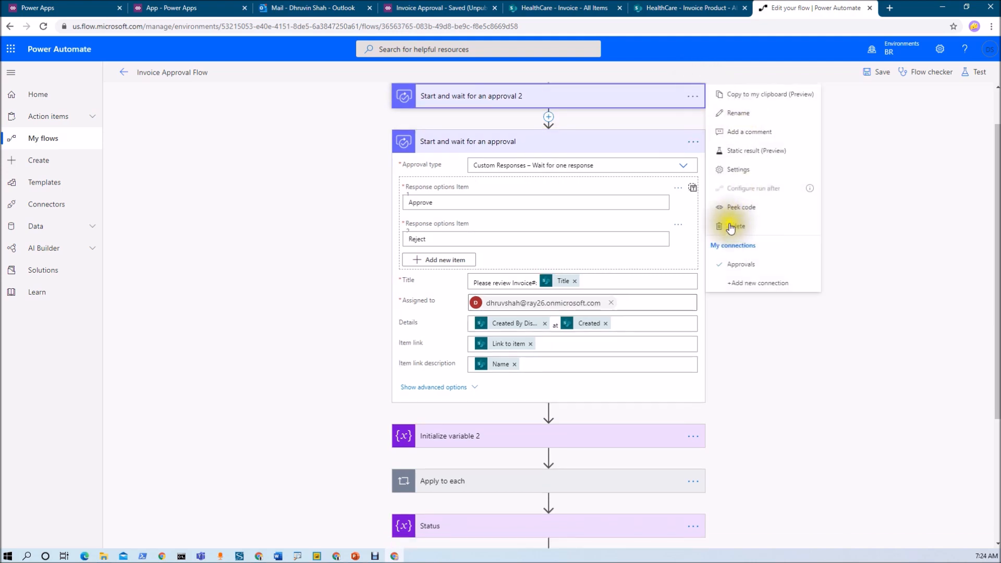
left_click(735, 227)
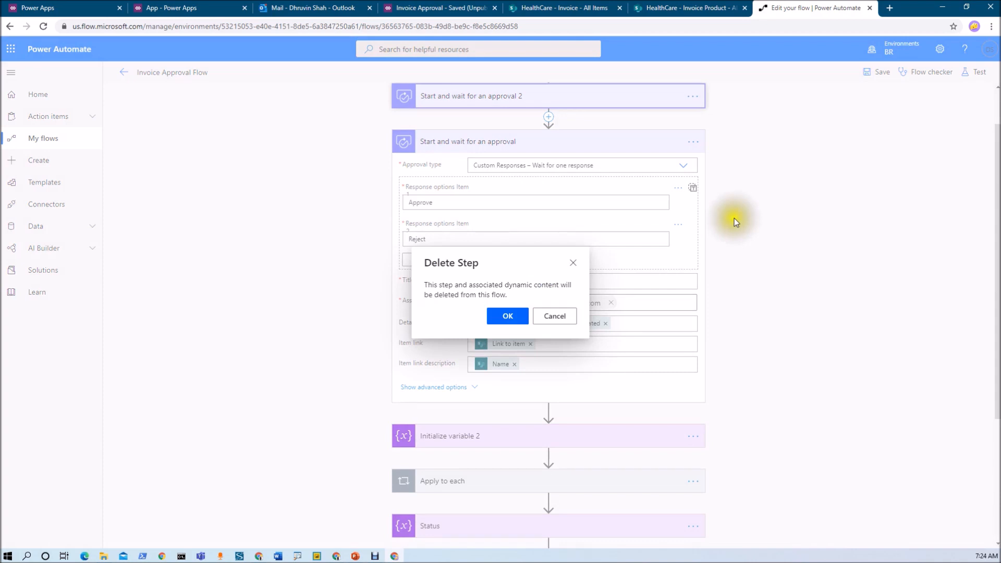
left_click(508, 315)
Examine the Initialize variable 2 settings and the Append to string variable action inside the Apply to each loop.
left_click(530, 342)
left_click(510, 262)
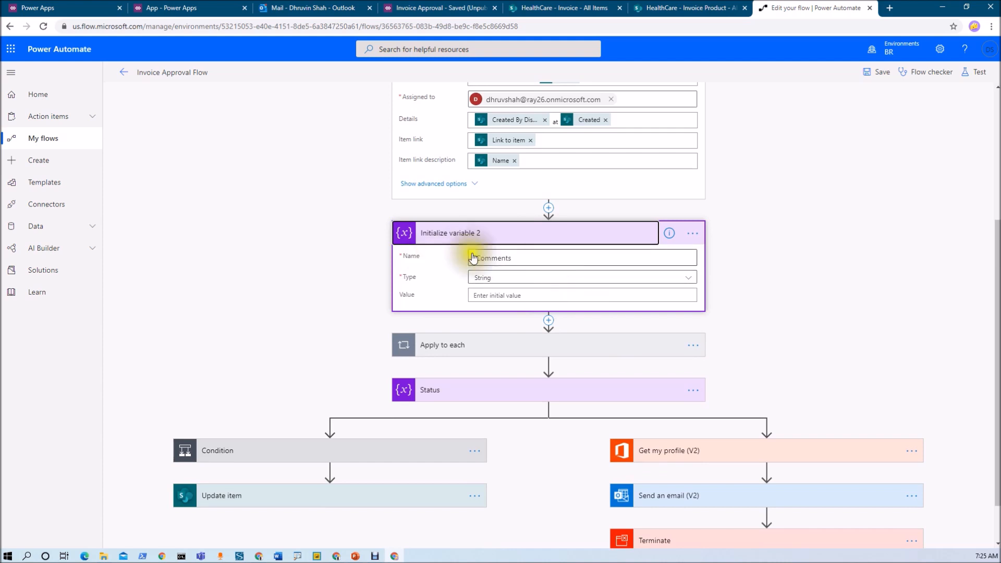
left_click(522, 341)
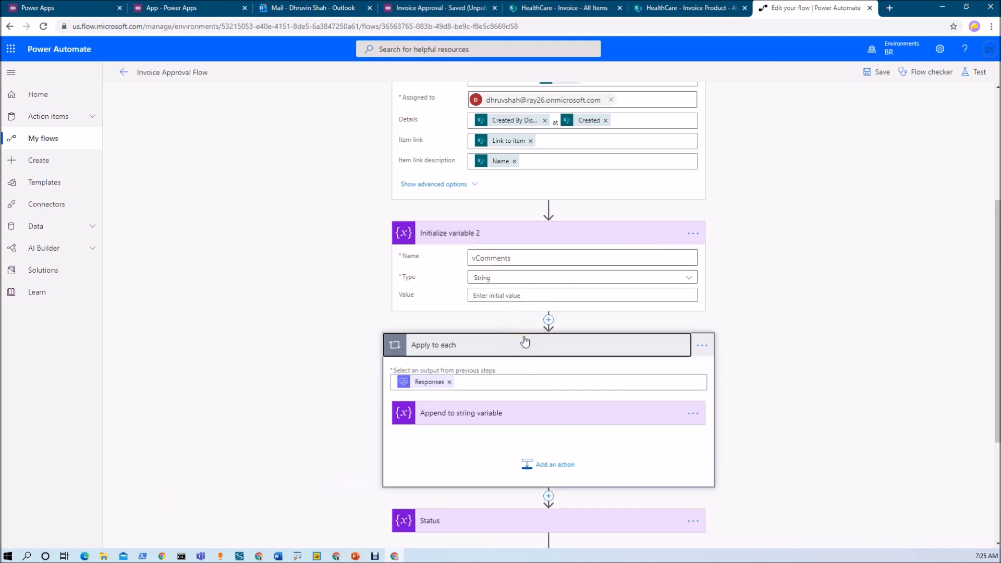
scroll(525, 342, "down", 1)
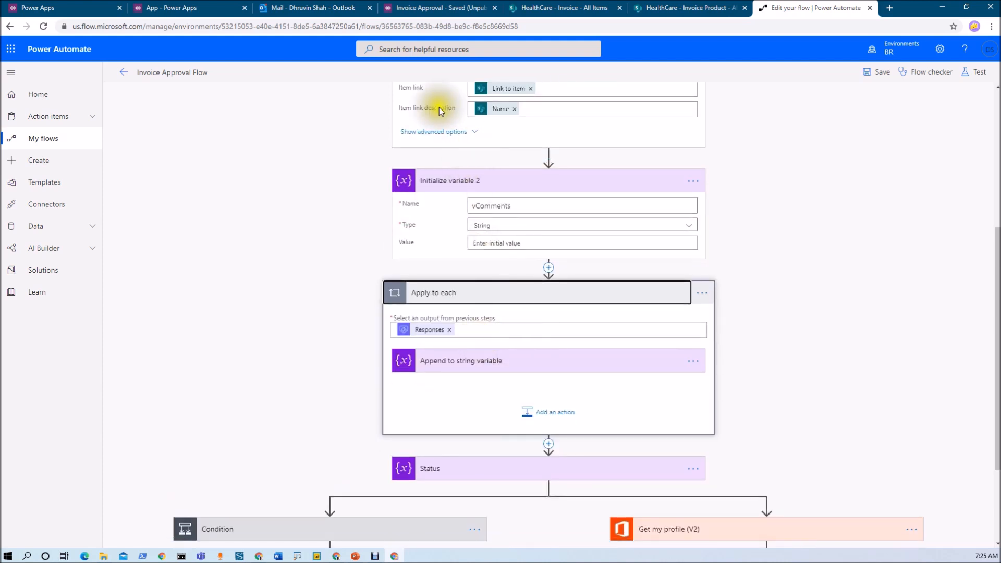
left_click(478, 363)
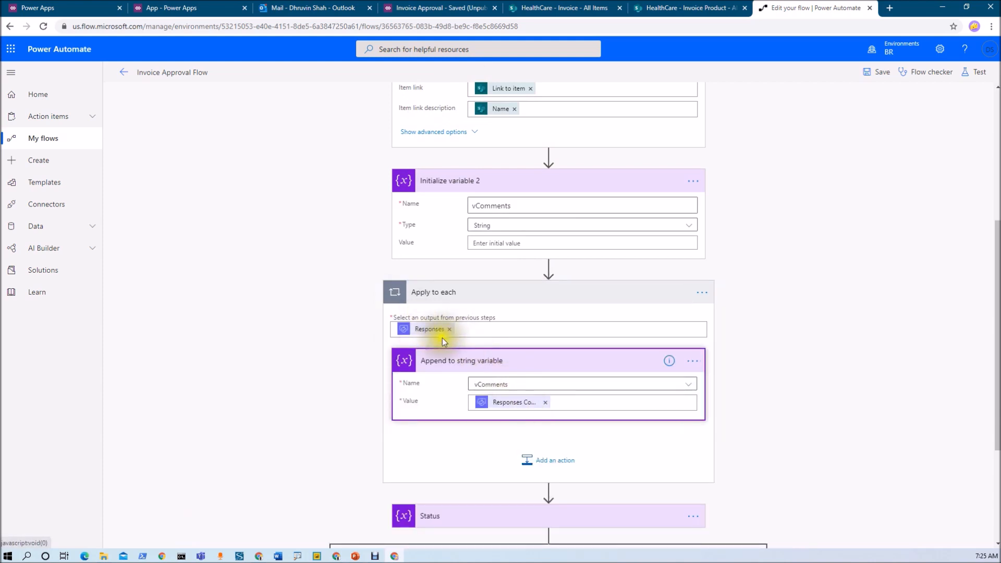
left_click(553, 287)
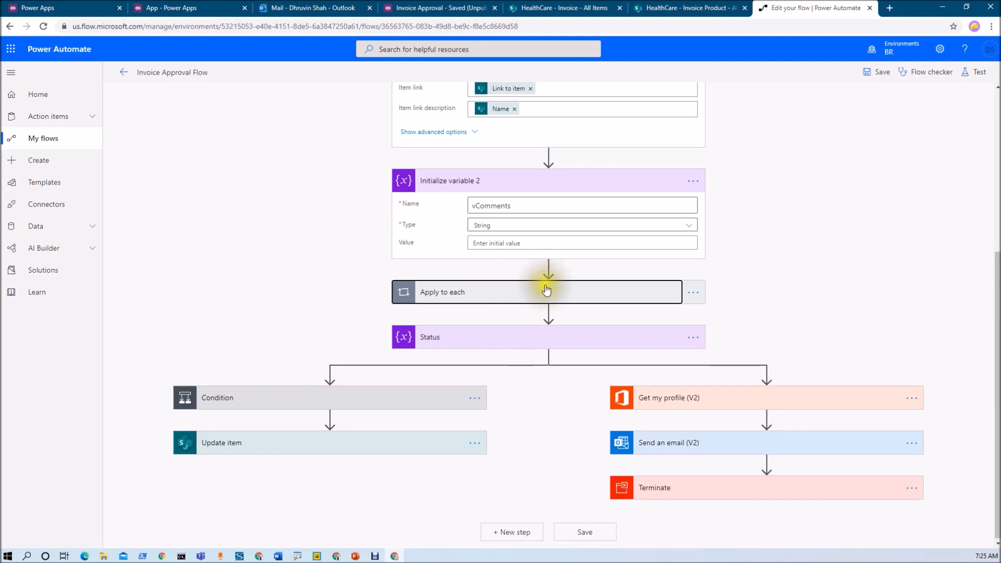
left_click(515, 300)
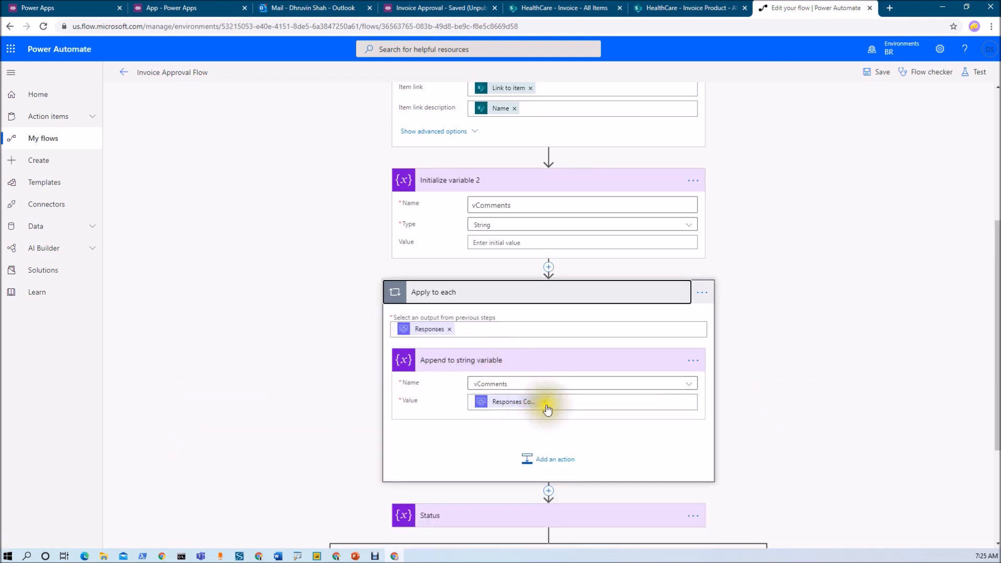
left_click(591, 403)
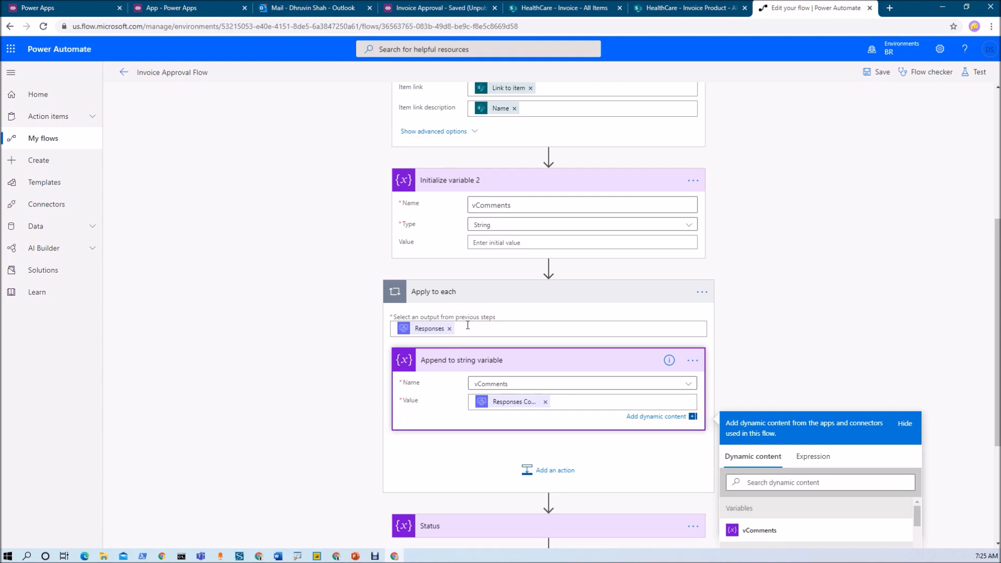
Show the name, type and value settings of the Status variable action below the loop.
scroll(467, 325, "down", 4)
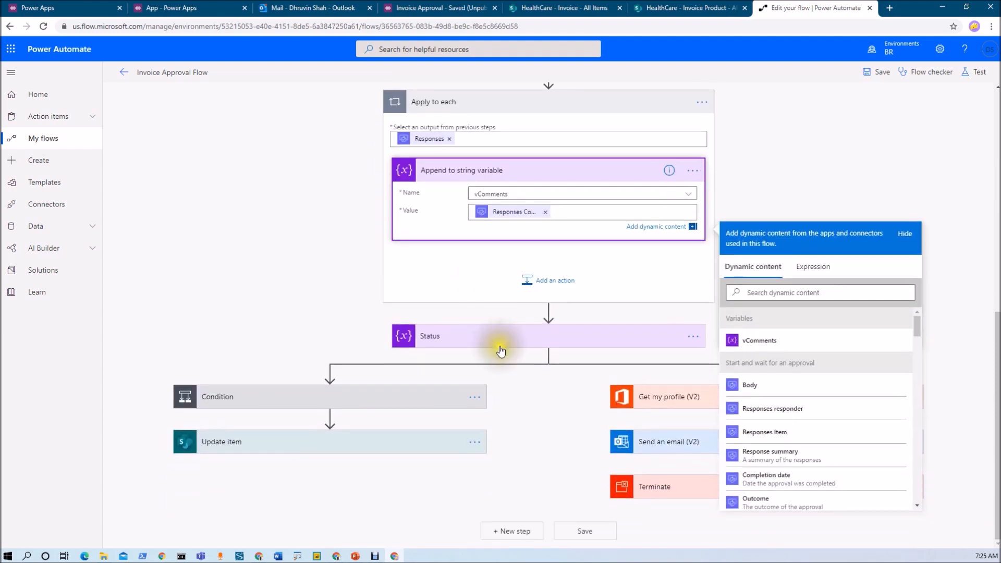
left_click(500, 351)
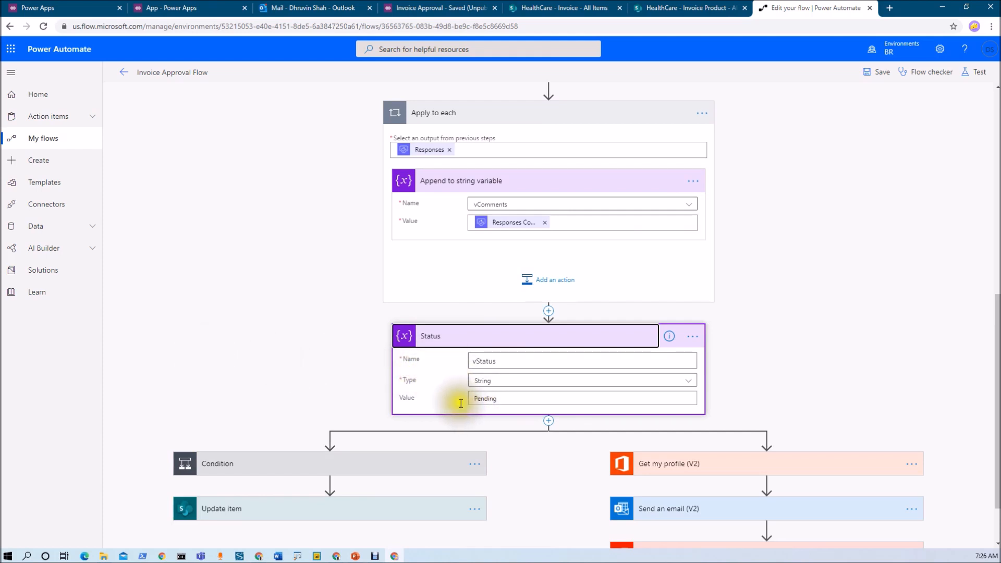
scroll(490, 403, "down", 1)
scroll(495, 403, "down", 1)
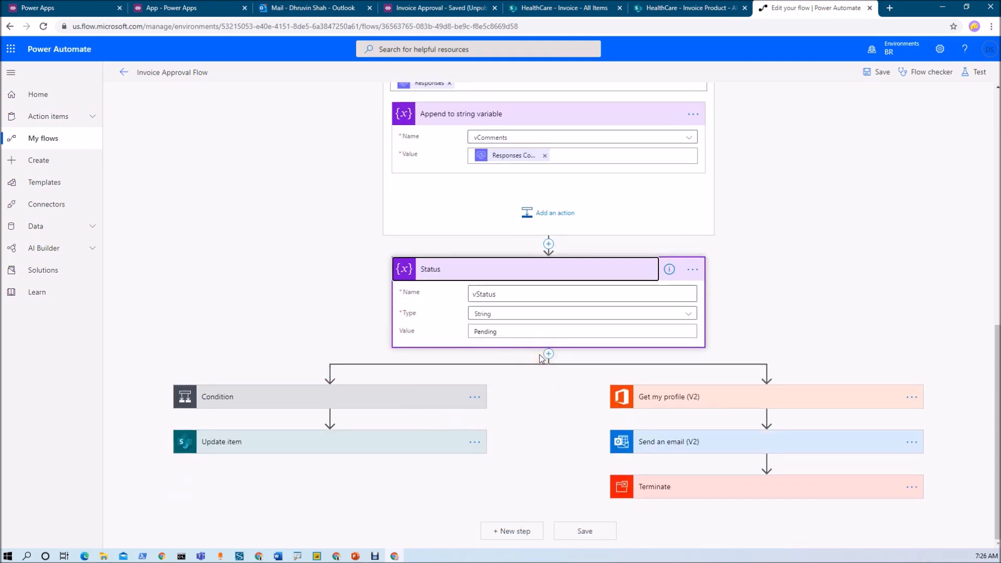
Collapse the Start and wait for an approval, Initialize variable 2, Apply to each and Status actions.
scroll(526, 271, "up", 6)
scroll(525, 276, "up", 4)
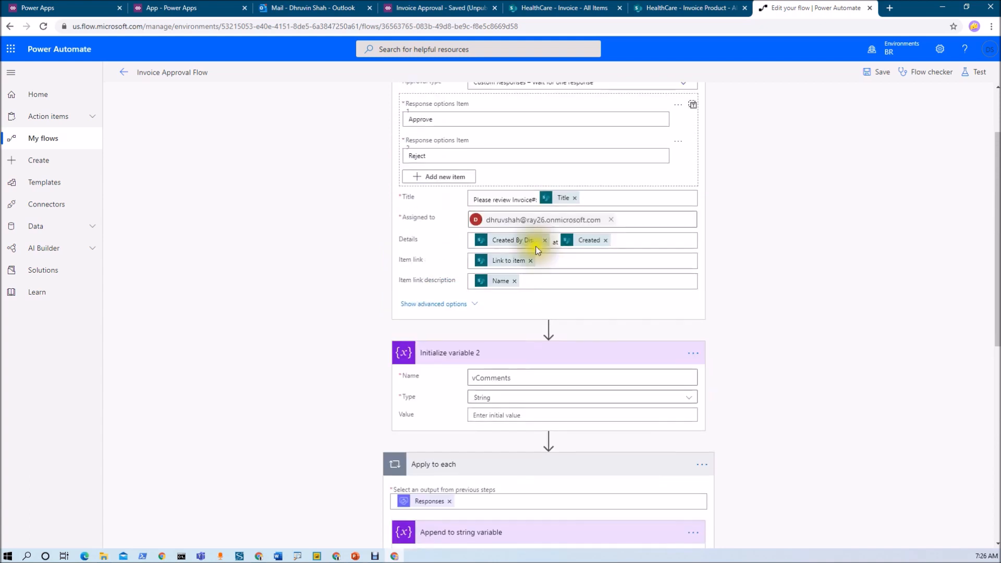
left_click(523, 157)
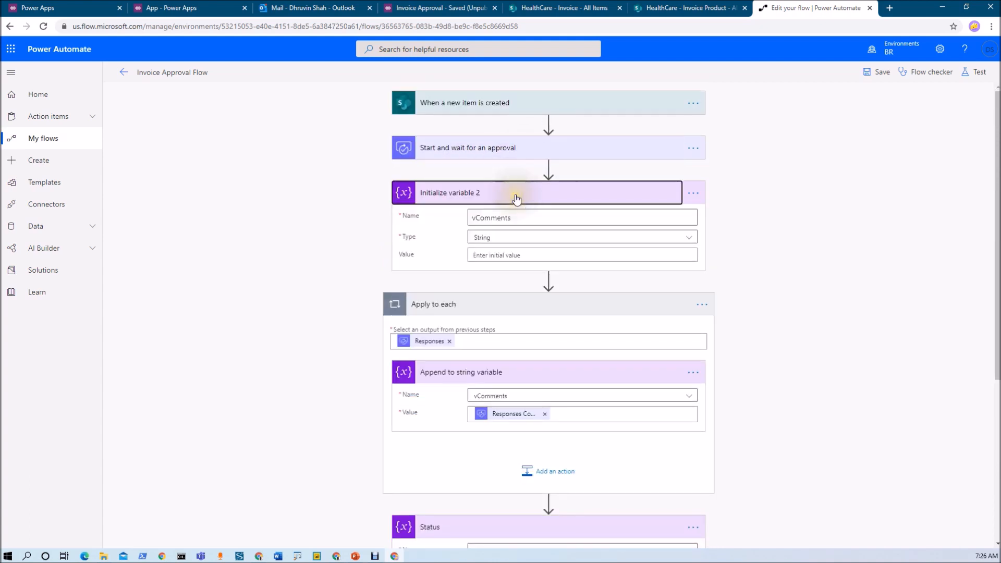
left_click(515, 190)
left_click(521, 240)
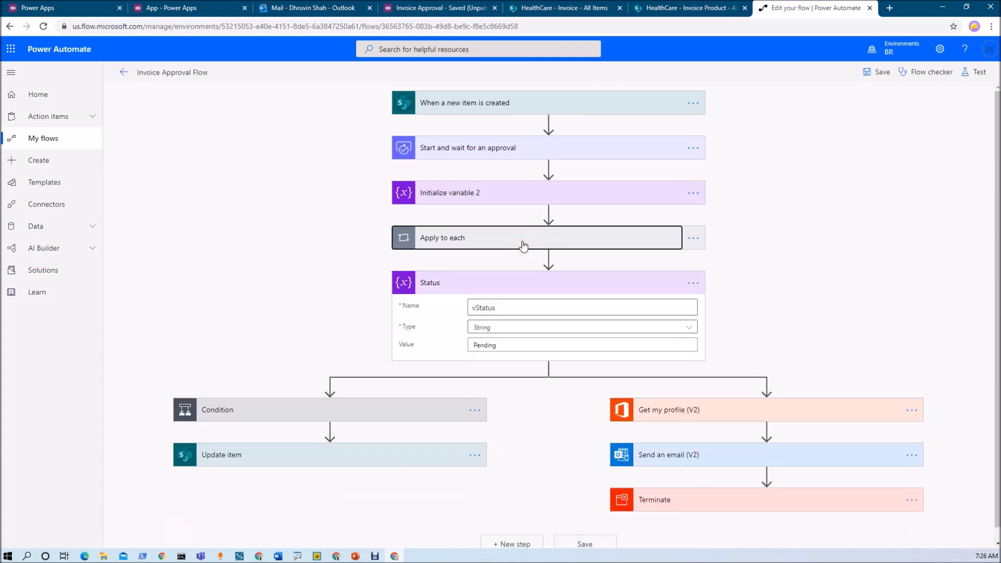
left_click(496, 284)
Expand the Condition below Status and examine the rule it applies to the approval outcome.
left_click(379, 350)
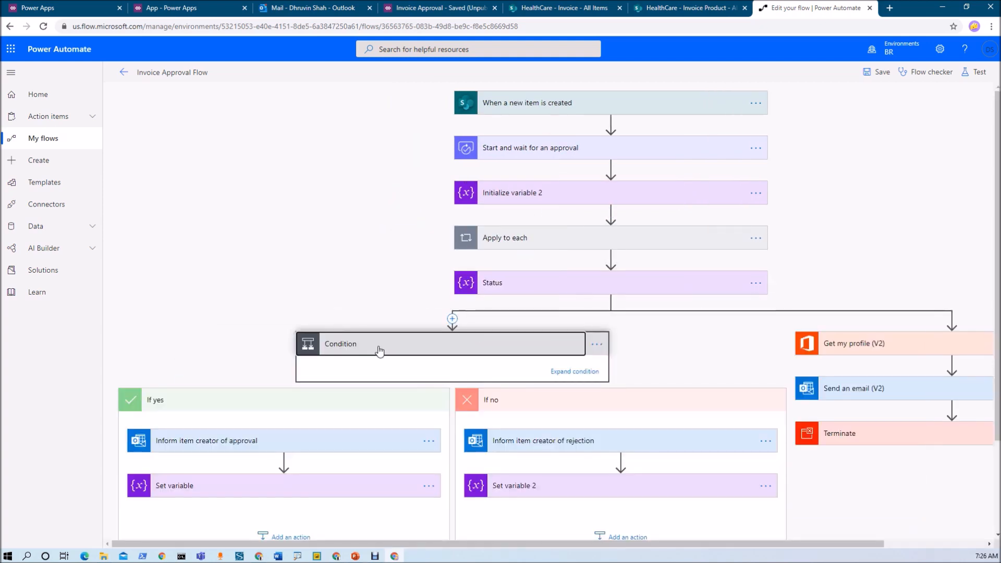
left_click(574, 371)
left_click(386, 368)
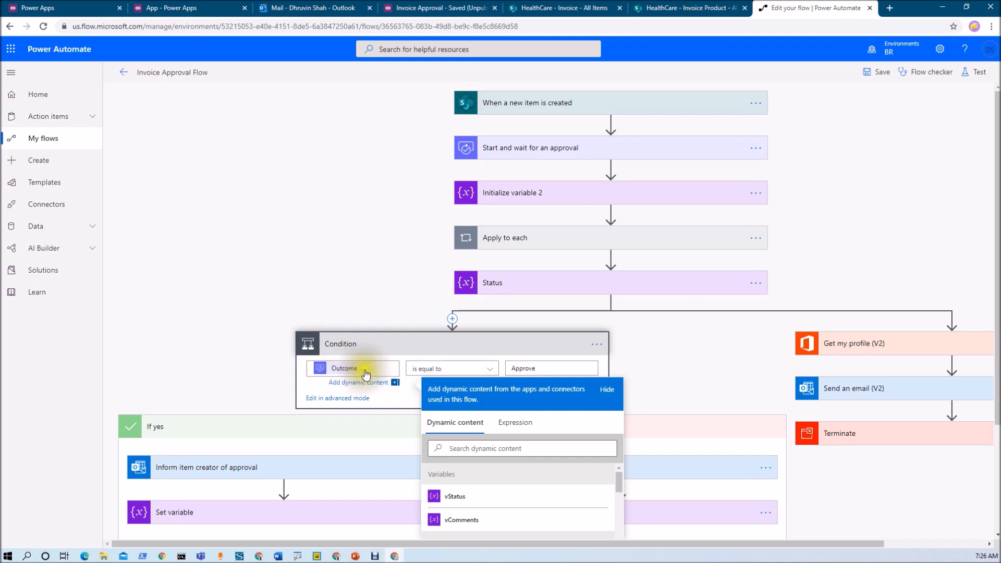
Examine the notification email and Set variable actions in the condition's If yes and If no branches.
scroll(531, 373, "down", 3)
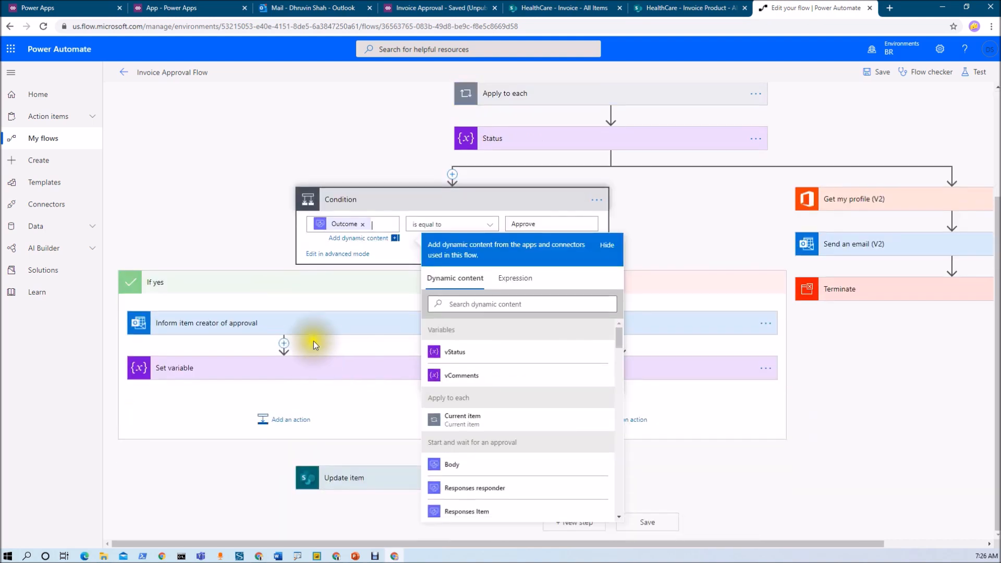
left_click(314, 336)
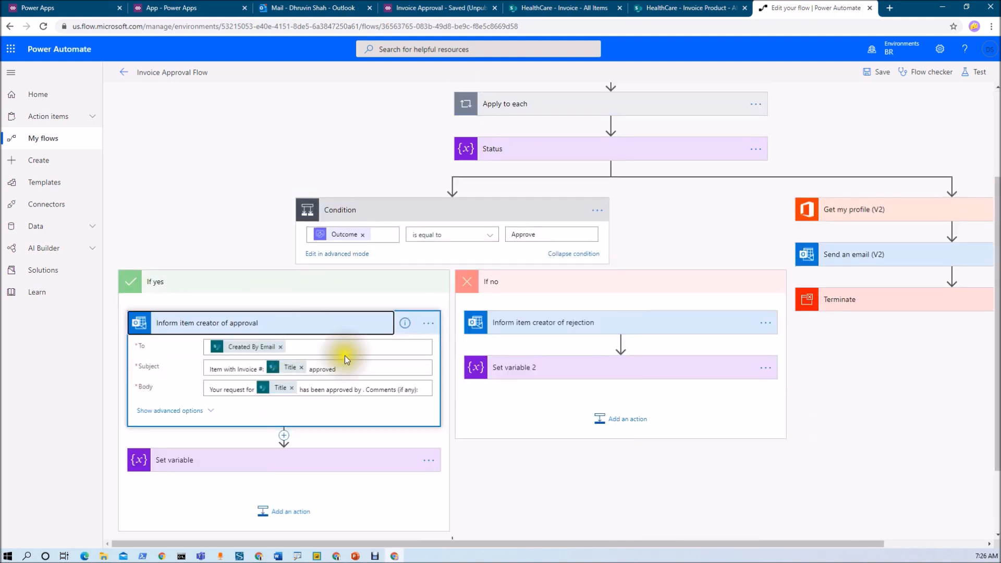
left_click(310, 461)
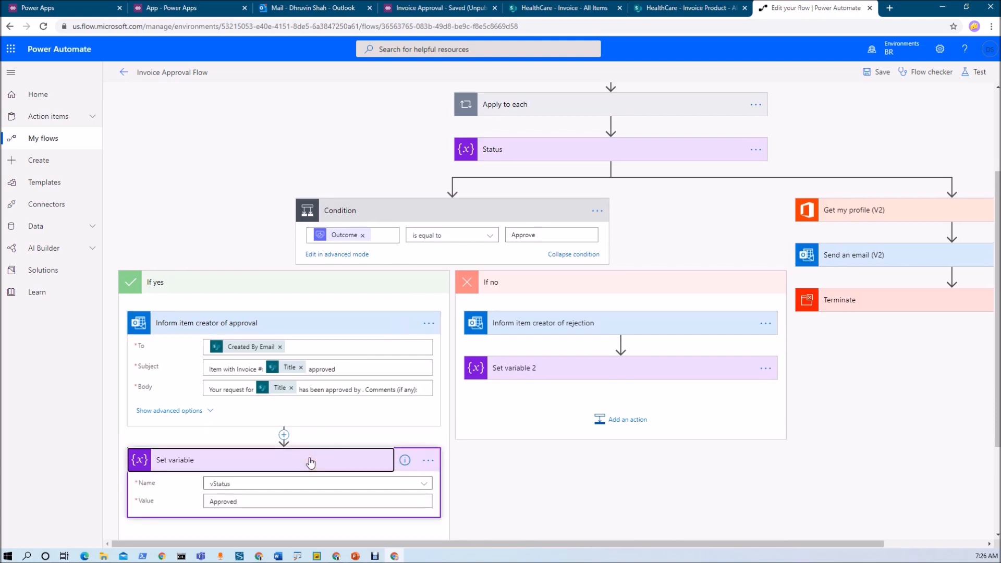
scroll(310, 462, "down", 1)
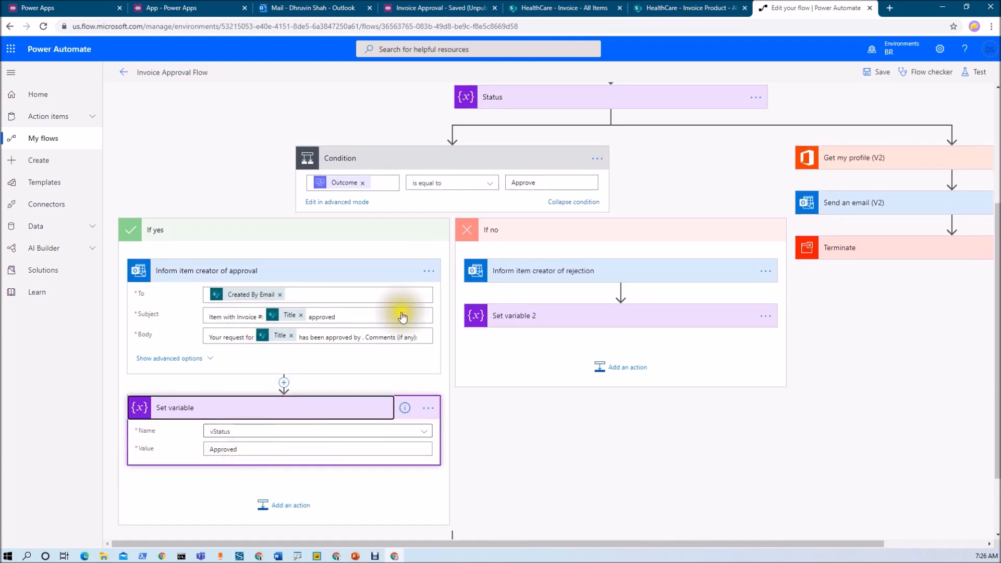
left_click(557, 281)
left_click(578, 413)
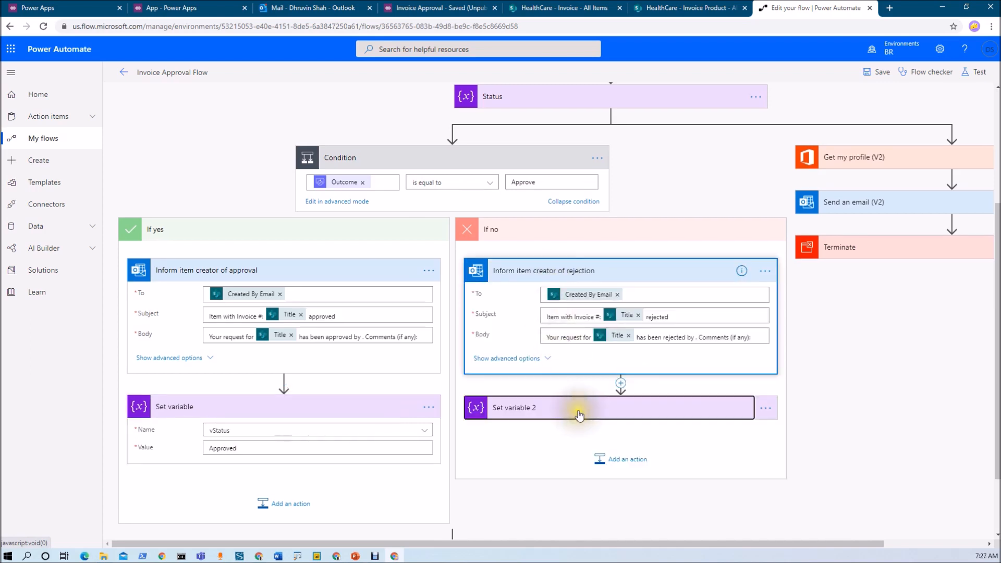
scroll(576, 401, "down", 2)
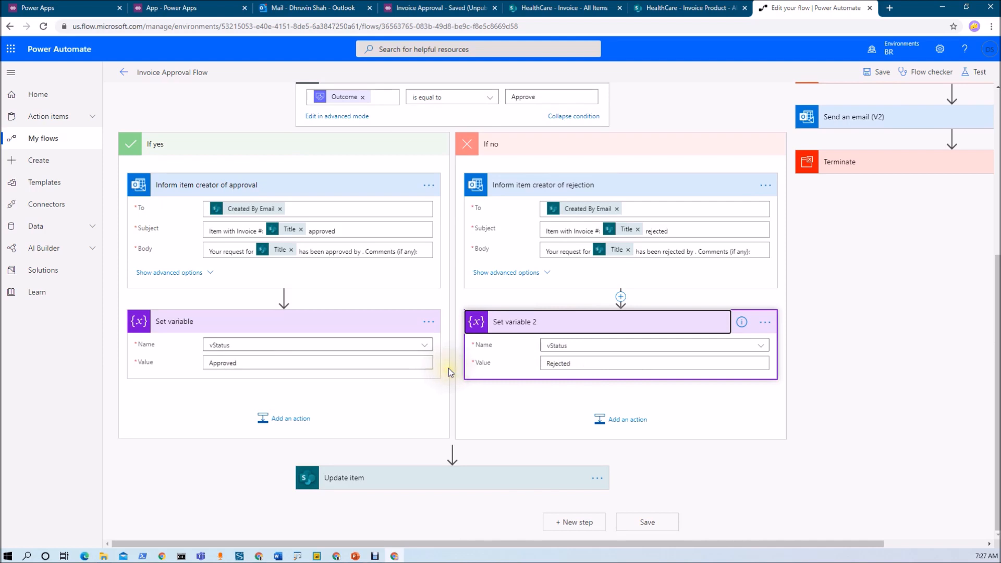
Examine the Update item action's list fields for status, approval date and comments, comparing them with the condition's branches.
left_click(463, 477)
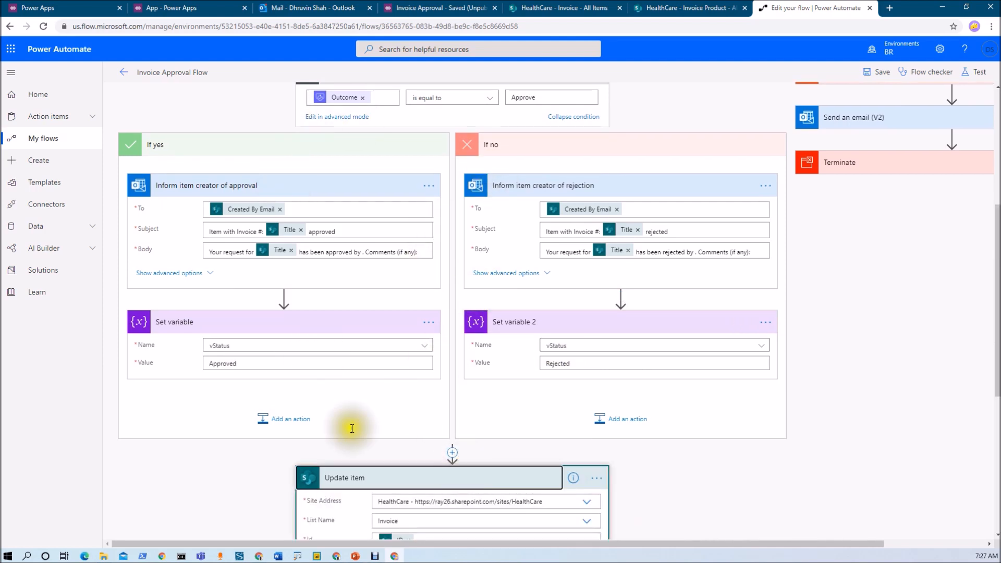
scroll(395, 411, "down", 4)
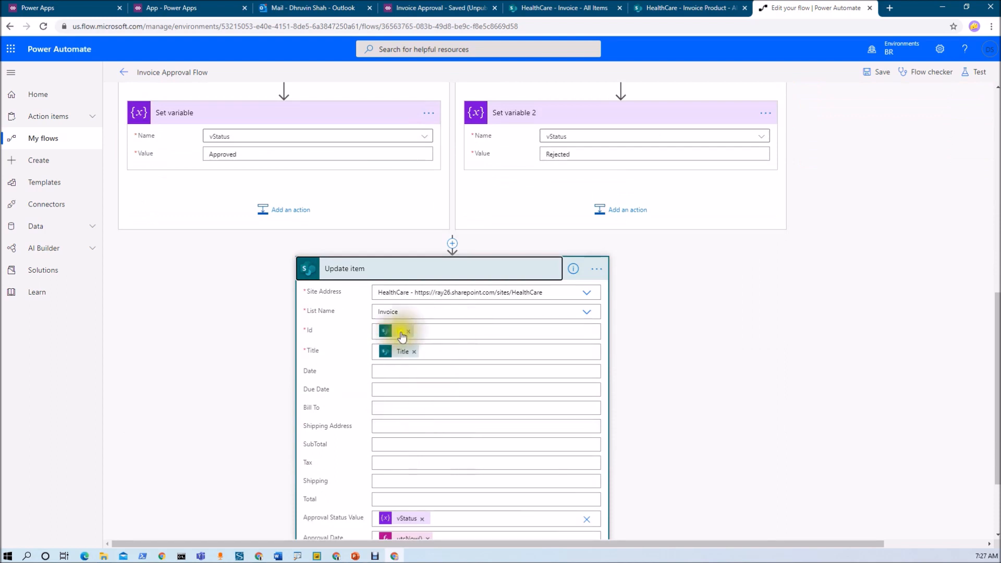
scroll(443, 339, "down", 2)
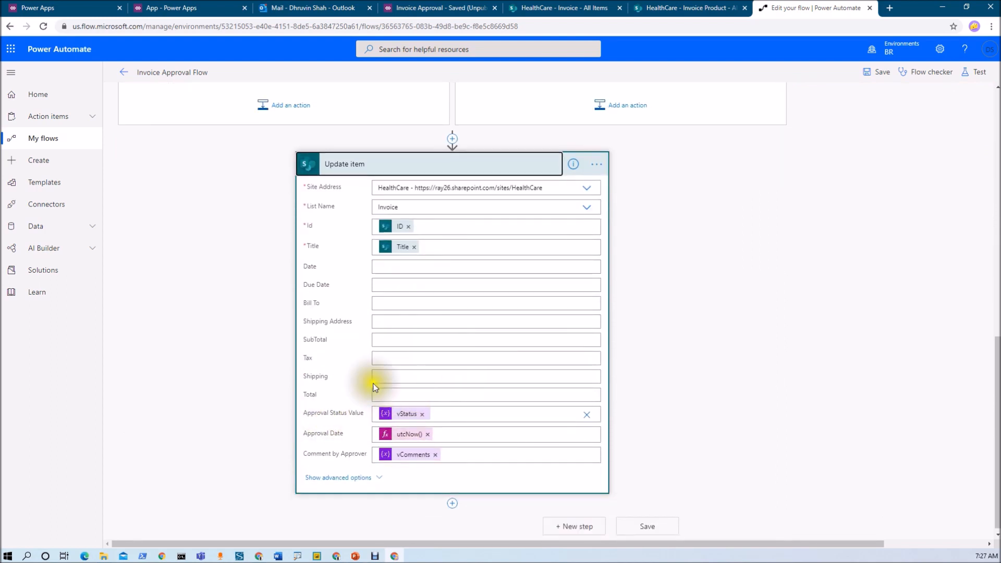
scroll(347, 359, "up", 4)
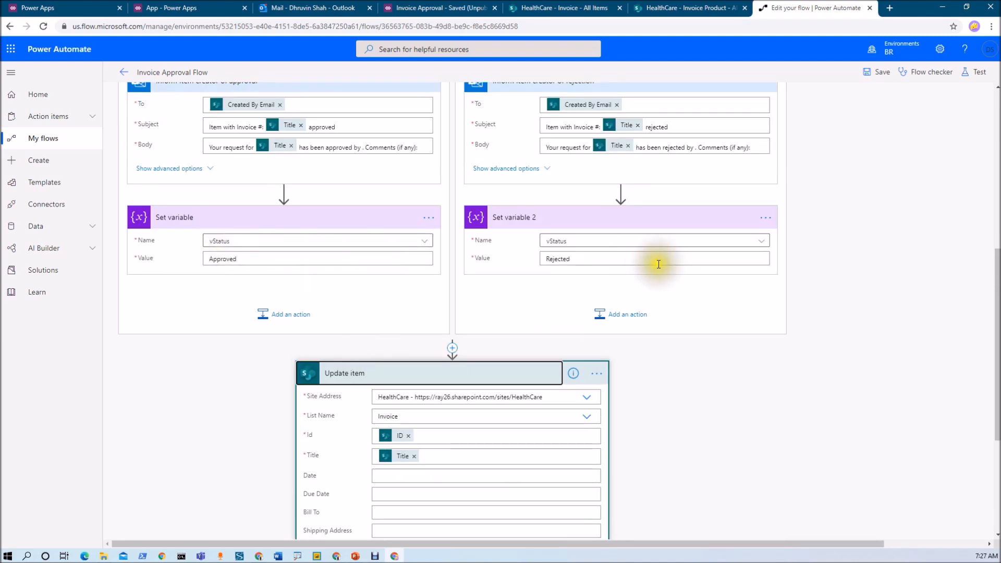
scroll(554, 290, "down", 4)
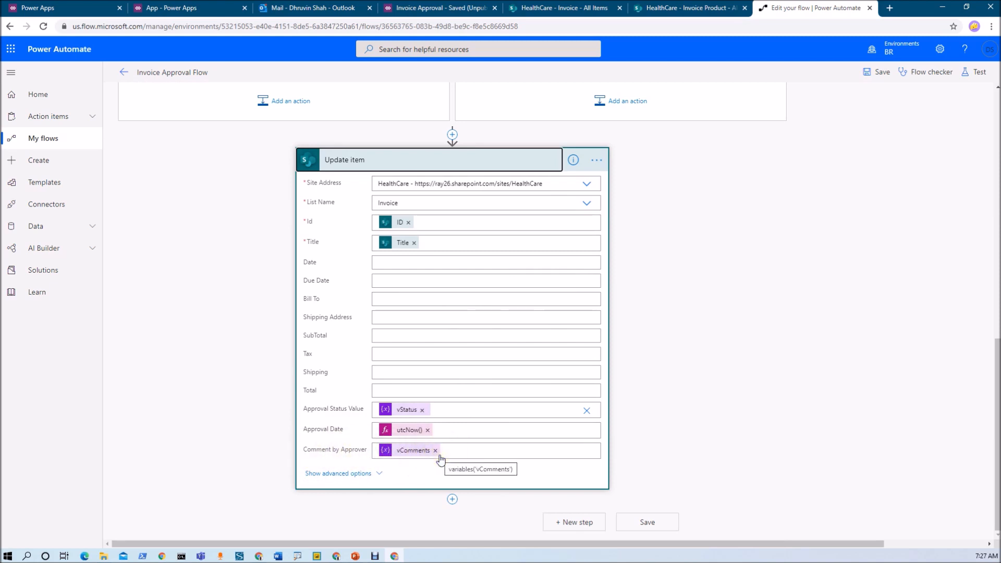
scroll(439, 459, "up", 8)
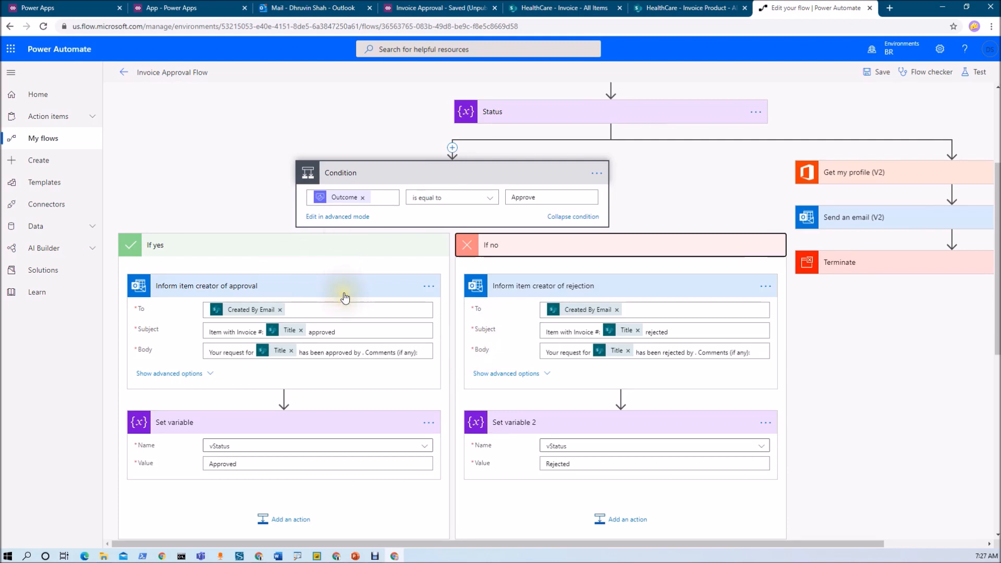
scroll(485, 304, "down", 4)
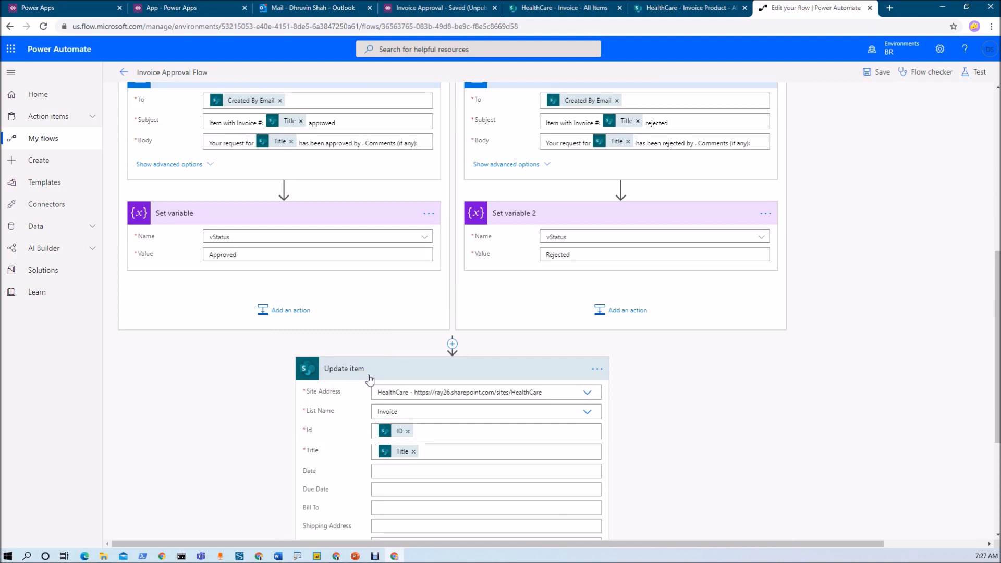
Examine the Update item fields for approval status, date and comment, and locate the parallel failure-notification branch.
scroll(369, 379, "down", 4)
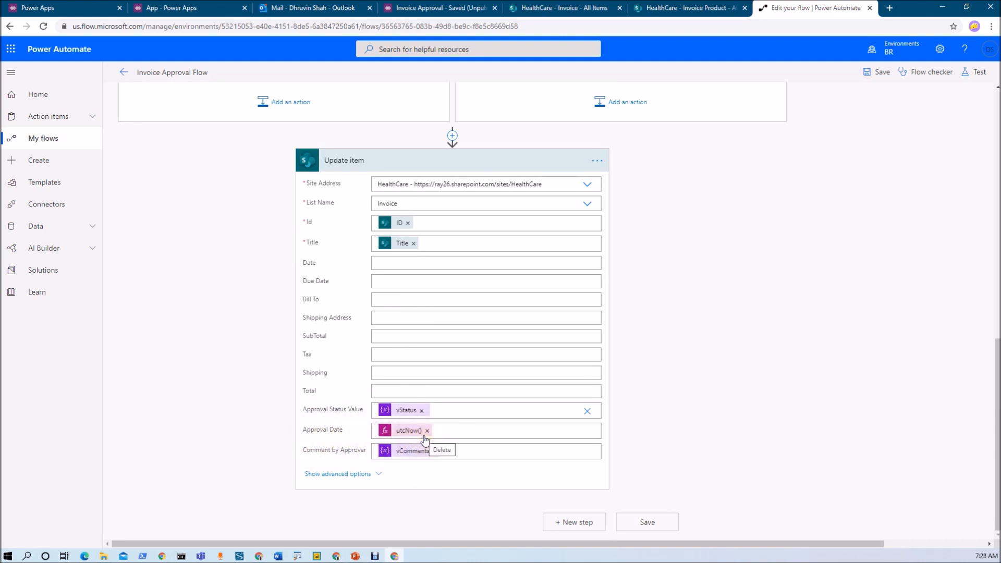
scroll(425, 439, "up", 10)
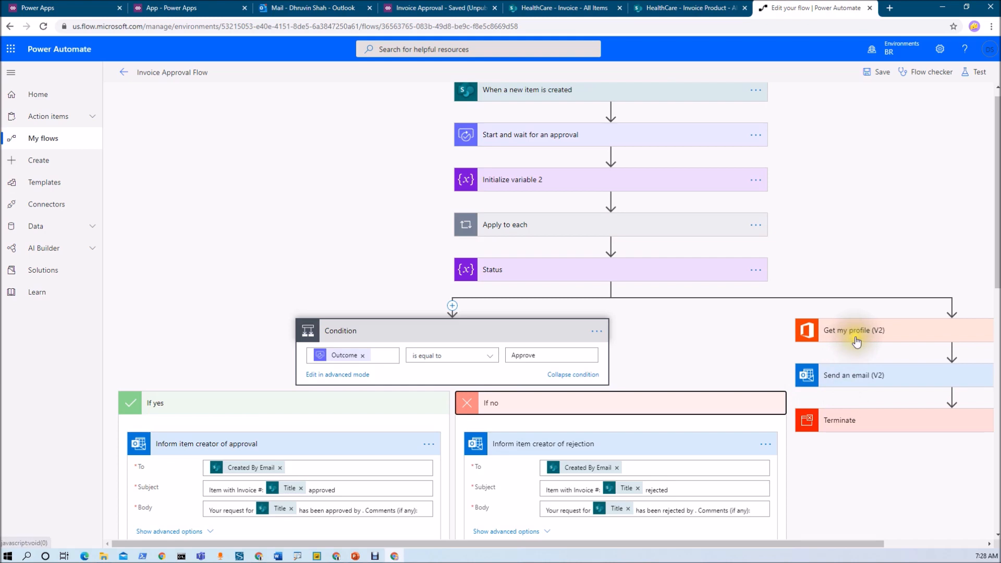
left_click_drag(790, 544, 800, 545)
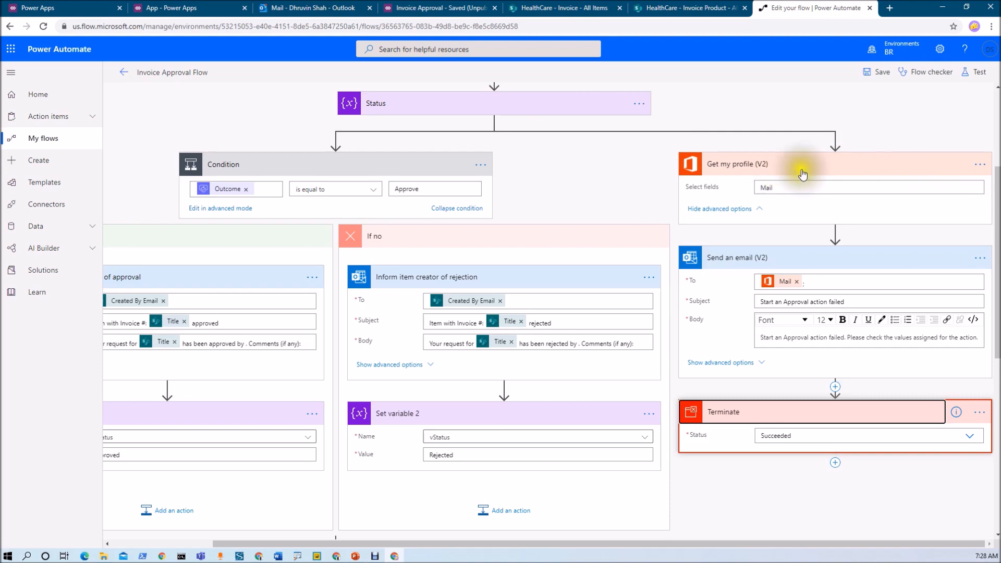
Configure Get my profile (V2) to run only after the Status action has failed, instead of after success.
left_click(978, 165)
key("Escape")
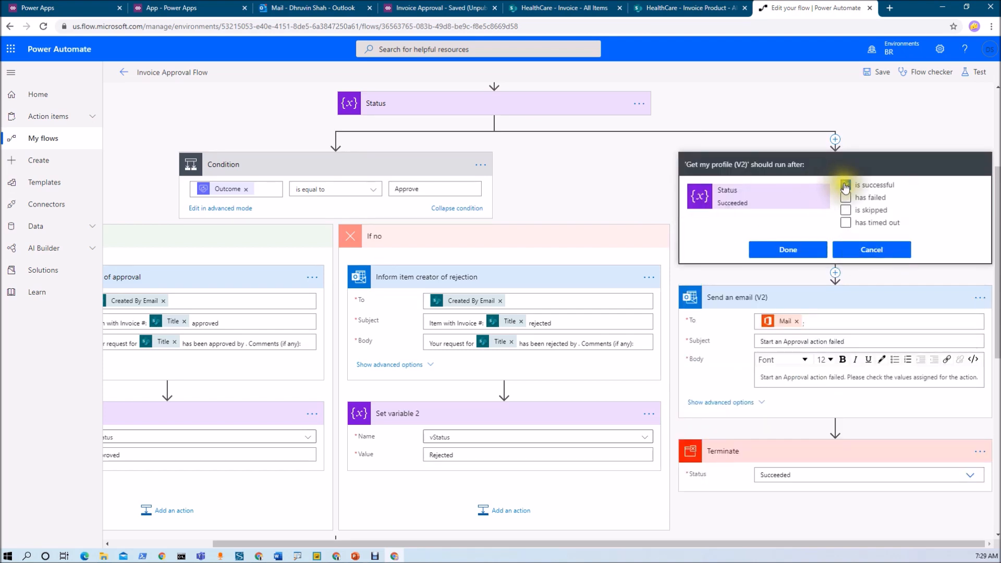
left_click(845, 185)
left_click(844, 198)
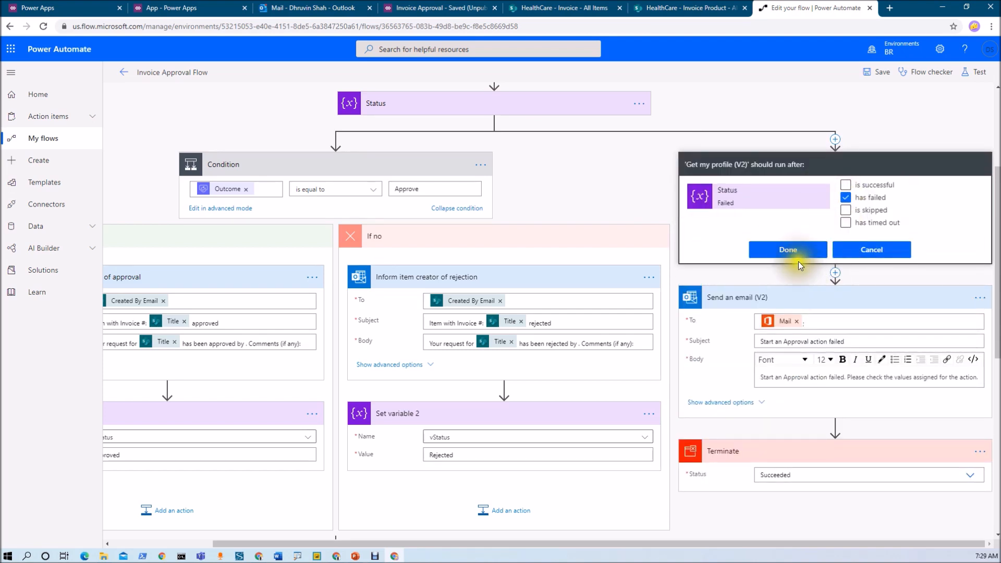
left_click(801, 249)
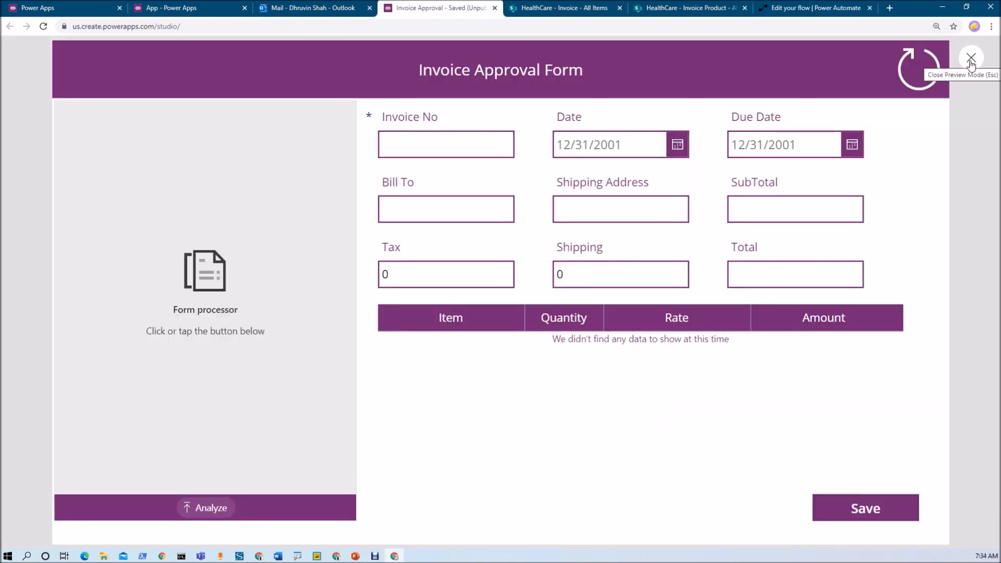
In the Invoice Approval Form app preview, reset the form, analyze the sample invoice and save it for approval.
left_click(920, 65)
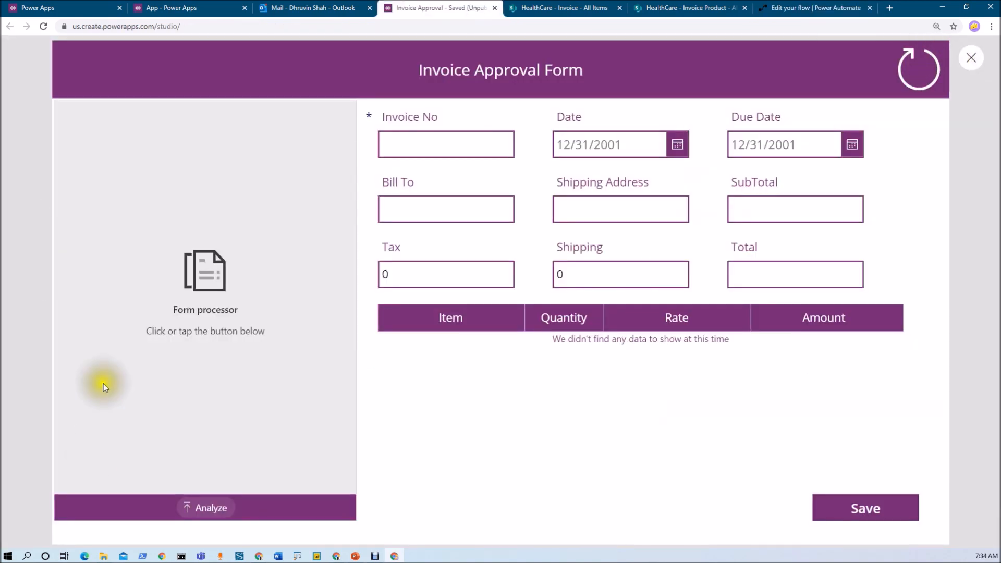
left_click(208, 511)
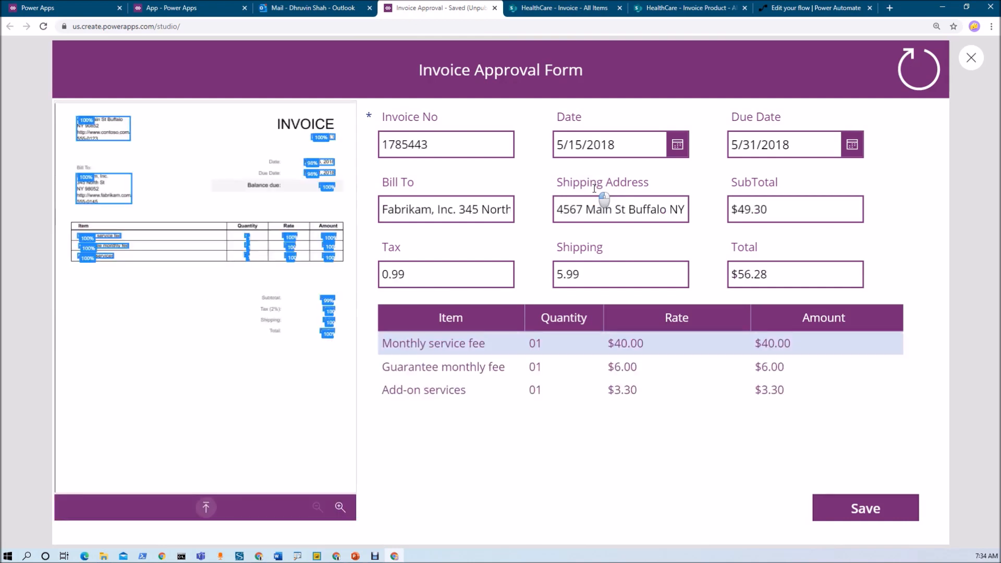
left_click(591, 188)
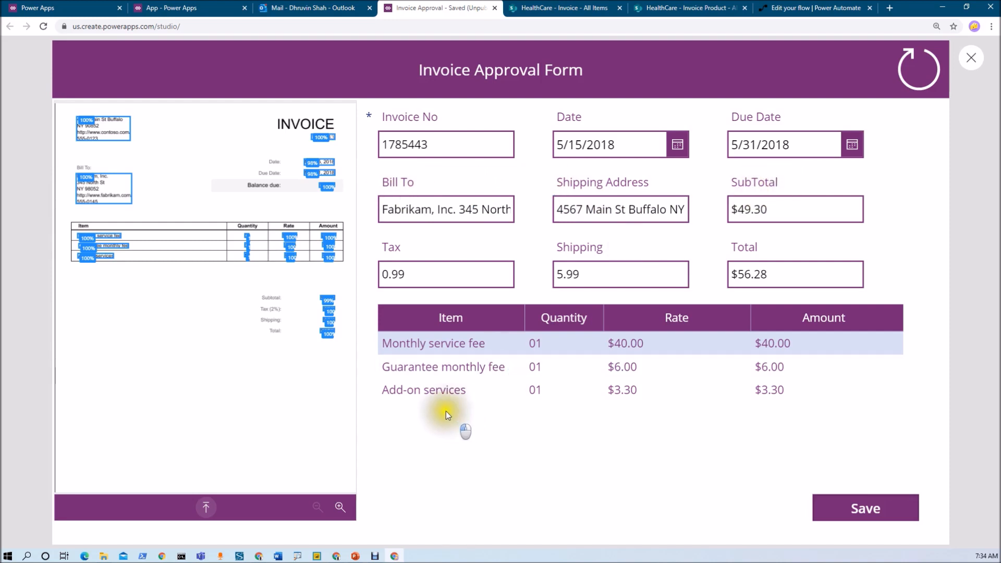
left_click(838, 517)
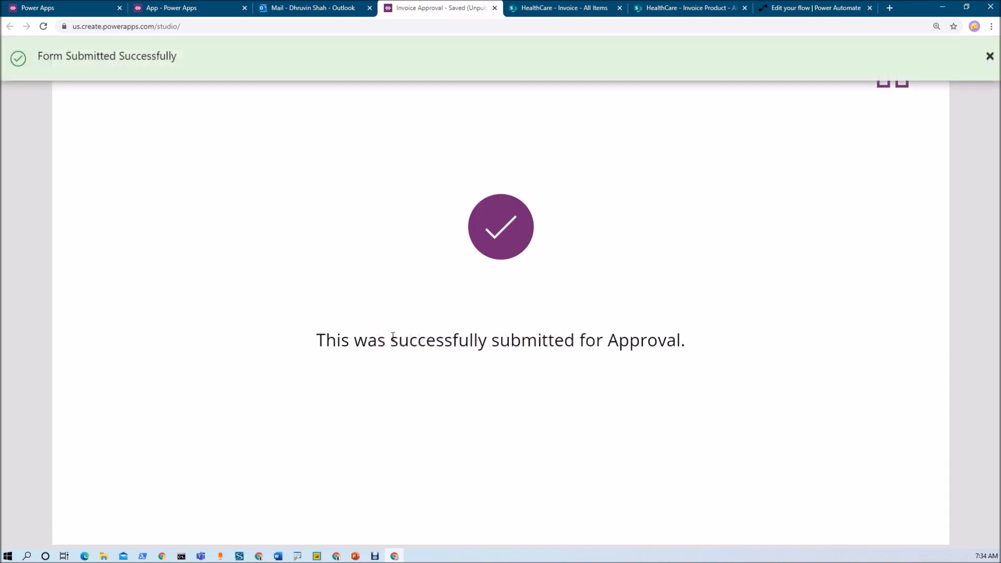
Open the latest Invoice Approval Flow run and approve the new invoice review request in Outlook with the comment "Approved item".
left_click(795, 8)
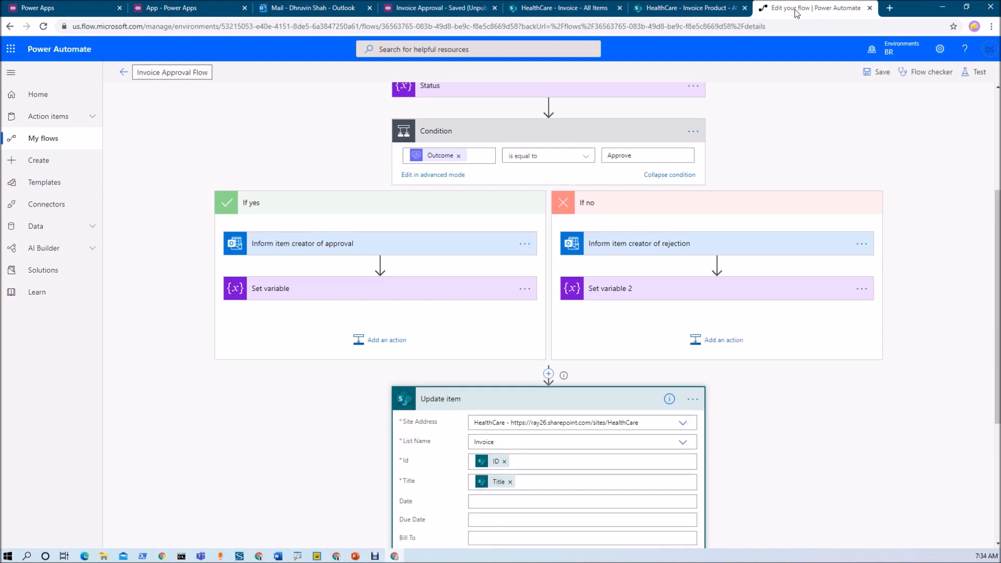
left_click(121, 74)
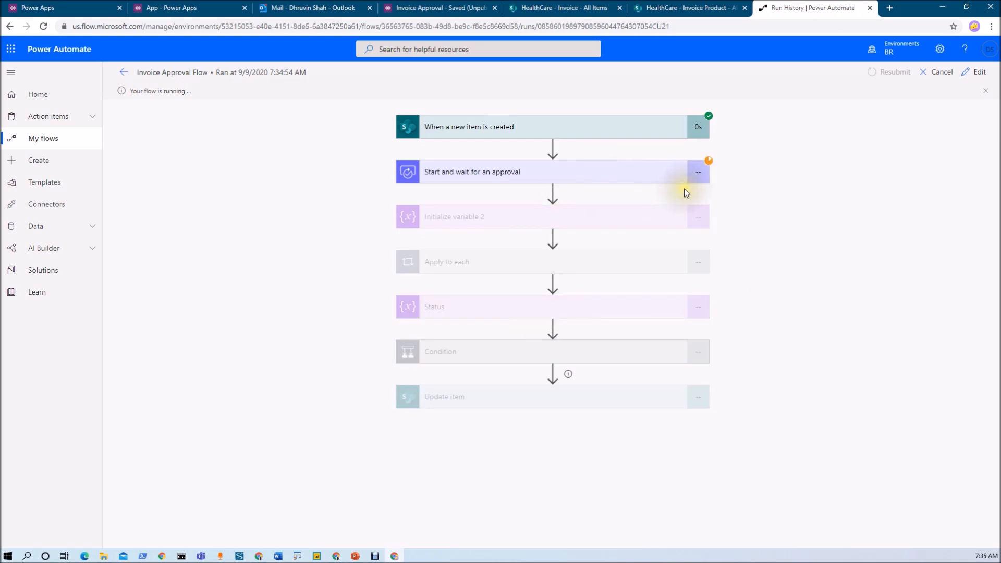
left_click(316, 6)
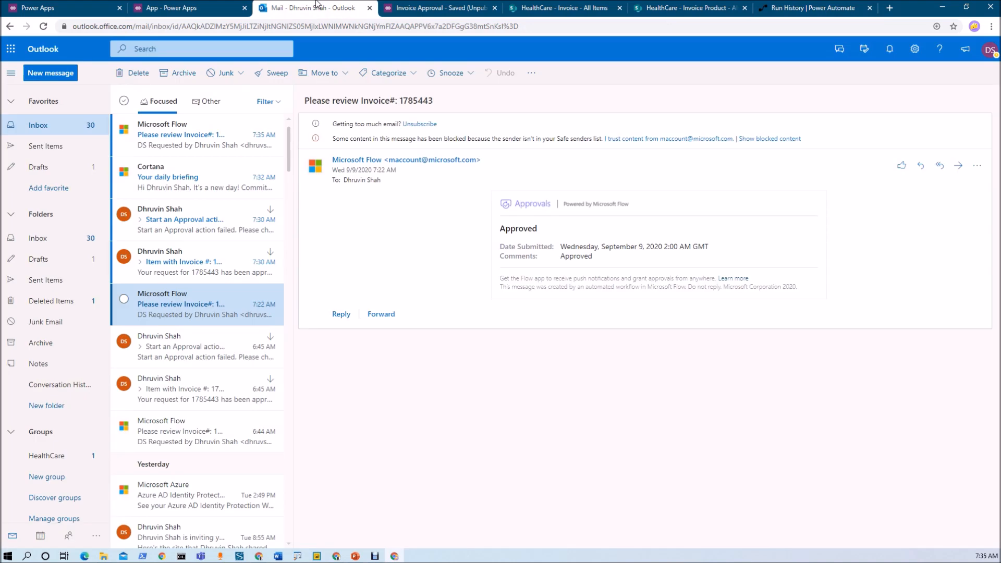
left_click(212, 150)
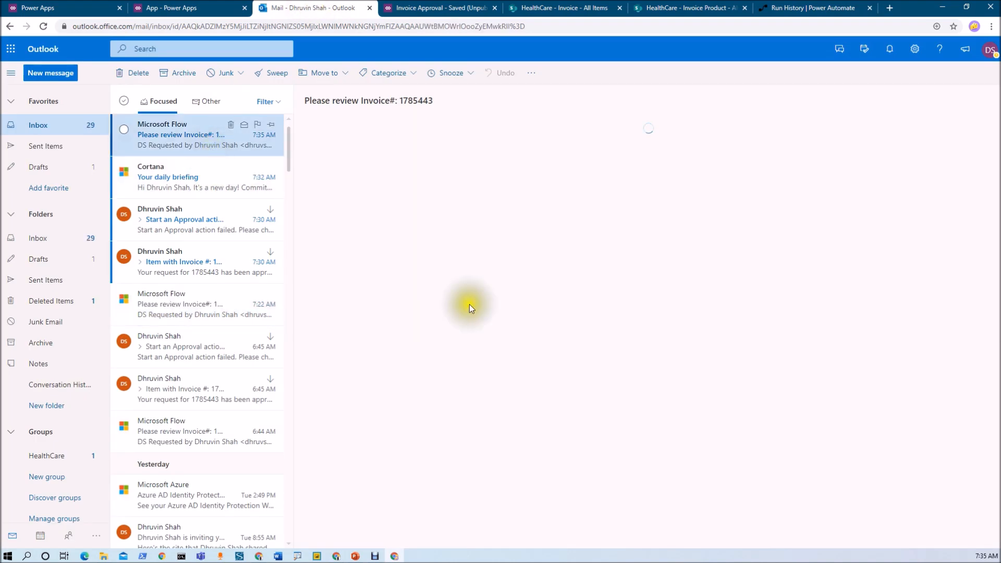
left_click(530, 299)
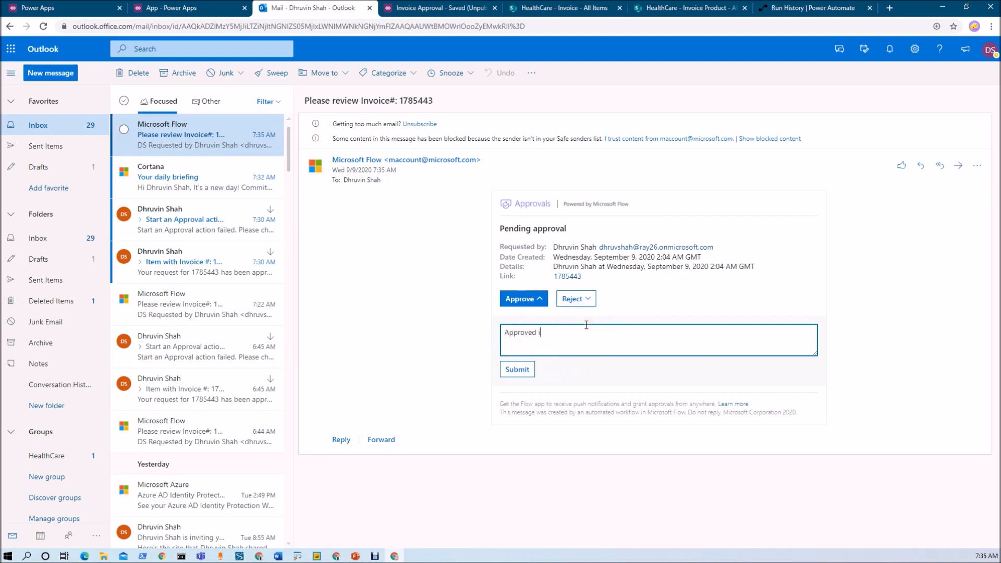
left_click(544, 349)
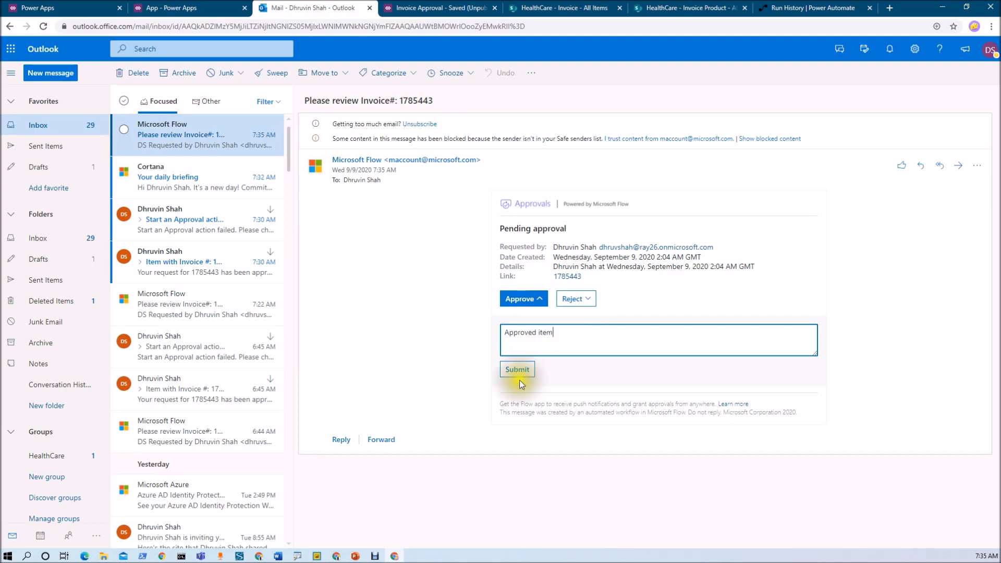
left_click(523, 374)
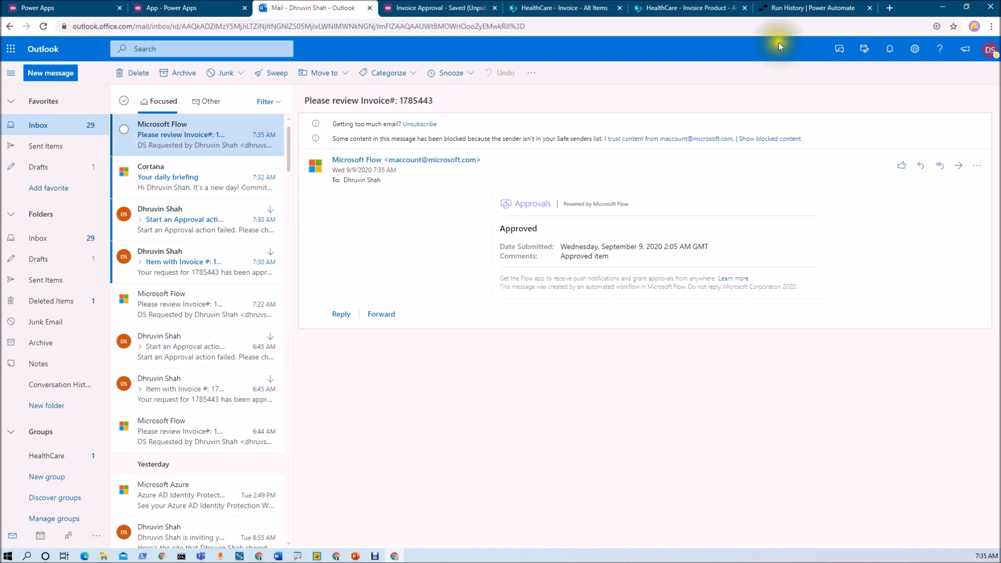
Back in the Power Automate run, examine the outputs of Start and wait for an approval, including the outcome in the response body.
left_click(805, 7)
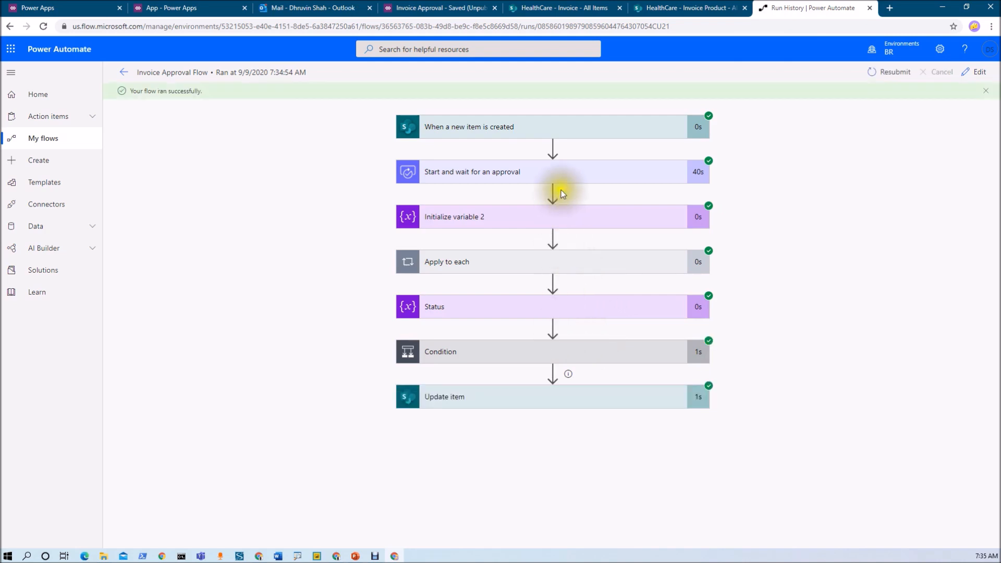
left_click(564, 176)
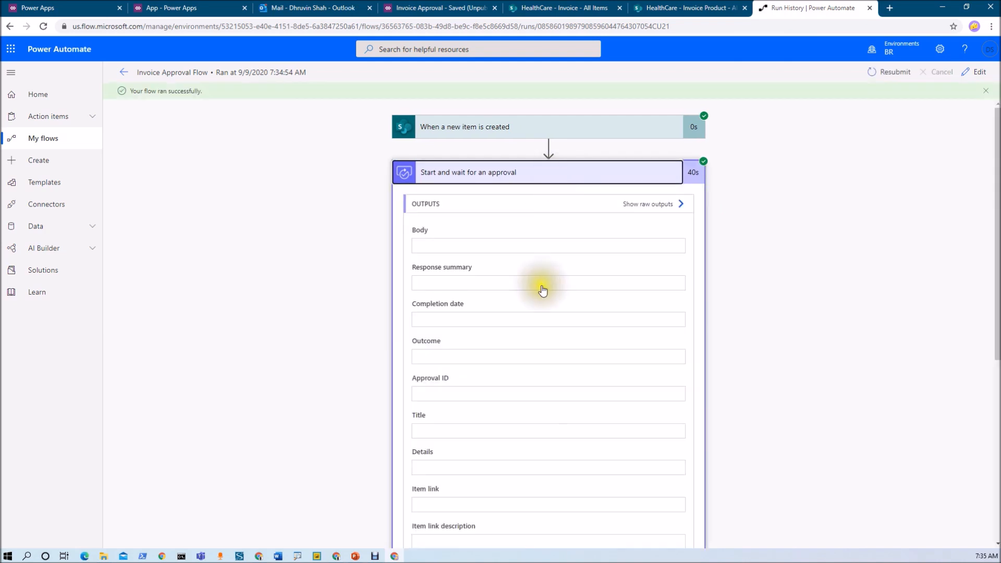
scroll(541, 290, "down", 6)
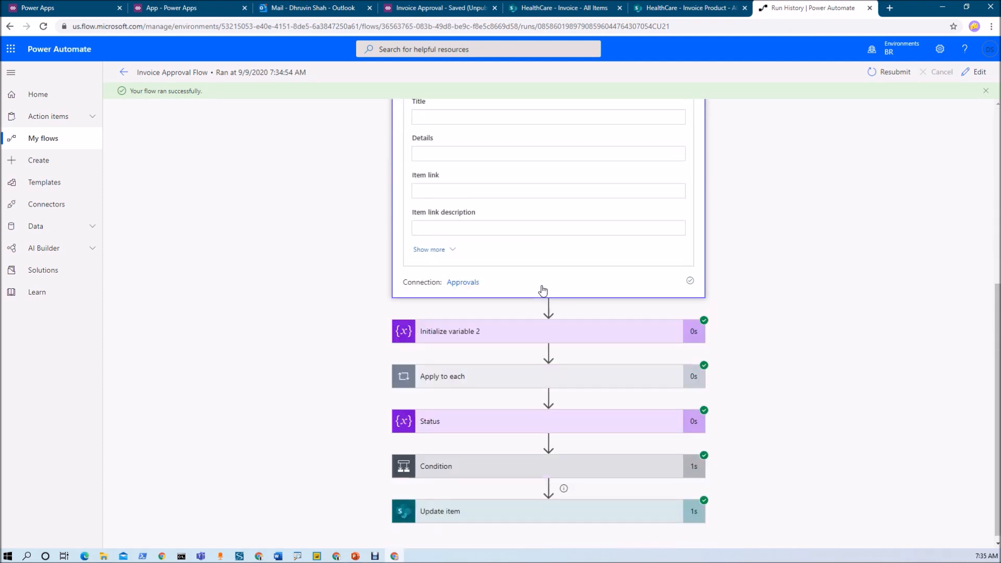
scroll(542, 291, "up", 5)
scroll(542, 291, "up", 2)
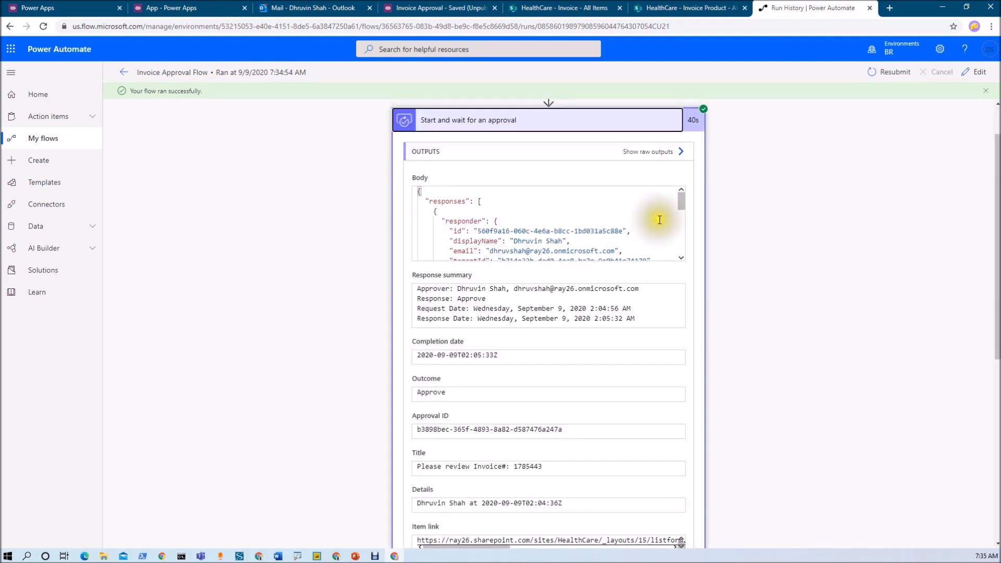
left_click_drag(680, 202, 681, 235)
left_click_drag(425, 233, 490, 233)
left_click_drag(506, 233, 507, 233)
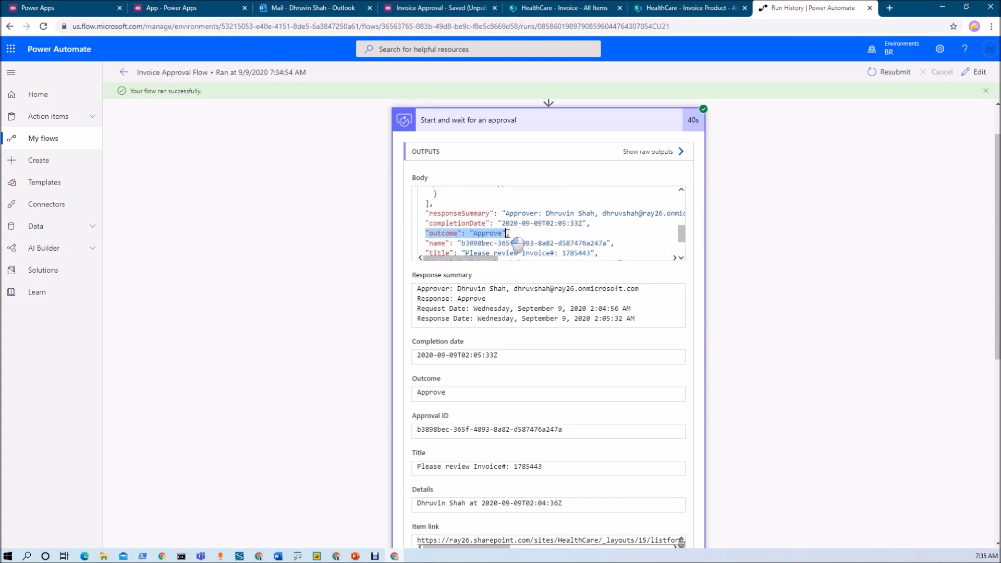
scroll(462, 280, "down", 7)
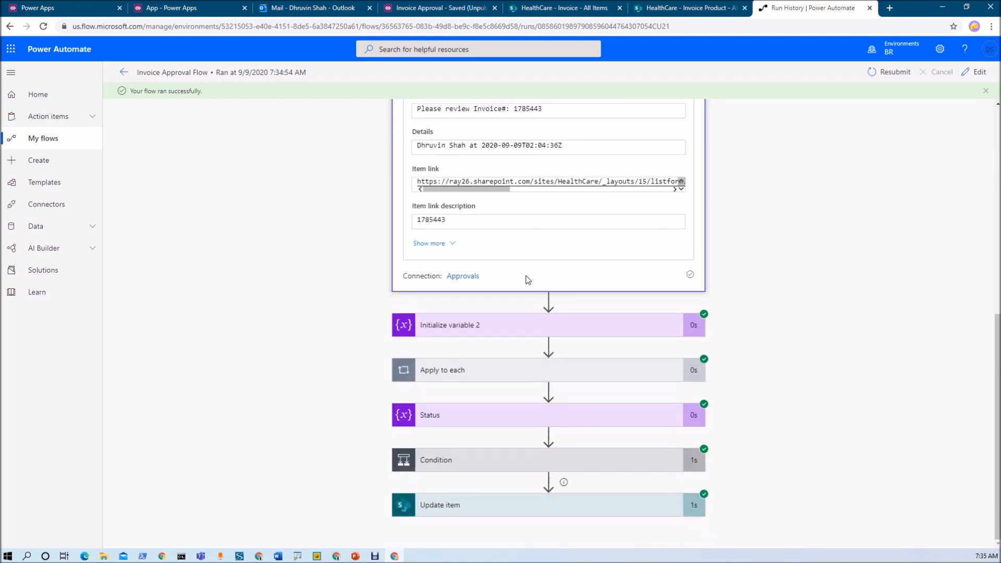
Examine the run details of Initialize variable 2, the Condition's expression result and the Set variable action in its If yes branch.
left_click(531, 334)
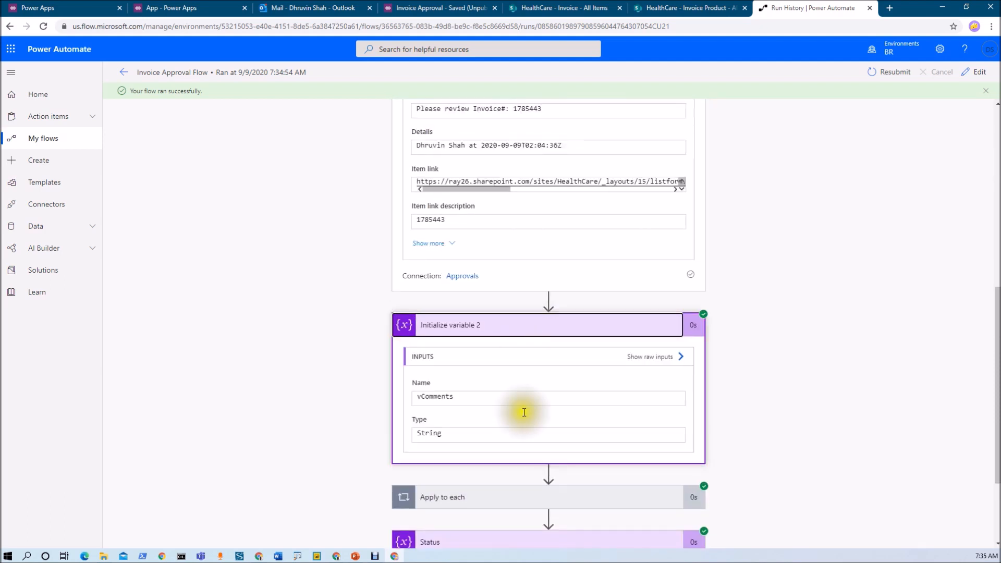
scroll(516, 417, "down", 2)
left_click(521, 468)
scroll(521, 461, "down", 4)
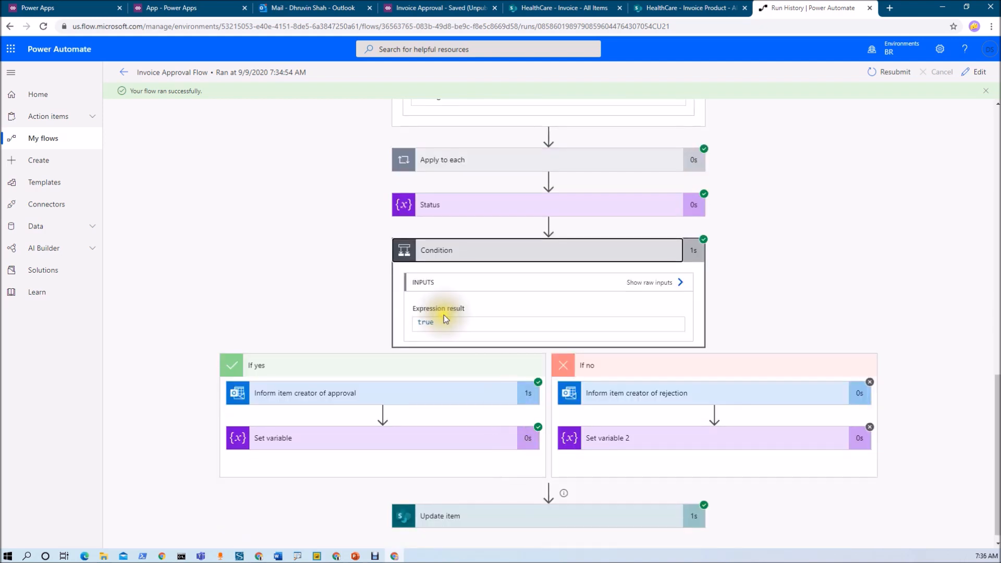
left_click(450, 435)
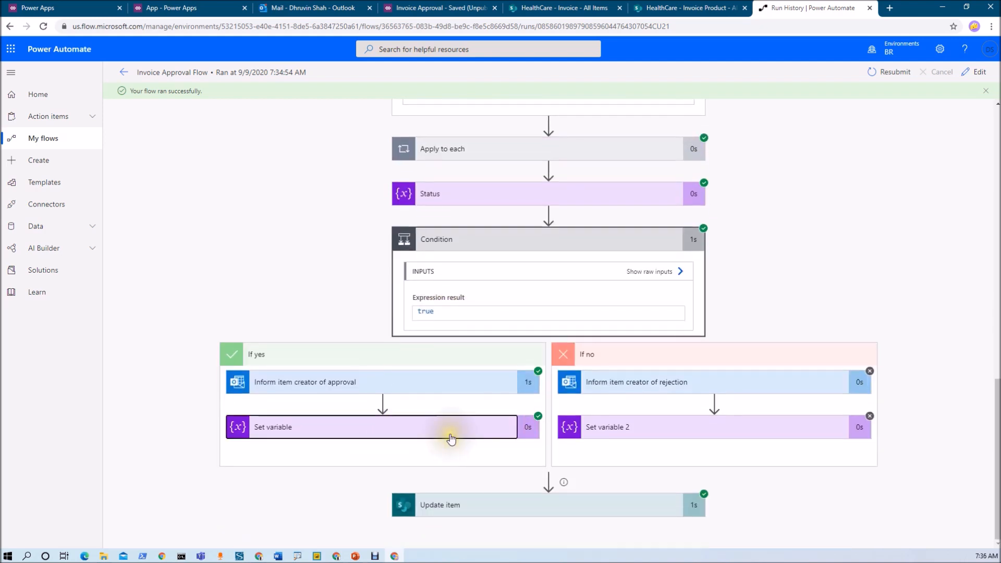
scroll(451, 438, "down", 1)
Examine the Update item action's run inputs and outputs for the invoice's approval status, approval date and approver comment.
left_click(574, 498)
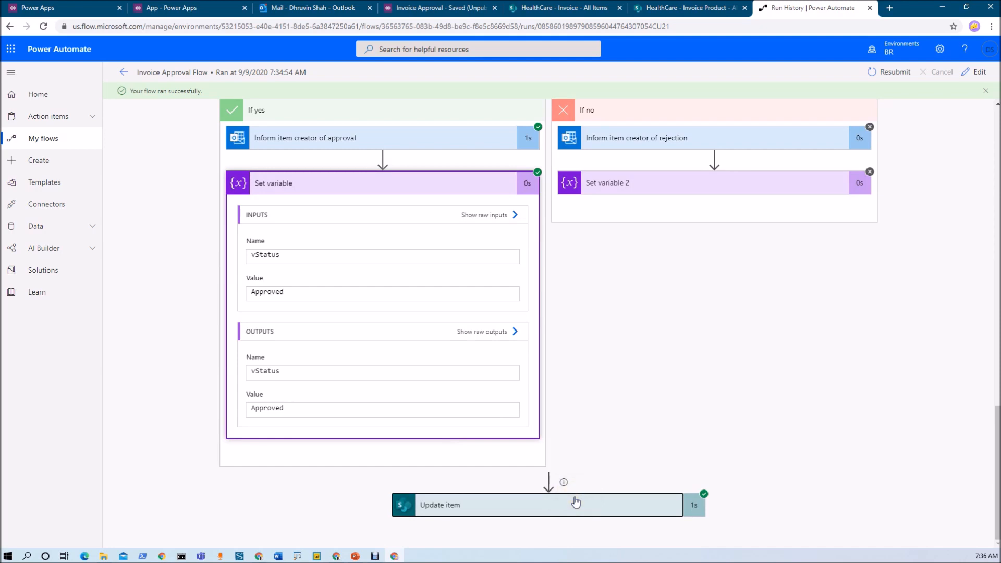
scroll(499, 430, "down", 10)
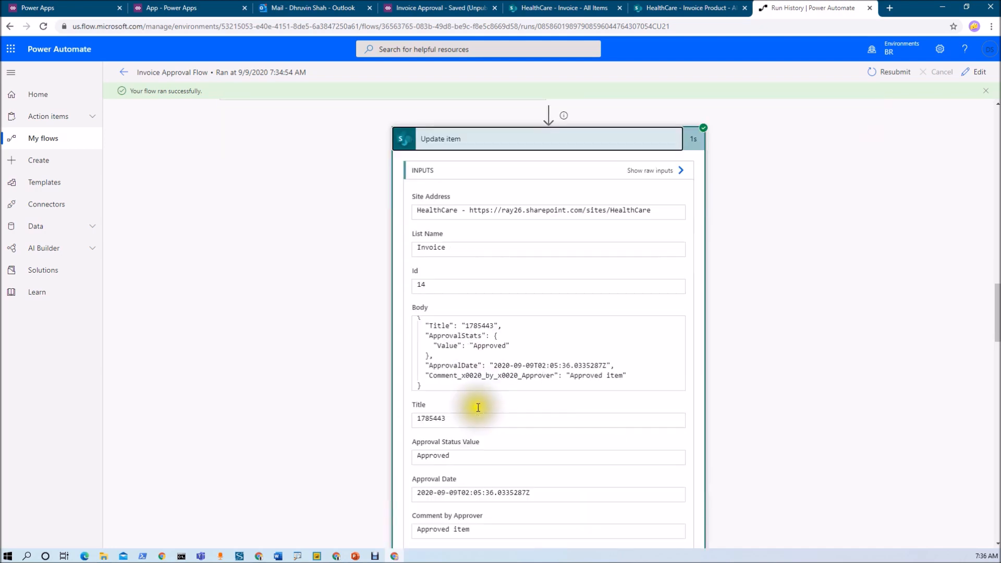
scroll(506, 418, "down", 3)
scroll(505, 418, "down", 5)
scroll(686, 413, "down", 3)
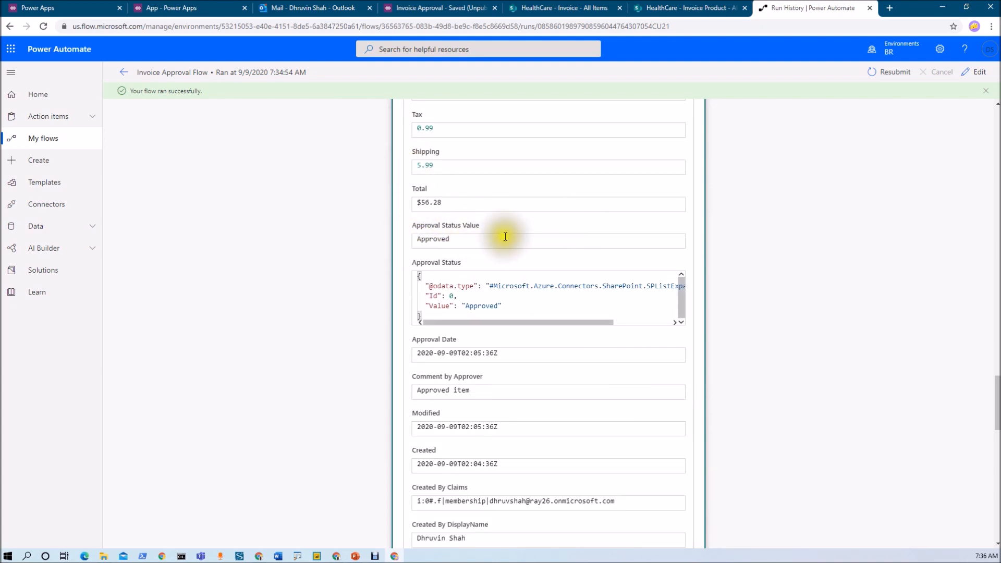
scroll(479, 399, "down", 10)
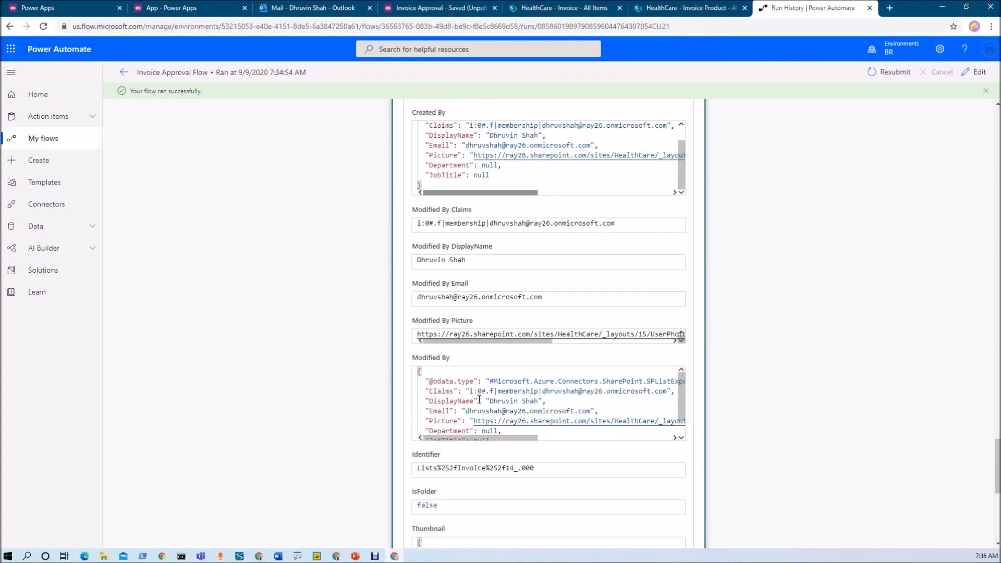
Check the SharePoint Invoice Product and Invoice lists for the submitted line items and the invoice's approval status.
left_click(663, 5)
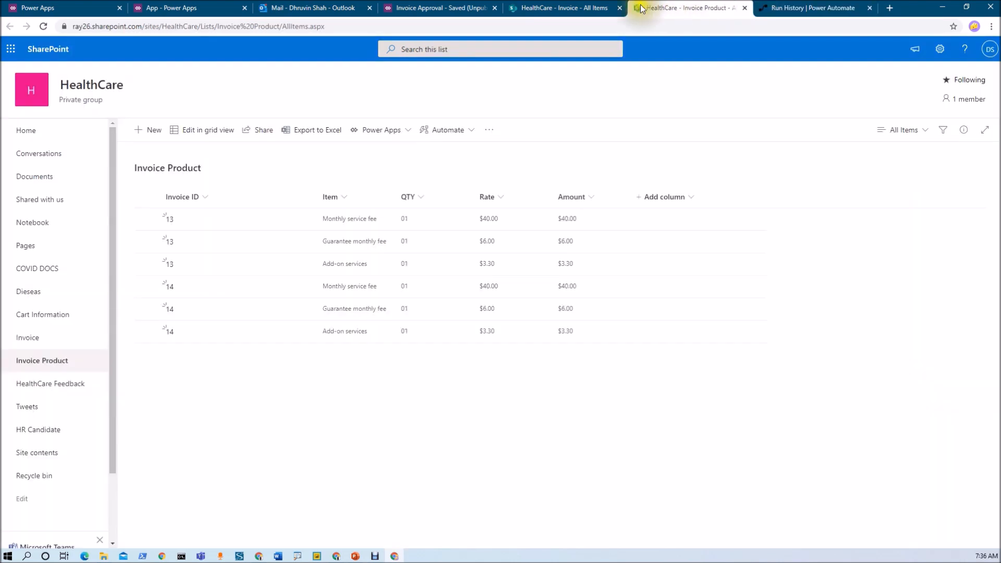
left_click(557, 8)
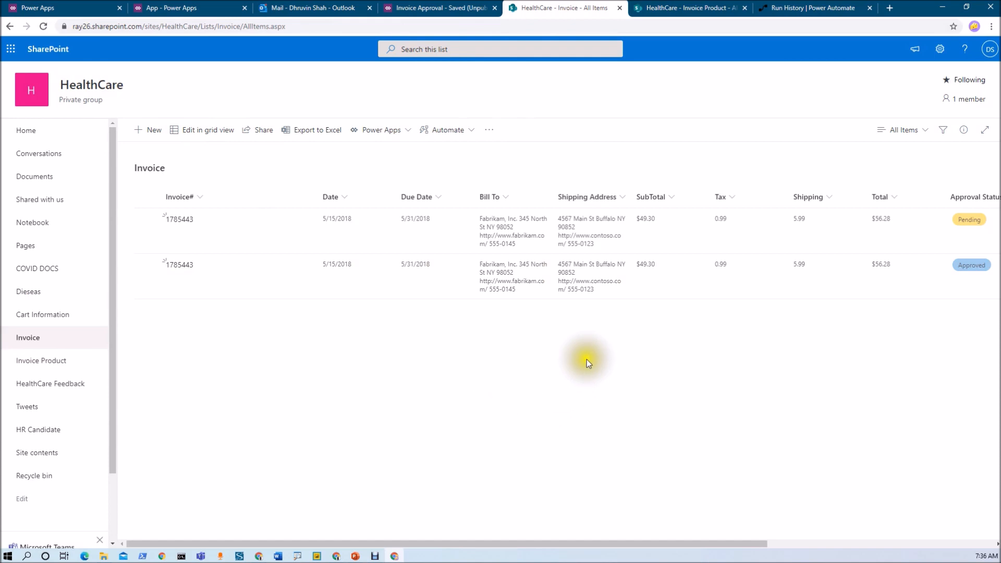
left_click(924, 269)
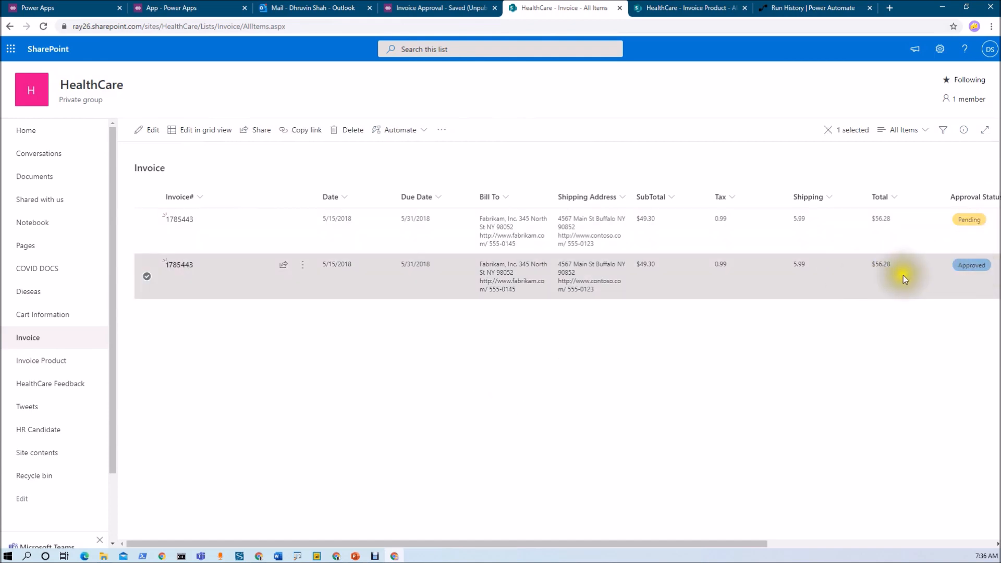
Return to the Invoice Approval app preview in Power Apps and bring up a blank invoice form.
left_click(194, 7)
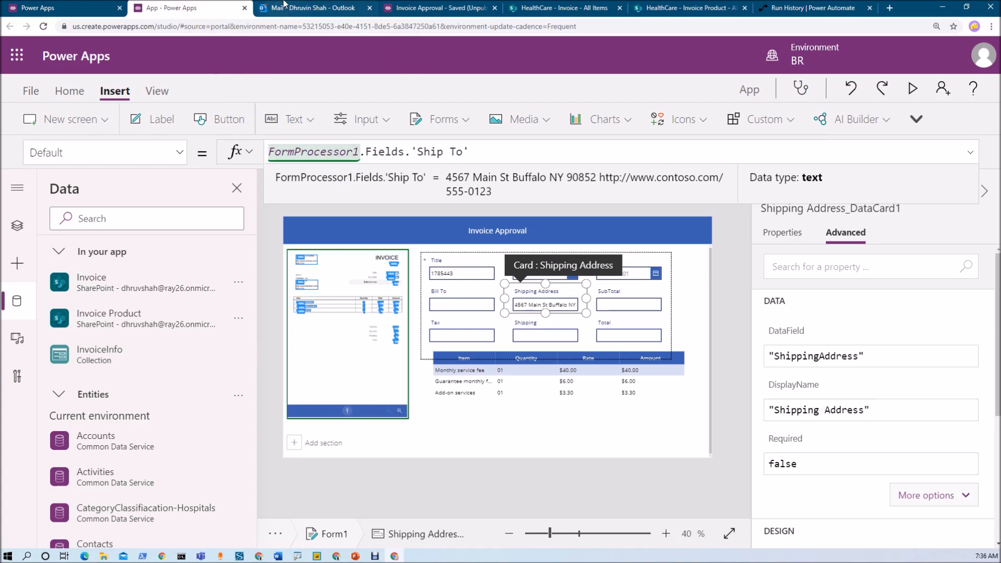
left_click(432, 7)
left_click(917, 79)
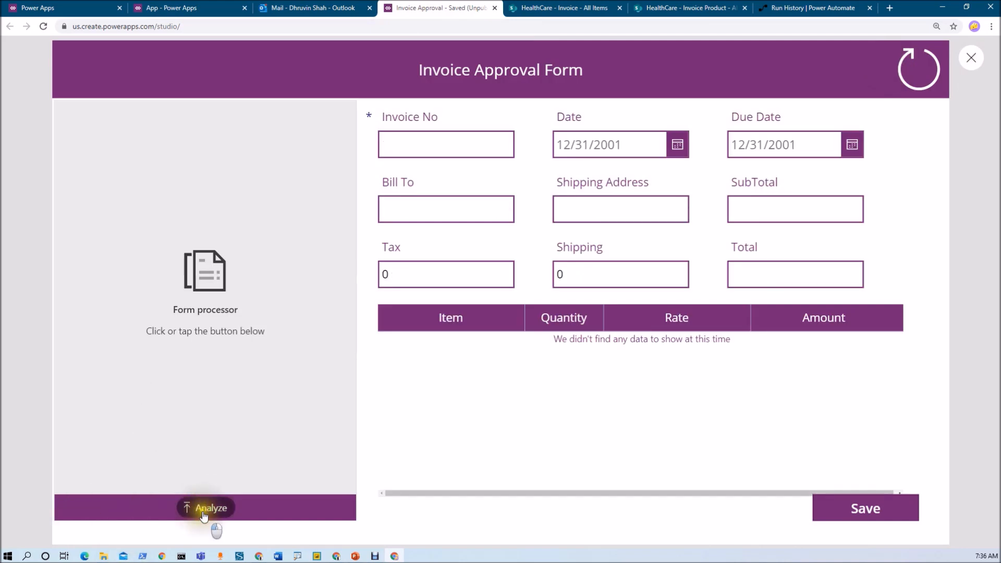
Analyze another invoice document with the form processor and save the extracted invoice for approval.
left_click(203, 515)
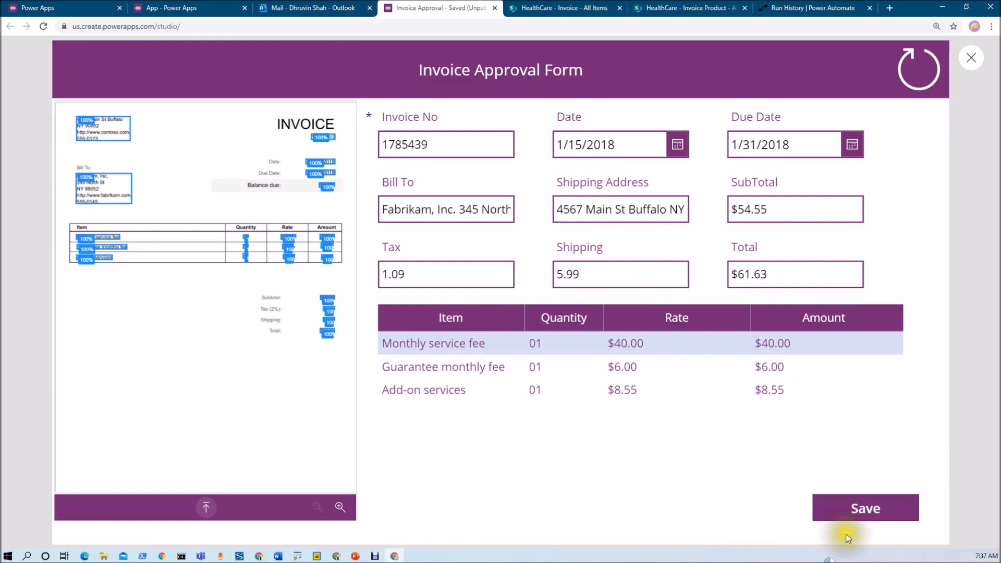
left_click(848, 510)
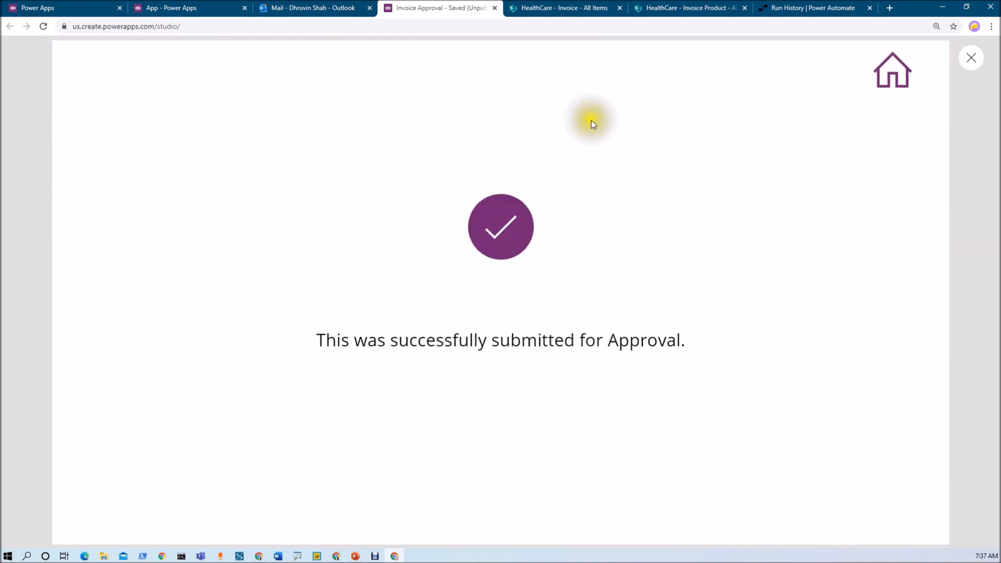
Switch to Power Automate and open the currently running run of the Invoice Approval Flow.
left_click(780, 8)
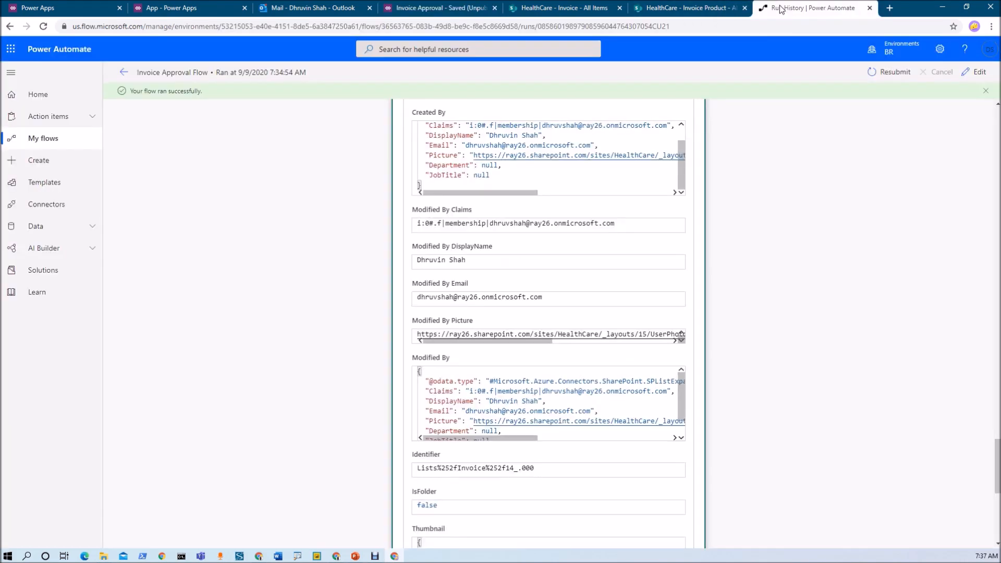
left_click(124, 74)
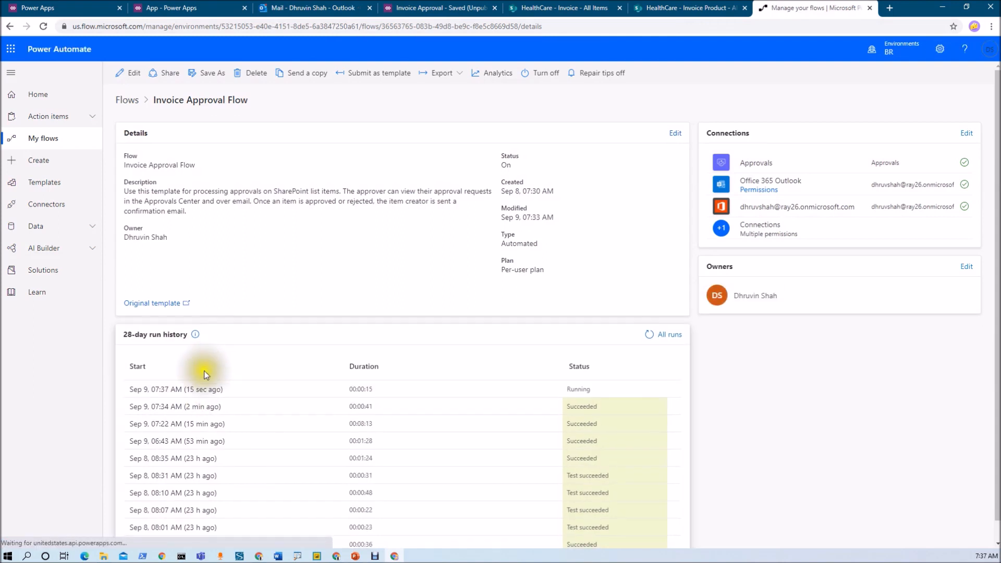
left_click(197, 395)
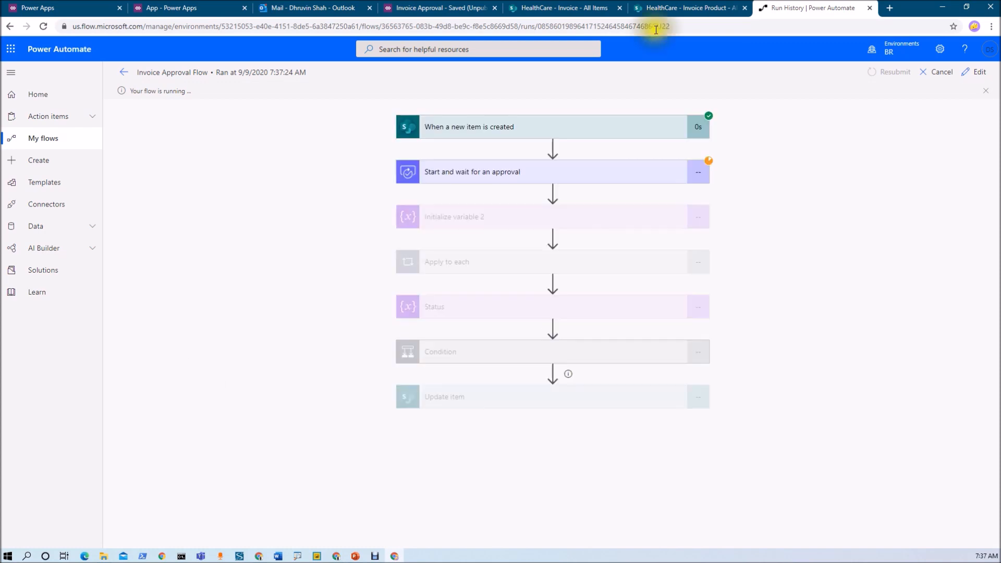
In the Outlook inbox, open the newest invoice review request and reject it with the comment "Rejected".
left_click(320, 7)
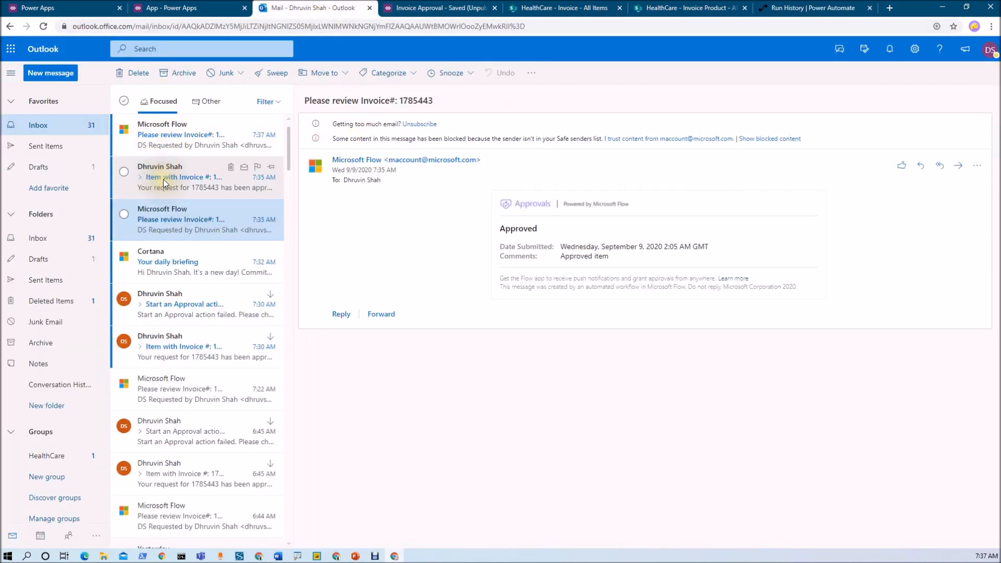
left_click(209, 135)
left_click(590, 302)
left_click(557, 342)
type("Rejected")
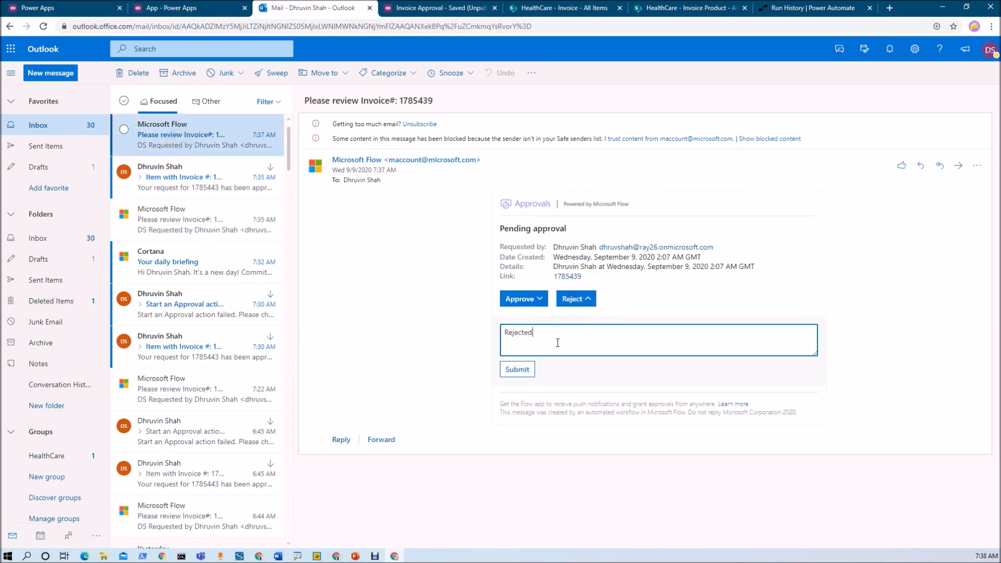
left_click(527, 370)
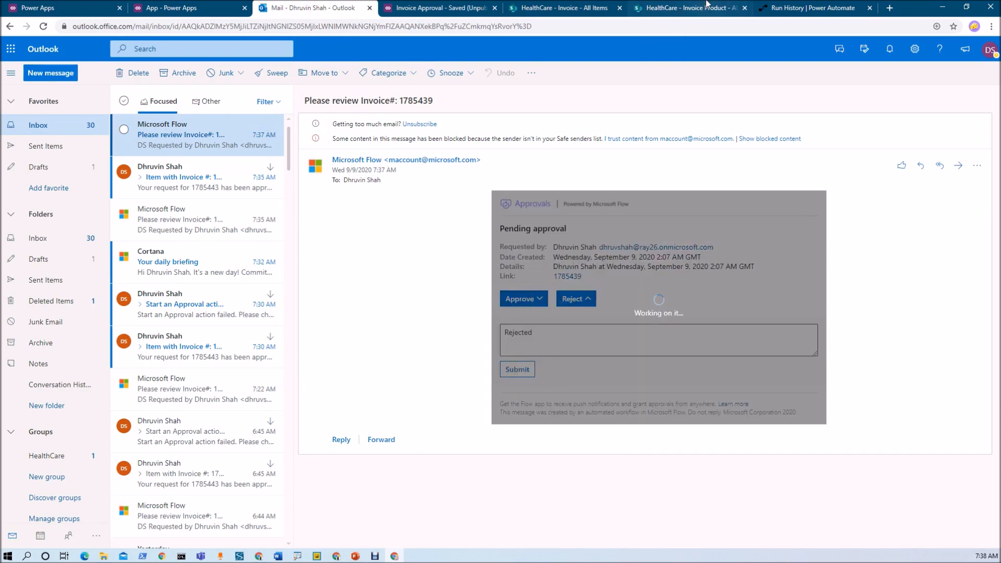
Return to the flow run in Power Automate and examine the outputs of the Start and wait for an approval action.
left_click(786, 7)
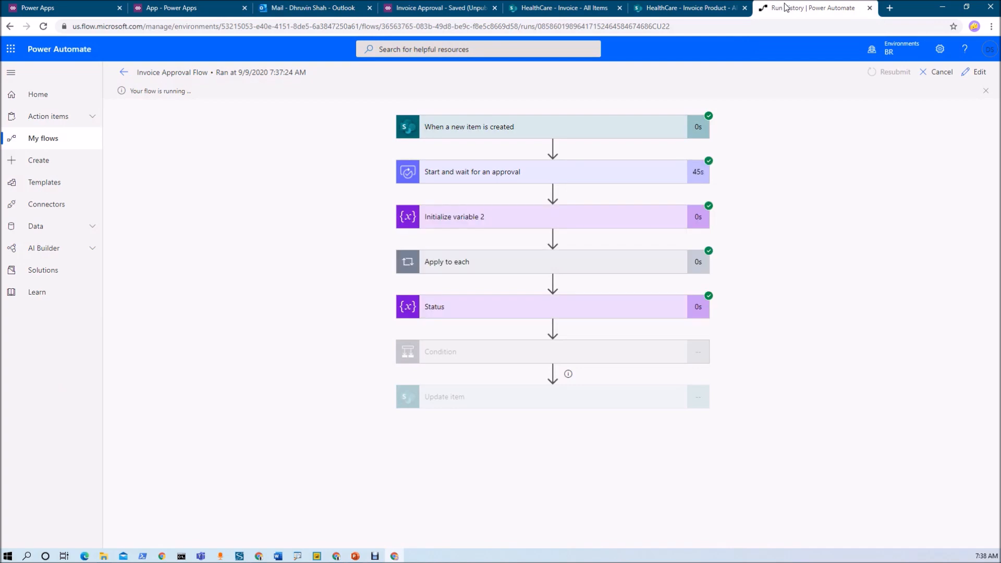
left_click(542, 175)
scroll(508, 340, "down", 3)
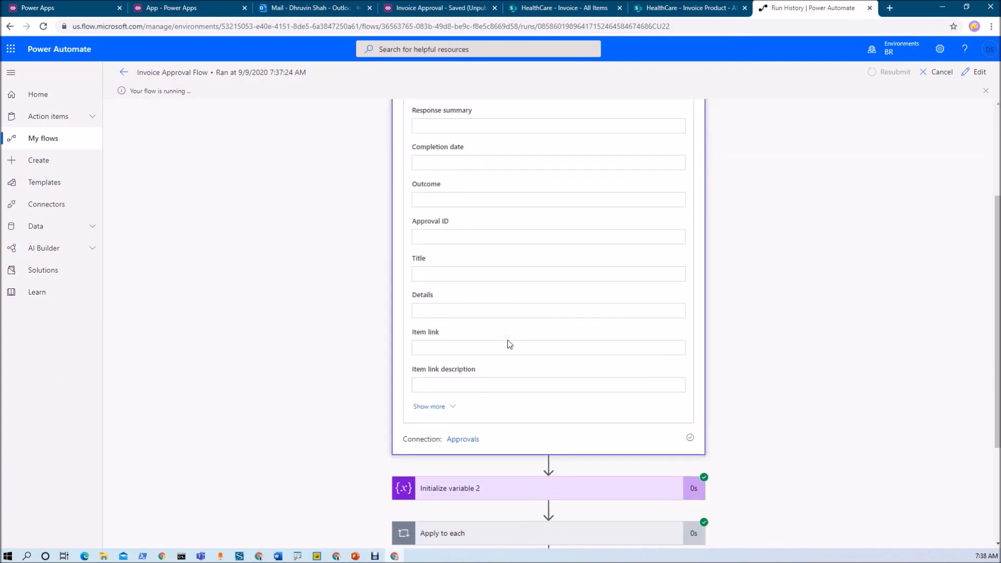
scroll(500, 323, "up", 1)
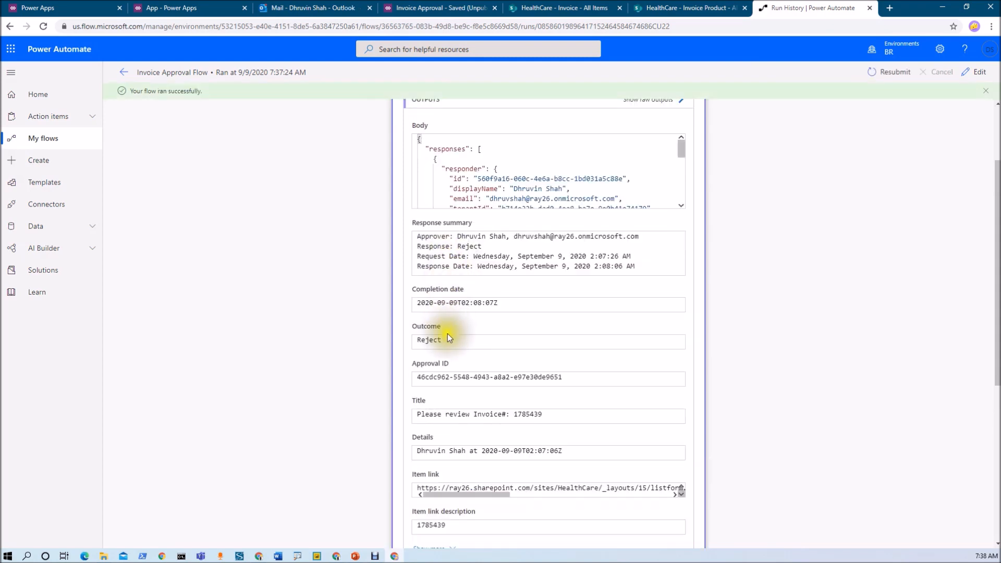
scroll(446, 339, "down", 6)
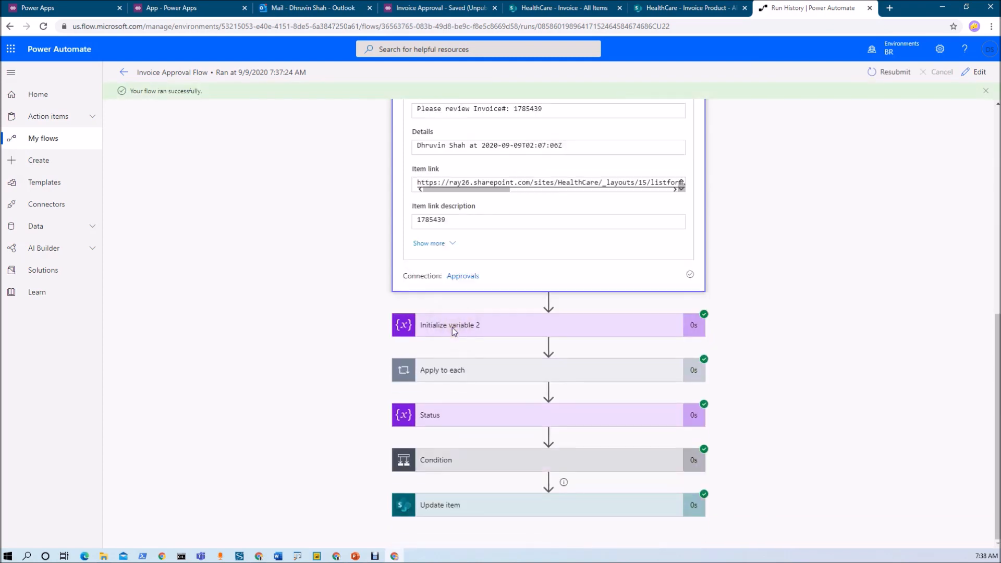
Examine the Update item action's approval date and approver comment, and check the SharePoint Invoice list for the rejected invoice.
left_click(514, 509)
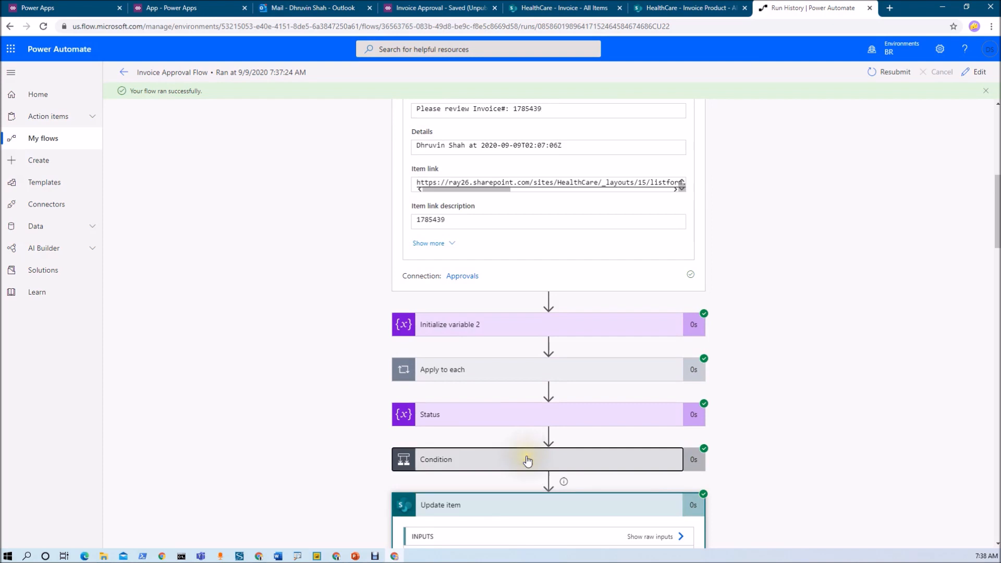
scroll(525, 448, "down", 5)
scroll(514, 407, "down", 9)
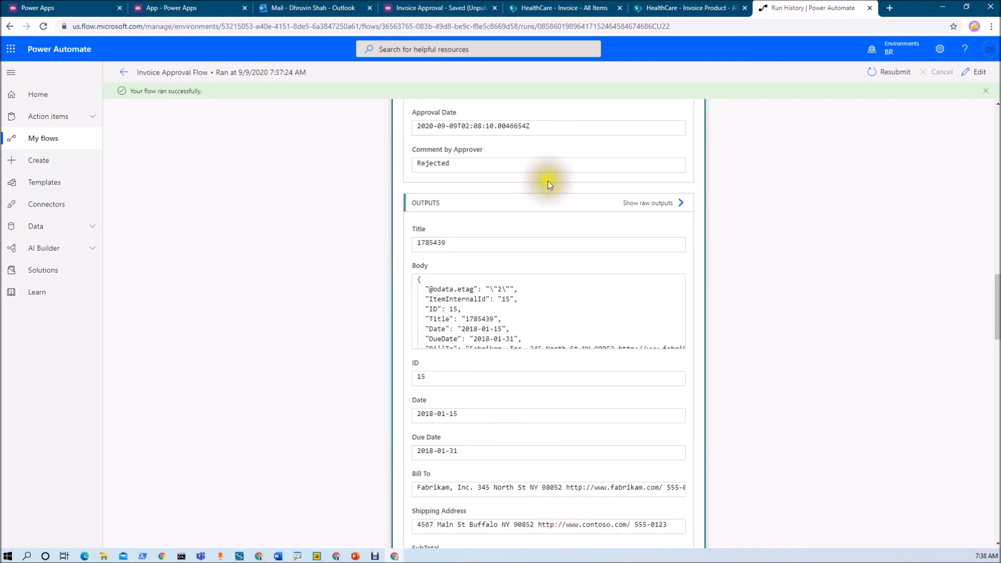
left_click(582, 9)
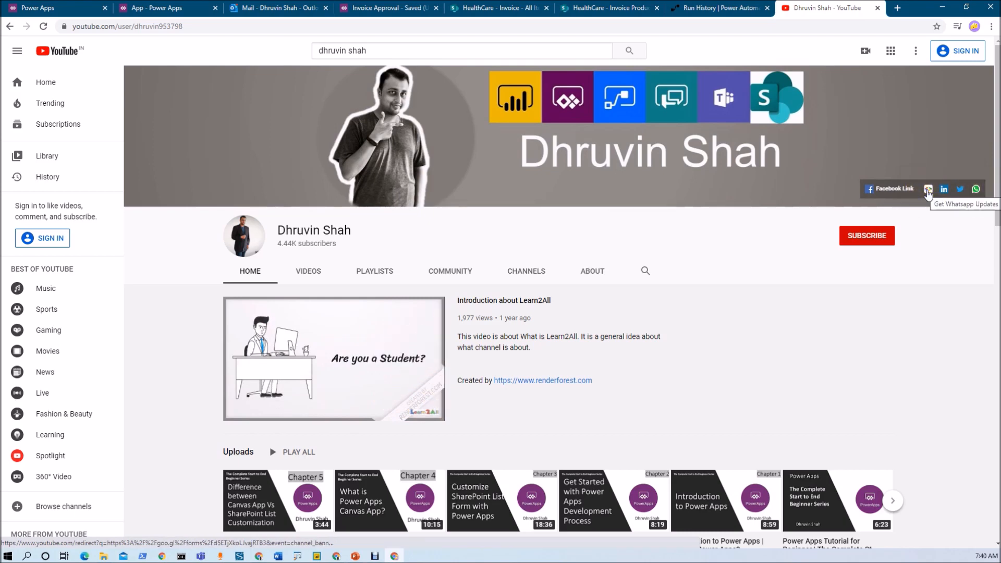
View the WhatsApp updates sign-up form linked from the YouTube channel banner and return to the channel page.
left_click(928, 191)
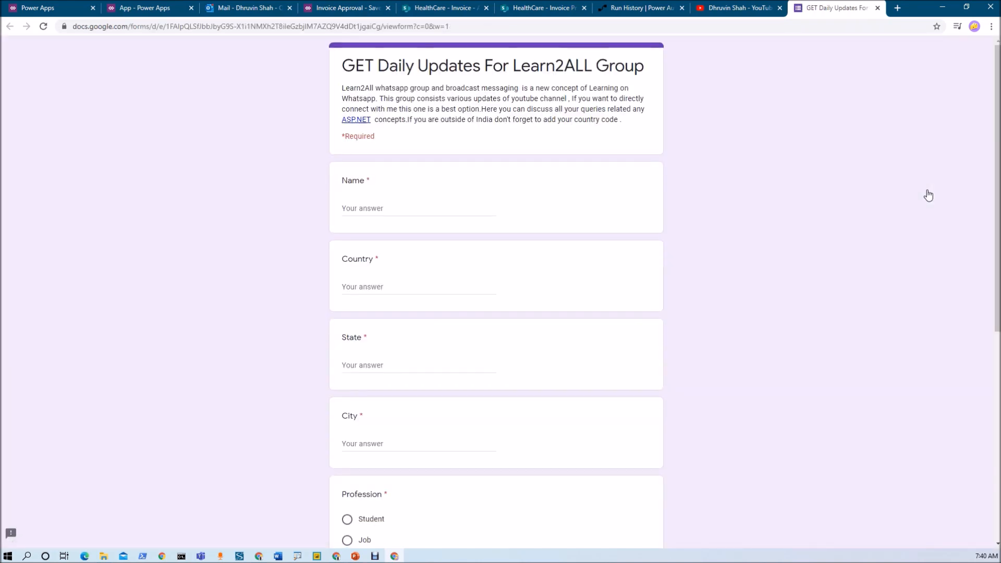
left_click(740, 6)
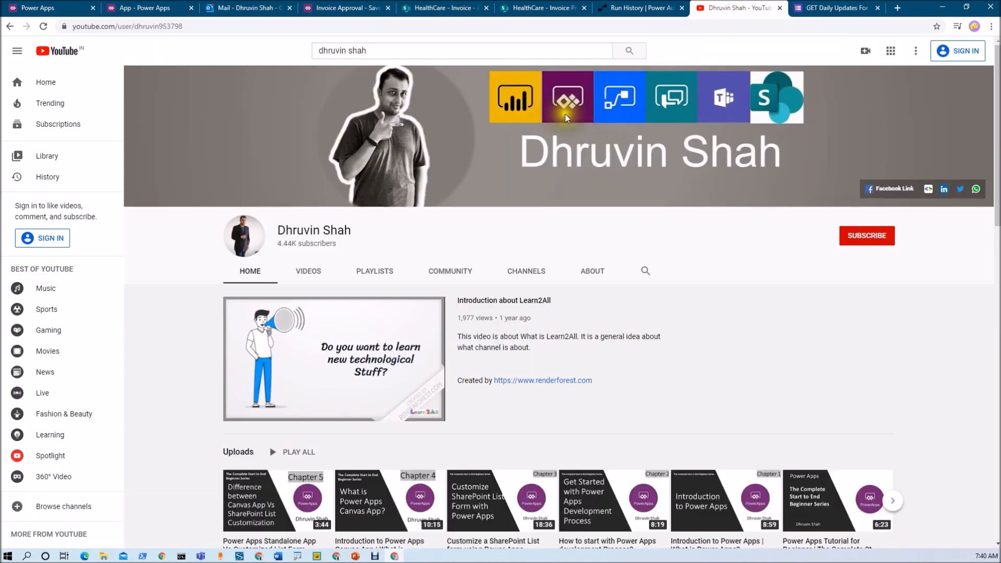